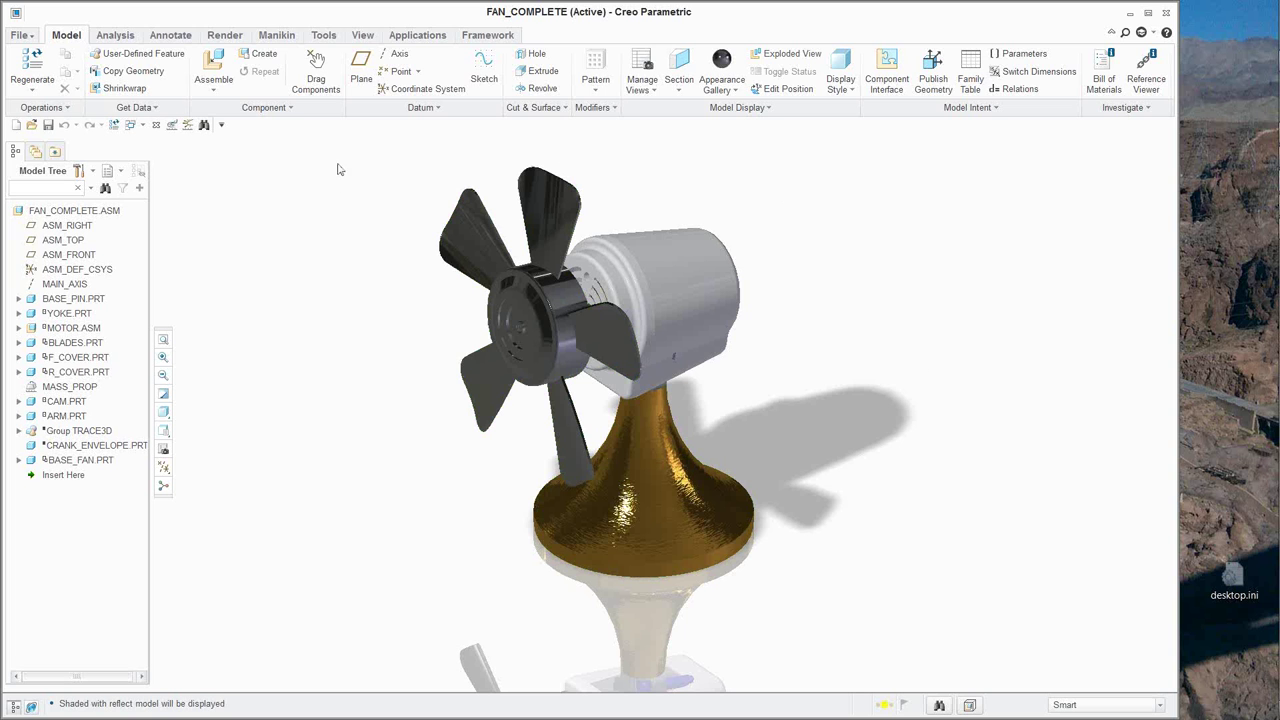
Turn on the perspective view for rendering and frame the whole fan in the room scene.
click(229, 36)
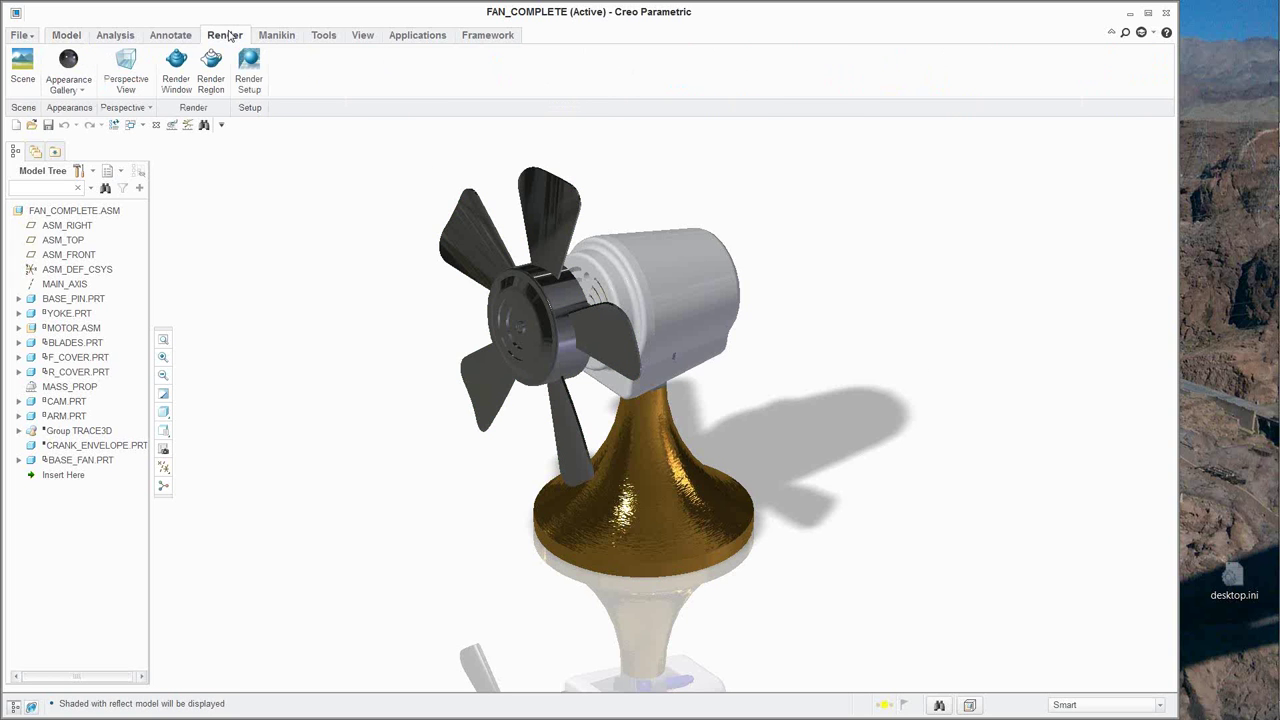
click(126, 70)
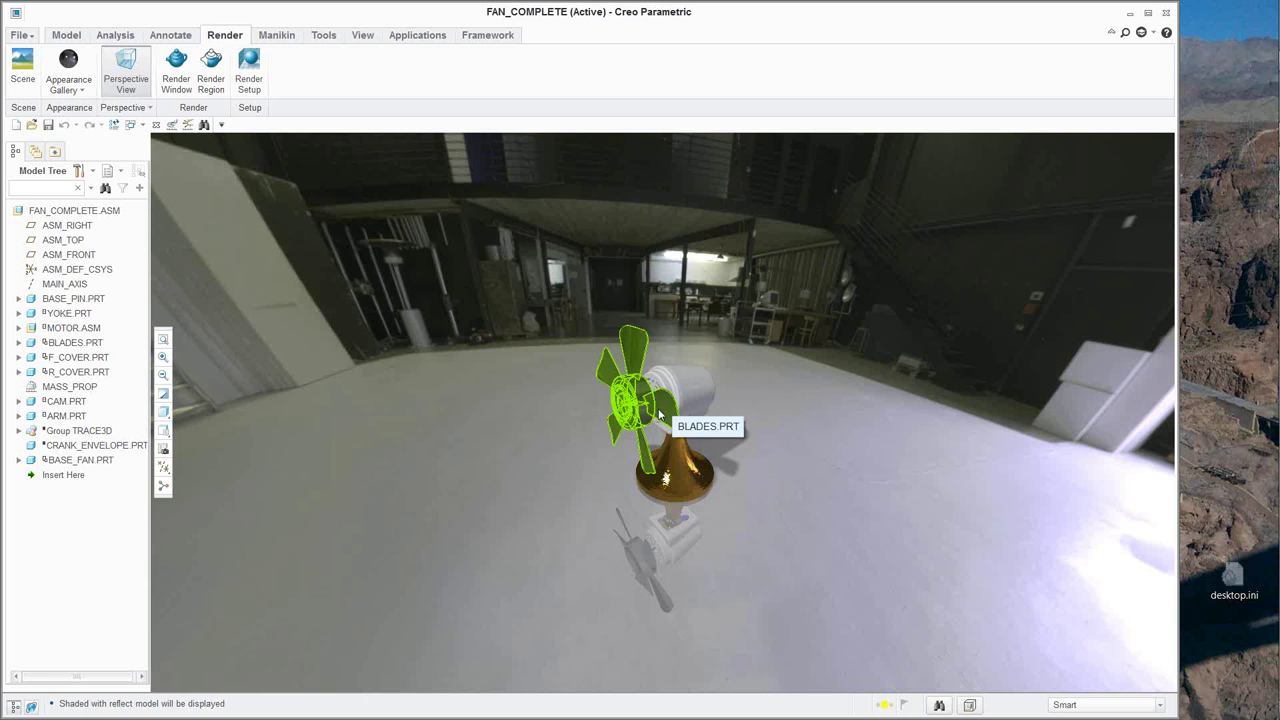
scroll(630, 430, down, 5)
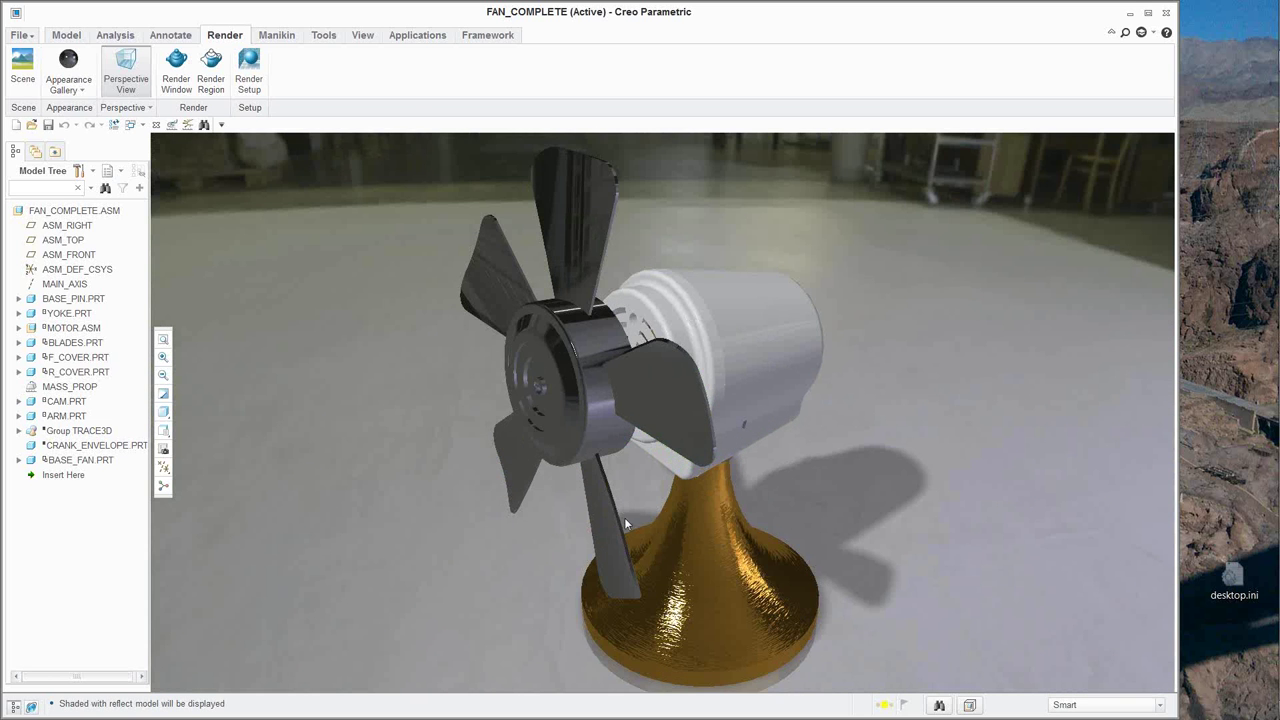
scroll(550, 528, down, 2)
scroll(293, 490, up, 5)
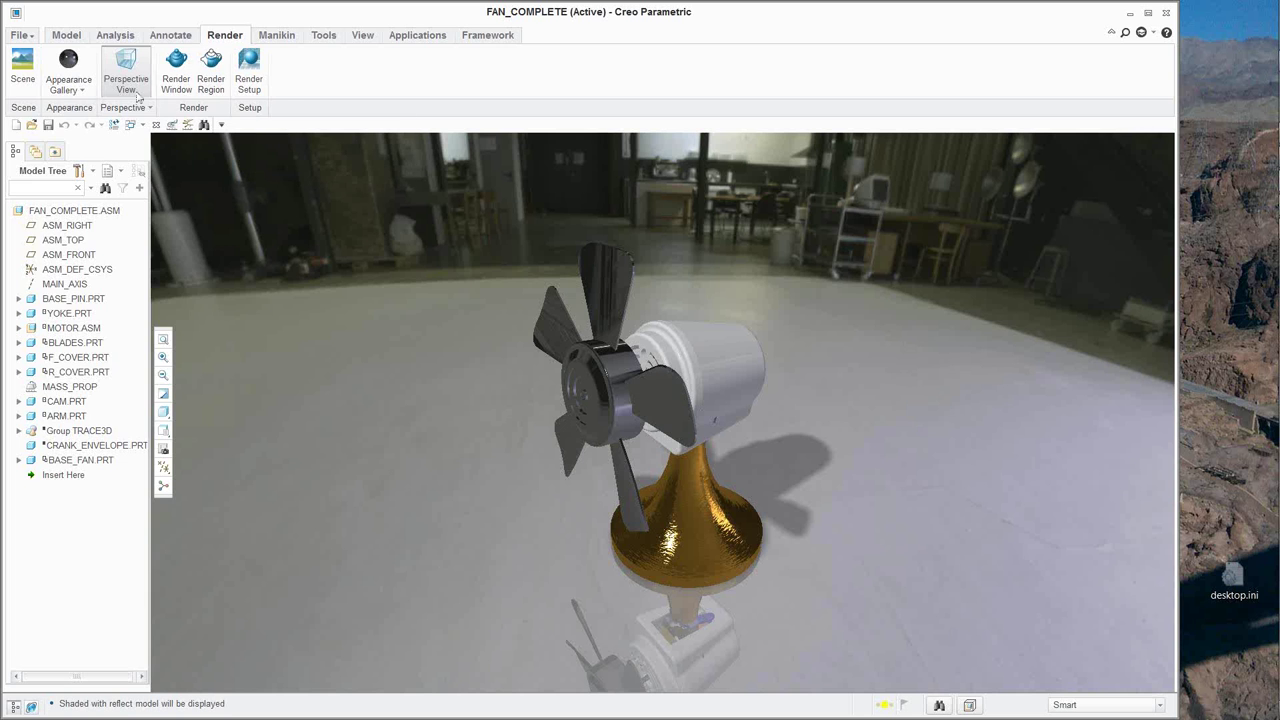
Apply the clear glass appearance from the Photolux adv-glass.dmt library to the motor's rear cover, R_COVER.PRT.
click(84, 90)
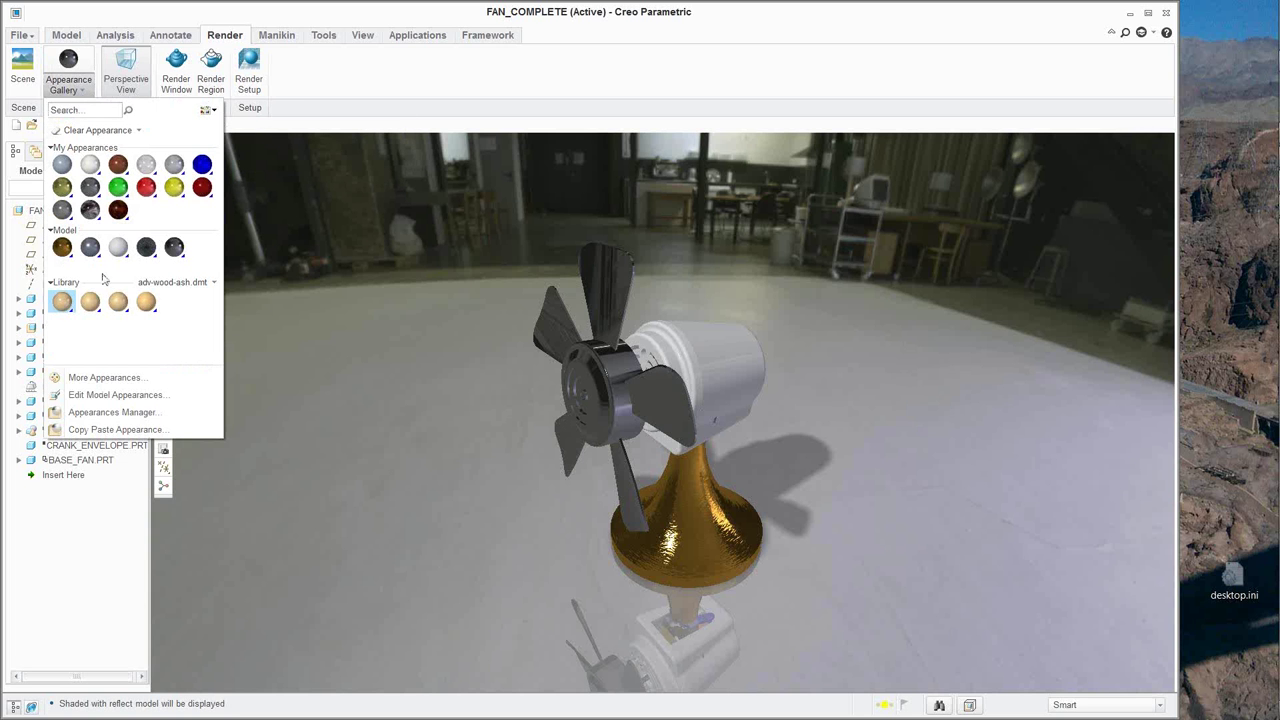
click(202, 287)
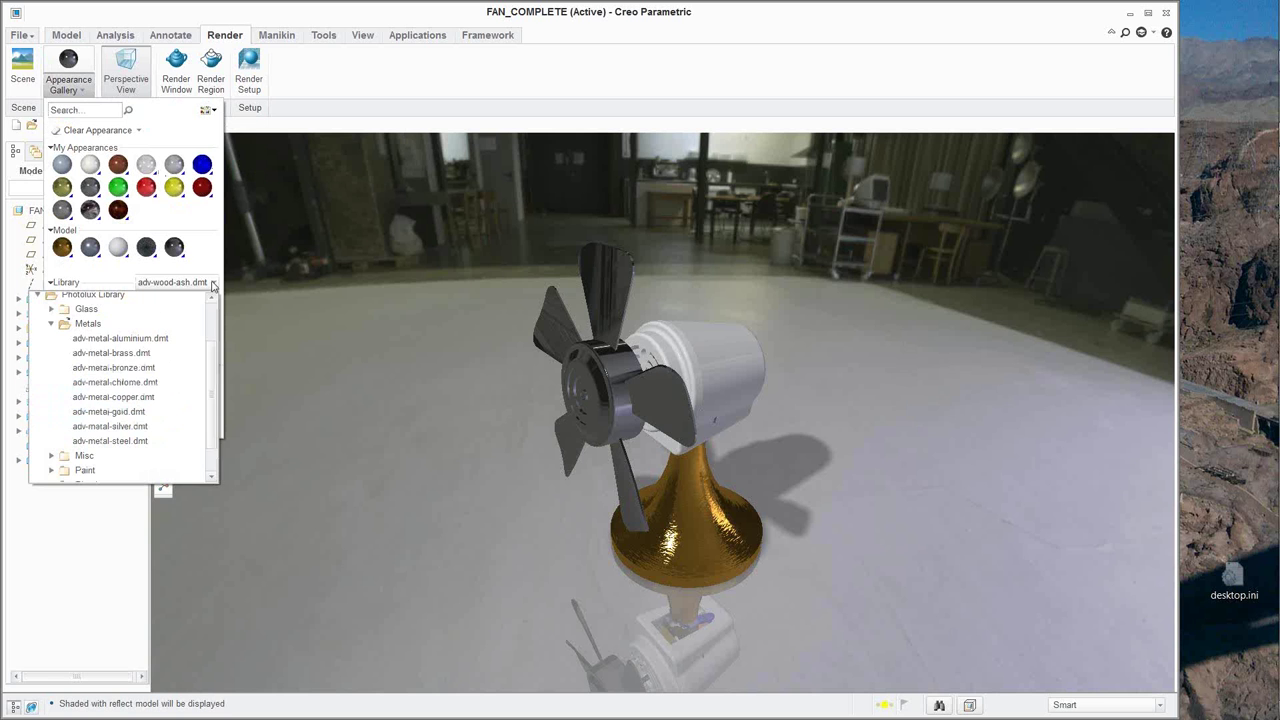
click(51, 325)
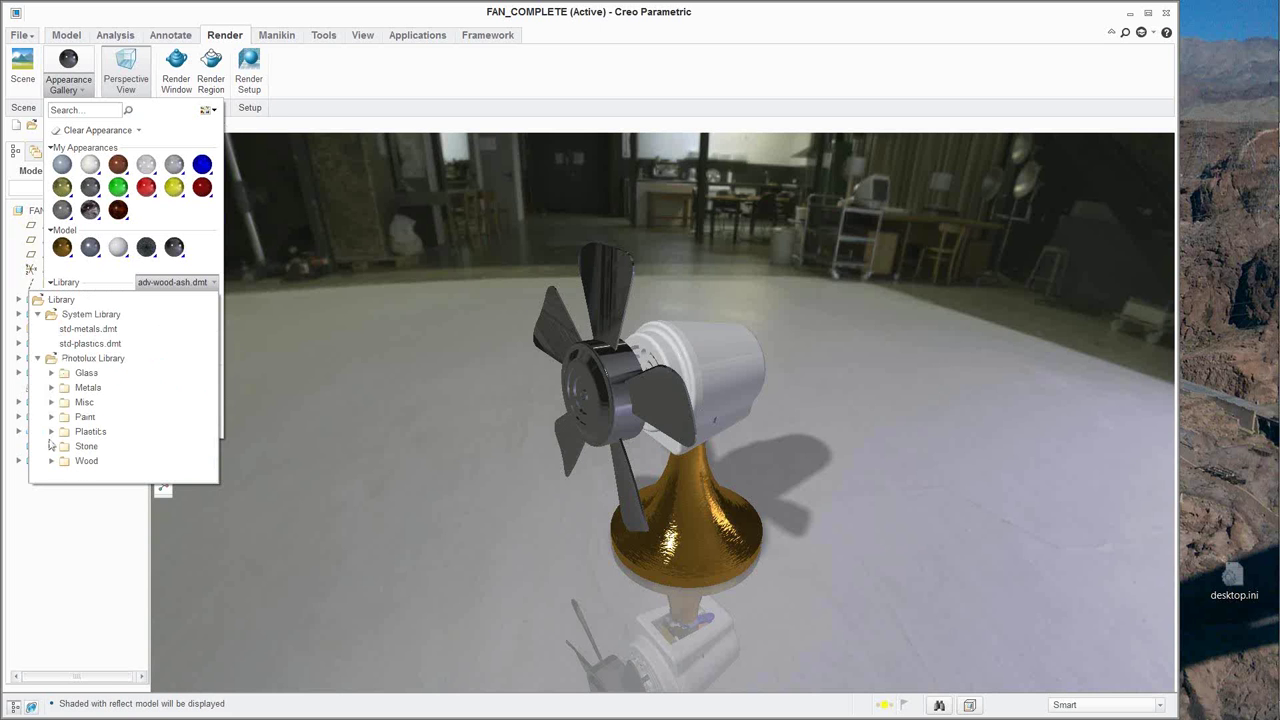
click(52, 373)
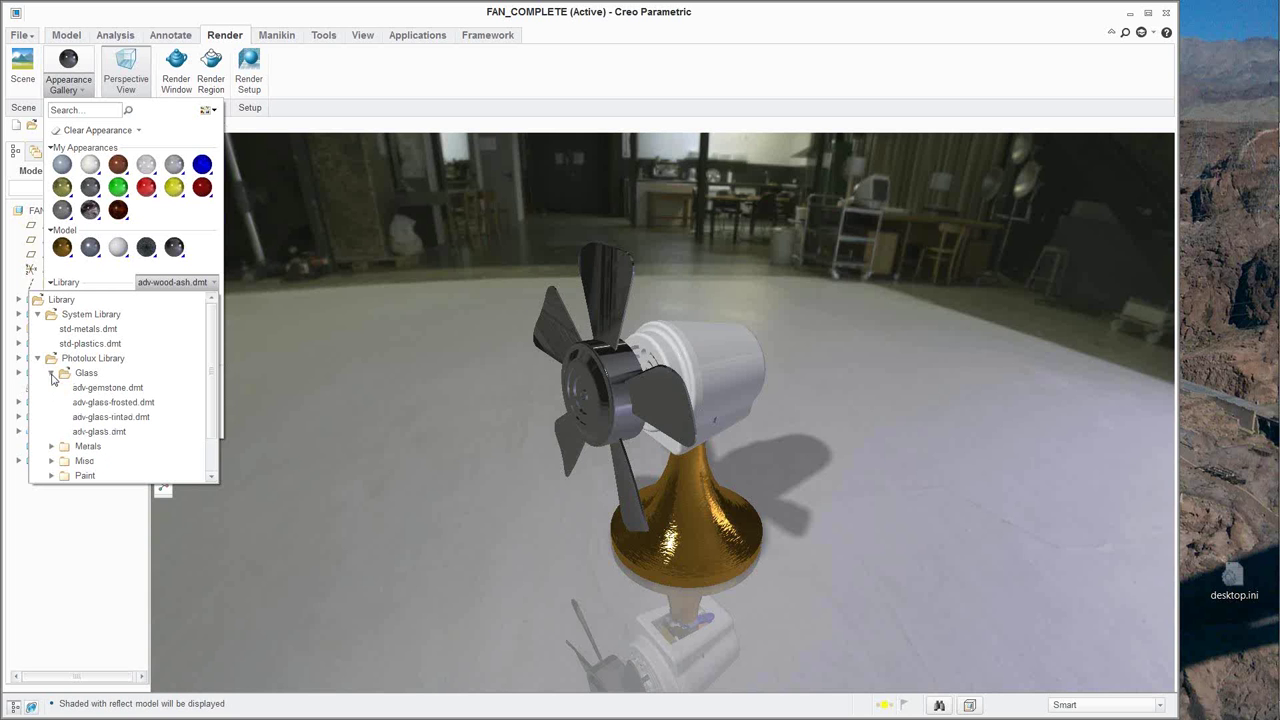
click(100, 431)
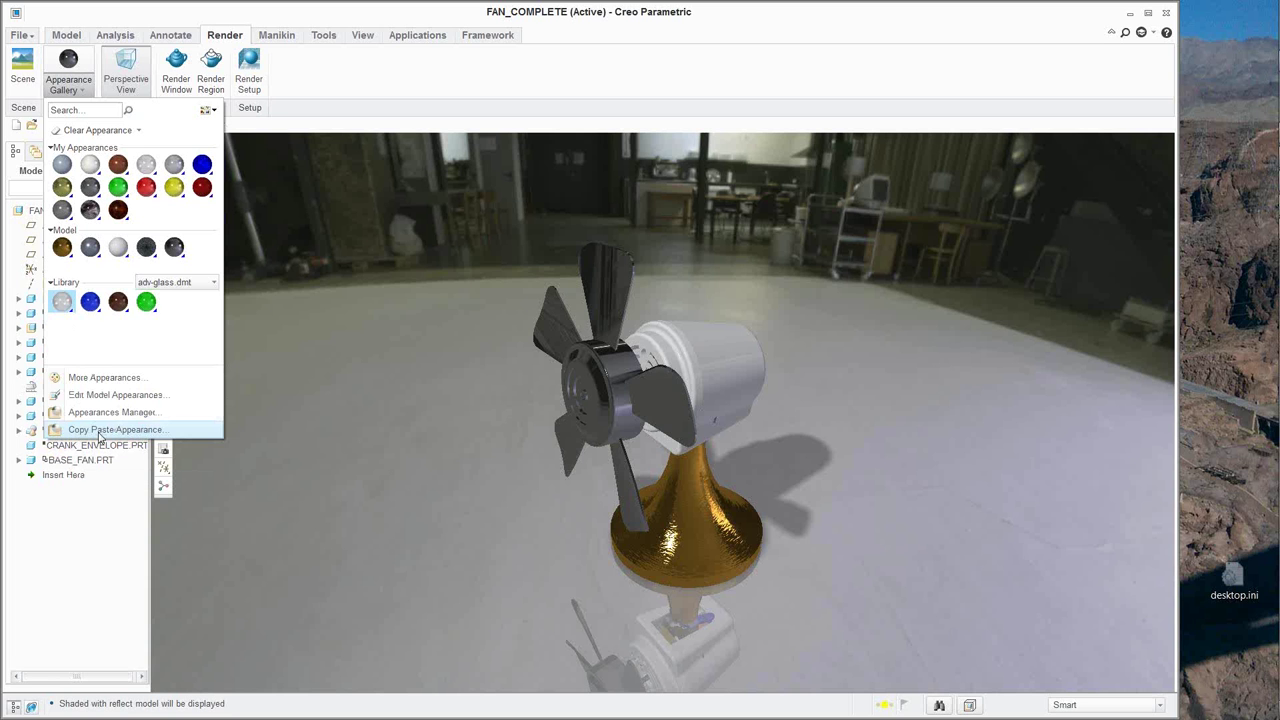
click(61, 305)
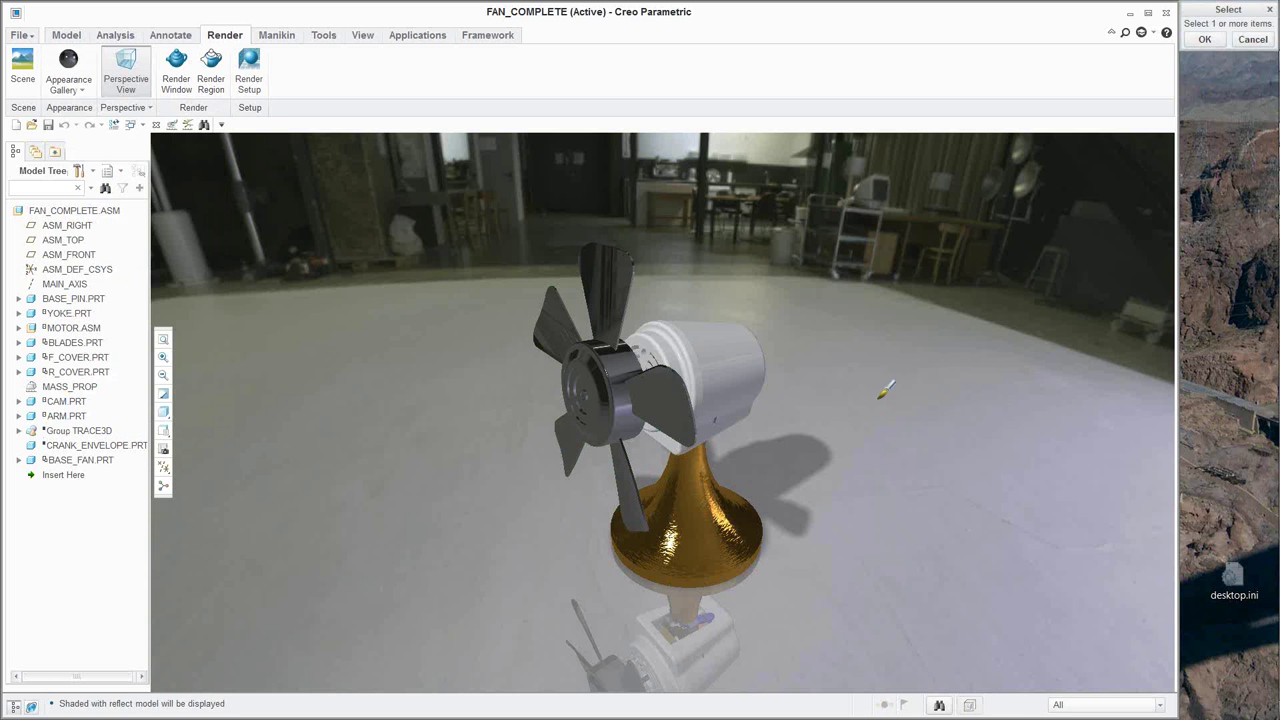
click(710, 370)
middle_click(929, 390)
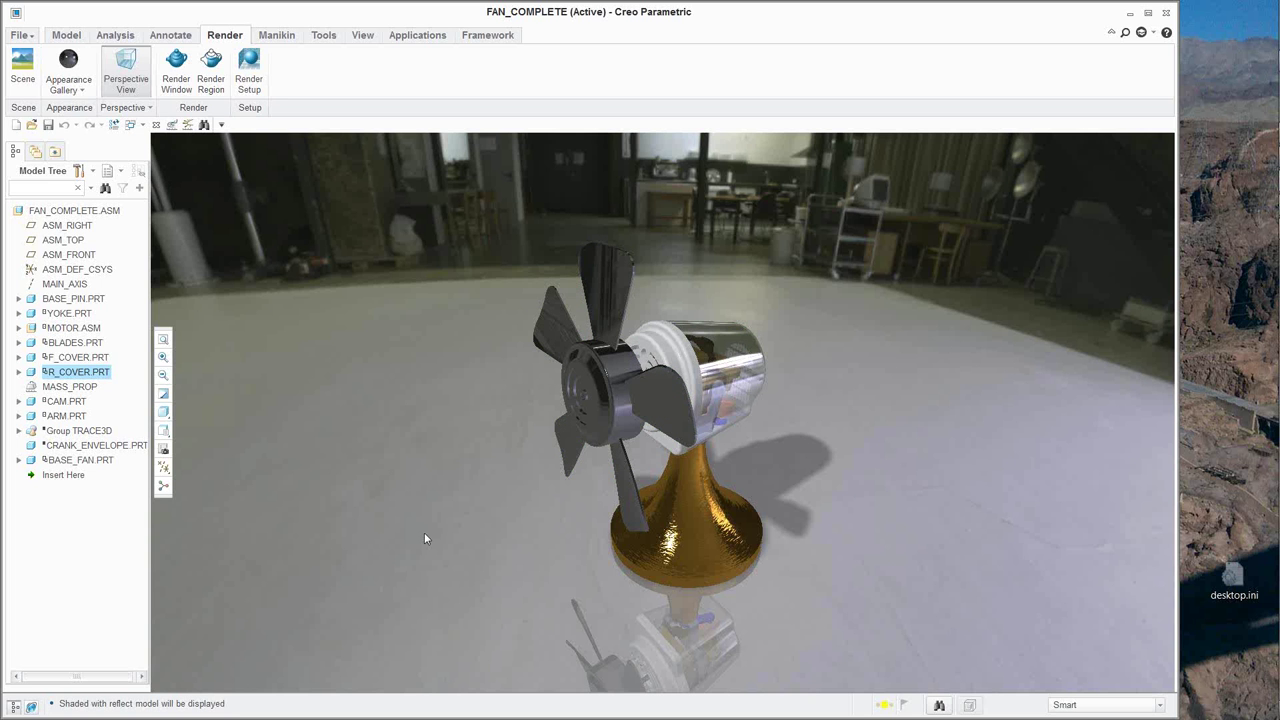
Examine the ptc-ceramic appearance in the Appearances Manager, including its available bump map types.
click(84, 88)
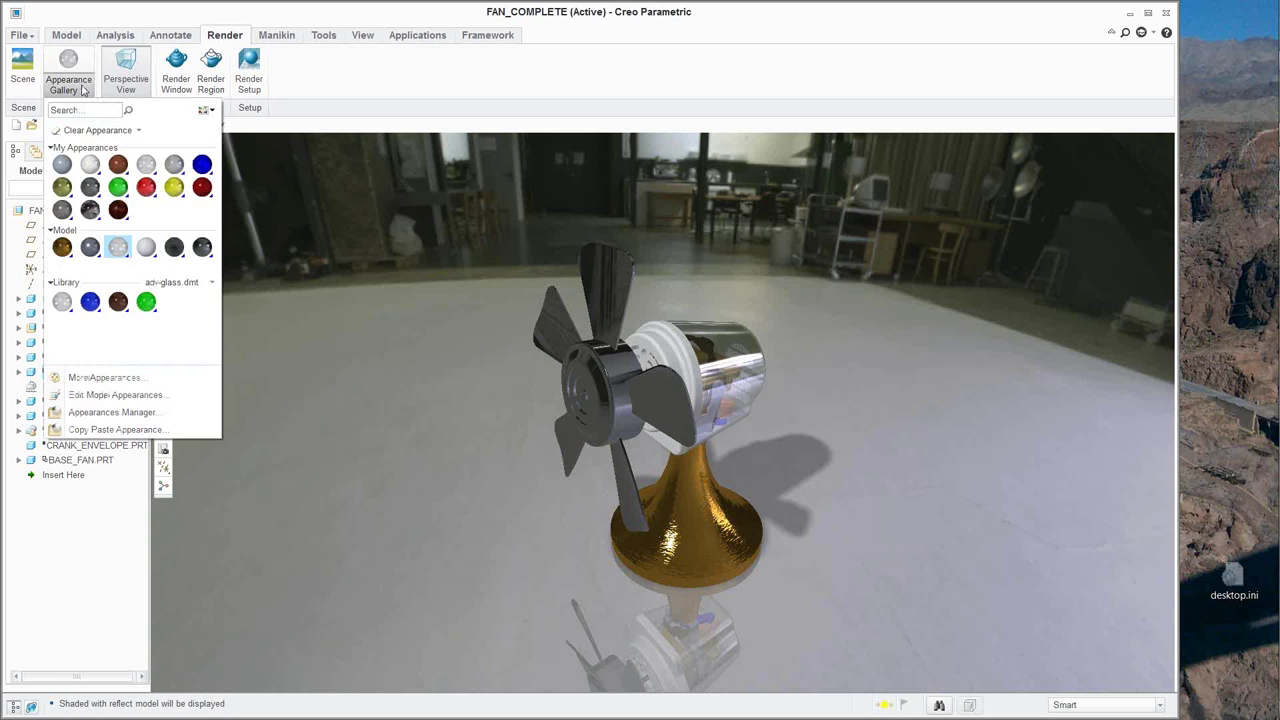
click(97, 413)
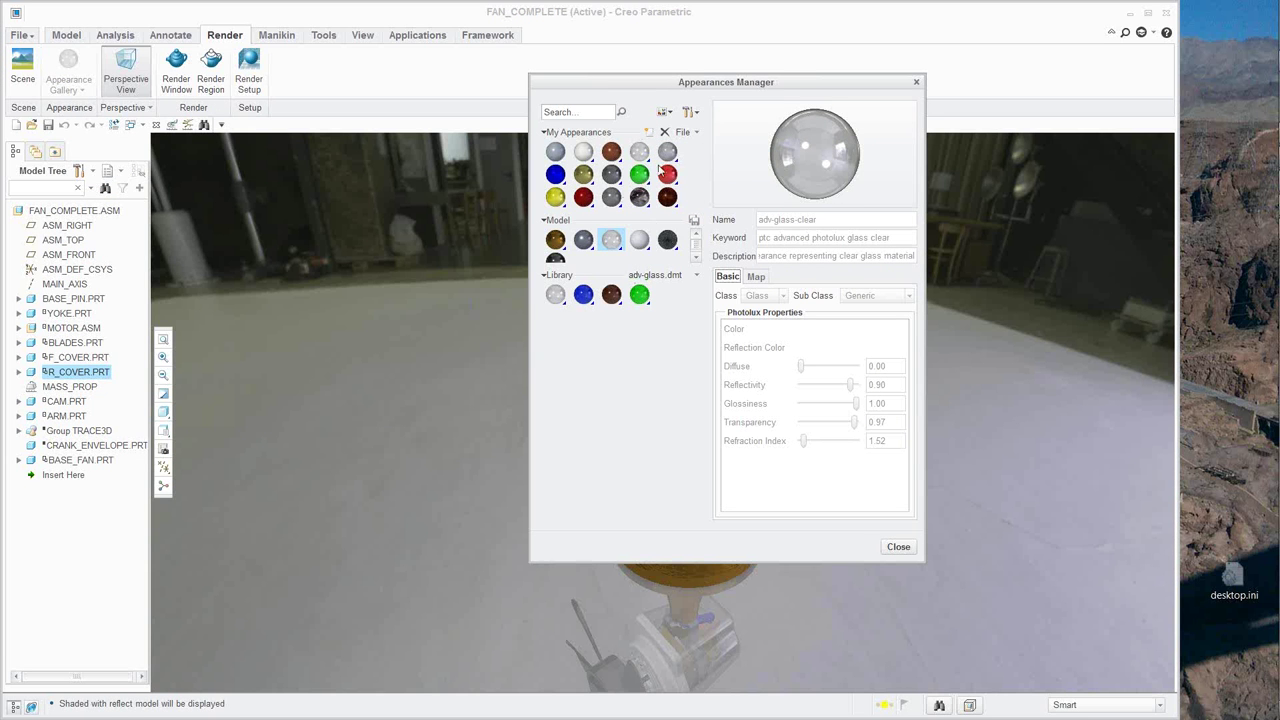
click(555, 152)
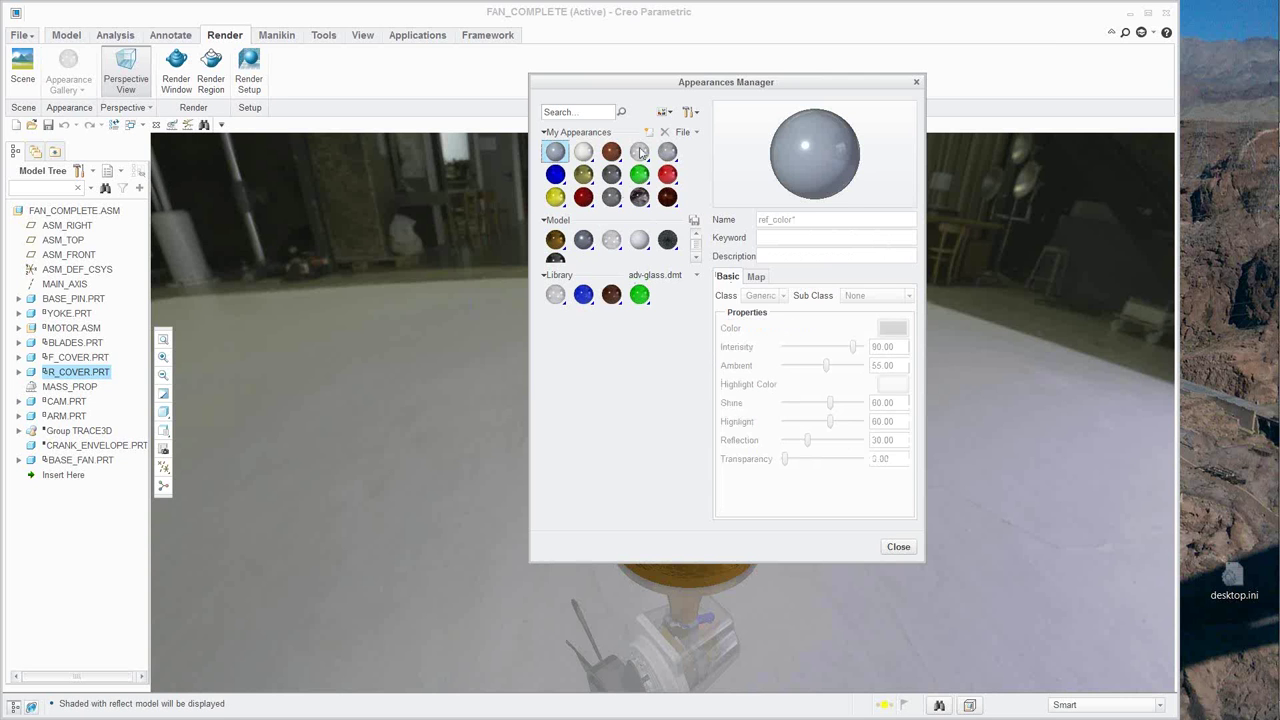
click(583, 152)
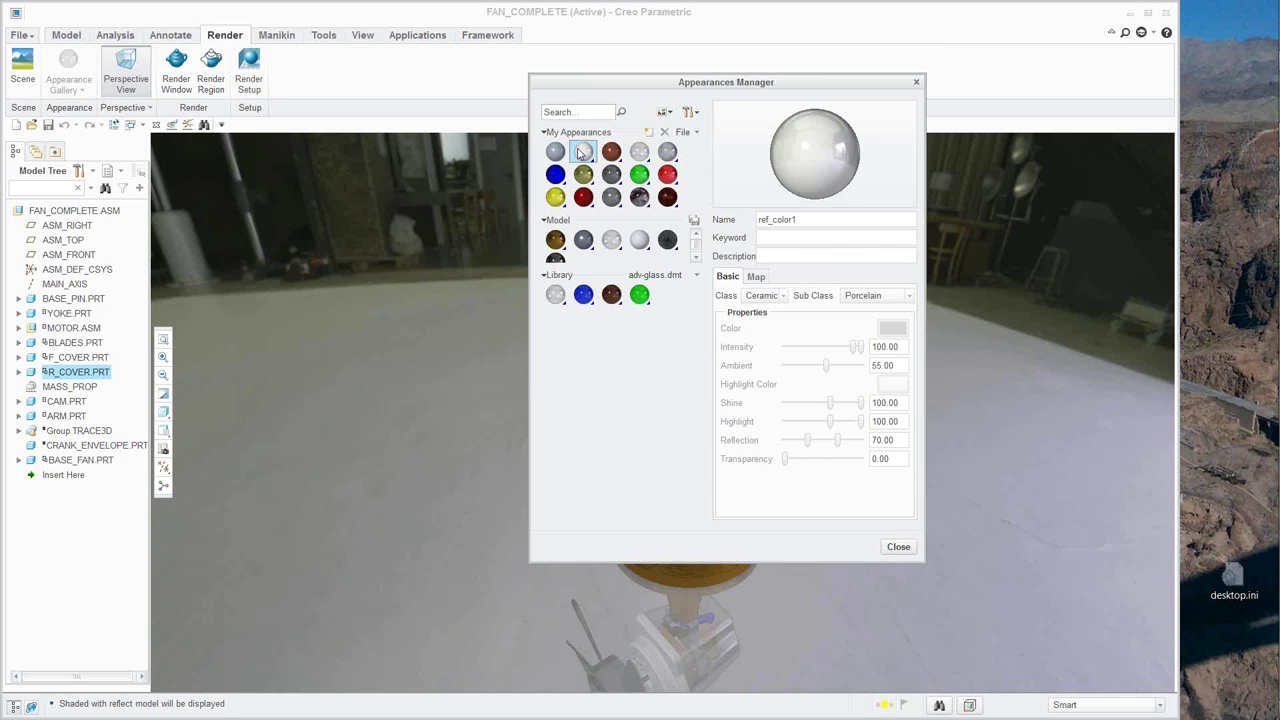
click(753, 278)
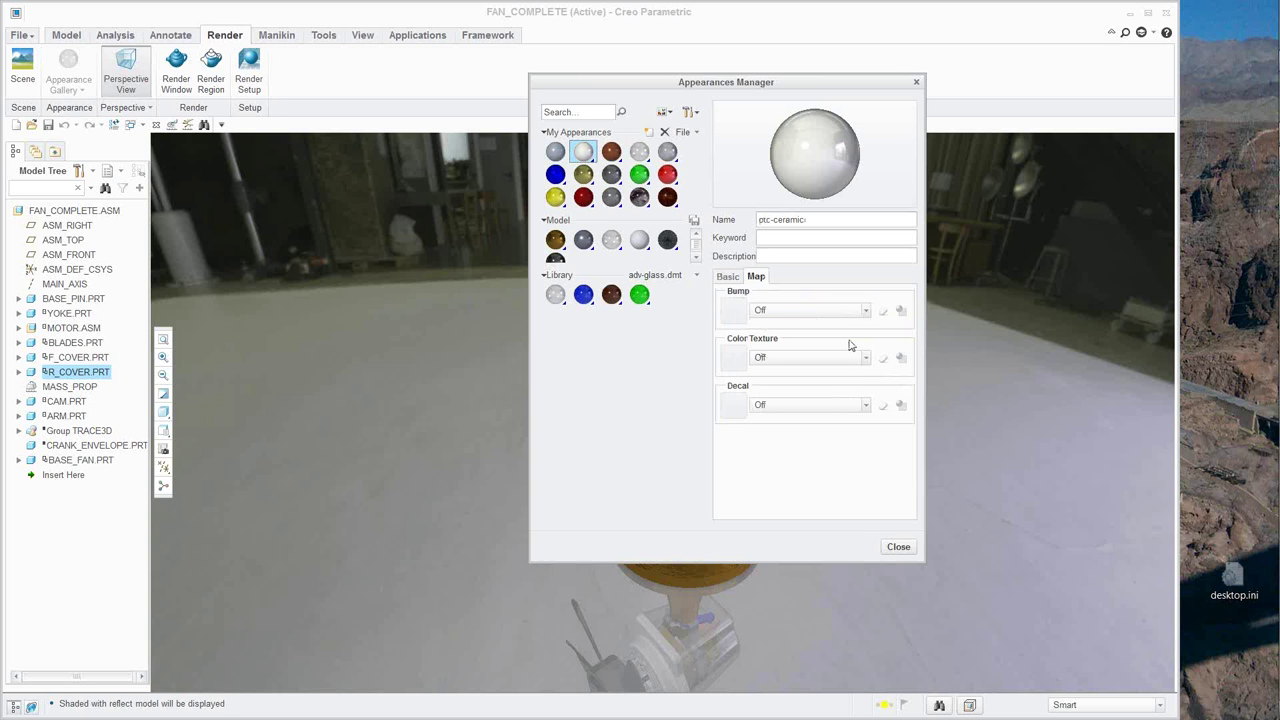
click(864, 312)
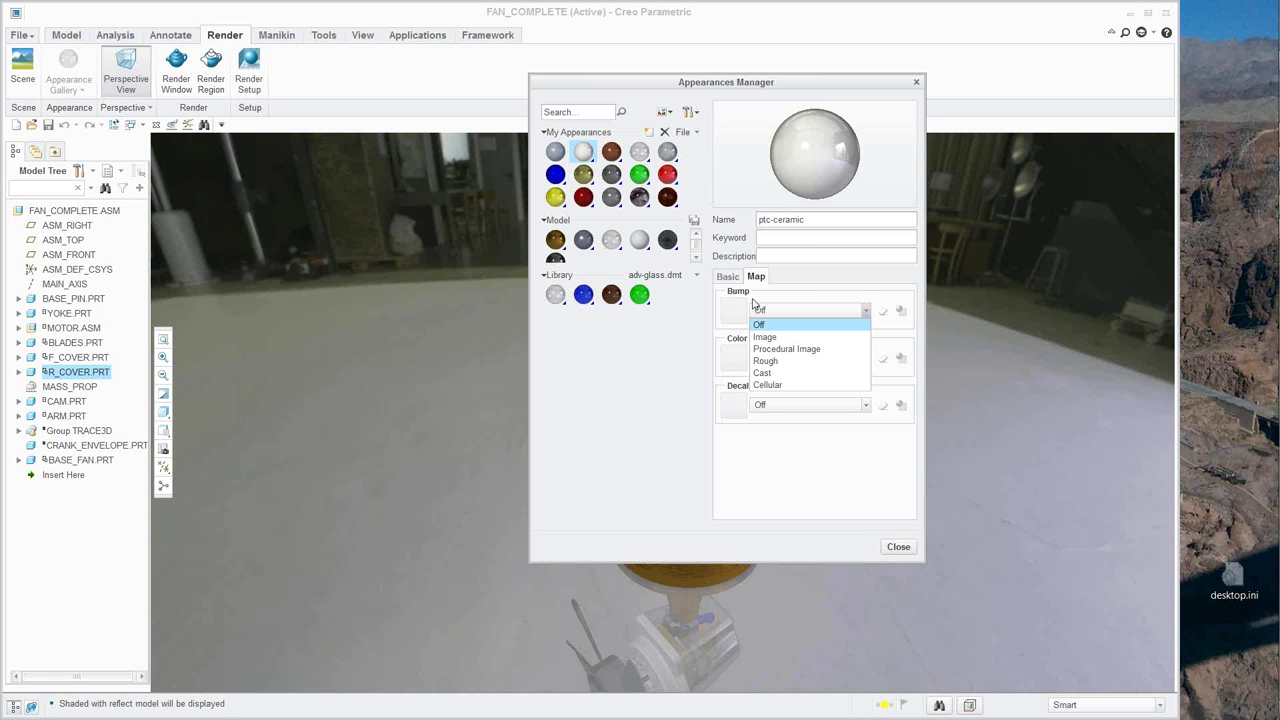
click(918, 84)
click(918, 84)
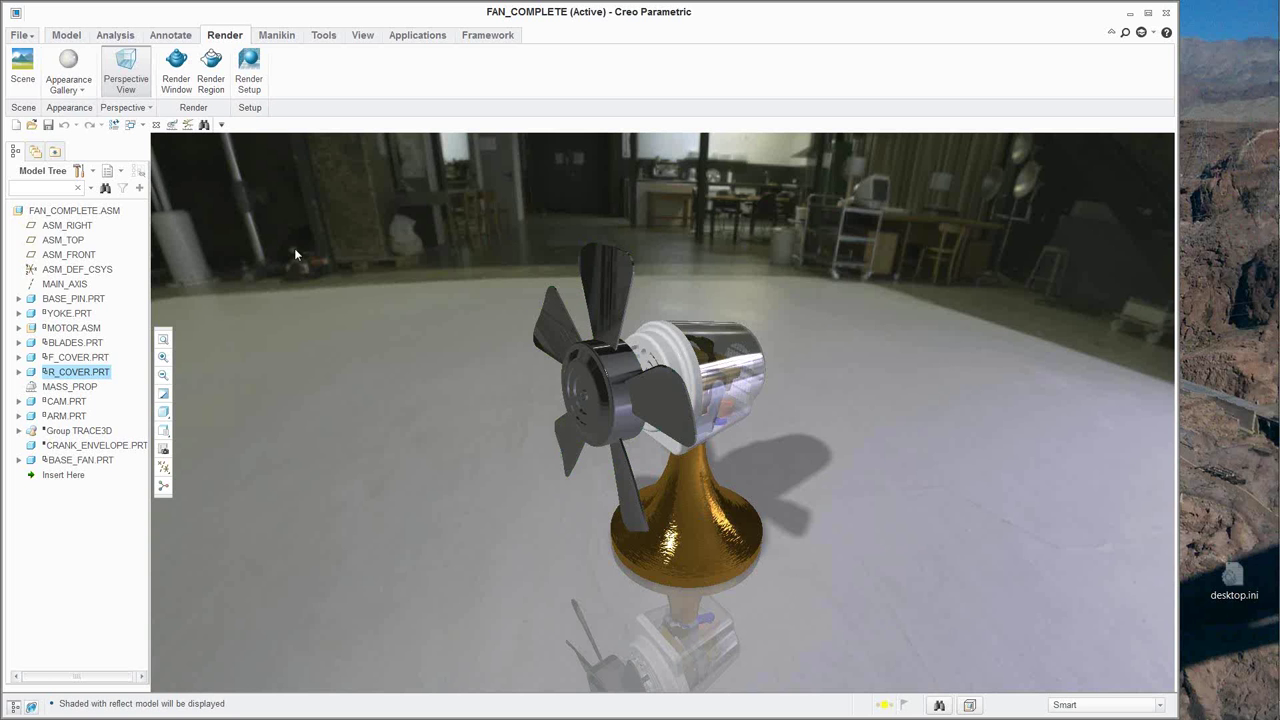
Try the hard and soft Photolux studio scenes and make active_view_scene the active scene.
click(23, 68)
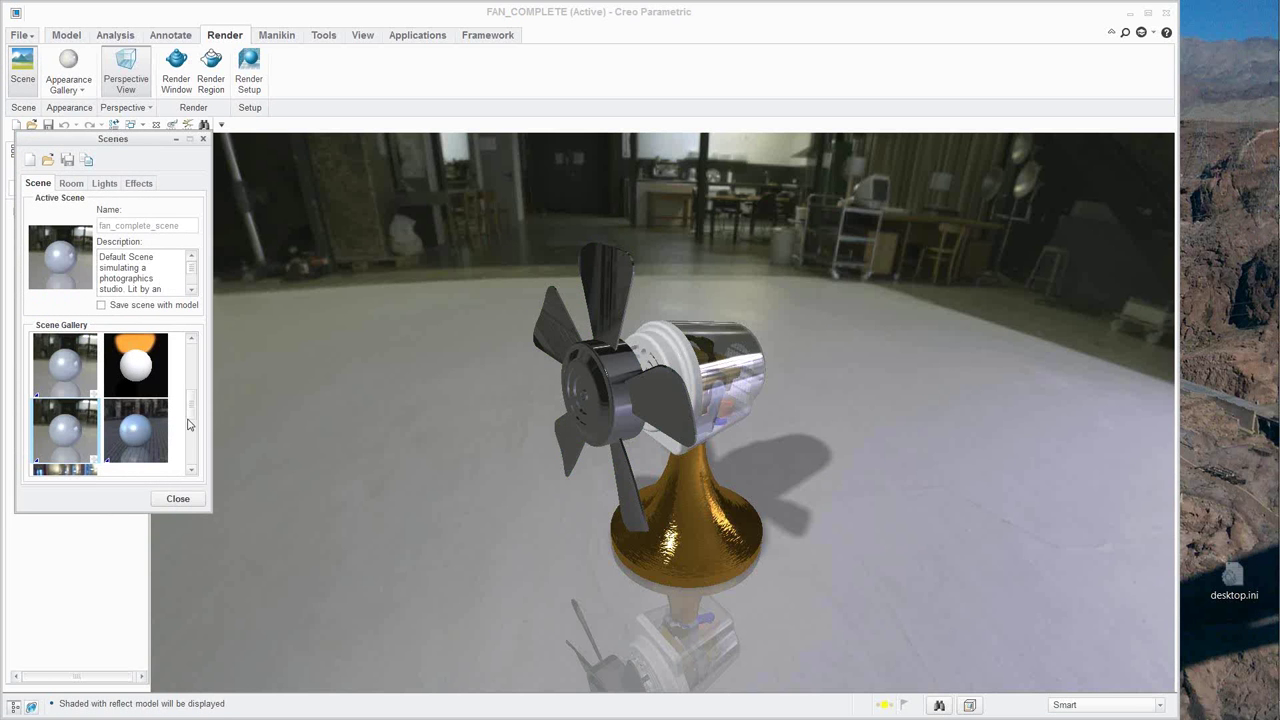
mouse_move(196, 412)
mouse_down()
mouse_move(193, 452)
mouse_move(193, 436)
mouse_up()
double_click(58, 432)
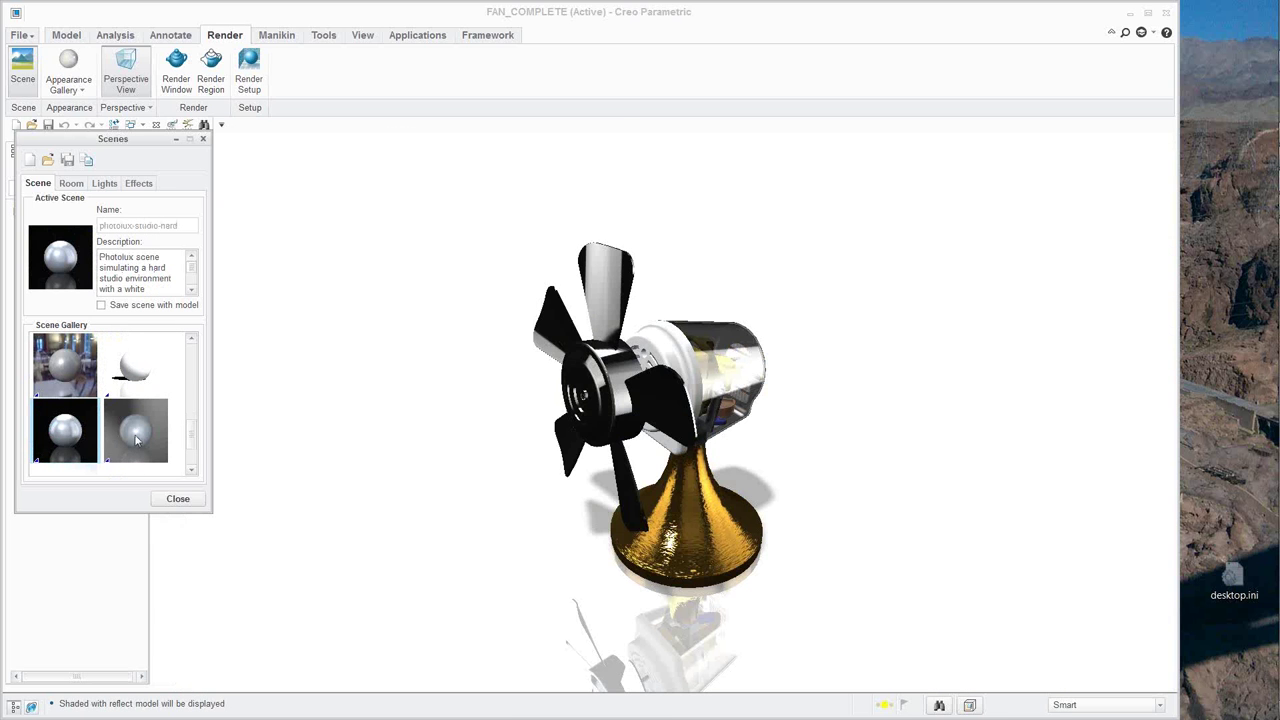
double_click(136, 432)
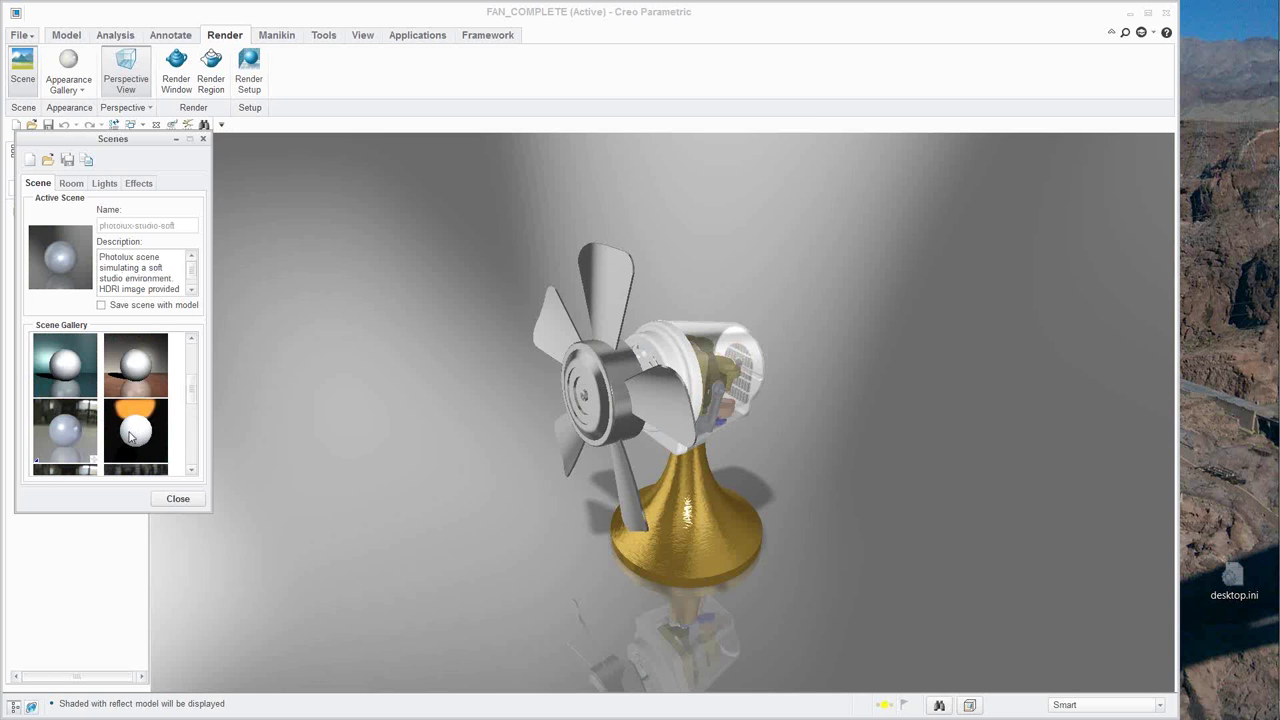
scroll(130, 400, up, 2)
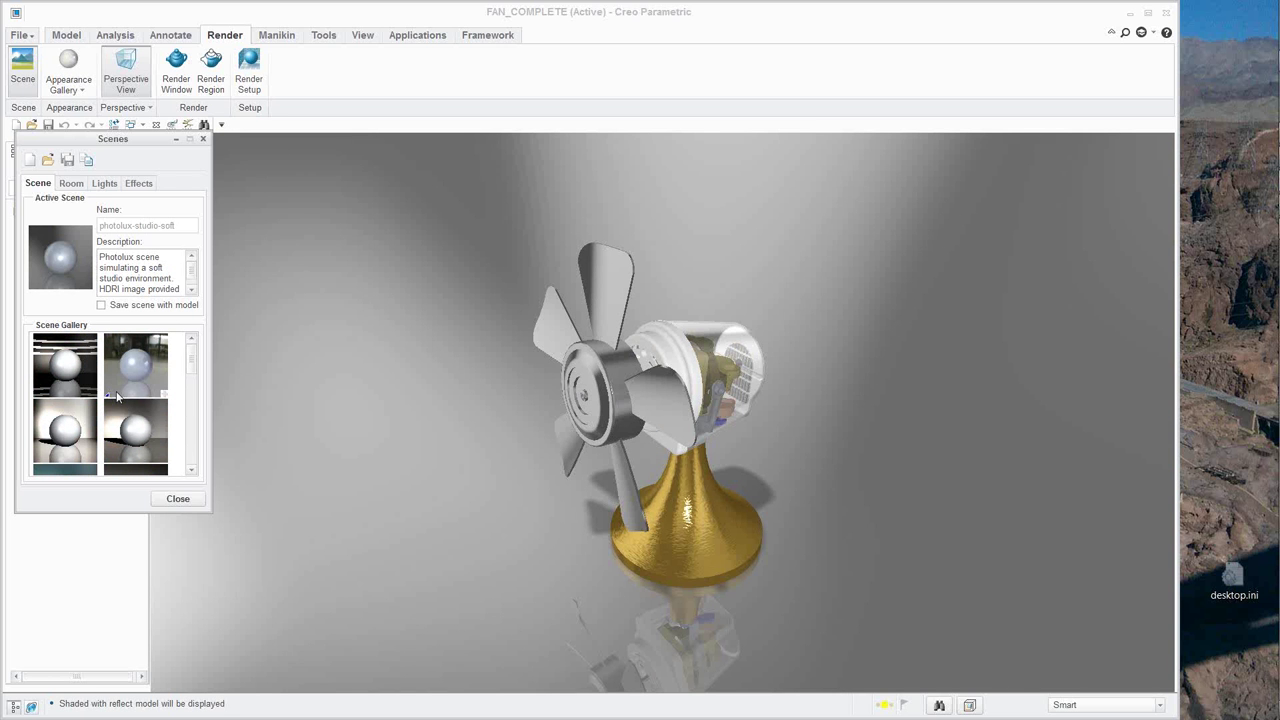
double_click(143, 367)
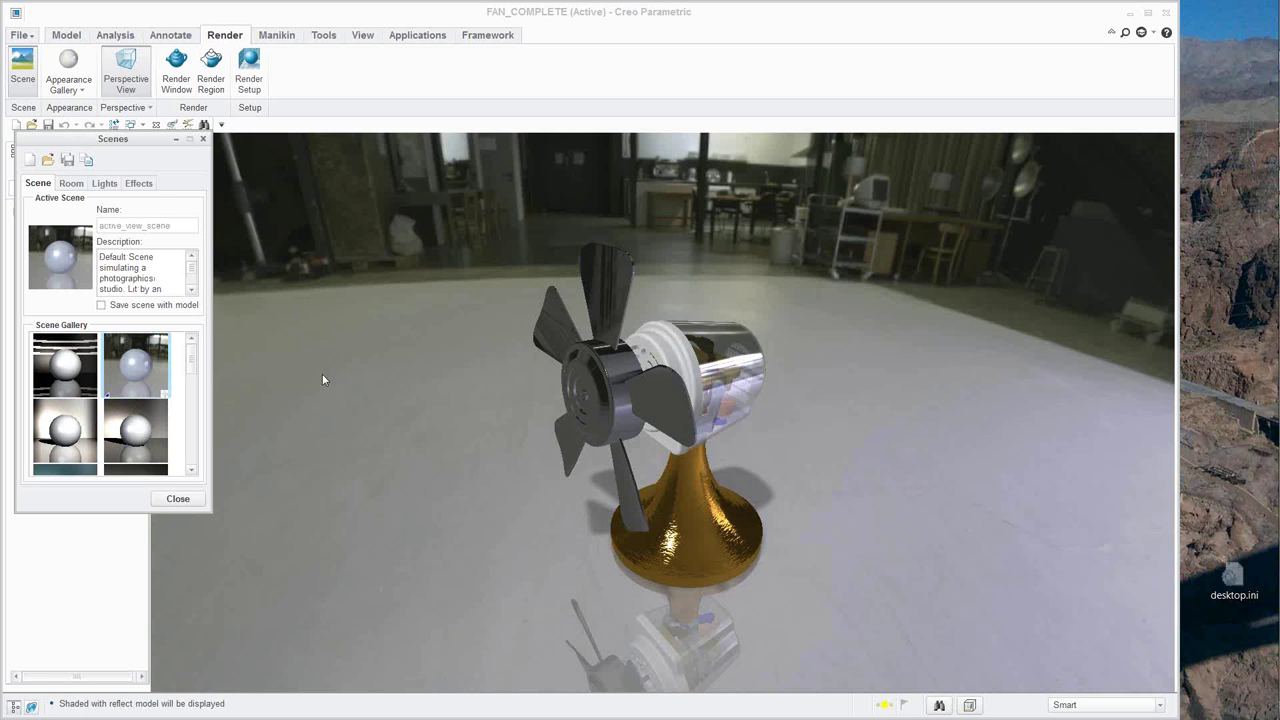
Enable shadows for the scene's distant1 light and disable them for the default distant light.
click(104, 183)
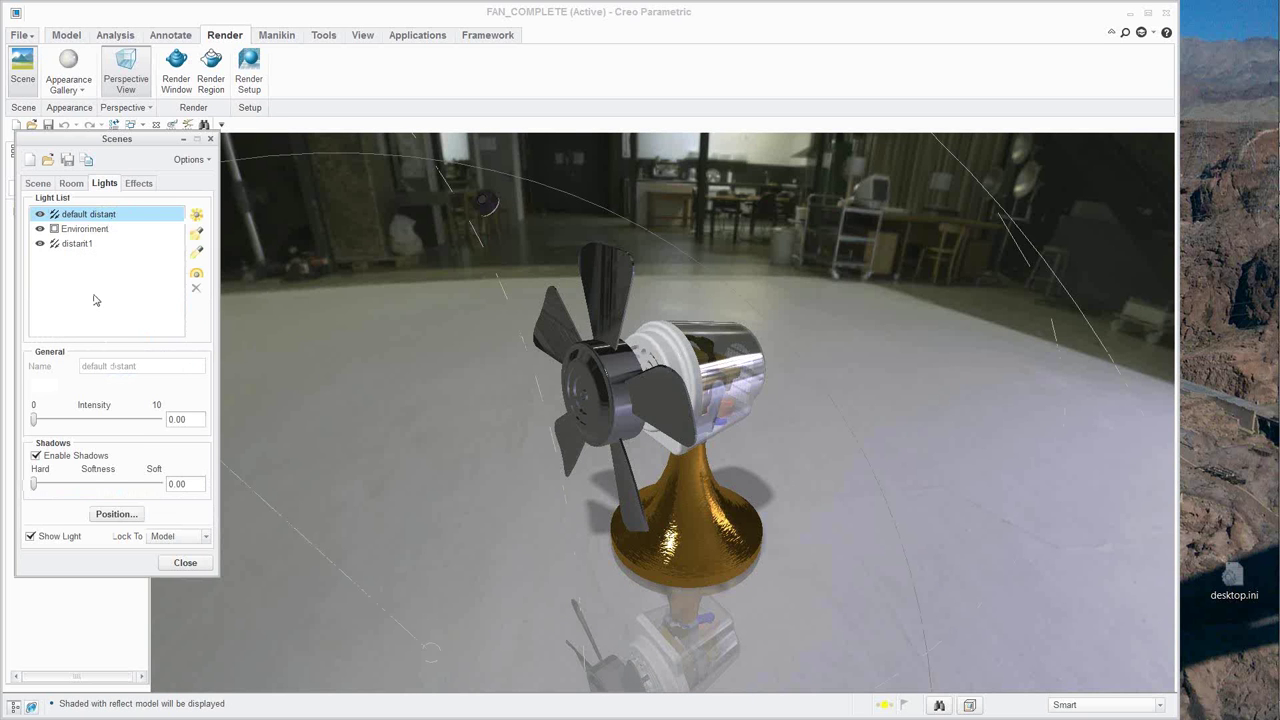
click(78, 245)
click(36, 456)
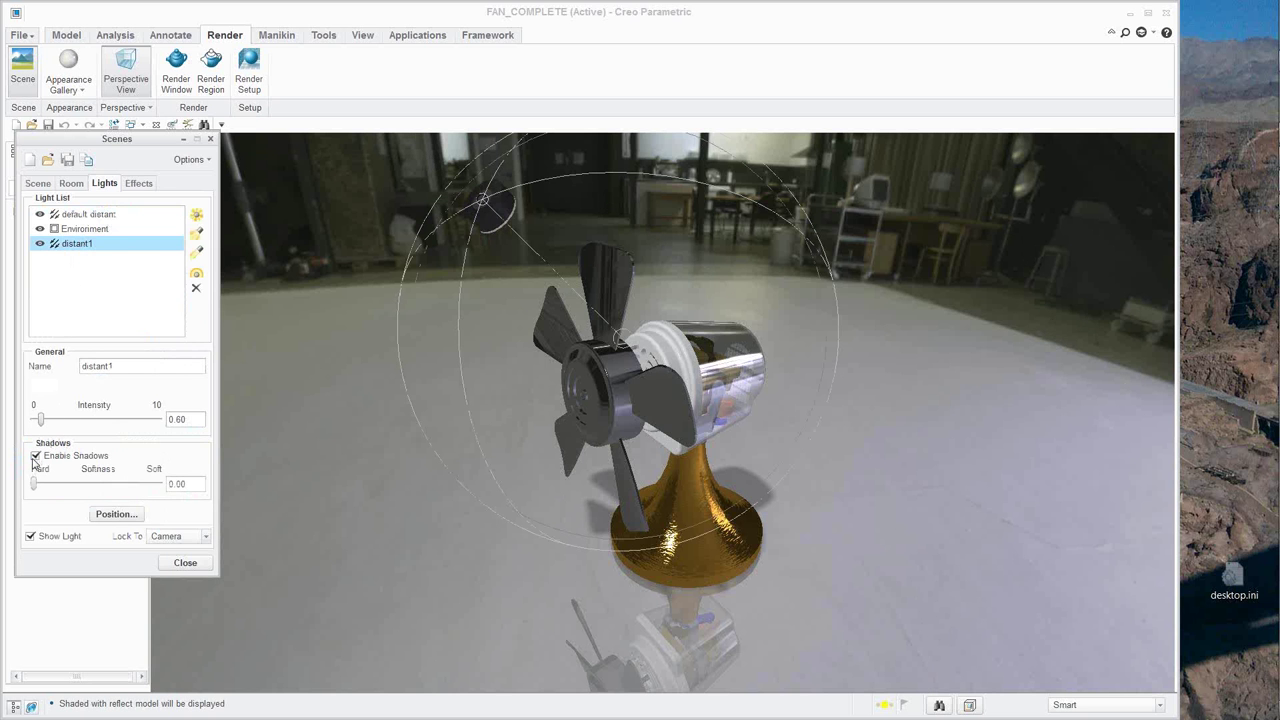
click(86, 215)
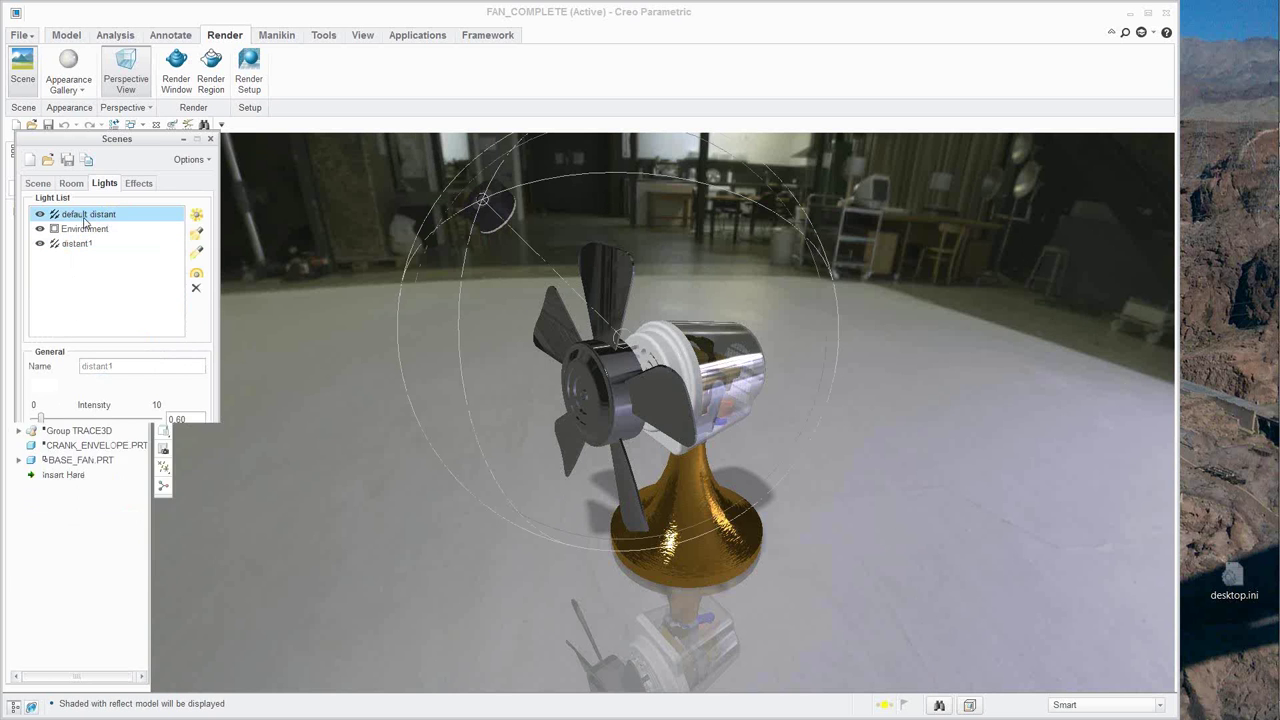
click(36, 456)
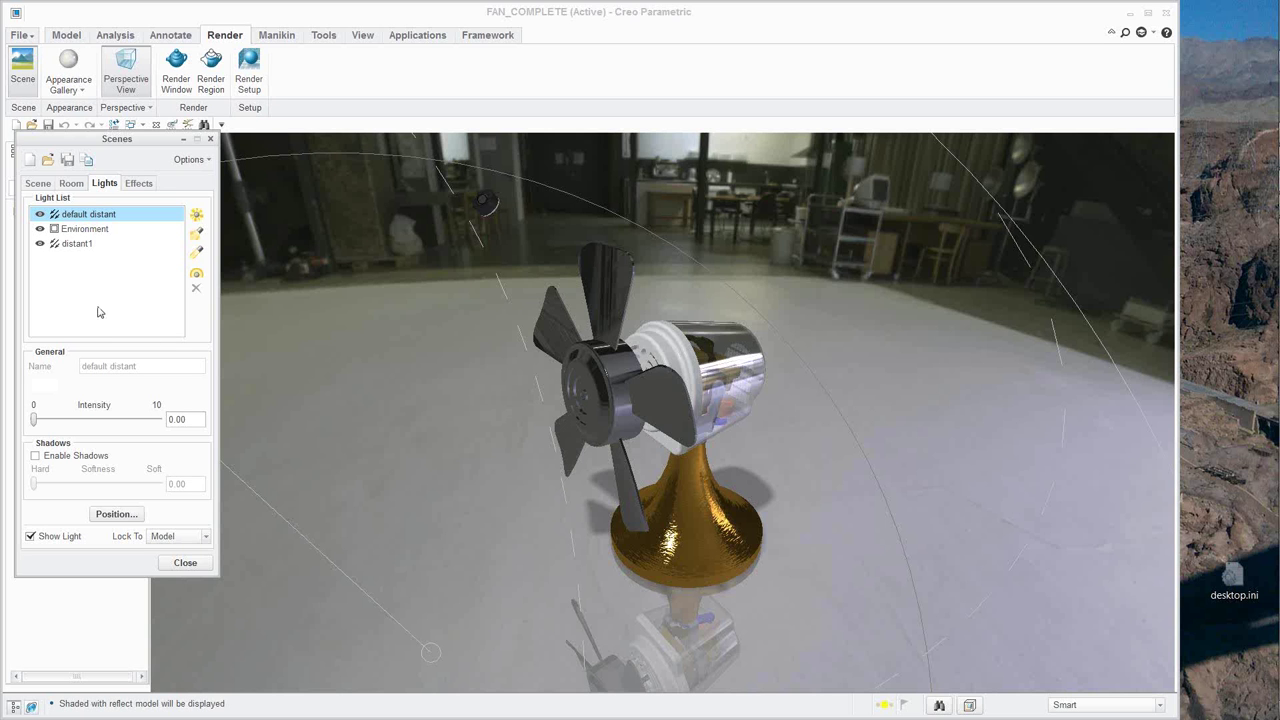
Set the distant1 light's shadow softness to 70.
click(80, 244)
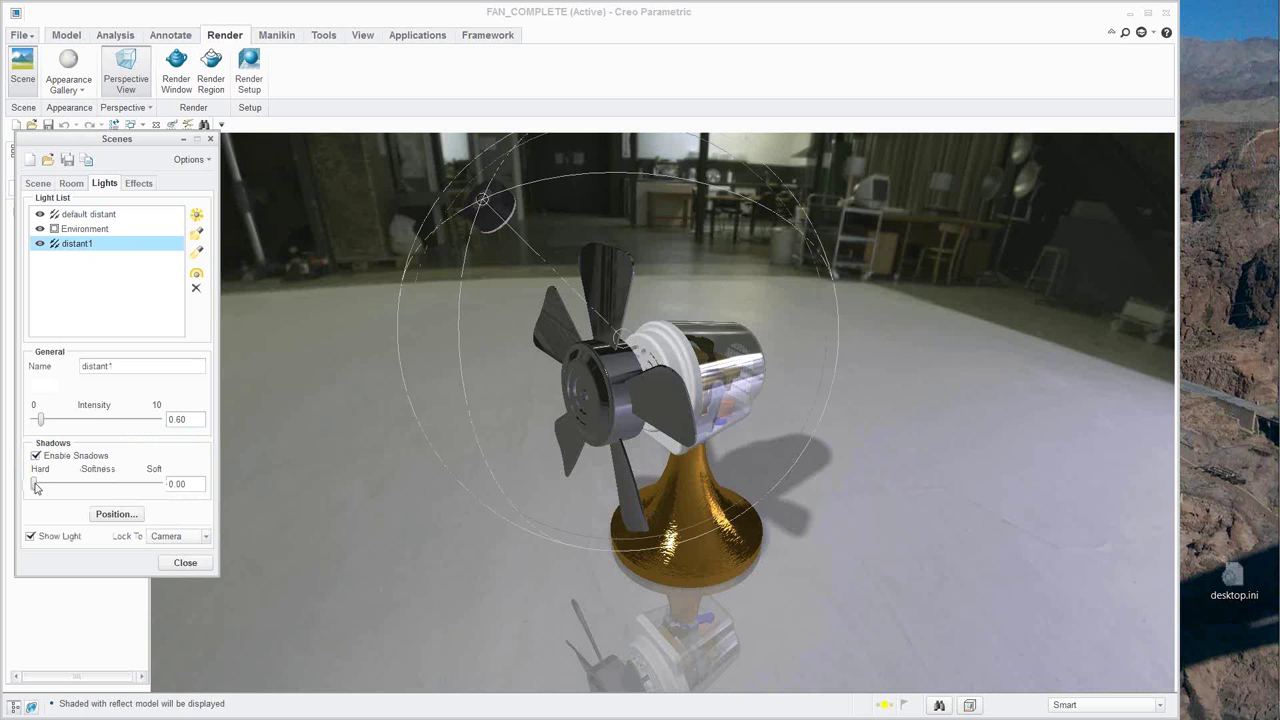
drag(35, 486, 121, 485)
Select Photolux as the renderer in the render setup and check the available quality levels.
click(251, 67)
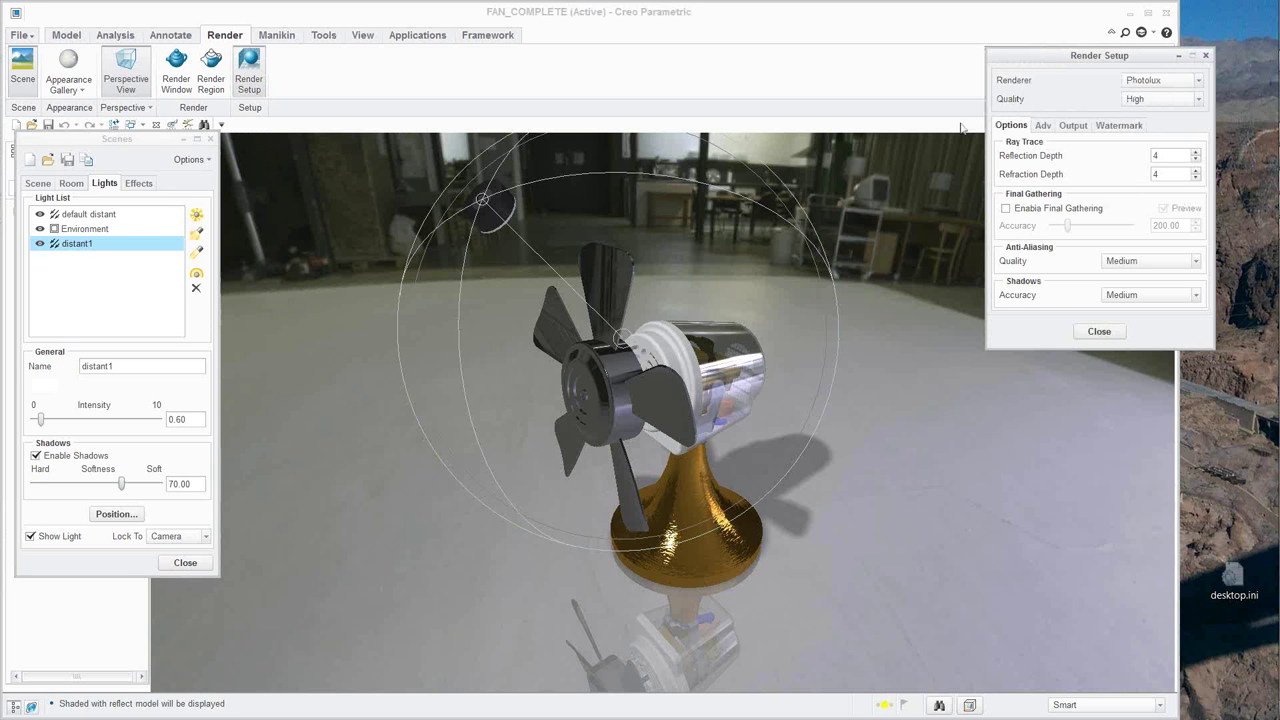
click(113, 244)
click(1198, 82)
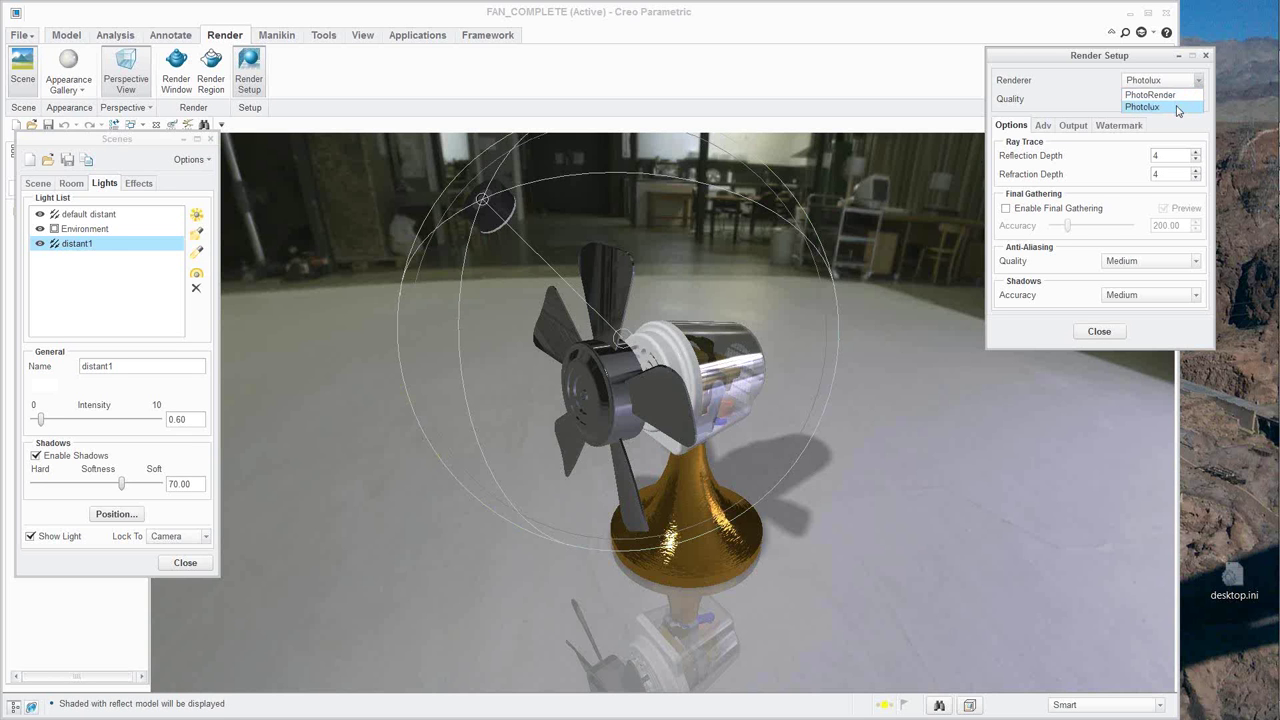
click(1178, 107)
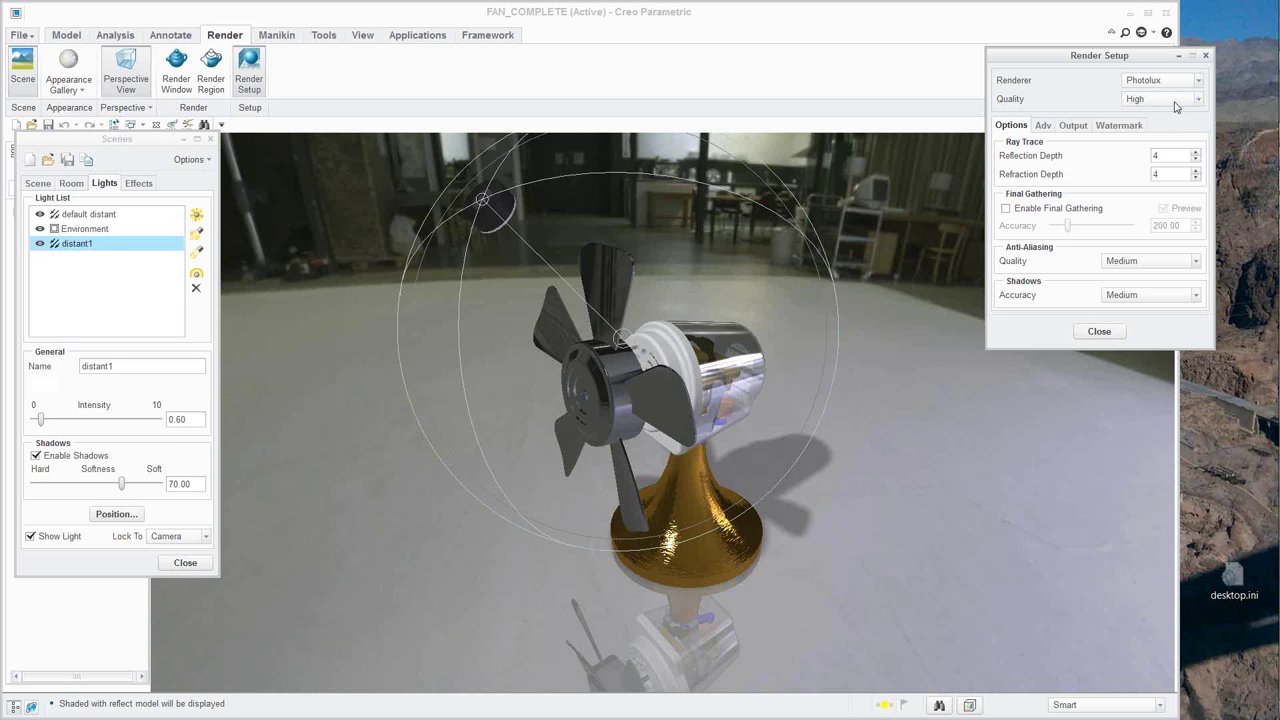
click(1197, 100)
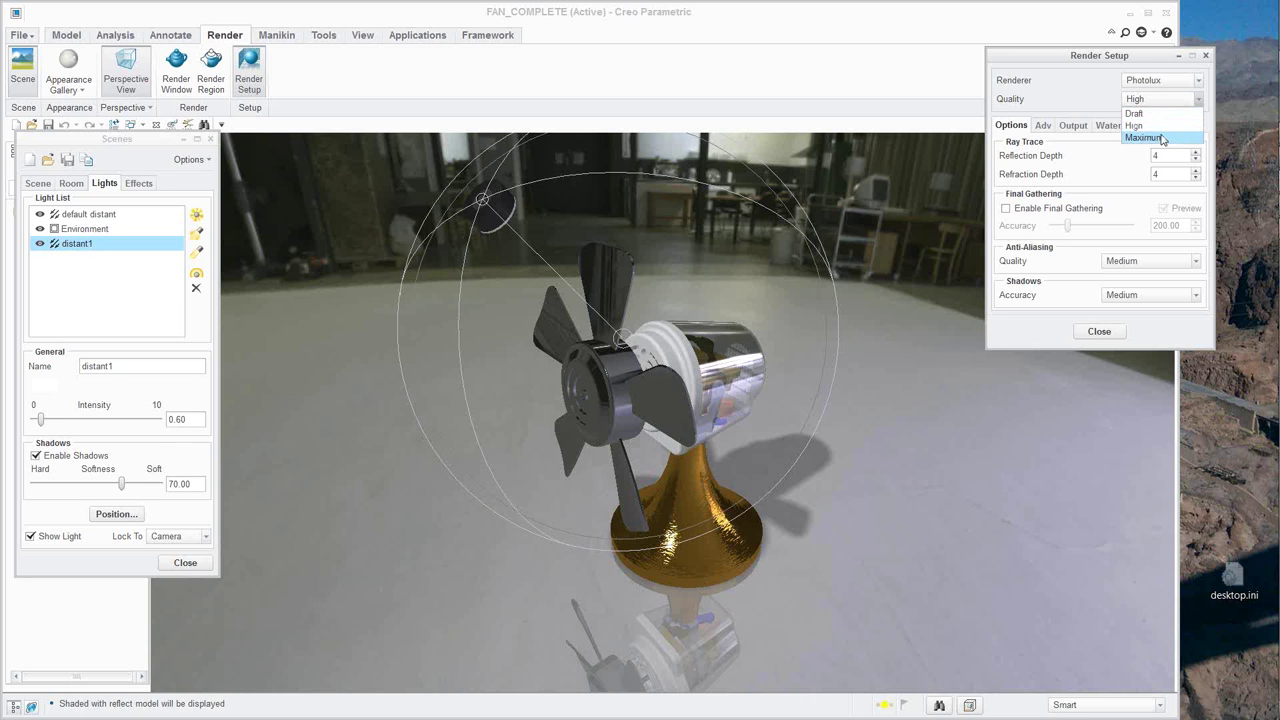
click(1093, 98)
Set the render output to a Tiff file.
click(1074, 126)
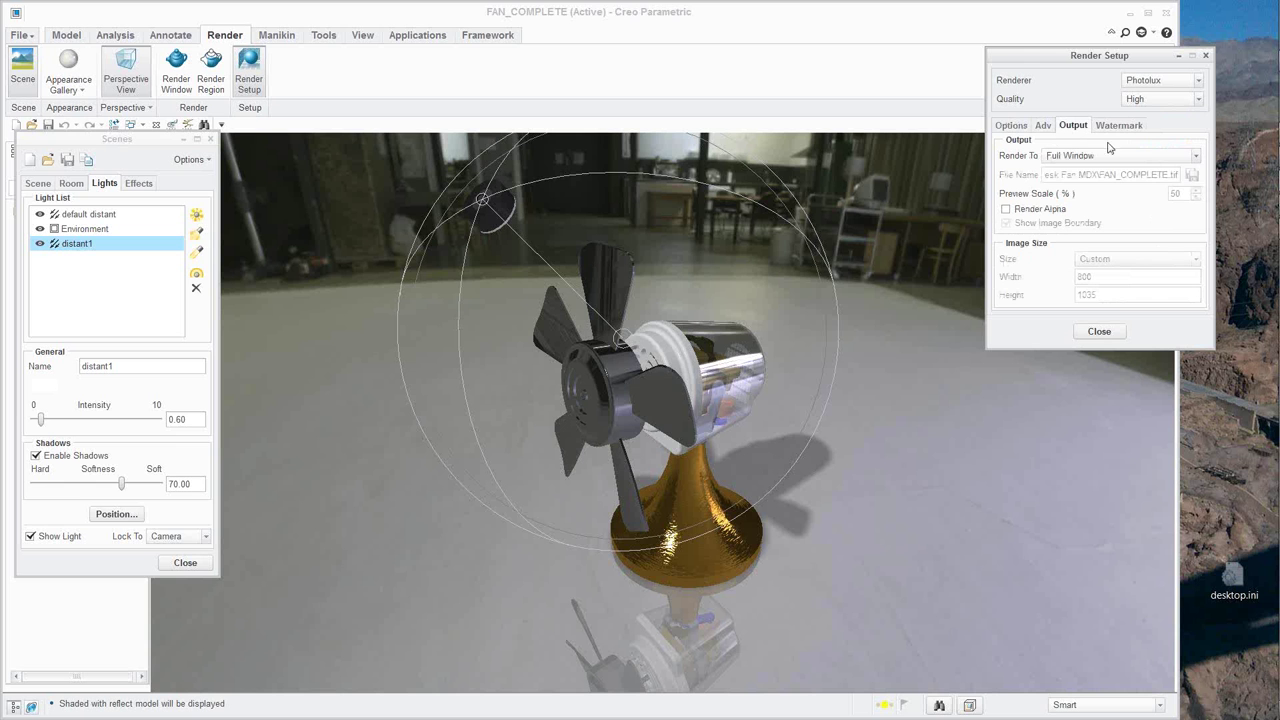
click(1164, 156)
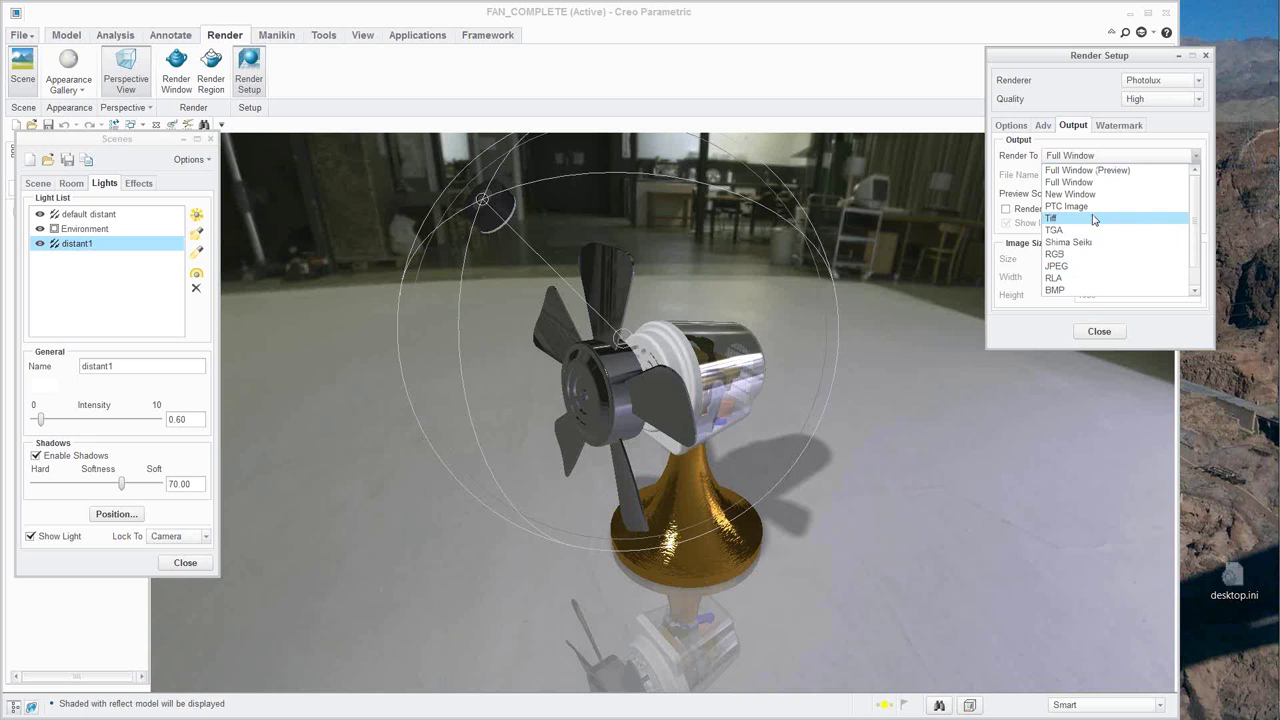
click(1094, 220)
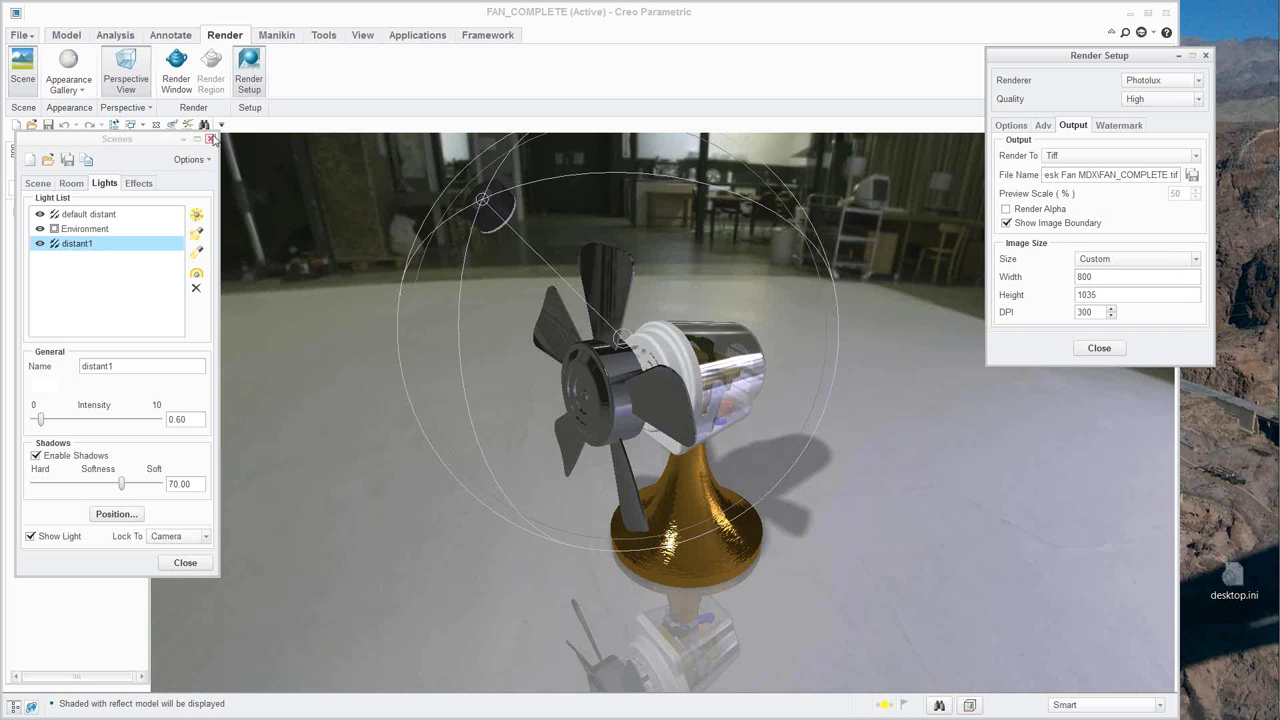
Close the scene settings and switch the fan assembly to the Mechanism application.
click(210, 139)
click(210, 139)
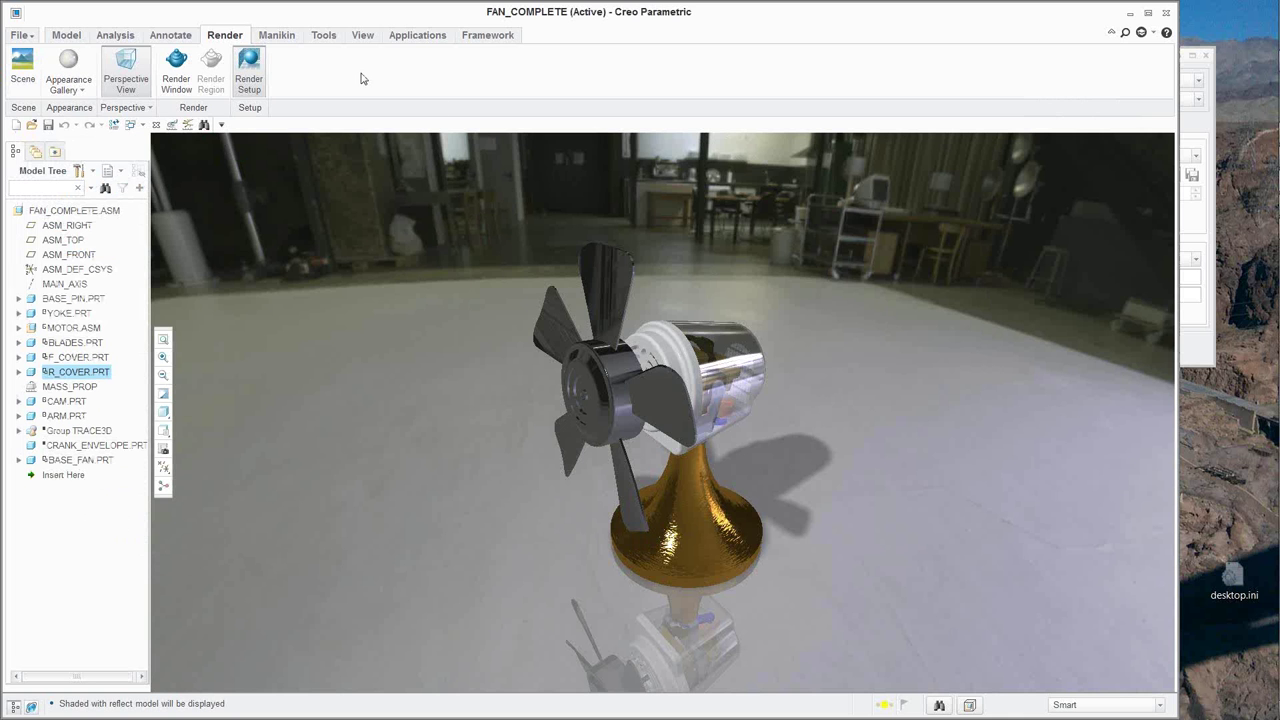
click(418, 36)
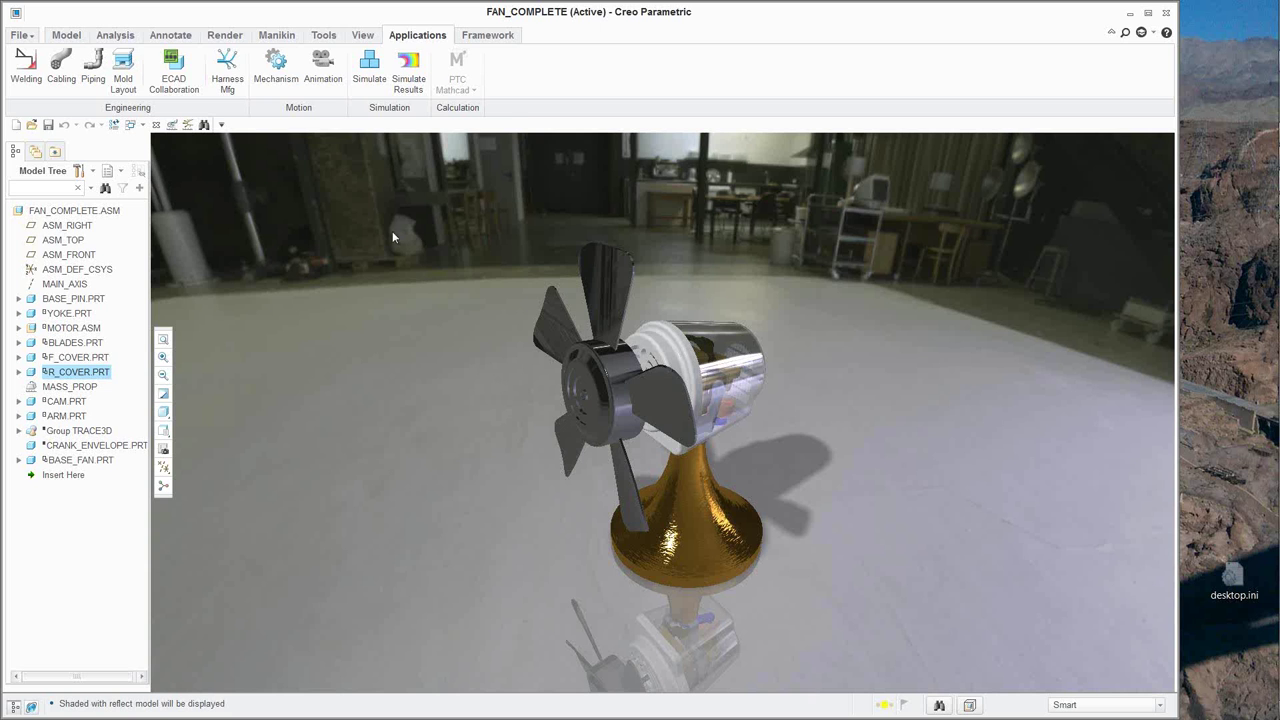
click(276, 68)
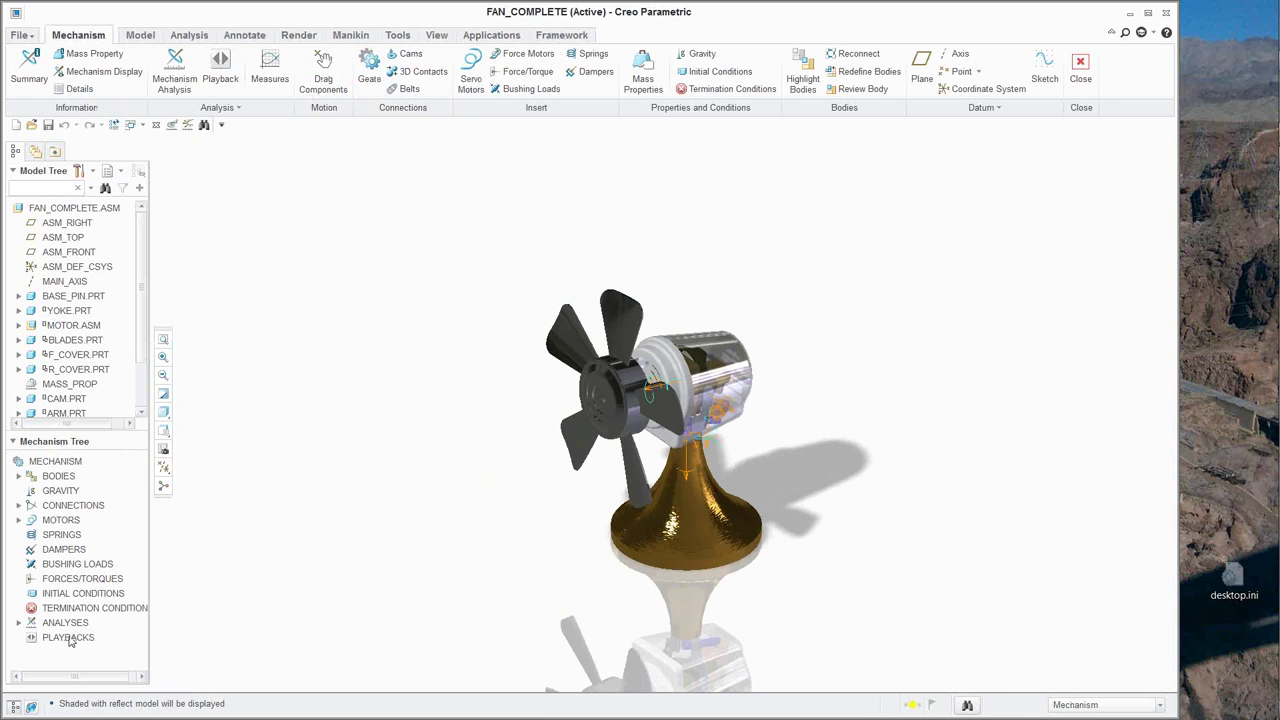
Run the existing Oscillation position analysis of the fan mechanism.
click(19, 622)
click(62, 638)
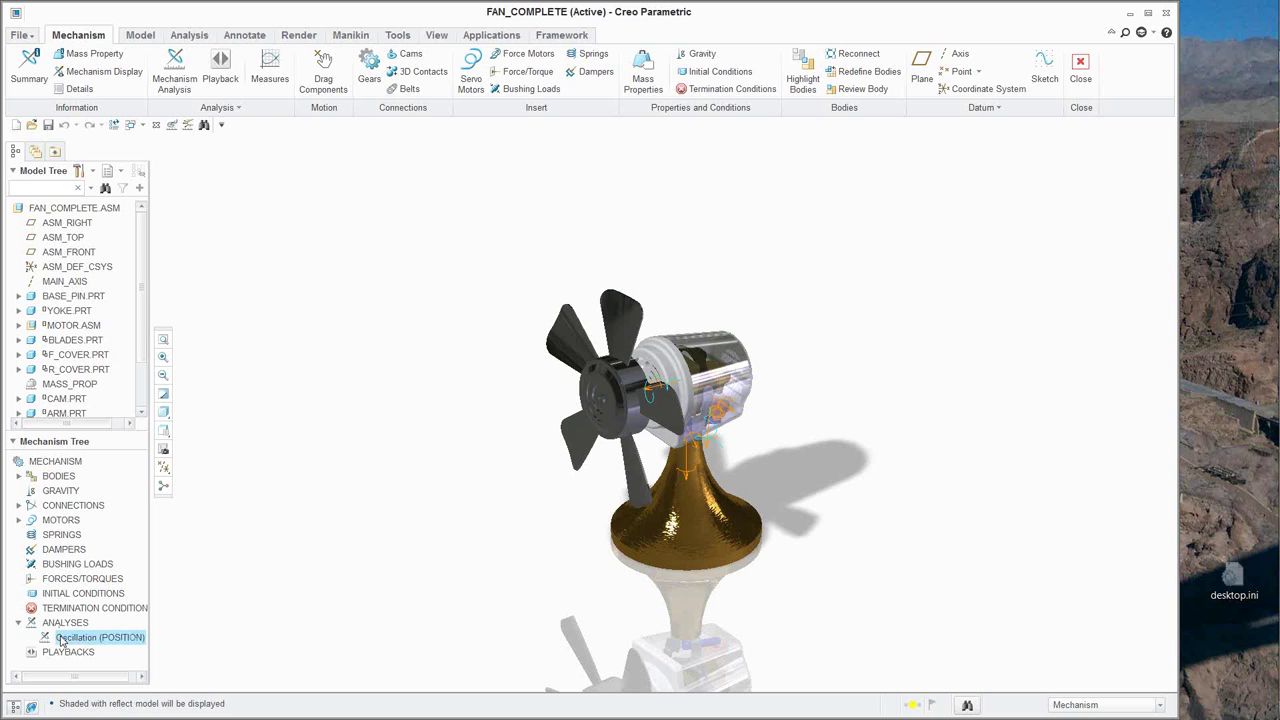
right_click(61, 640)
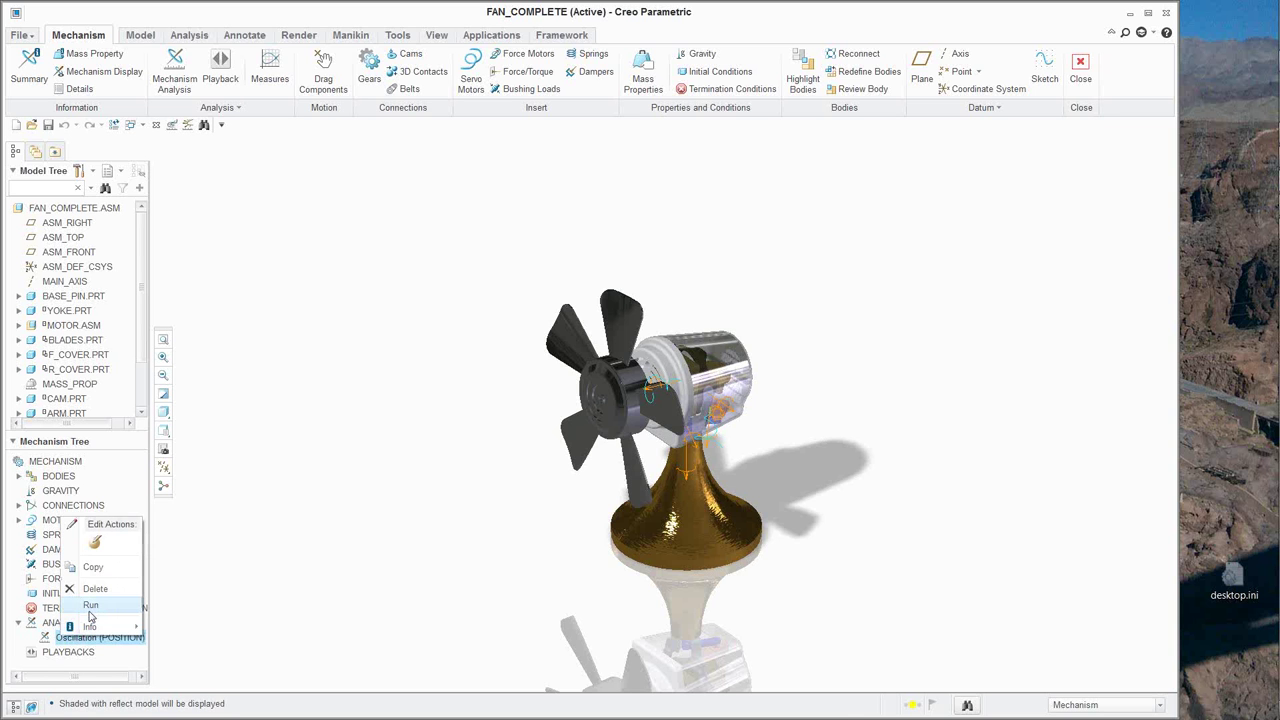
click(90, 608)
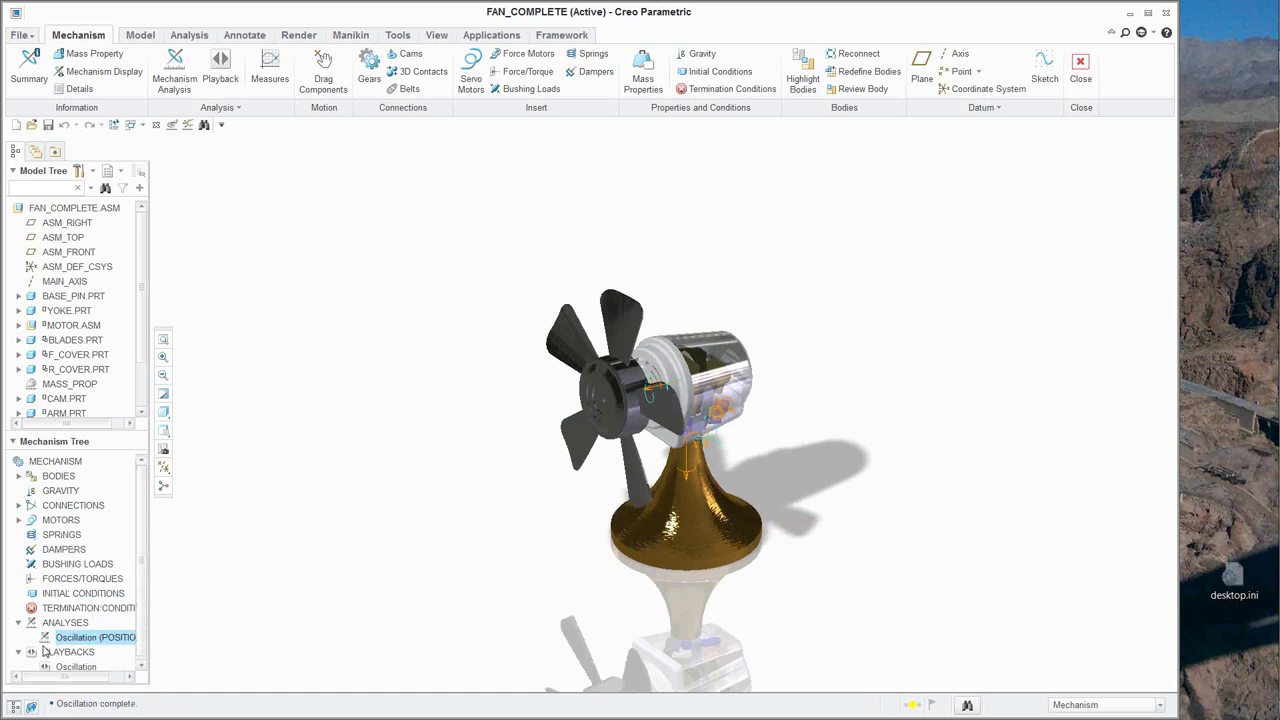
Open the Oscillation playback and try its movie capture settings with photorendered frames enabled.
right_click(76, 664)
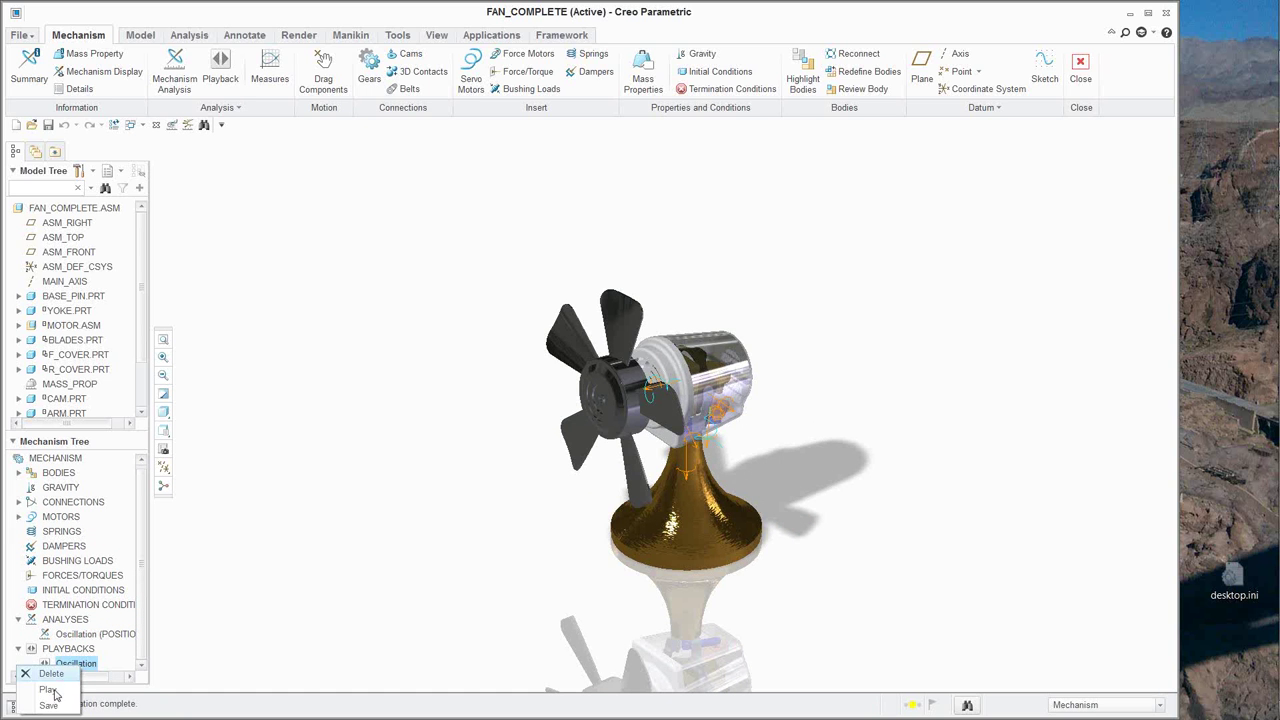
click(48, 691)
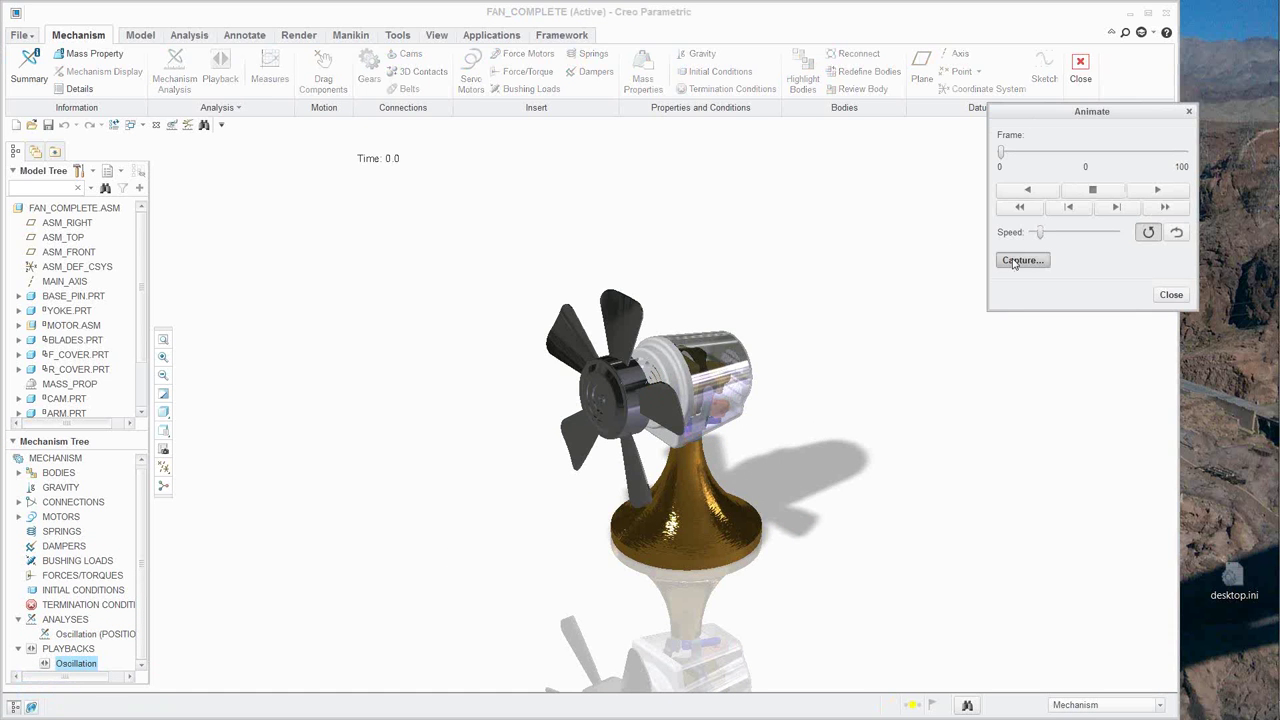
click(1014, 261)
click(985, 495)
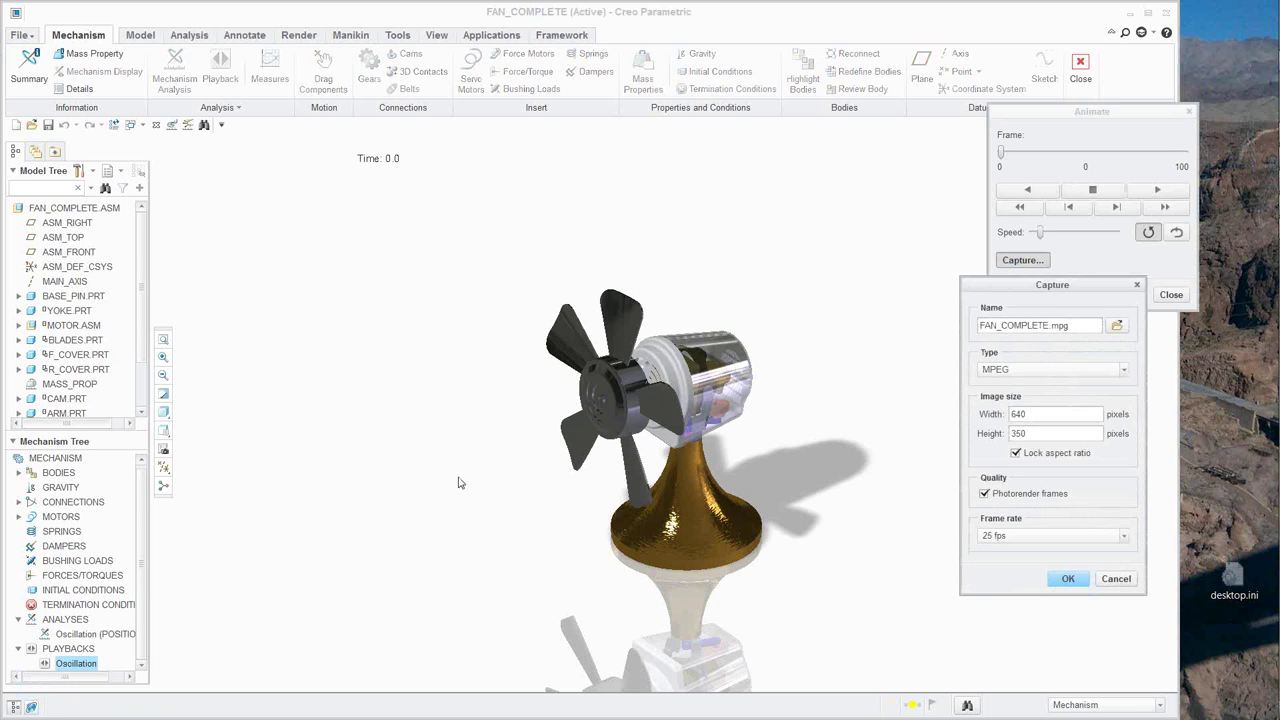
click(1117, 579)
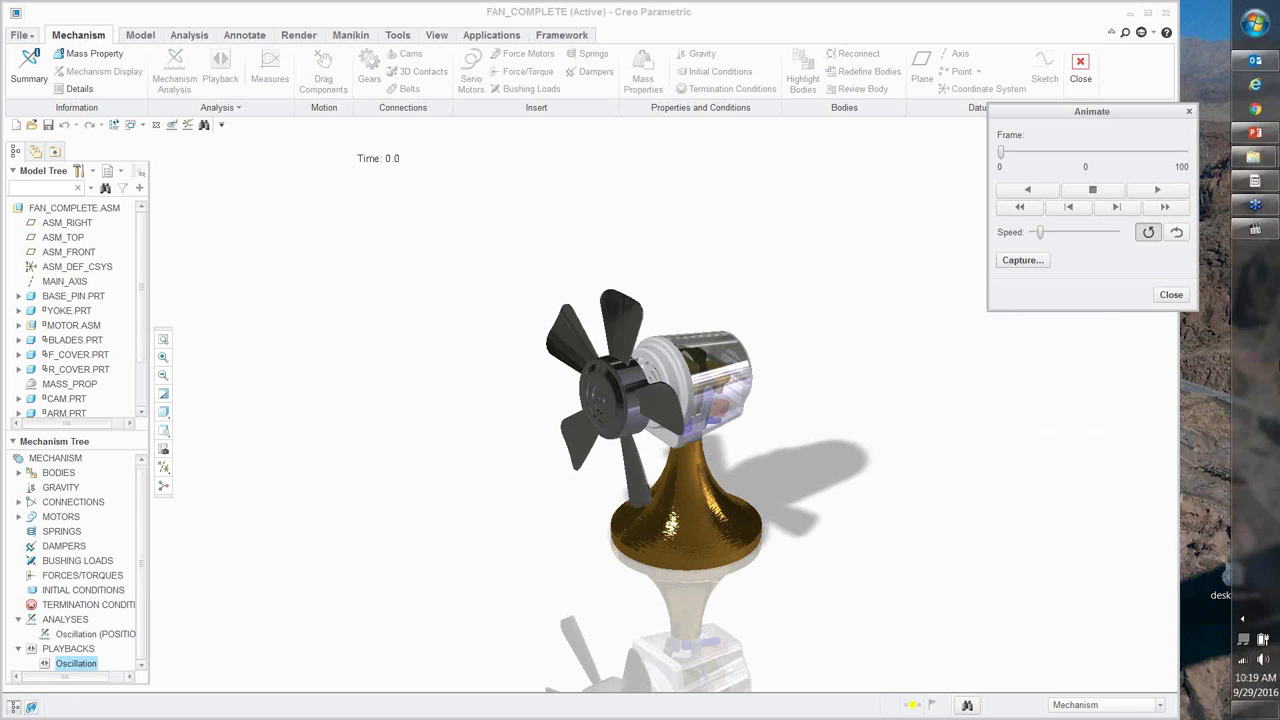
Switch to the Rendering folder in Windows Explorer and watch WATCH.mpg full size, pausing to examine the watch's reflections.
mouse_move(1262, 160)
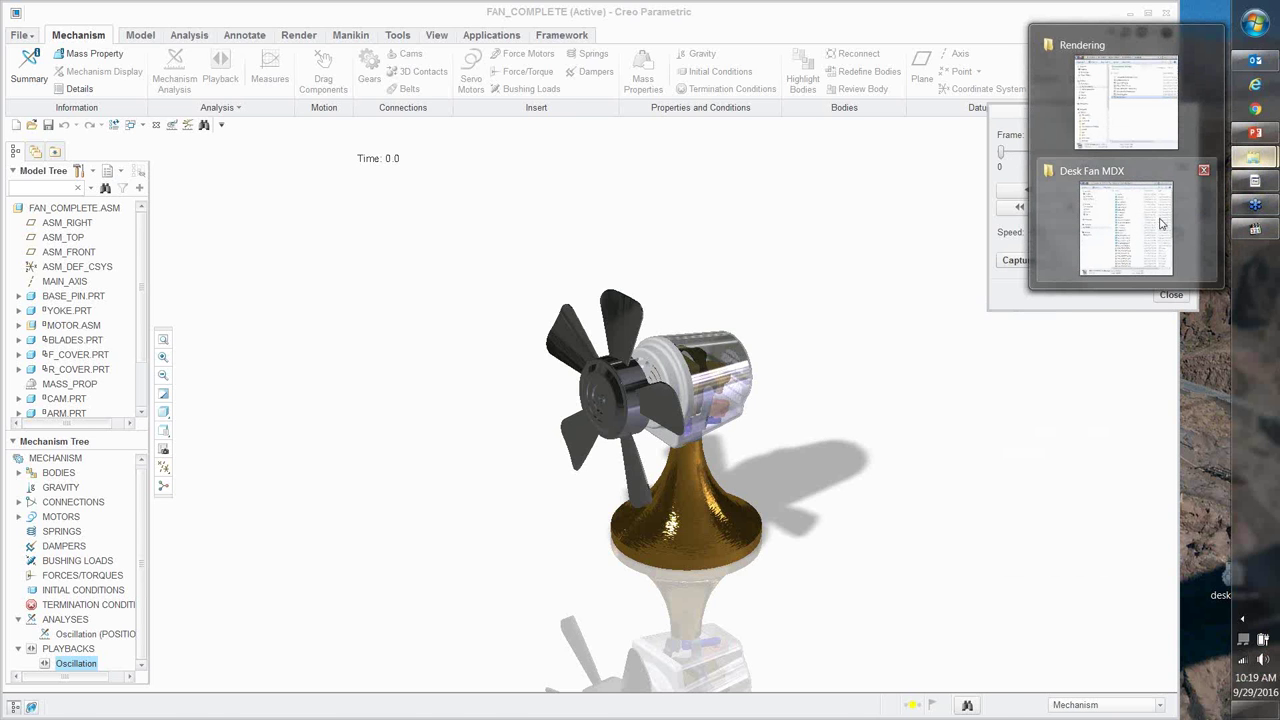
mouse_move(1161, 223)
click(1126, 100)
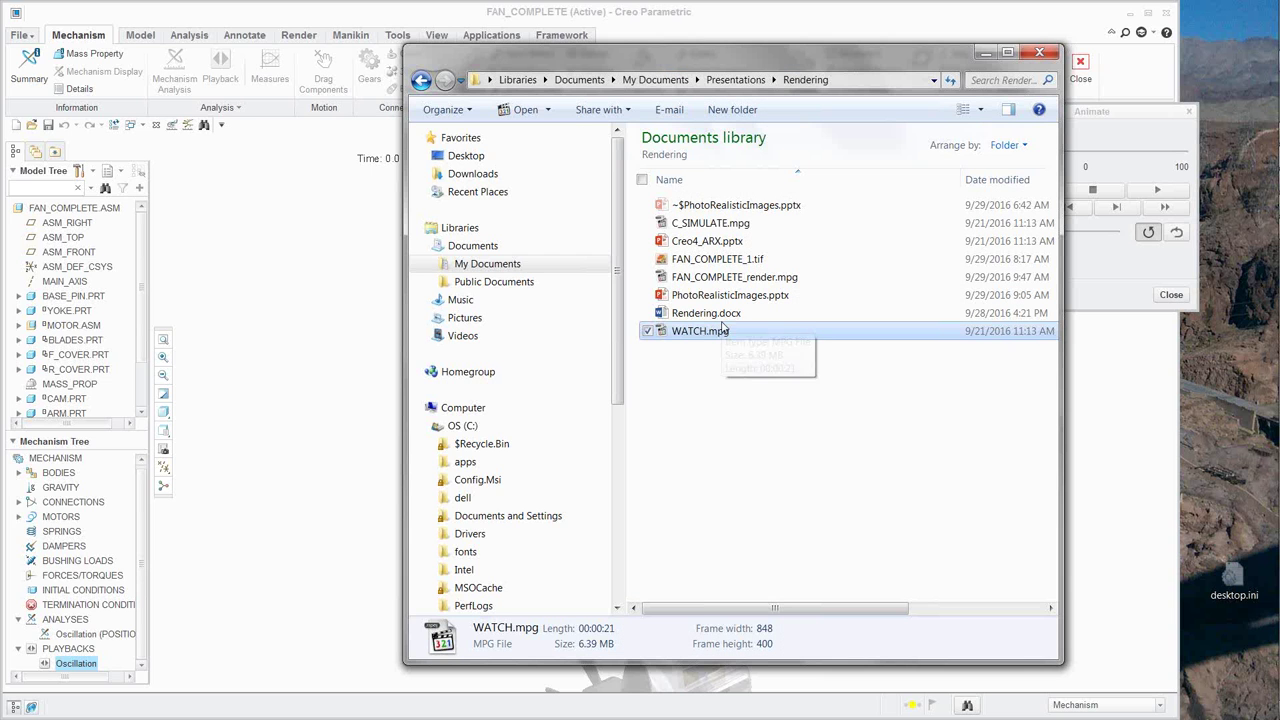
double_click(686, 337)
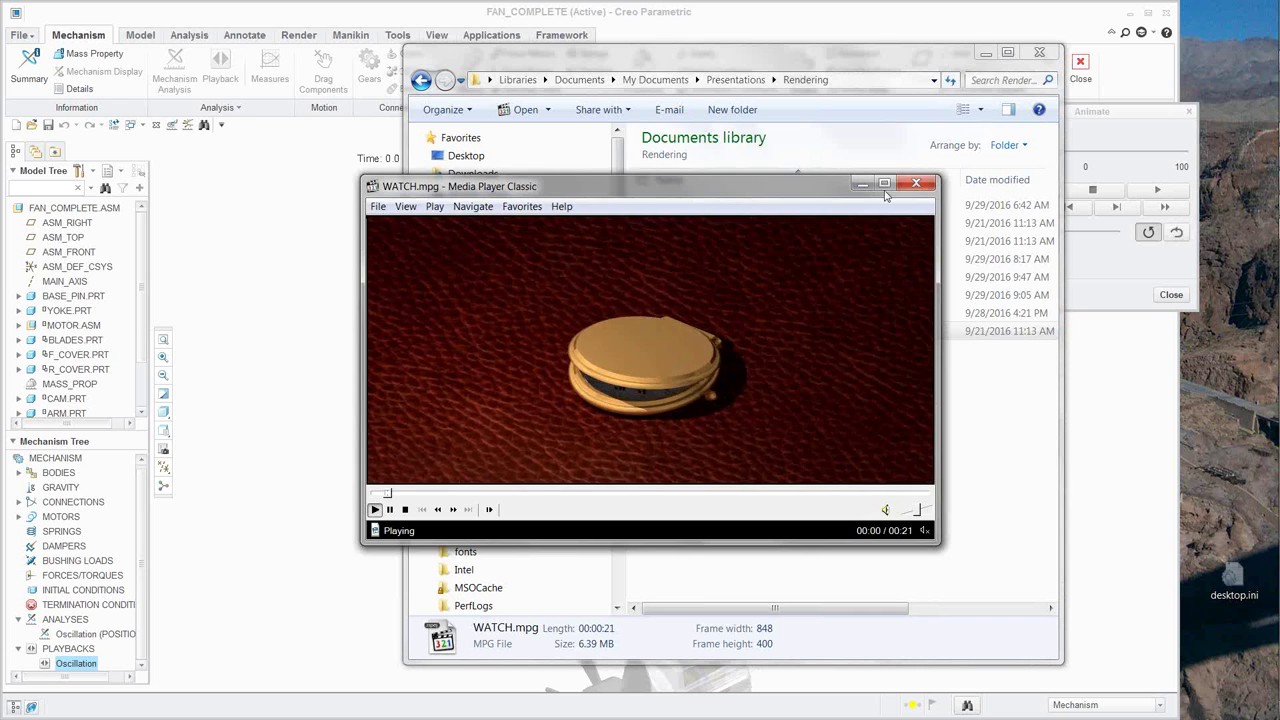
click(884, 186)
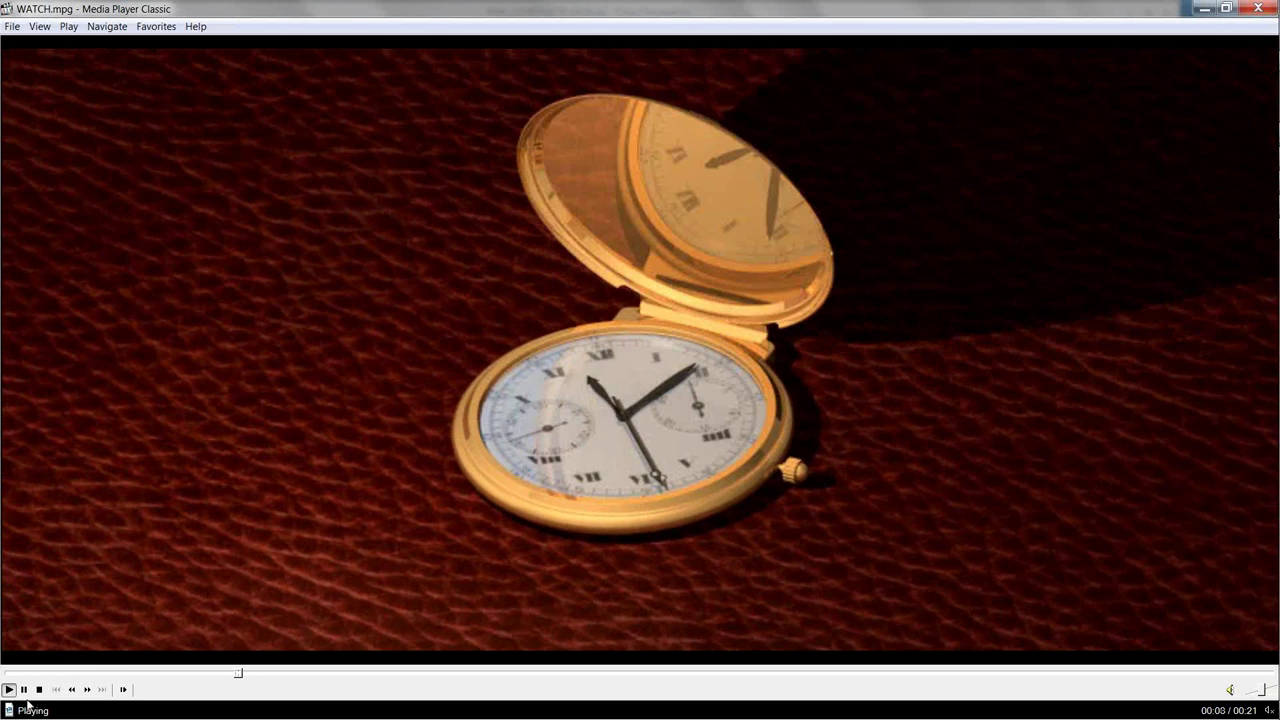
click(24, 689)
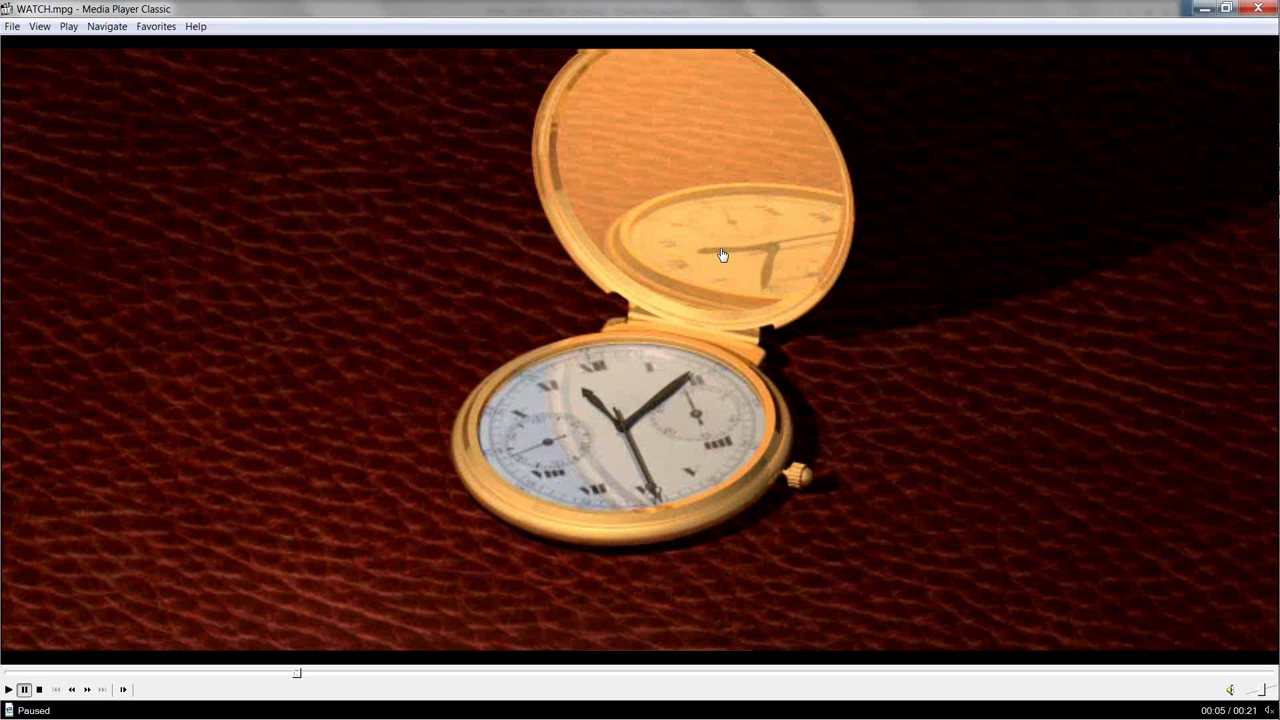
click(7, 690)
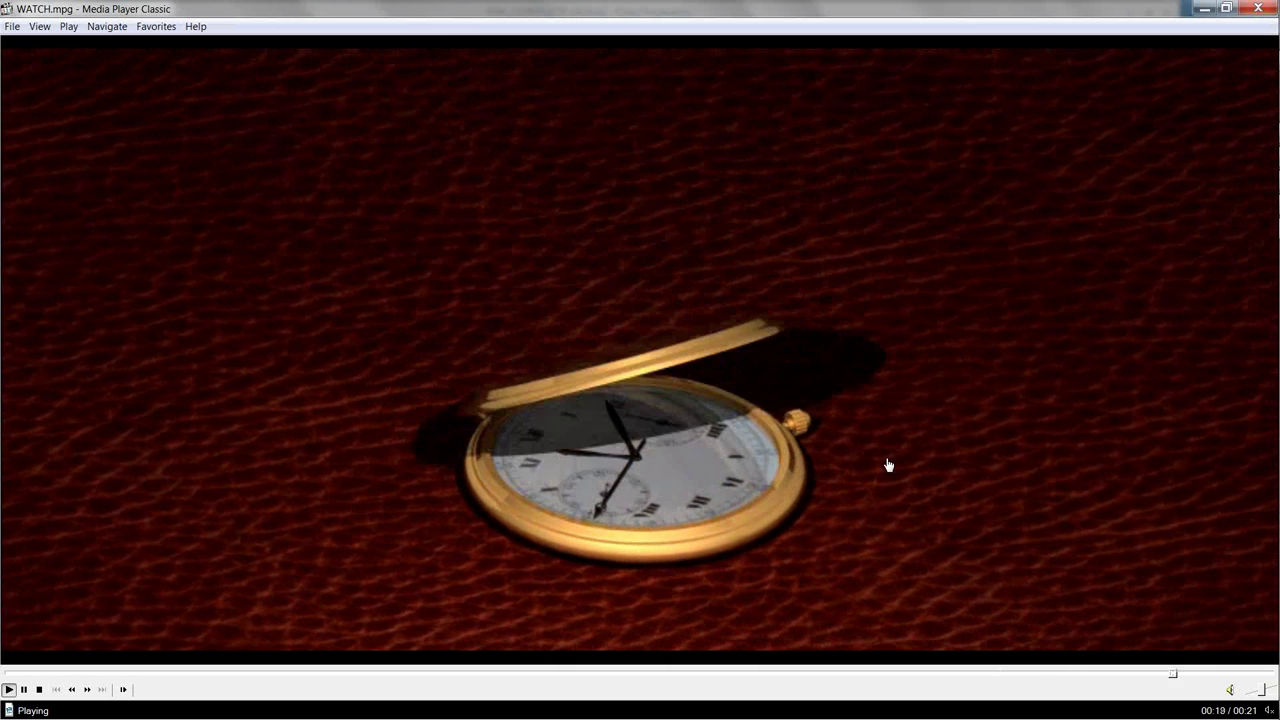
Watch the fan's rendered animation FAN_COMPLETE_render.mpg from the Rendering folder, then return to Creo Parametric.
click(1205, 8)
double_click(715, 277)
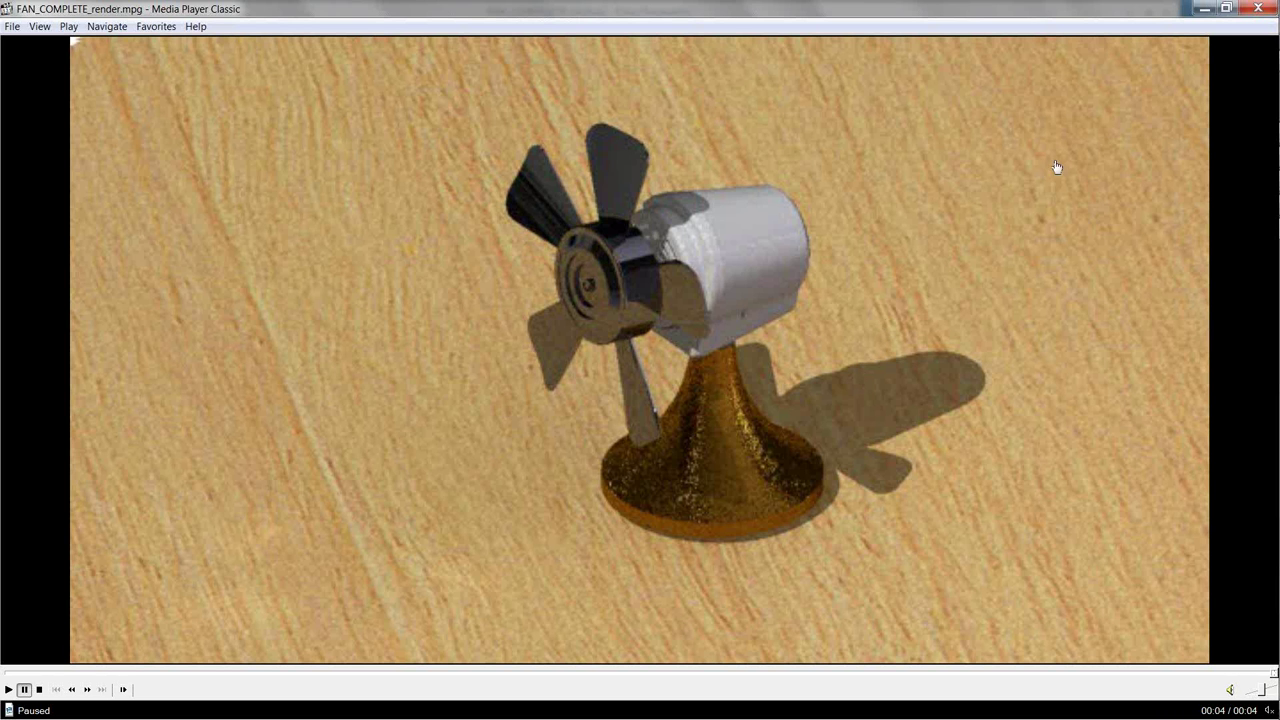
click(1204, 10)
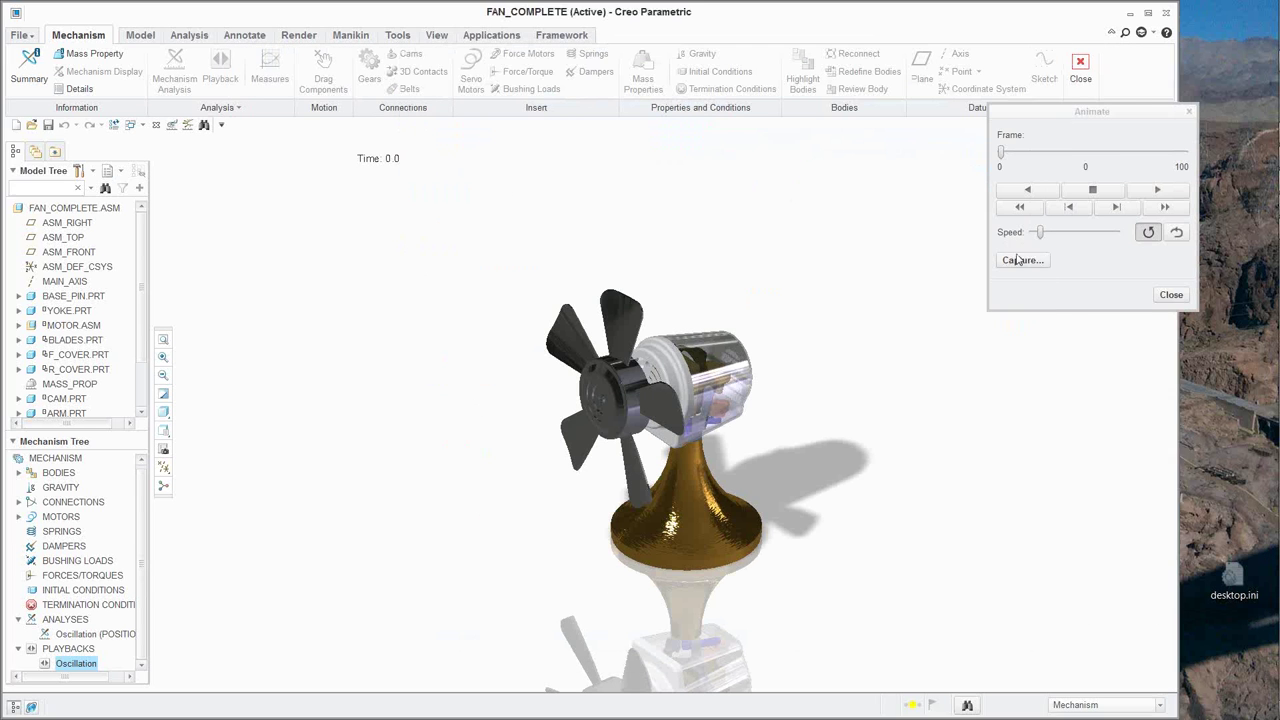
Recheck the playback capture's Photorender frames option without recording a movie, and close the animation playback.
click(1021, 260)
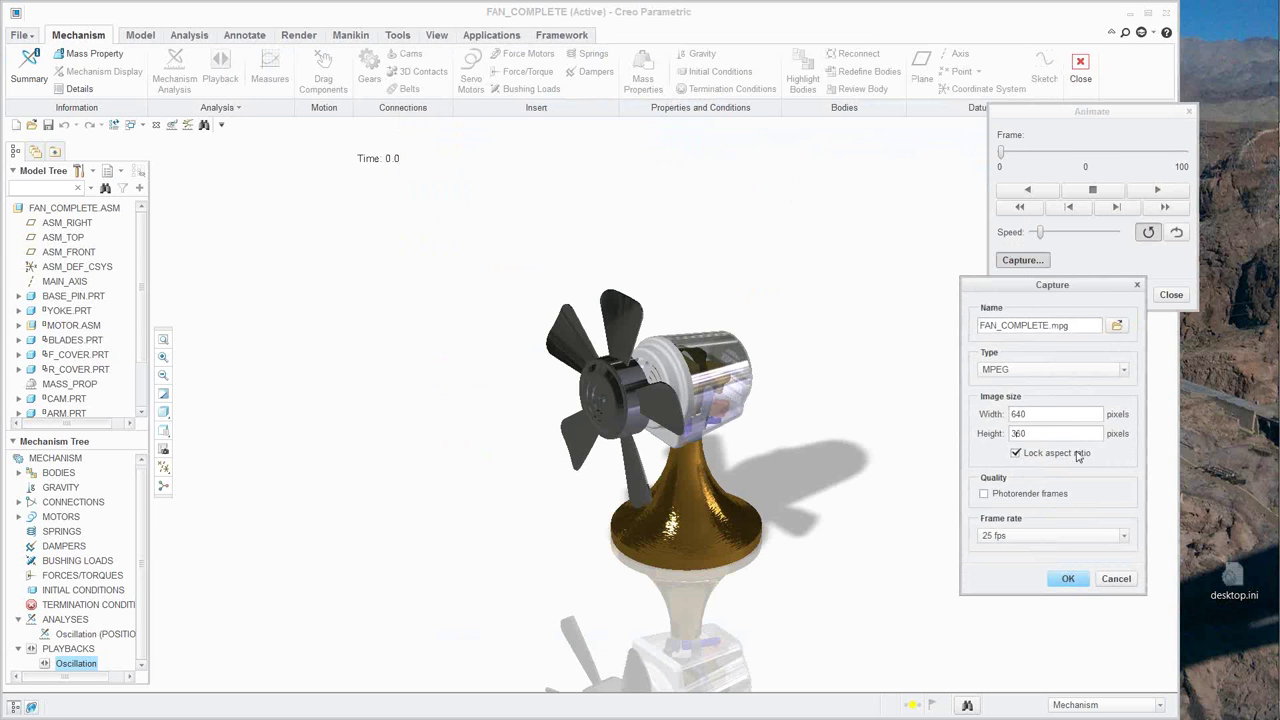
click(984, 494)
click(1114, 579)
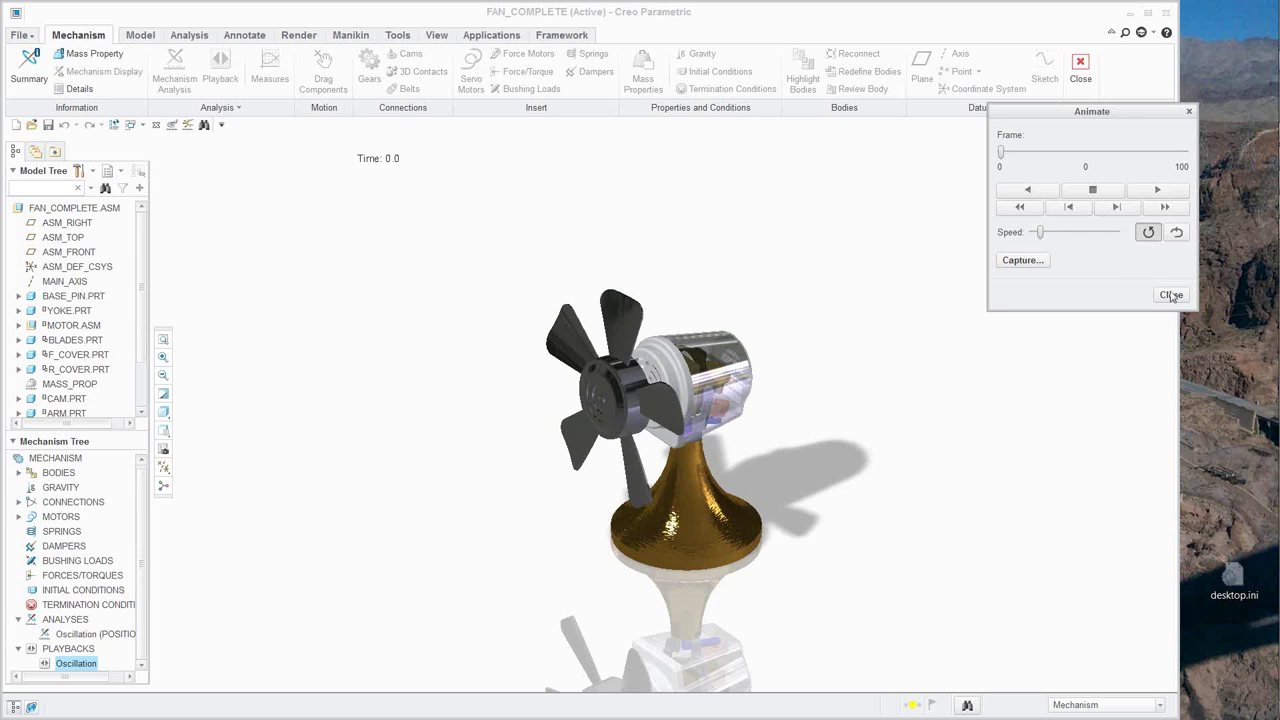
click(1172, 296)
Switch to the Rendering folder and examine the rendered image FAN_COMPLETE_1.tif at closer zoom.
mouse_move(1256, 203)
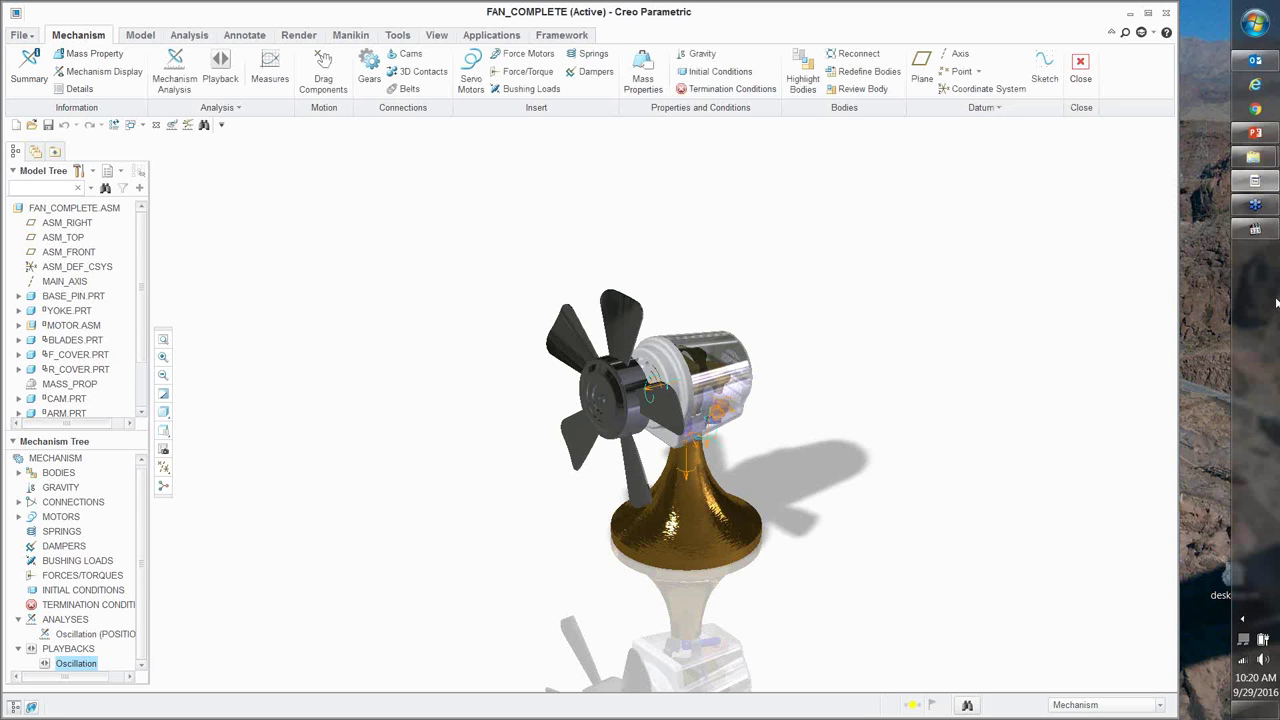
mouse_move(1252, 165)
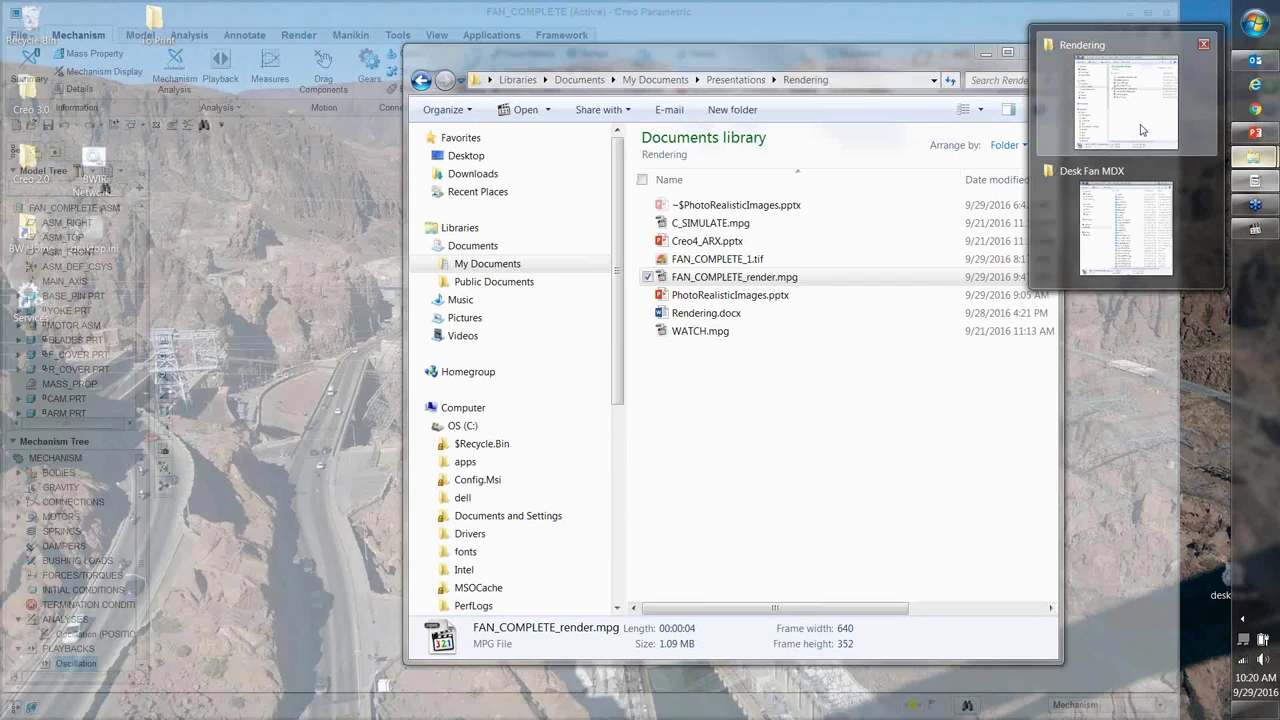
click(1142, 130)
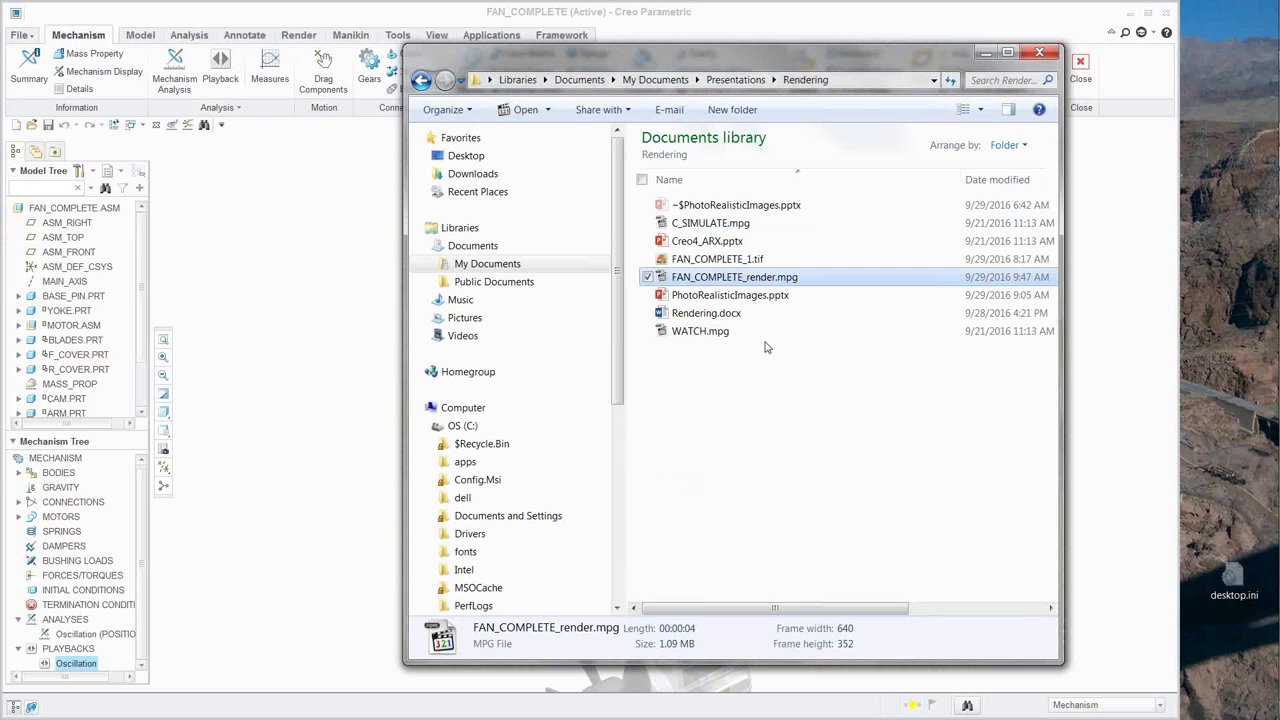
double_click(709, 260)
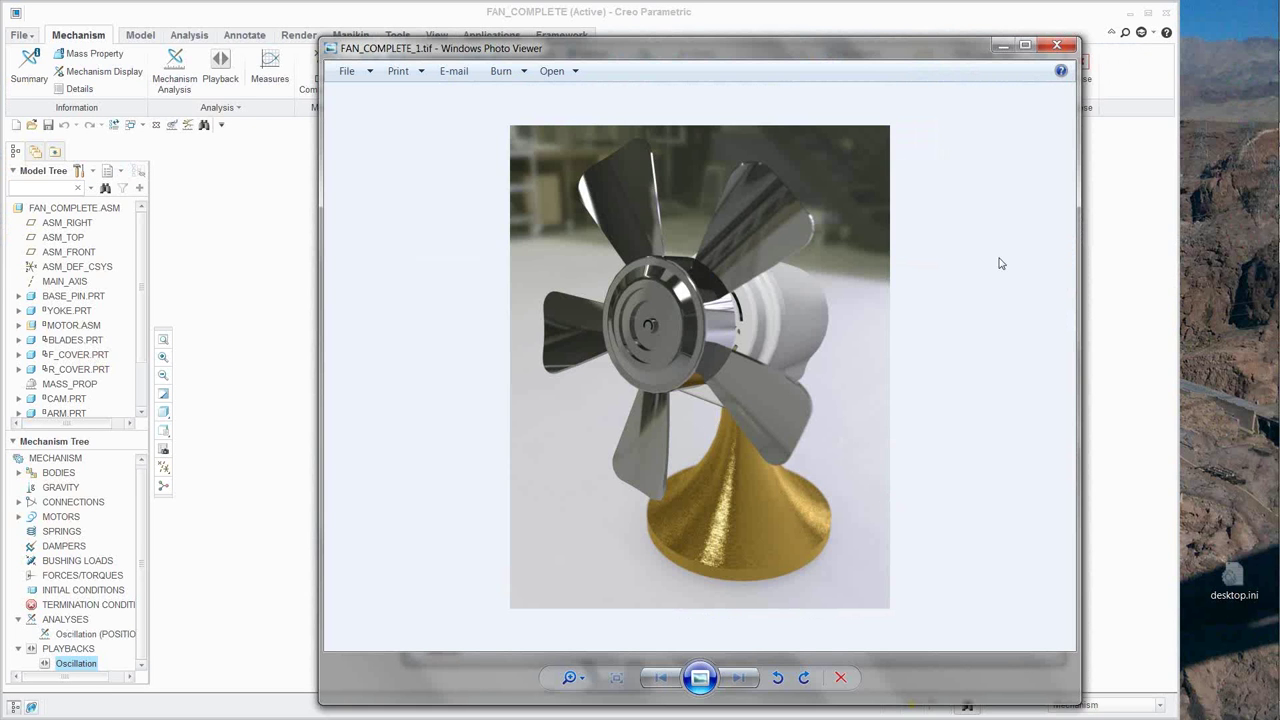
click(579, 684)
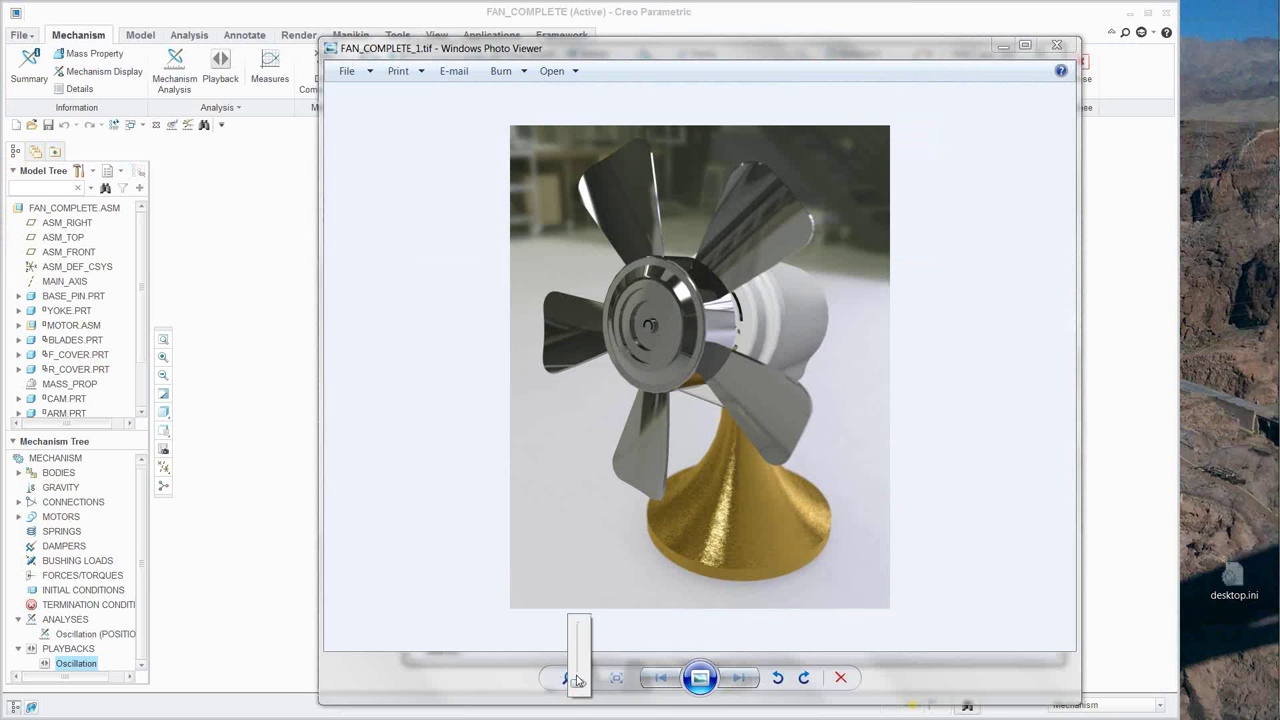
drag(577, 688, 592, 658)
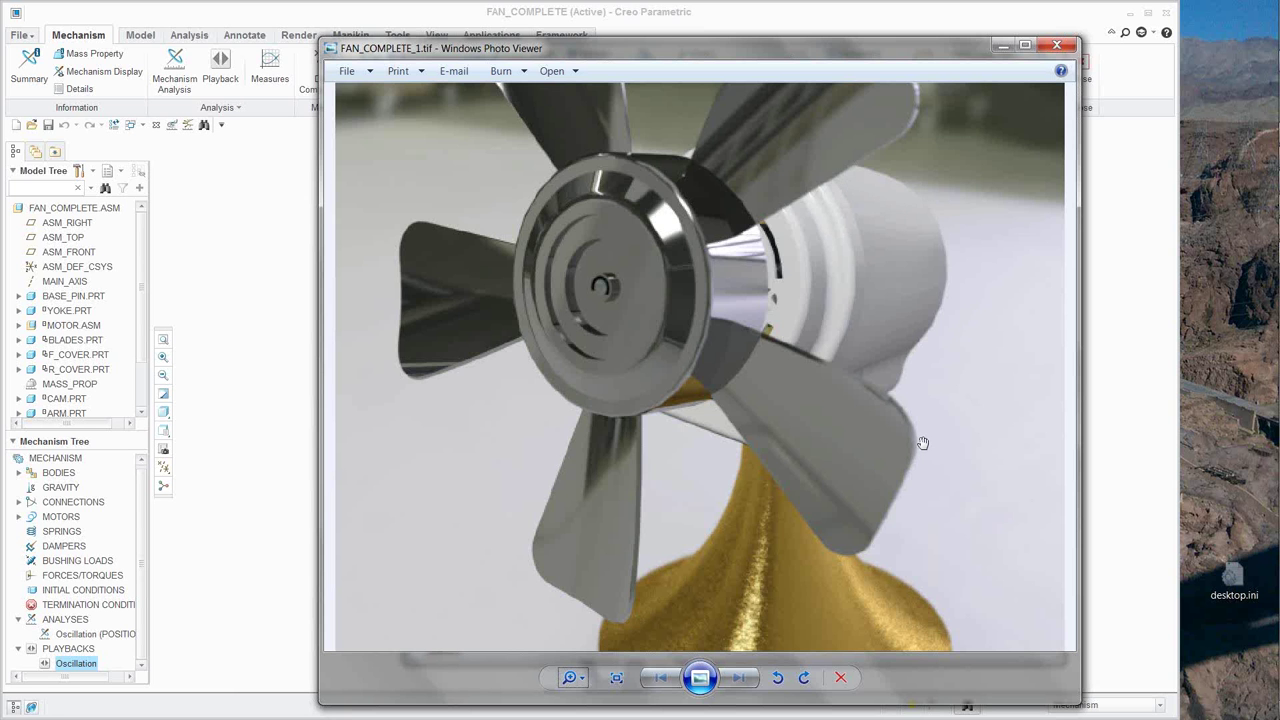
scroll(922, 442, down, 4)
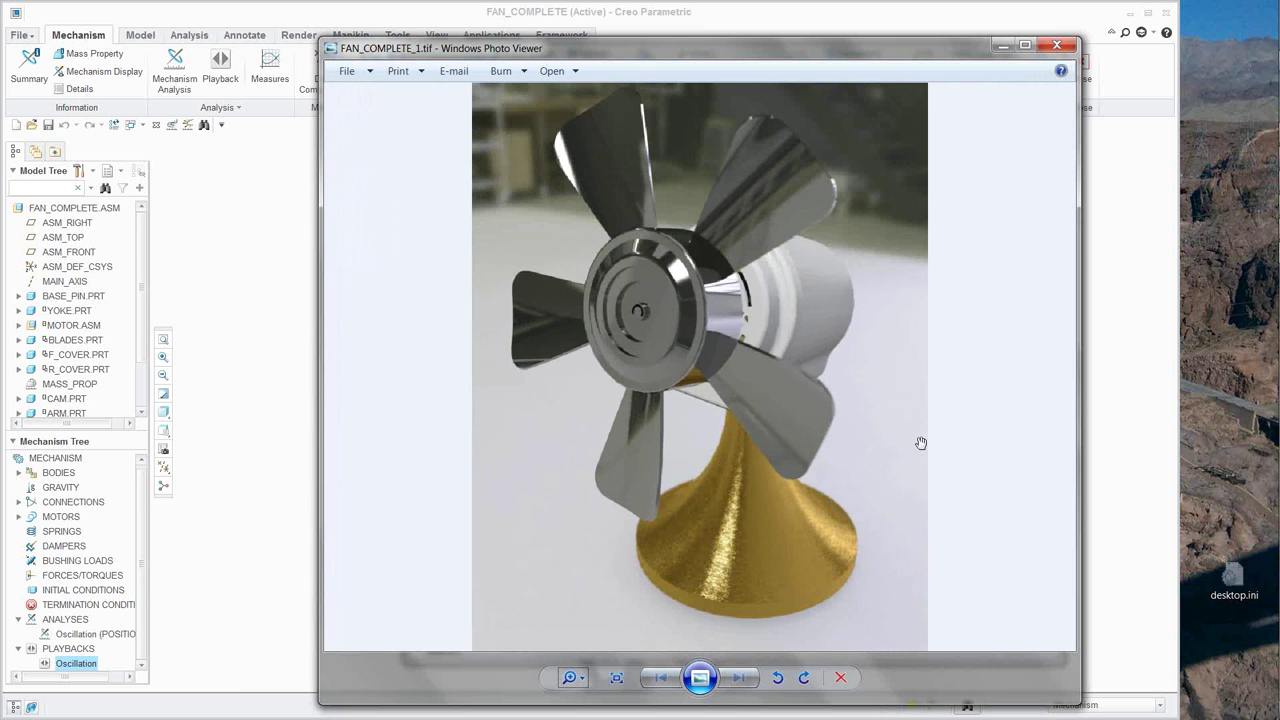
click(1057, 47)
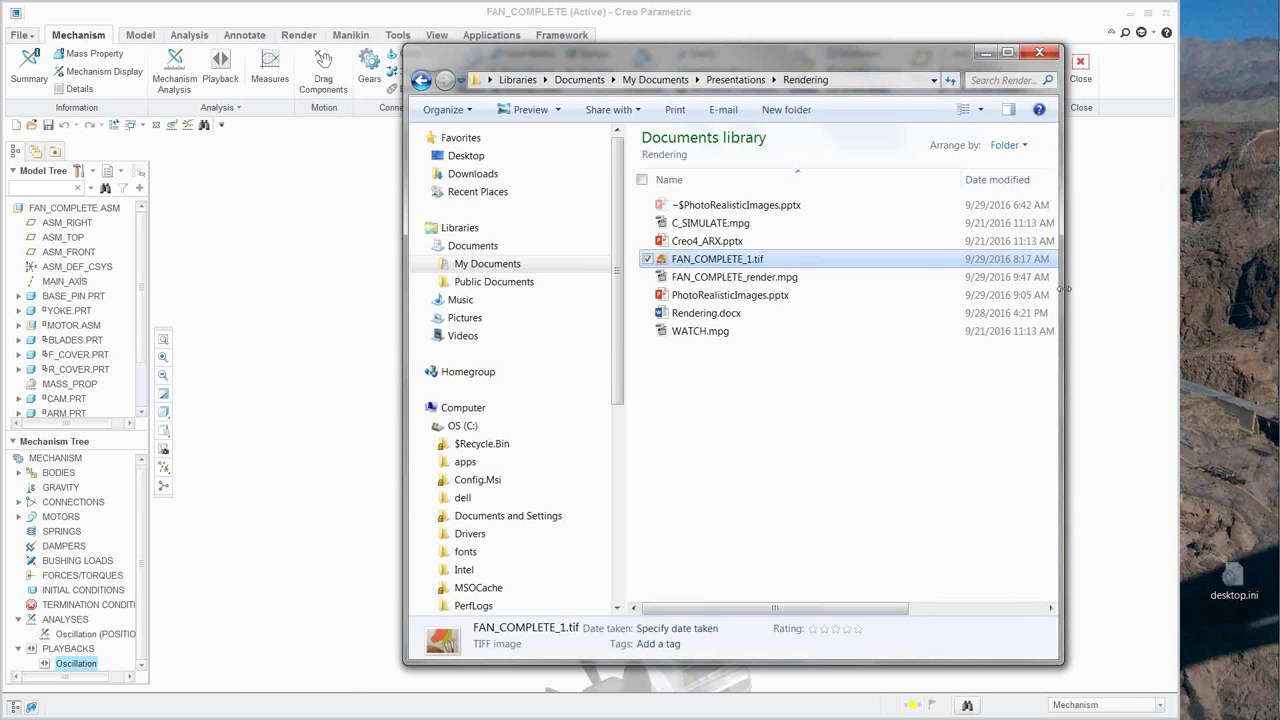
Move the Rendering folder window aside and switch back to Creo Parametric.
mouse_move(1264, 282)
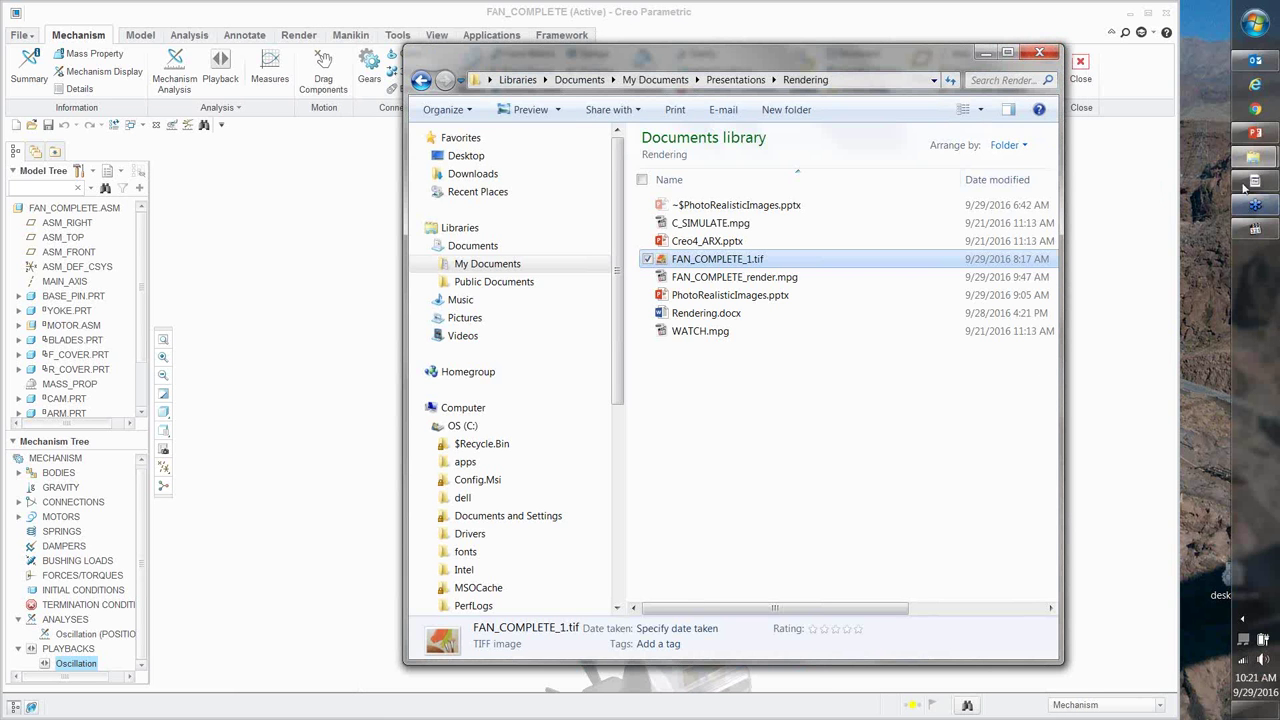
drag(829, 52, 1057, 98)
click(724, 463)
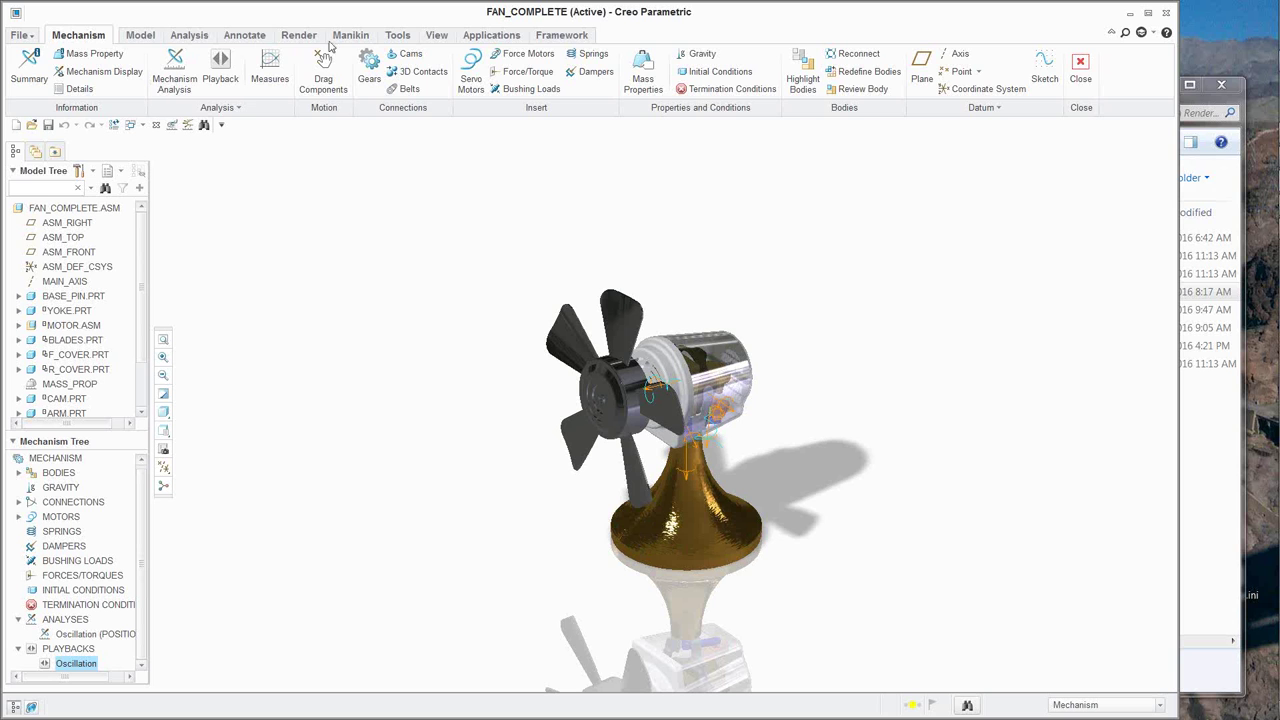
Turn on the perspective view of the fan and review the output settings in the render setup.
click(298, 36)
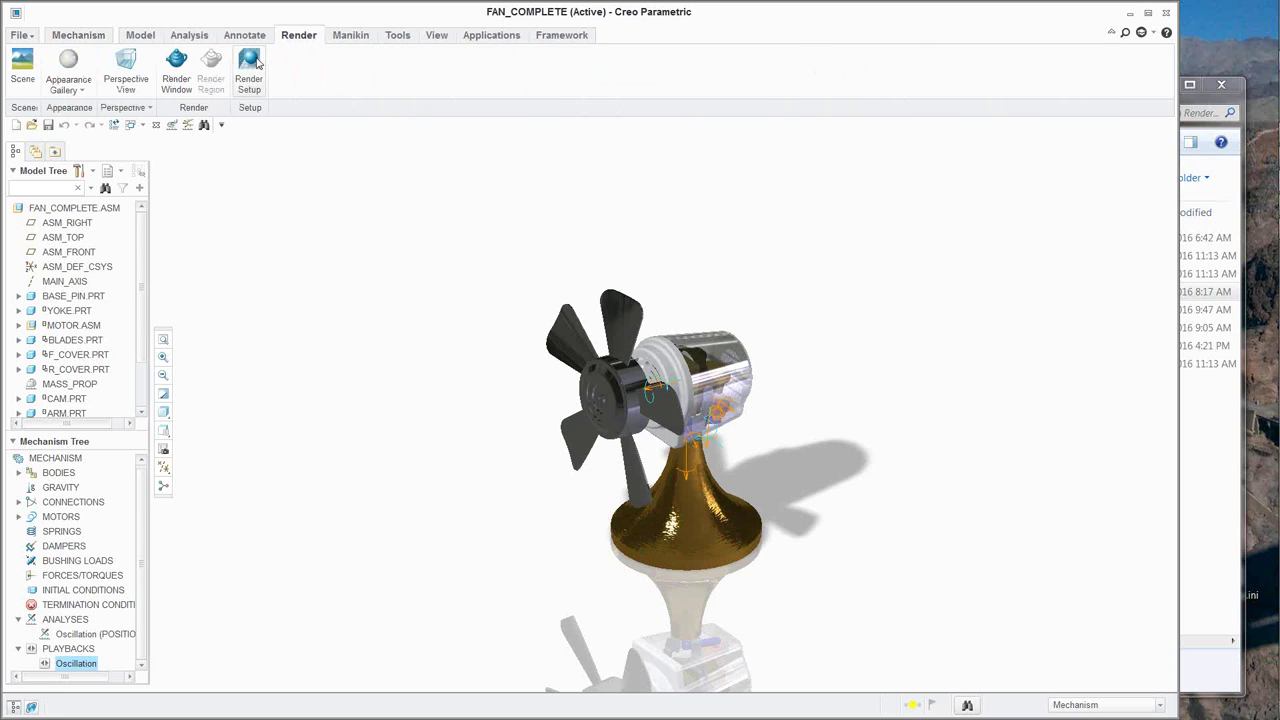
click(249, 64)
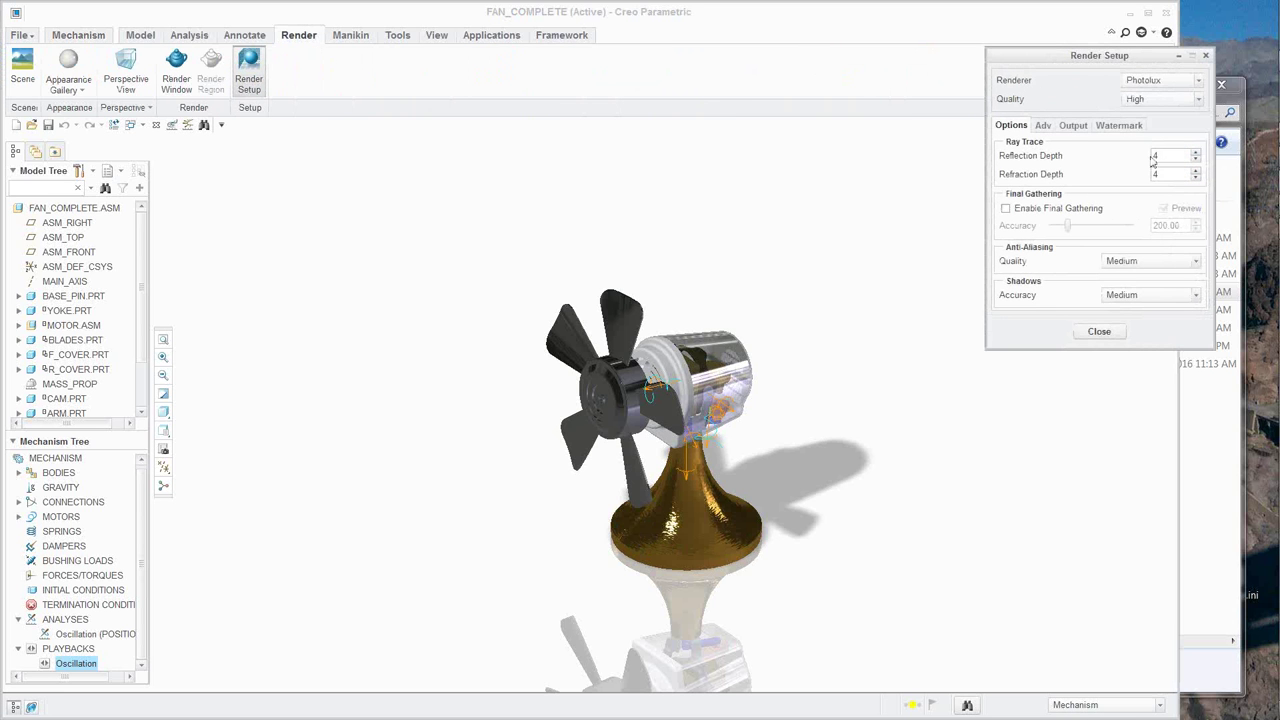
click(126, 70)
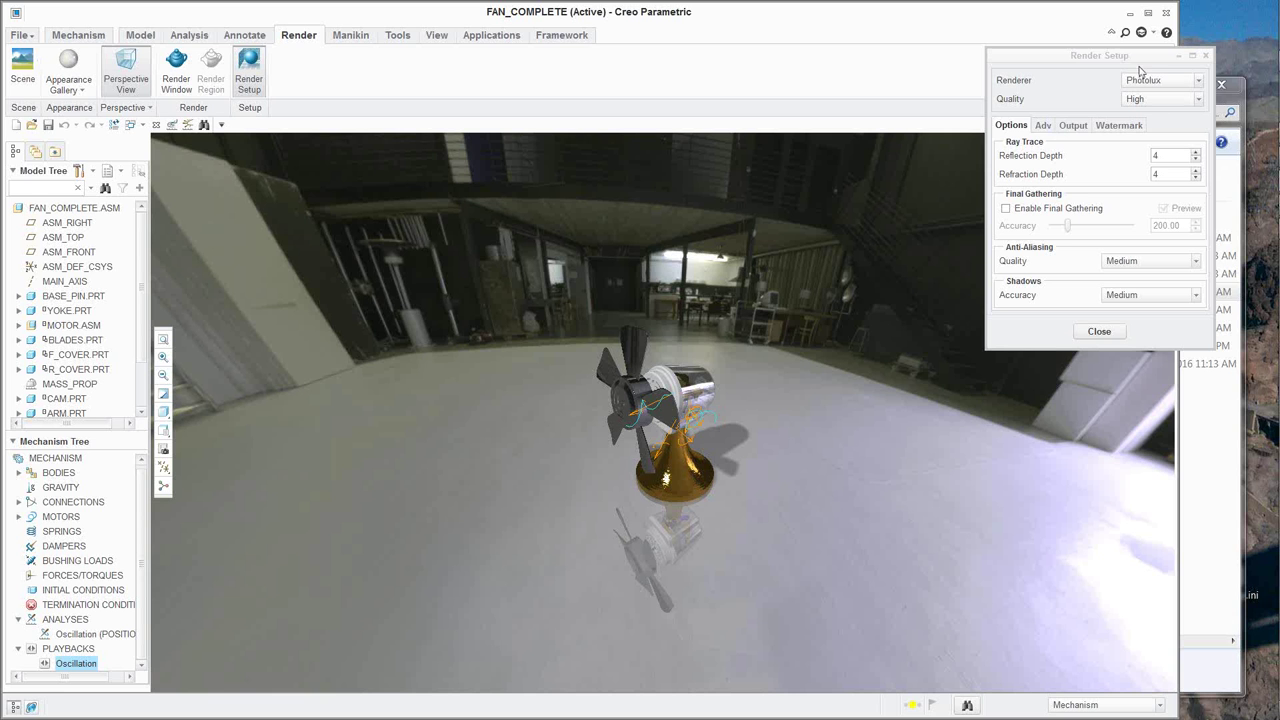
click(1070, 127)
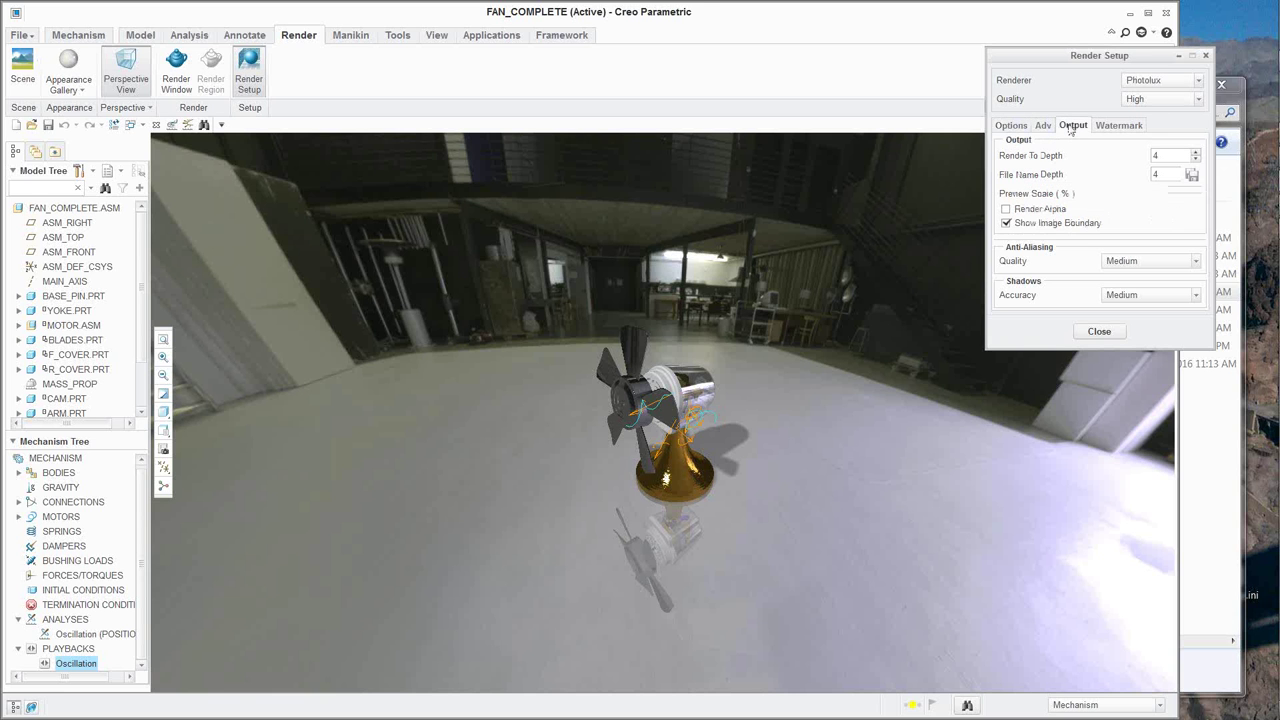
click(1099, 333)
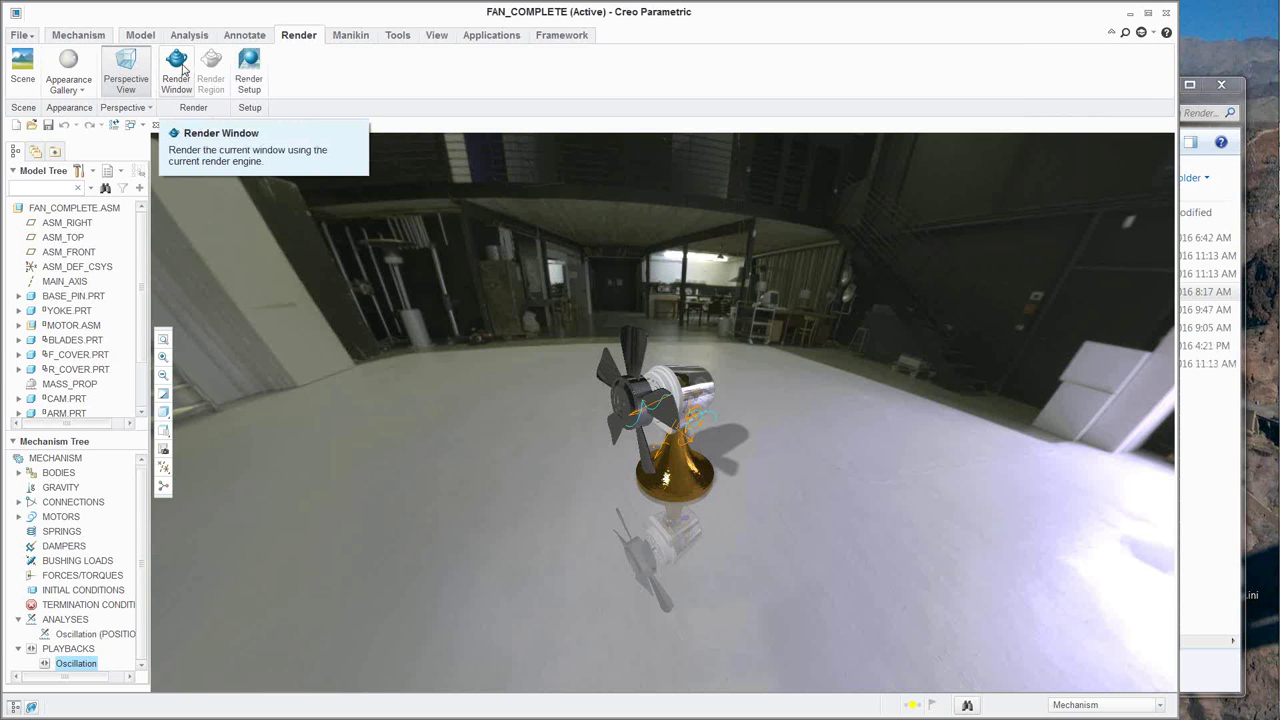
Switch to the PhotoRealisticImages.pptx presentation in PowerPoint and start the slide show at the Rendering Options slide.
mouse_move(1270, 280)
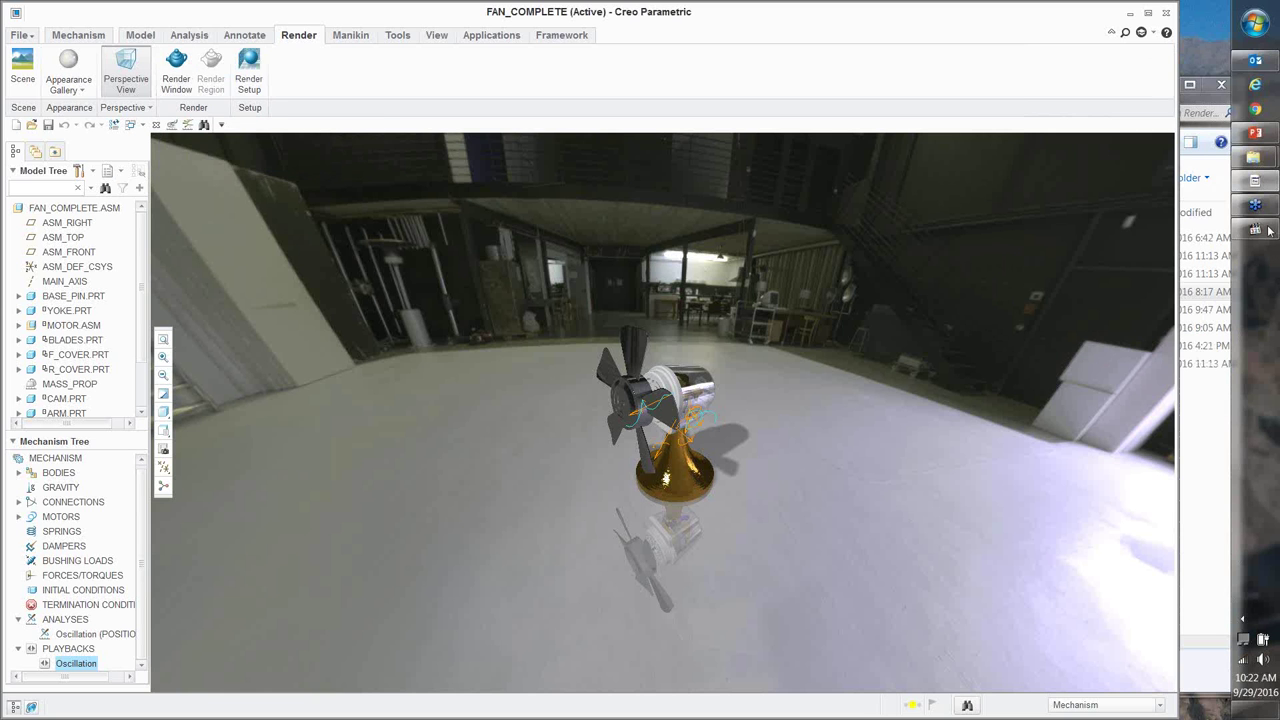
click(1269, 145)
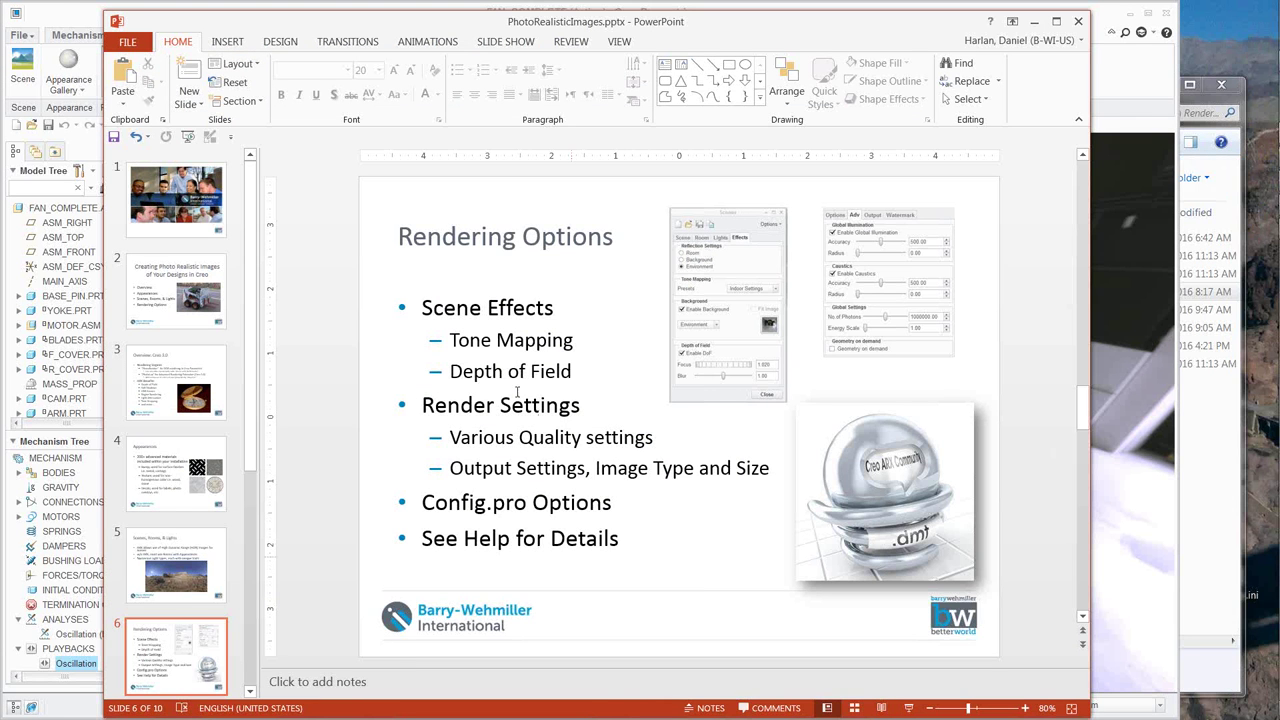
click(909, 708)
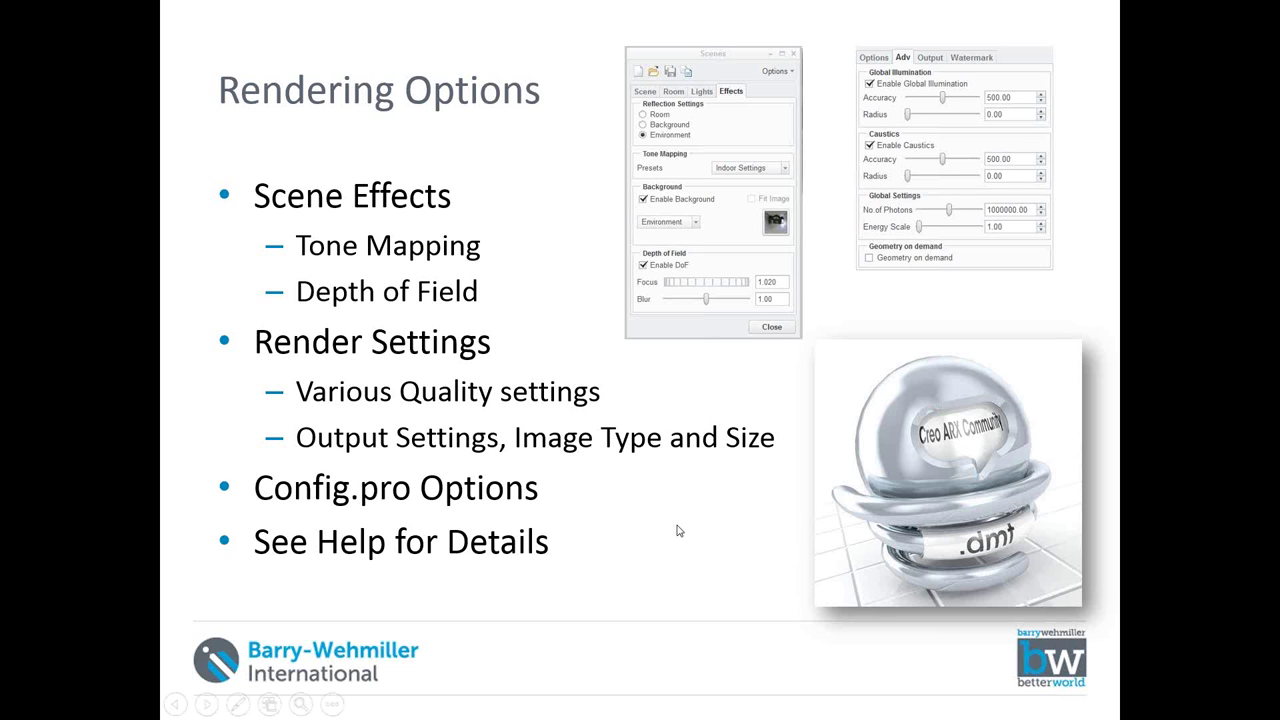
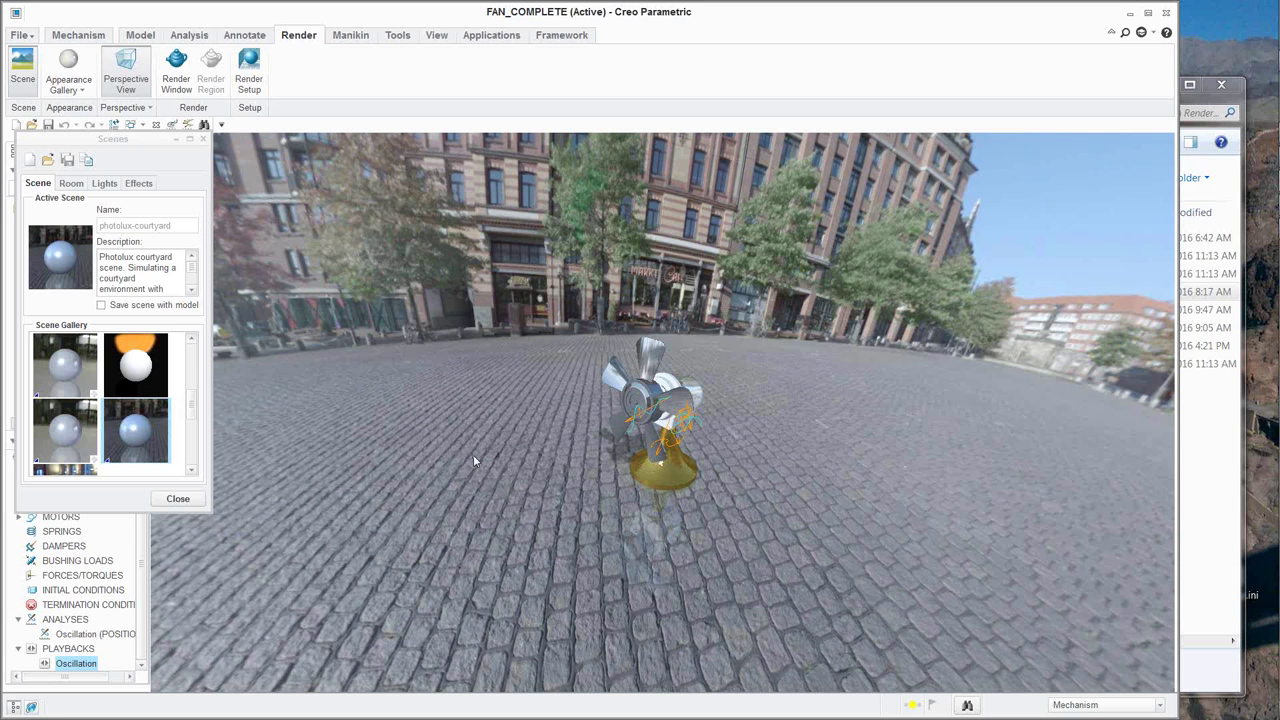
Examine the fan up close in the photolux-courtyard scene and close the scene settings.
scroll(617, 514, up, 5)
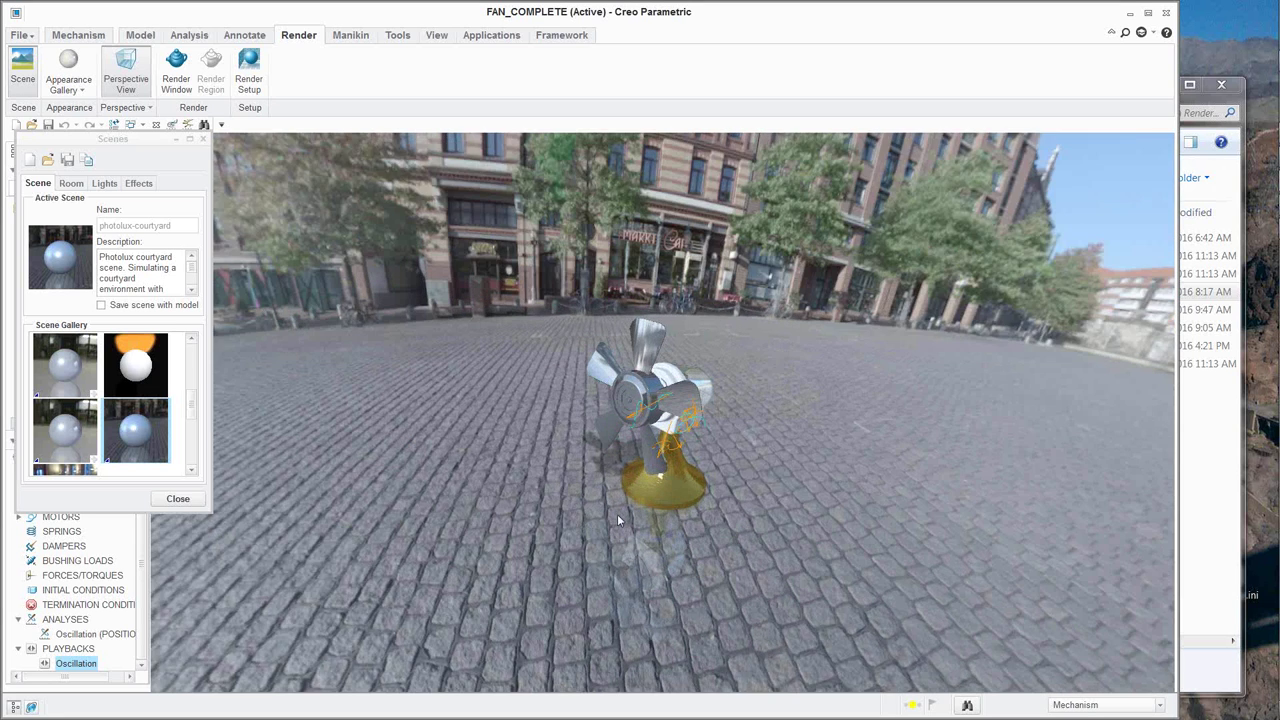
scroll(664, 604, up, 2)
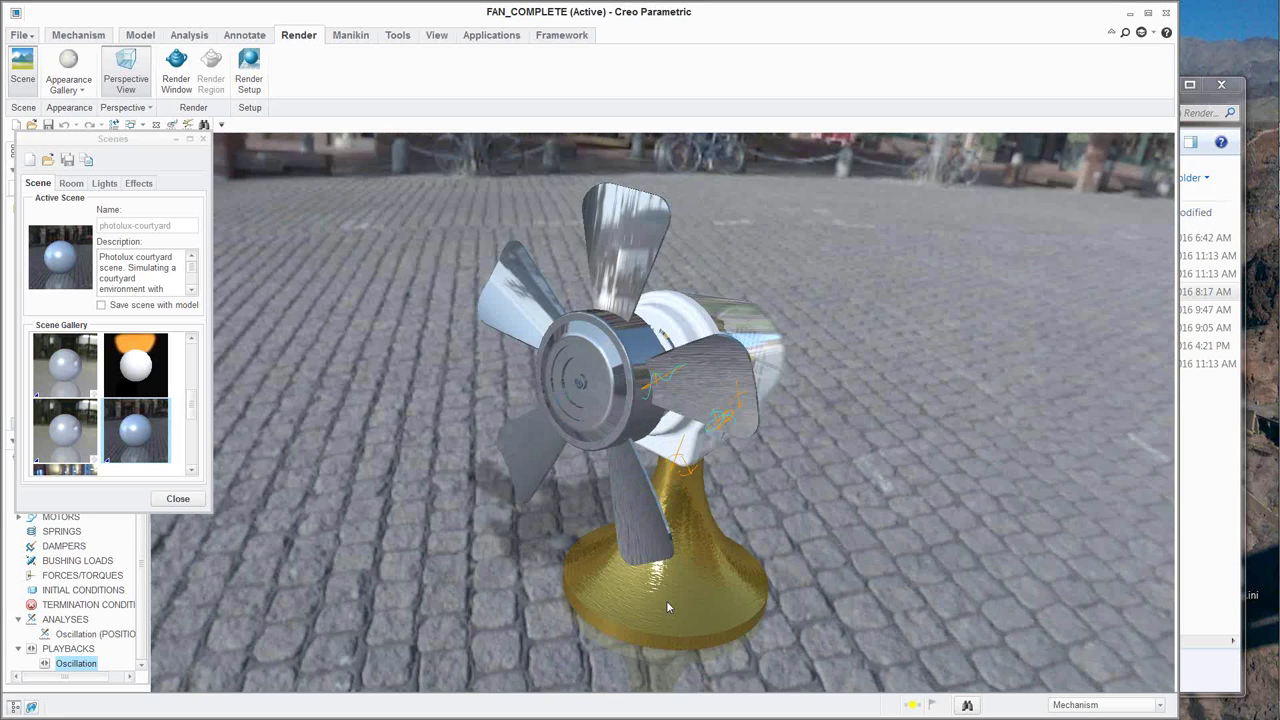
scroll(666, 600, up, 2)
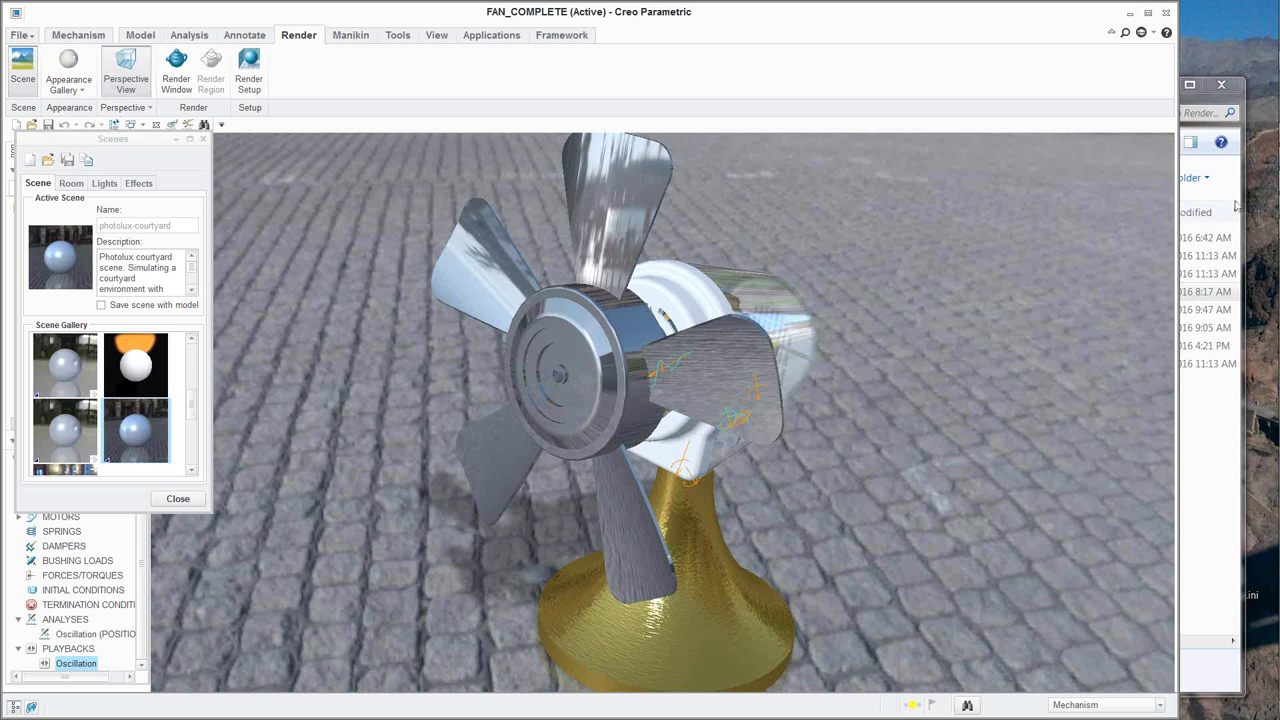
click(1270, 197)
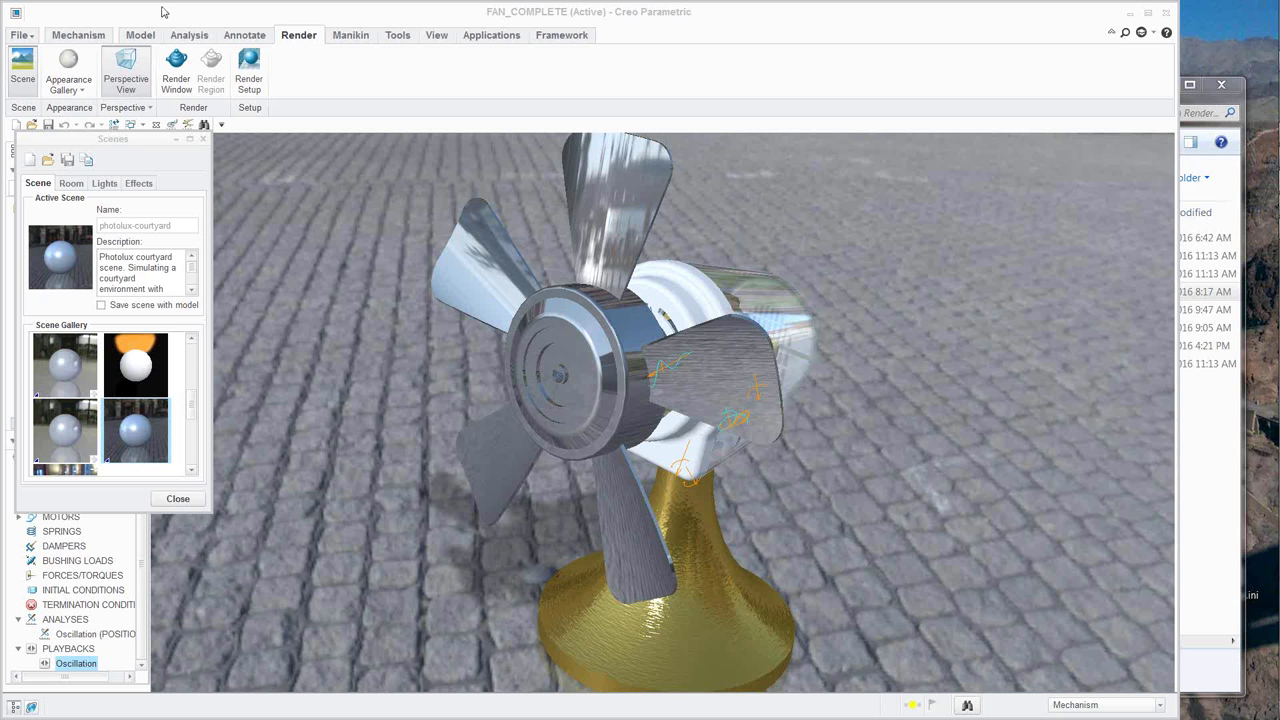
click(204, 139)
Browse the Glass and Metals appearance files of the Photolux Library without applying any appearance.
click(68, 80)
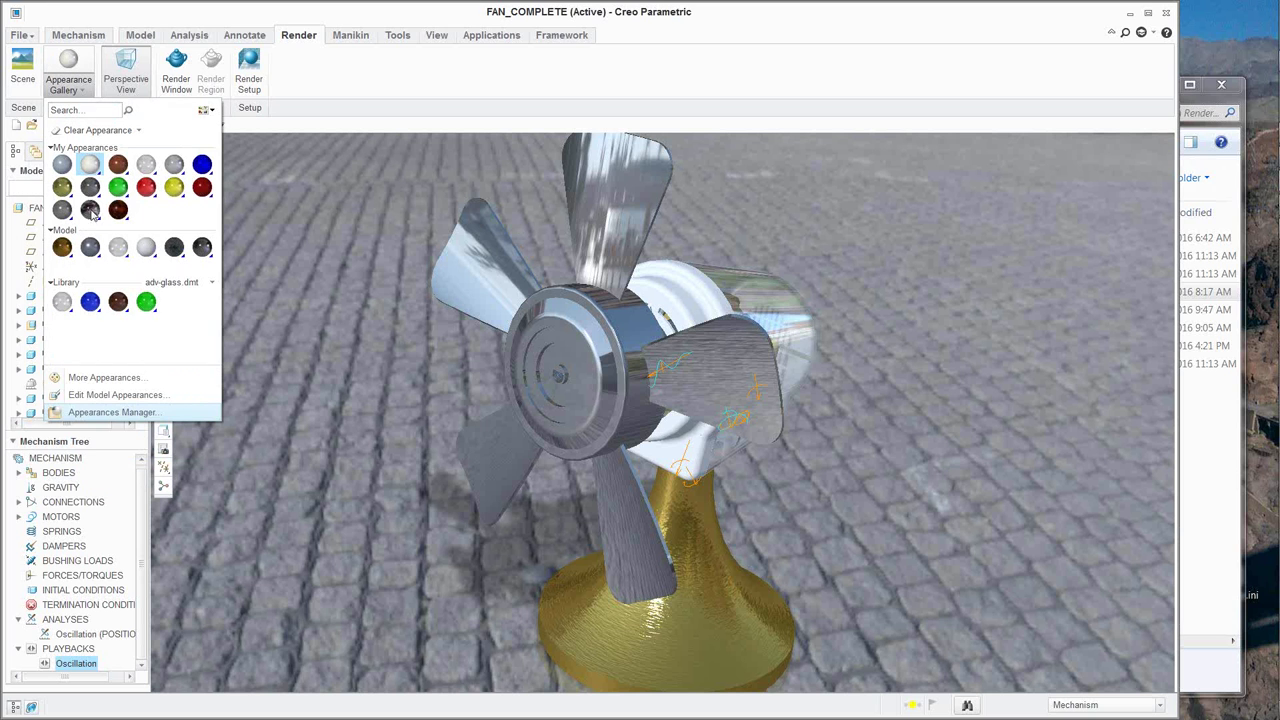
click(200, 284)
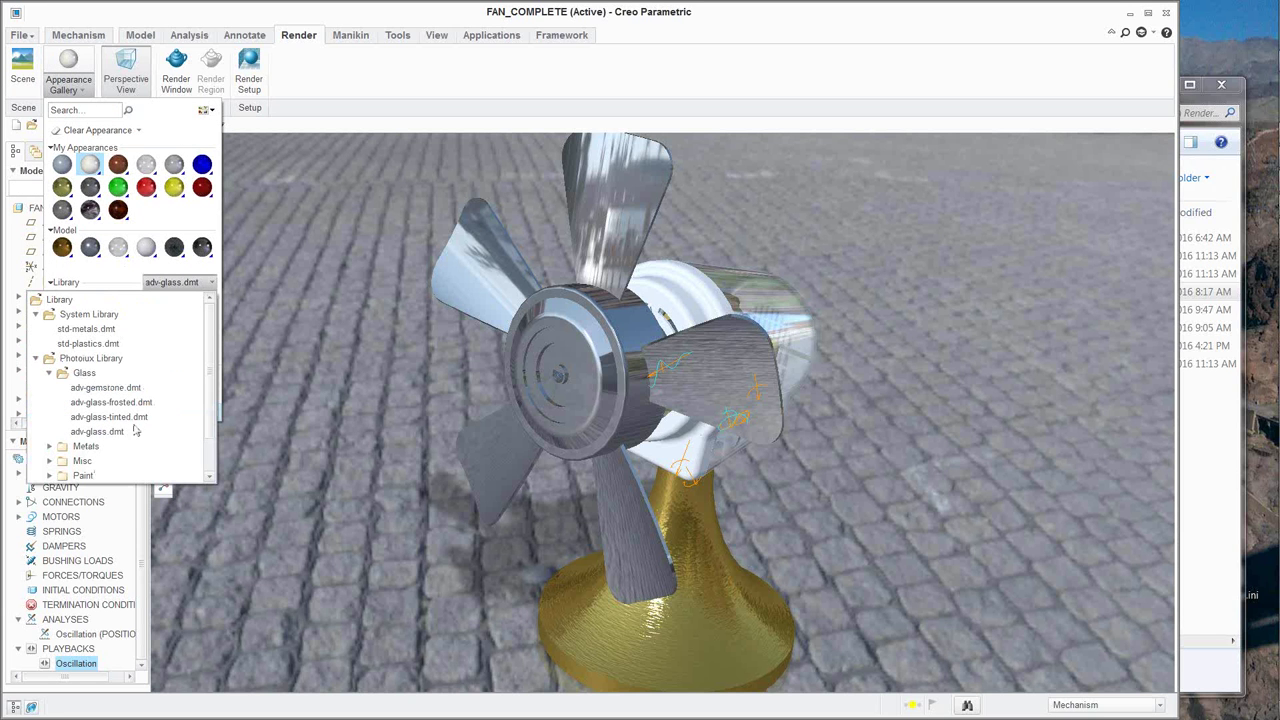
scroll(135, 428, down, 1)
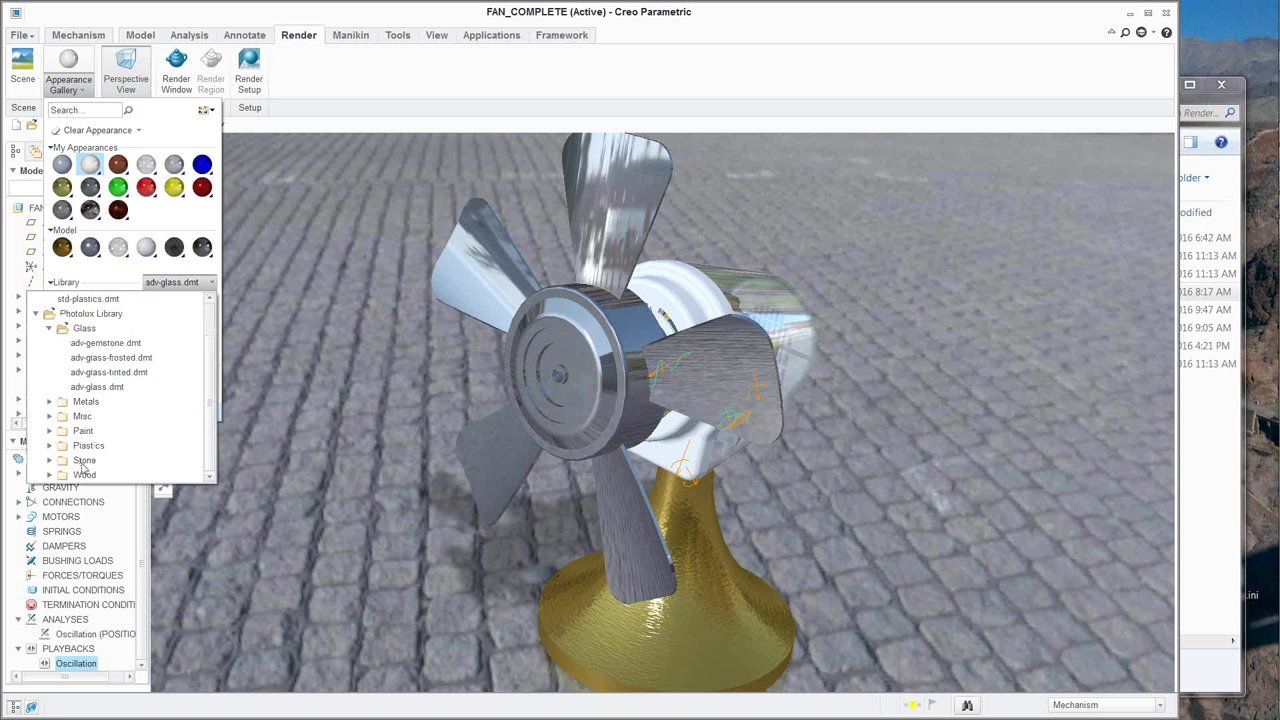
click(49, 401)
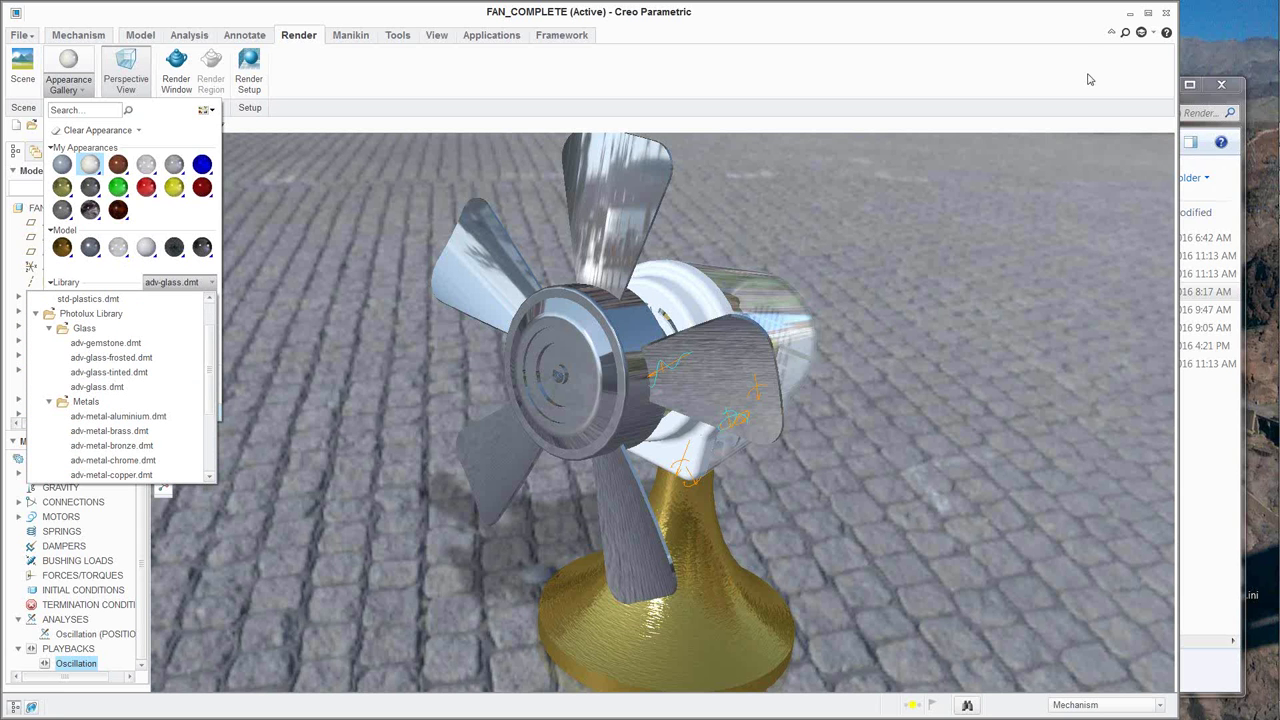
click(1063, 44)
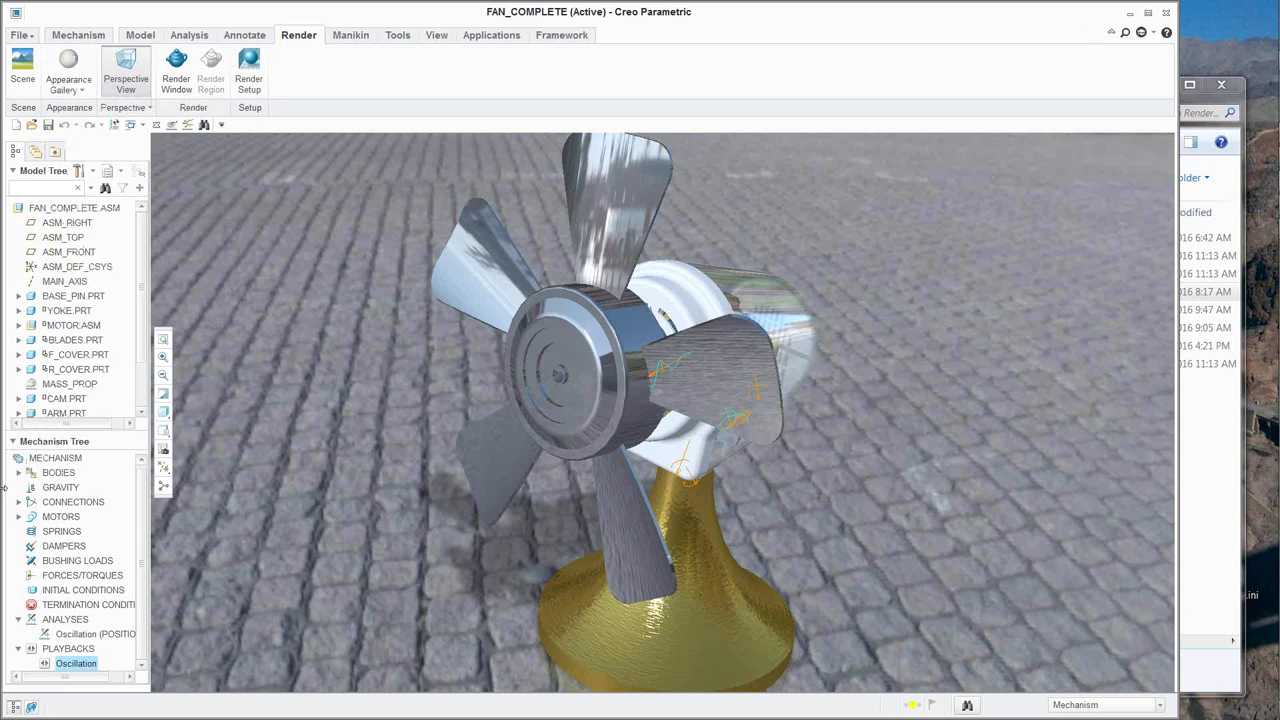
click(85, 92)
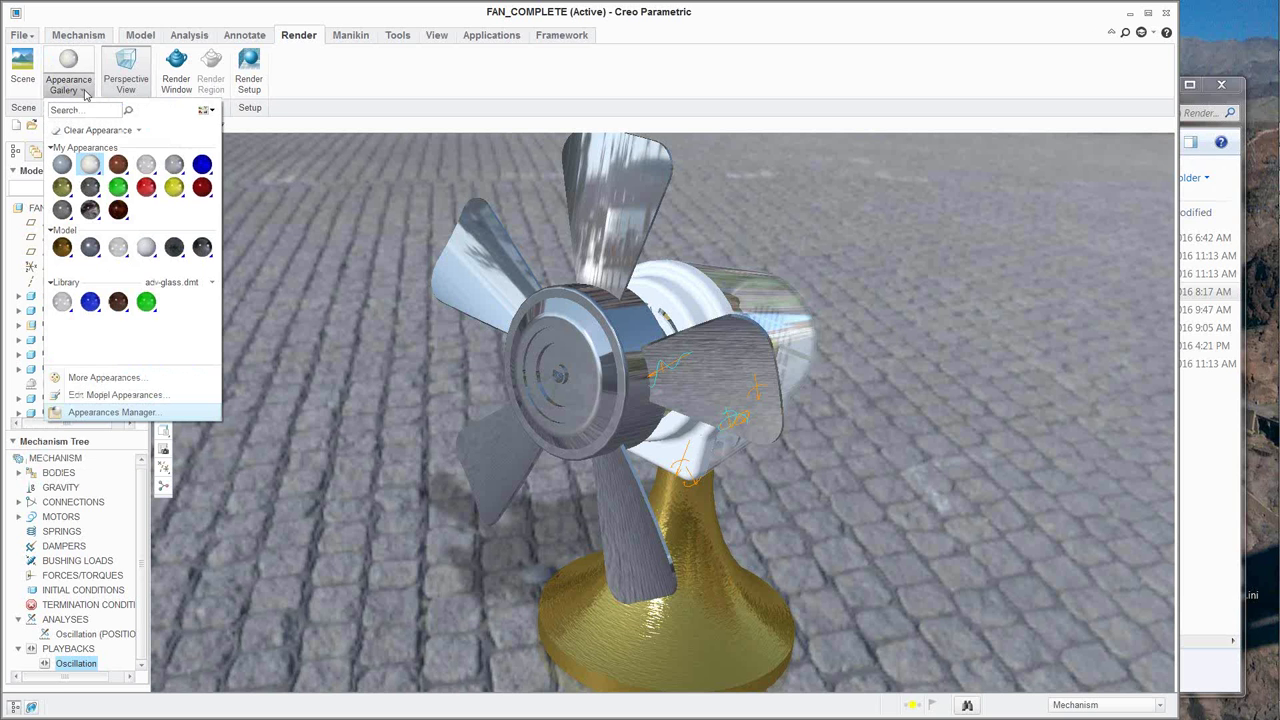
click(190, 285)
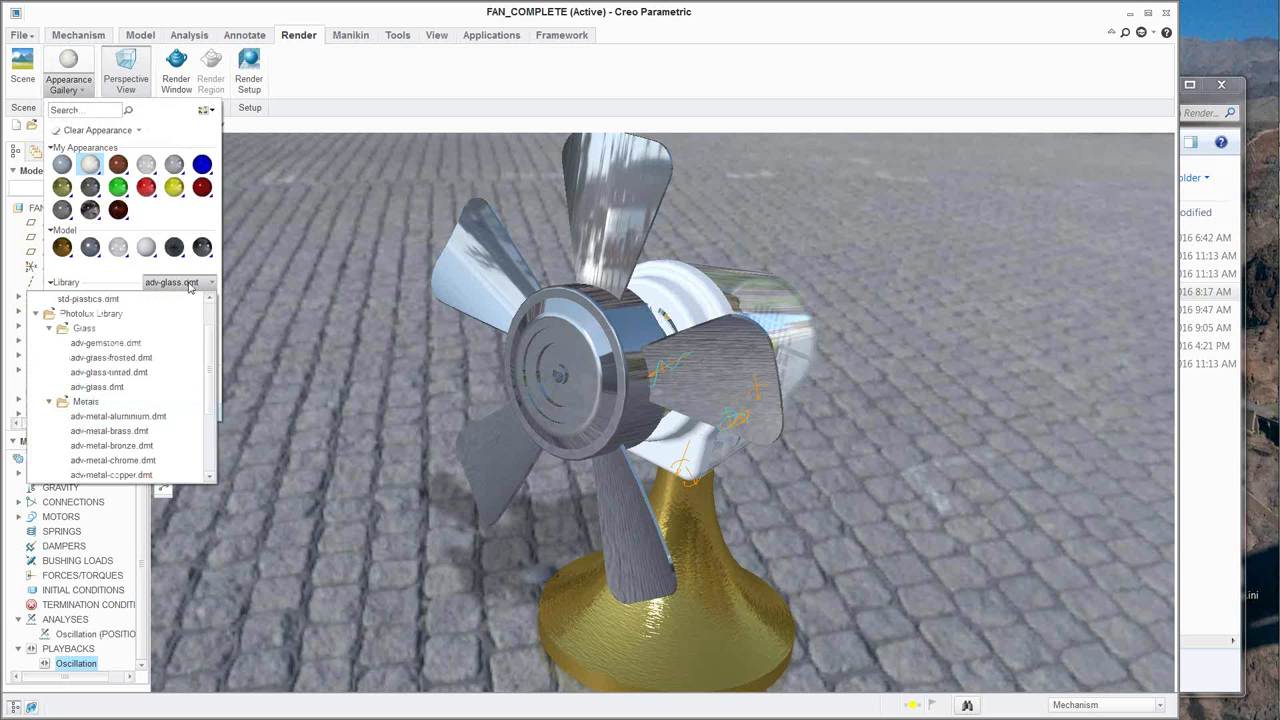
click(463, 78)
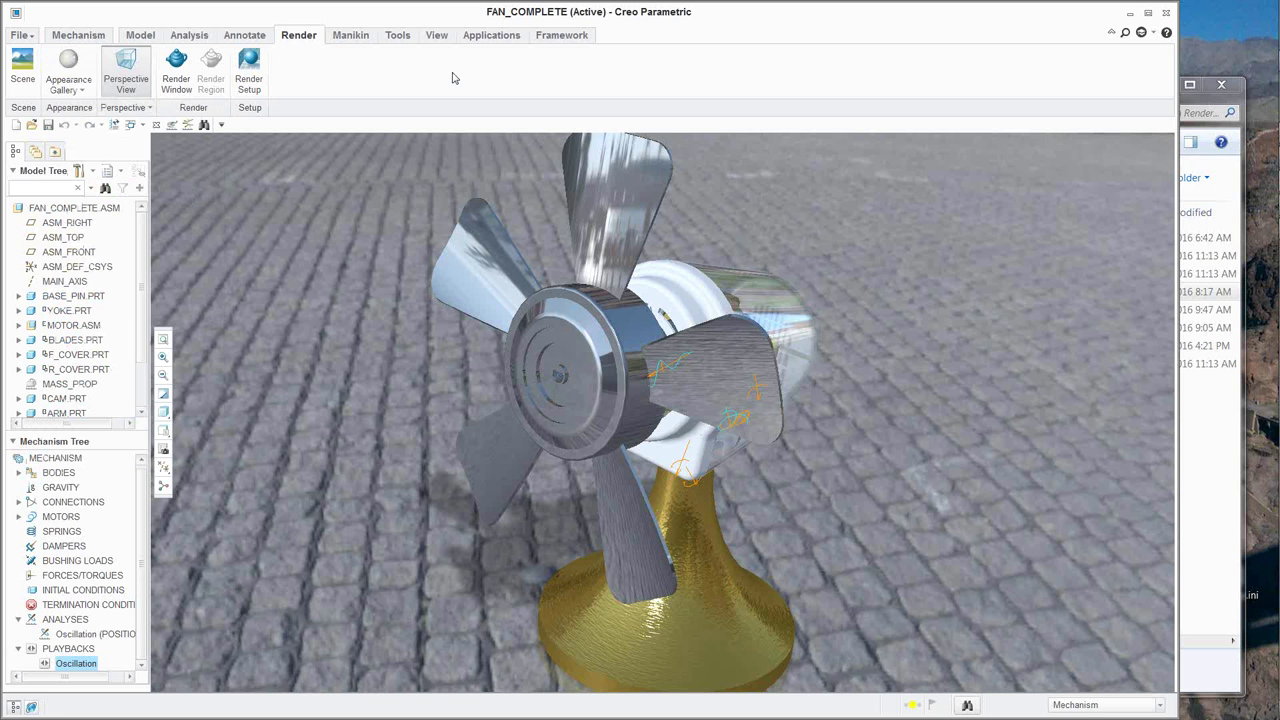
Reposition the default distant light of the fan's scene and turn that light off.
click(22, 66)
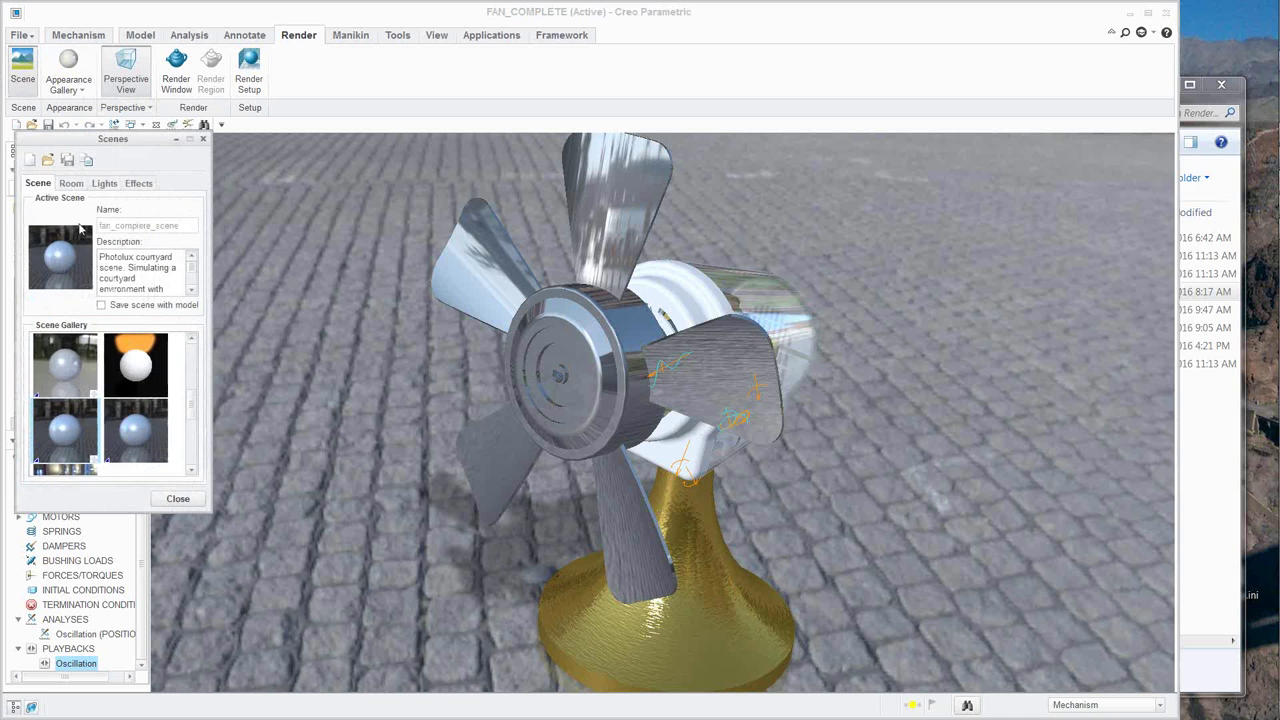
click(104, 183)
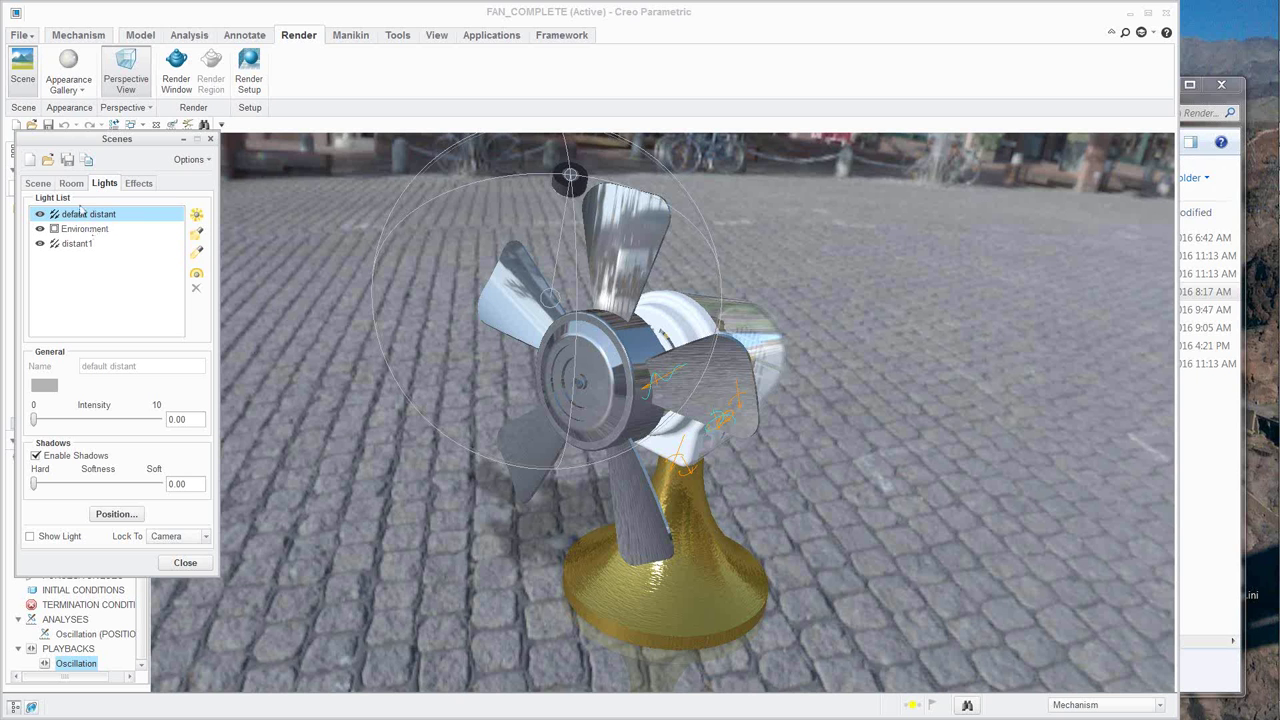
click(33, 185)
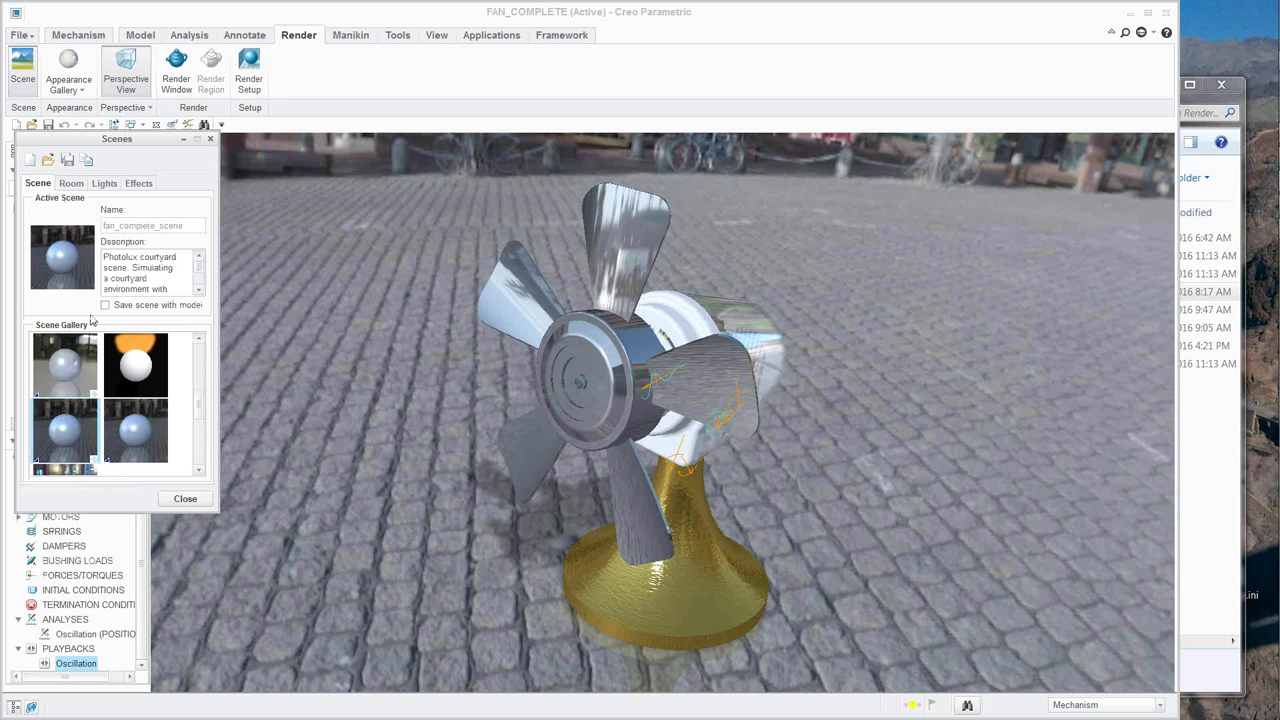
click(105, 186)
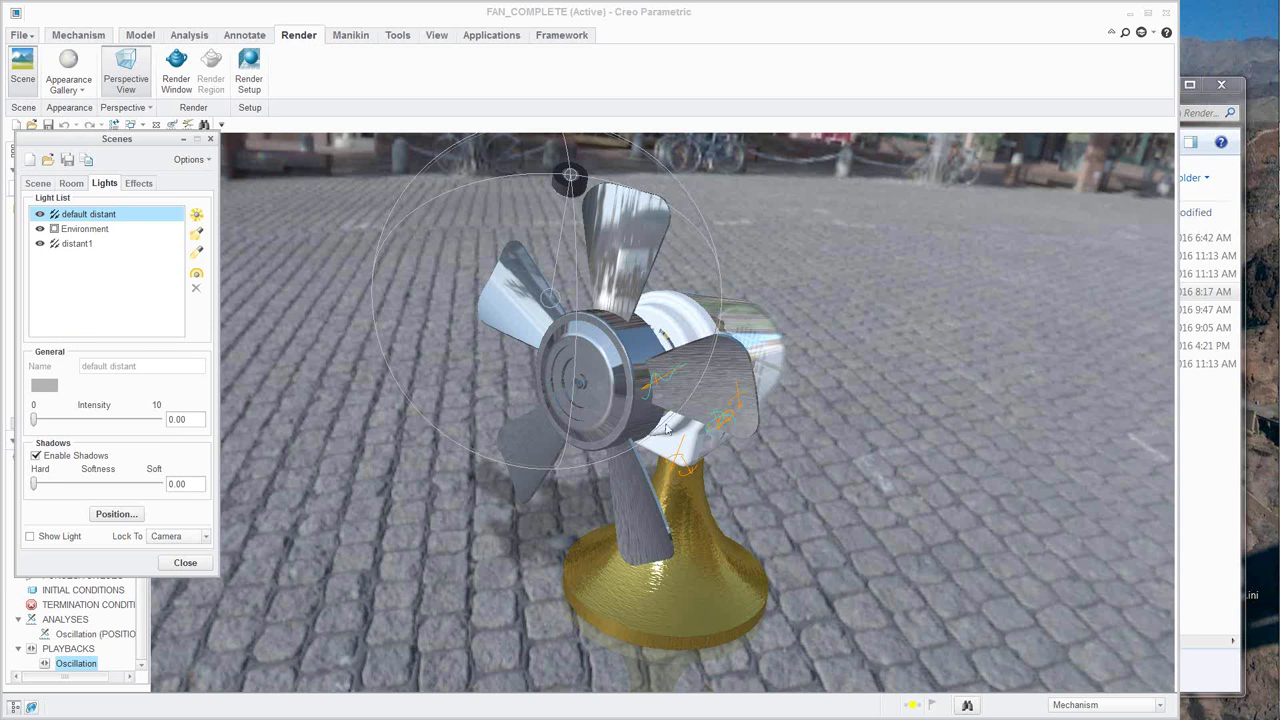
mouse_move(669, 430)
middle_down()
mouse_move(688, 437)
mouse_move(657, 420)
middle_up()
drag(569, 185, 561, 251)
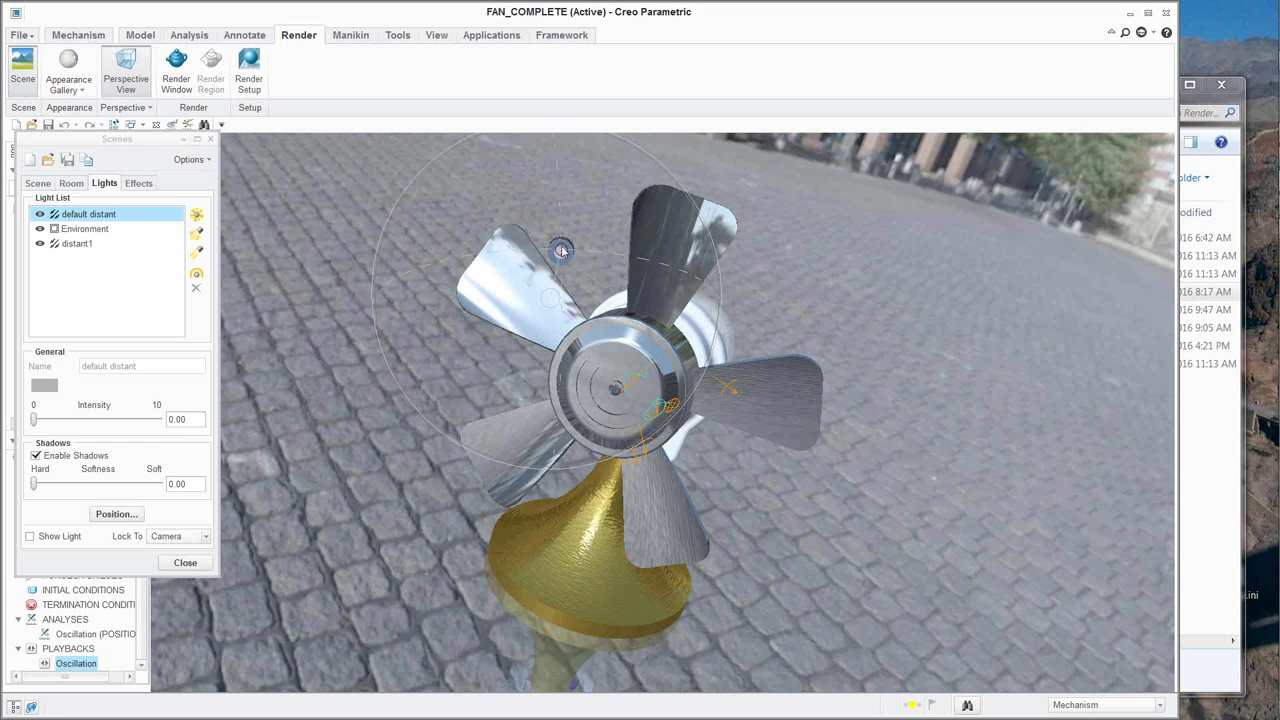
click(36, 218)
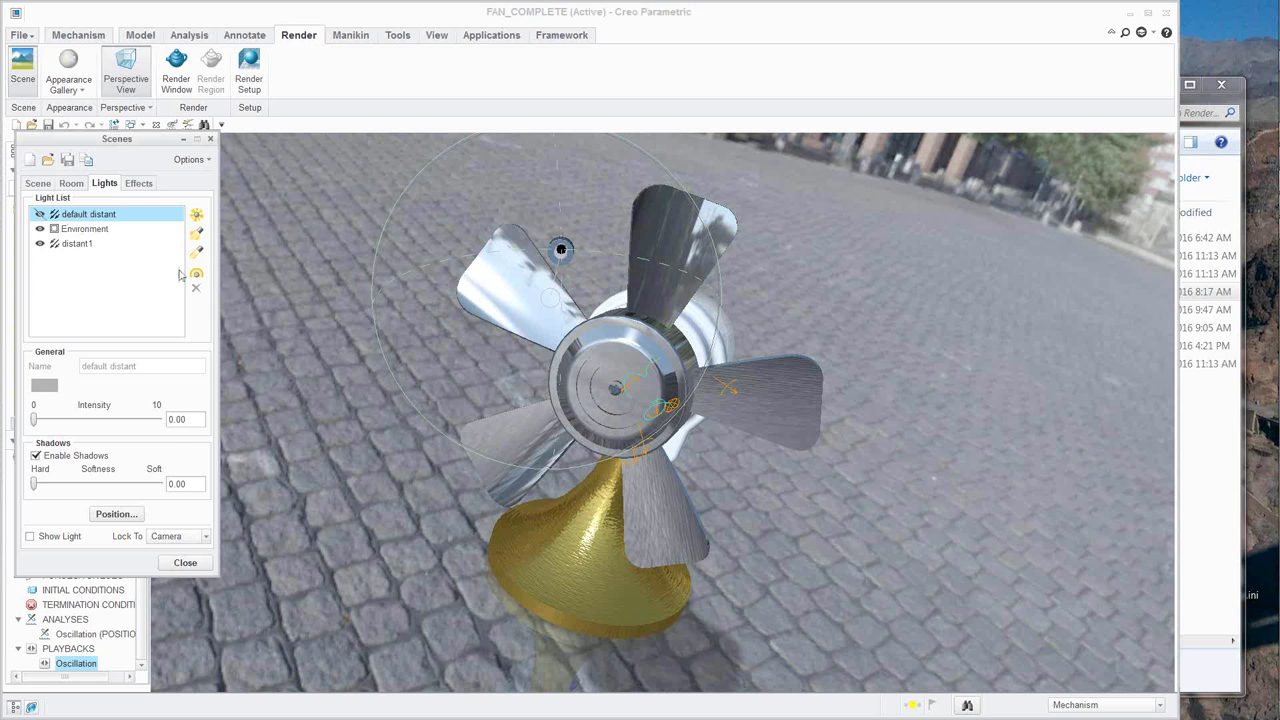
Try a lightbulb light beside the fan at a source location of about X 0.812, Y 0.341, Z -0.480.
scroll(827, 470, down, 5)
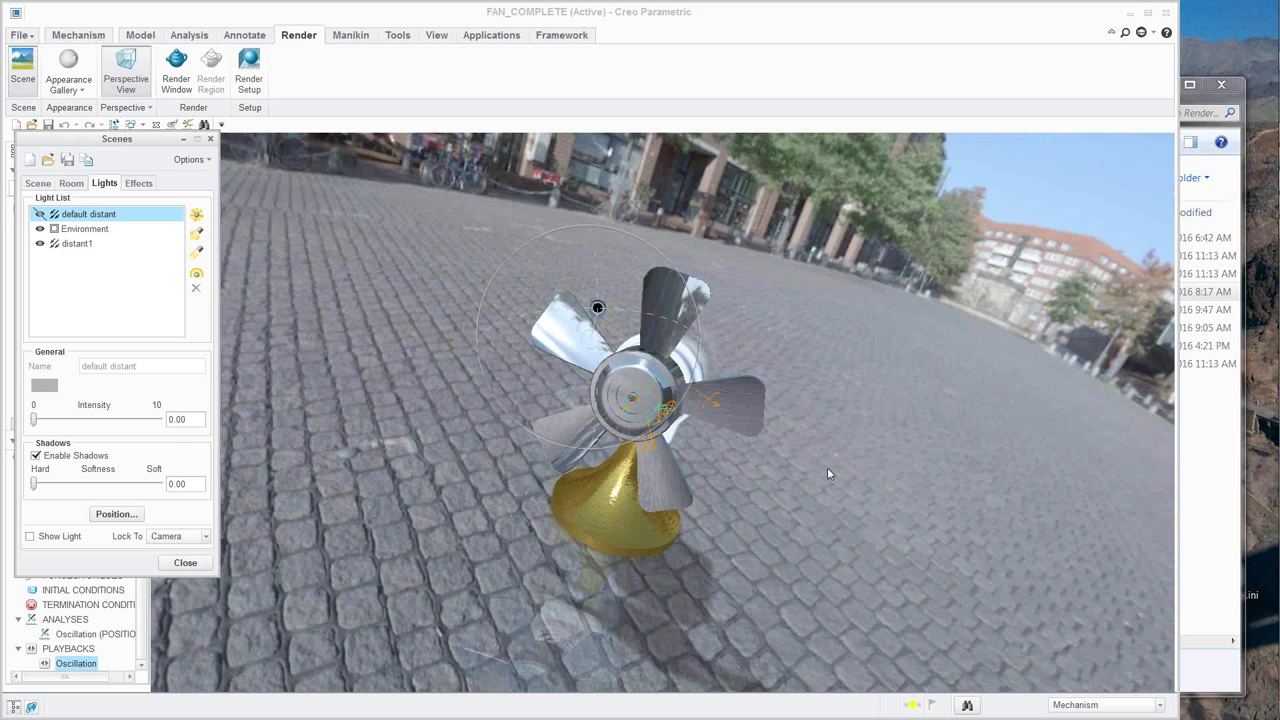
middle_drag(831, 475, 850, 420)
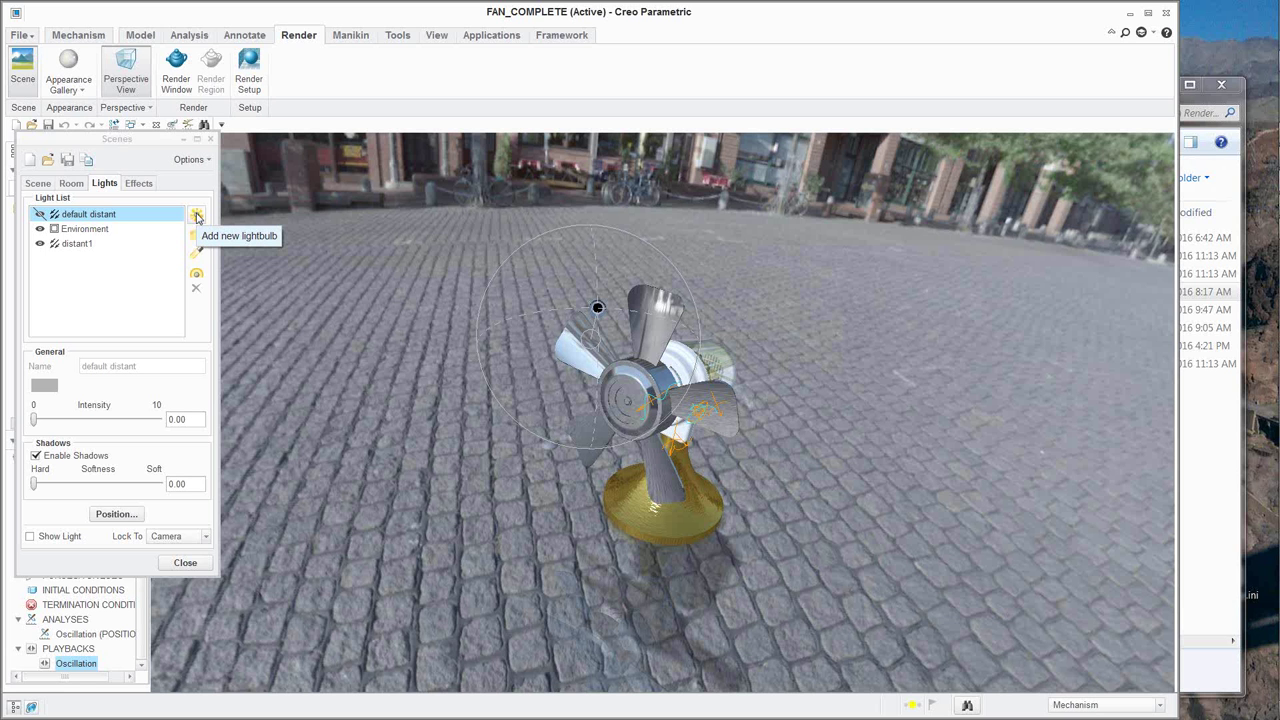
click(197, 216)
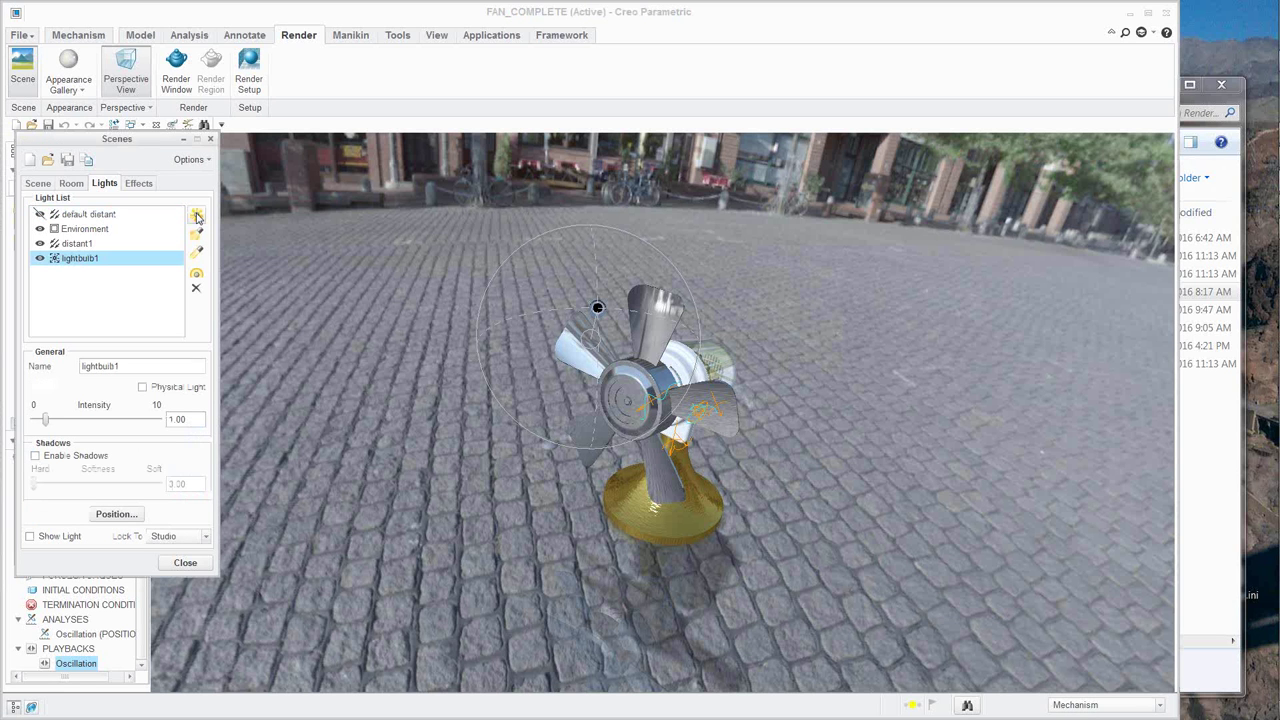
scroll(703, 463, down, 5)
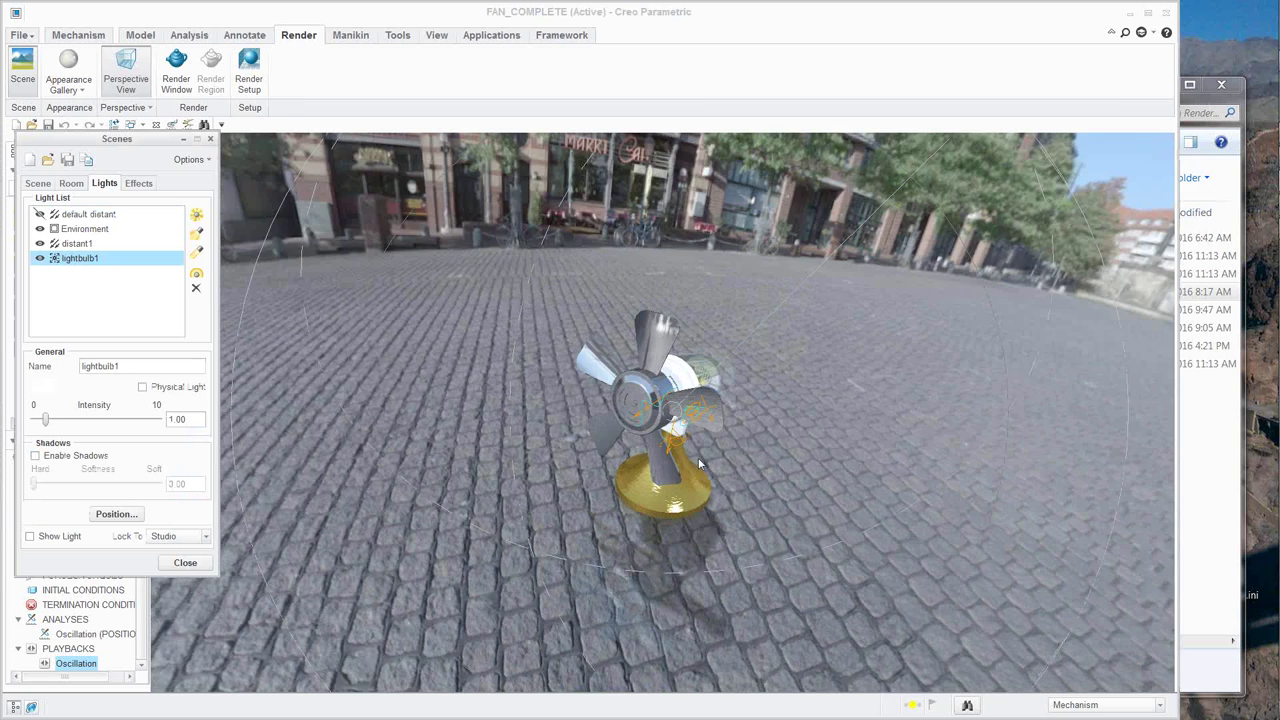
drag(822, 262, 802, 353)
click(114, 514)
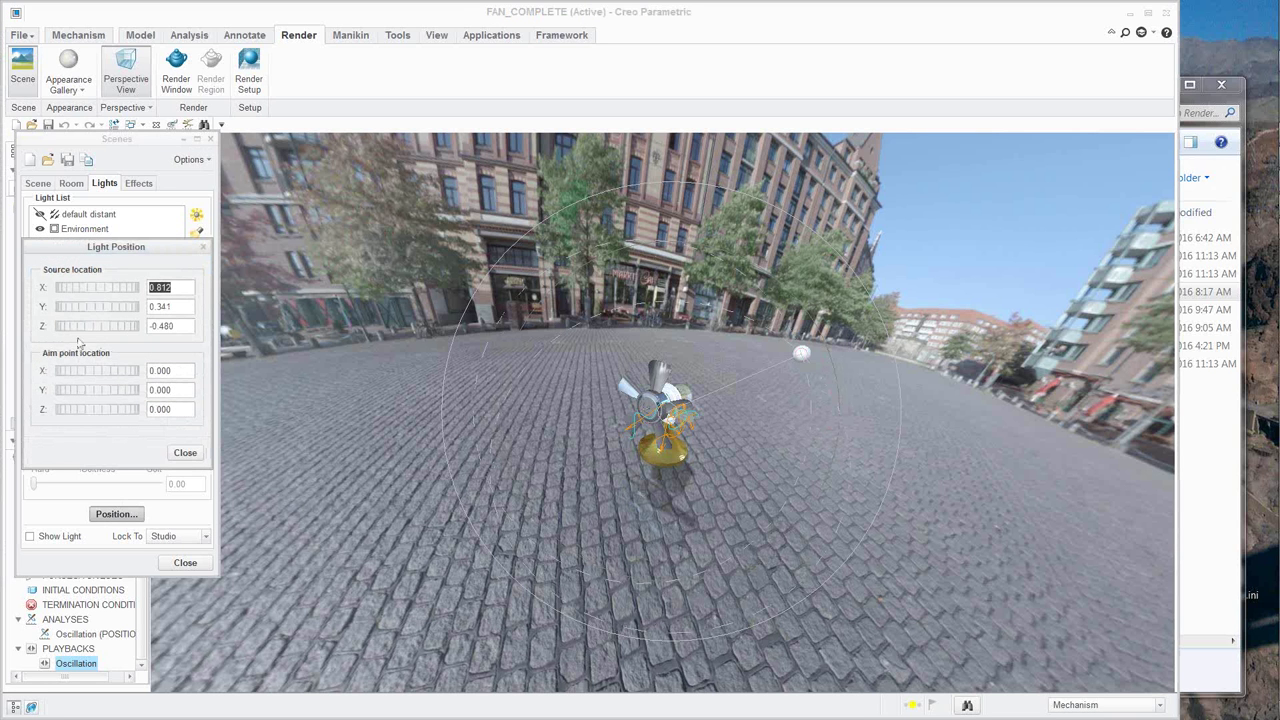
click(185, 455)
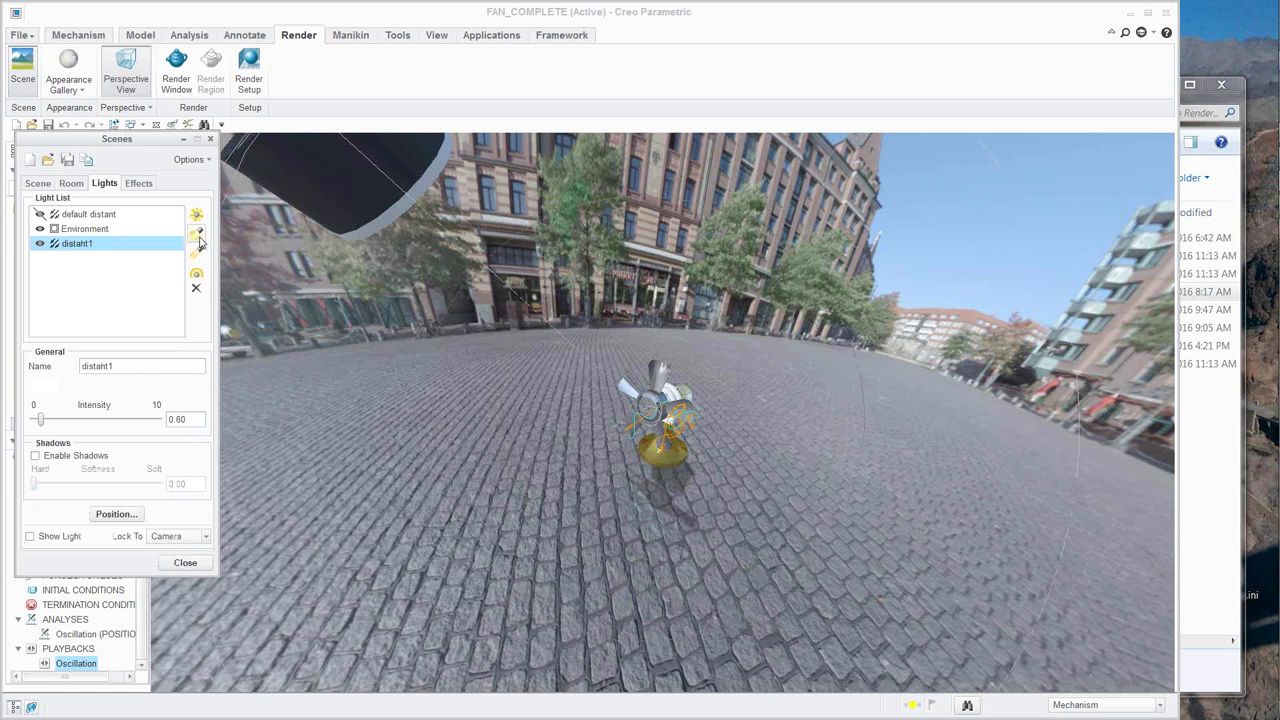
Add a spotlight aimed at the fan from its blade side, with intensity 3.10 and shadows enabled.
click(198, 238)
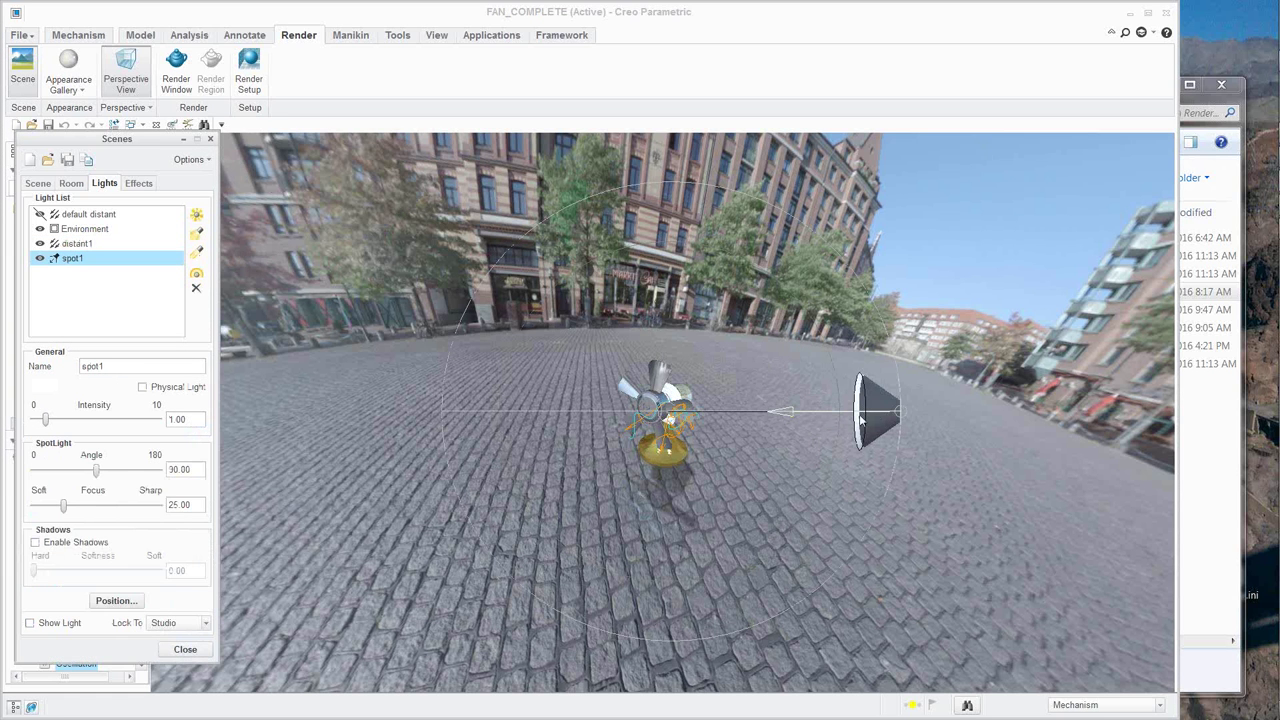
drag(821, 427, 490, 408)
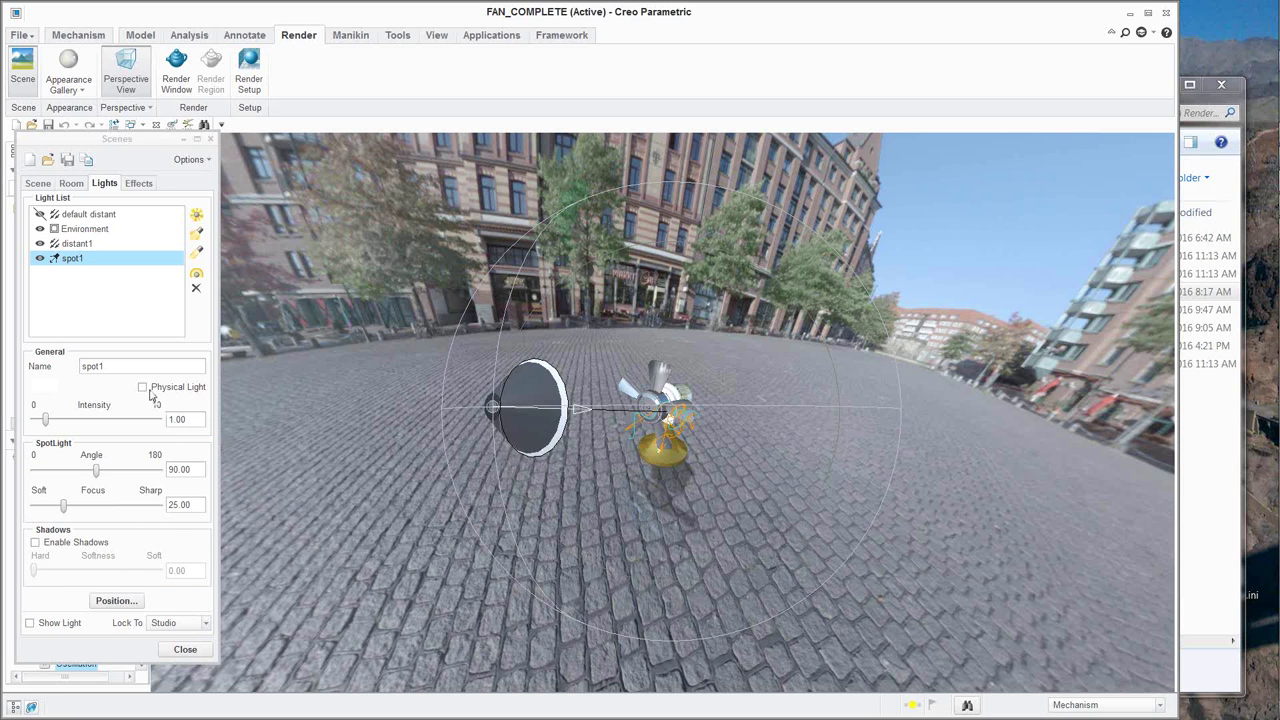
drag(46, 419, 86, 420)
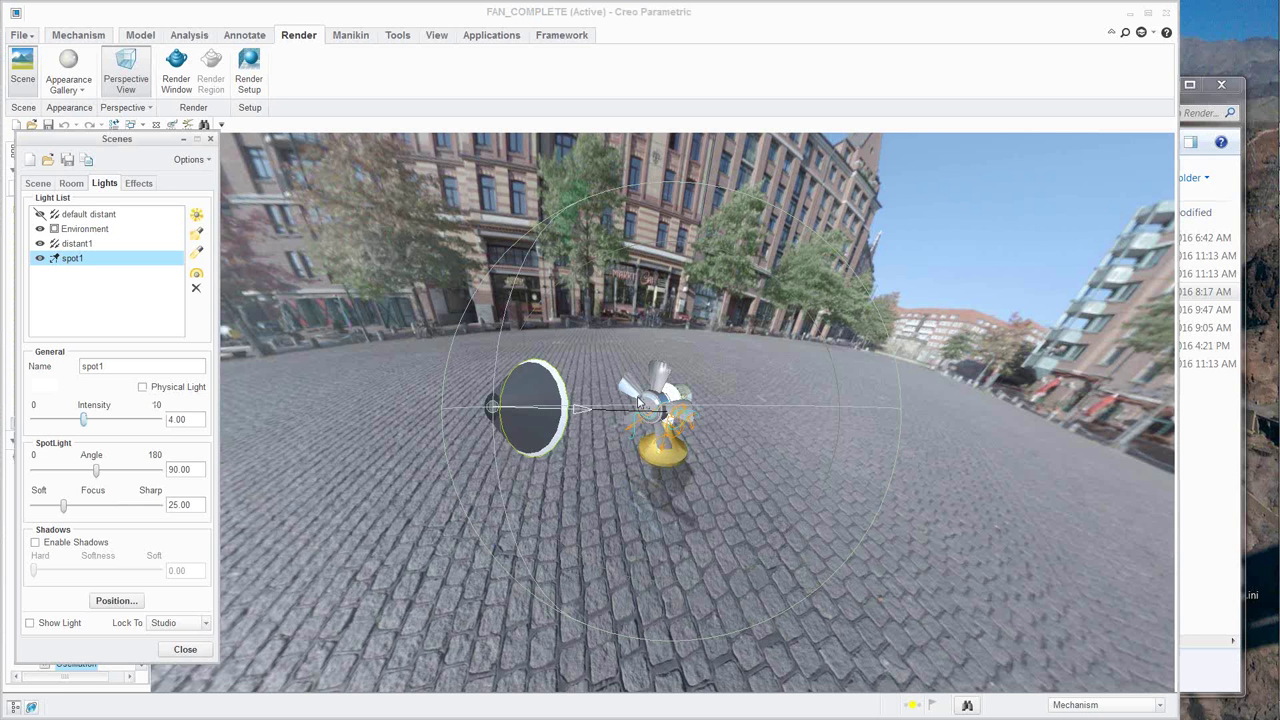
scroll(637, 396, up, 1)
scroll(641, 400, down, 5)
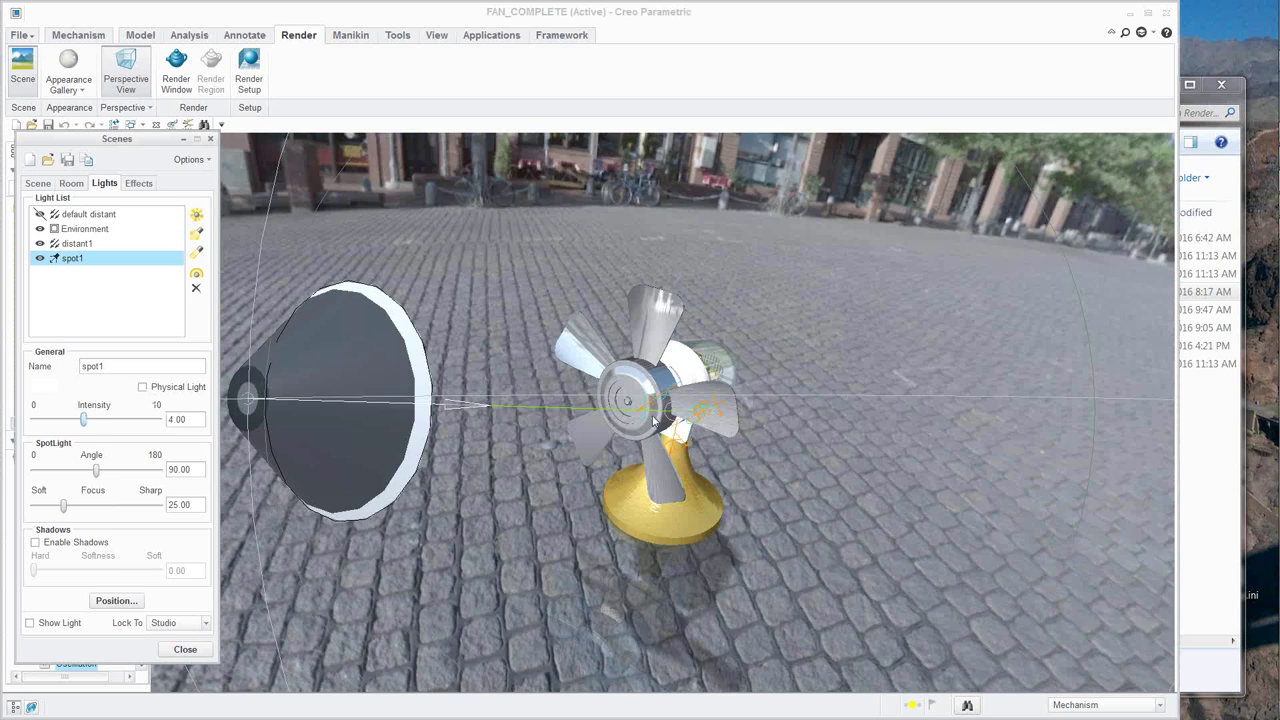
mouse_move(84, 425)
mouse_down()
mouse_move(106, 421)
mouse_move(72, 423)
mouse_up()
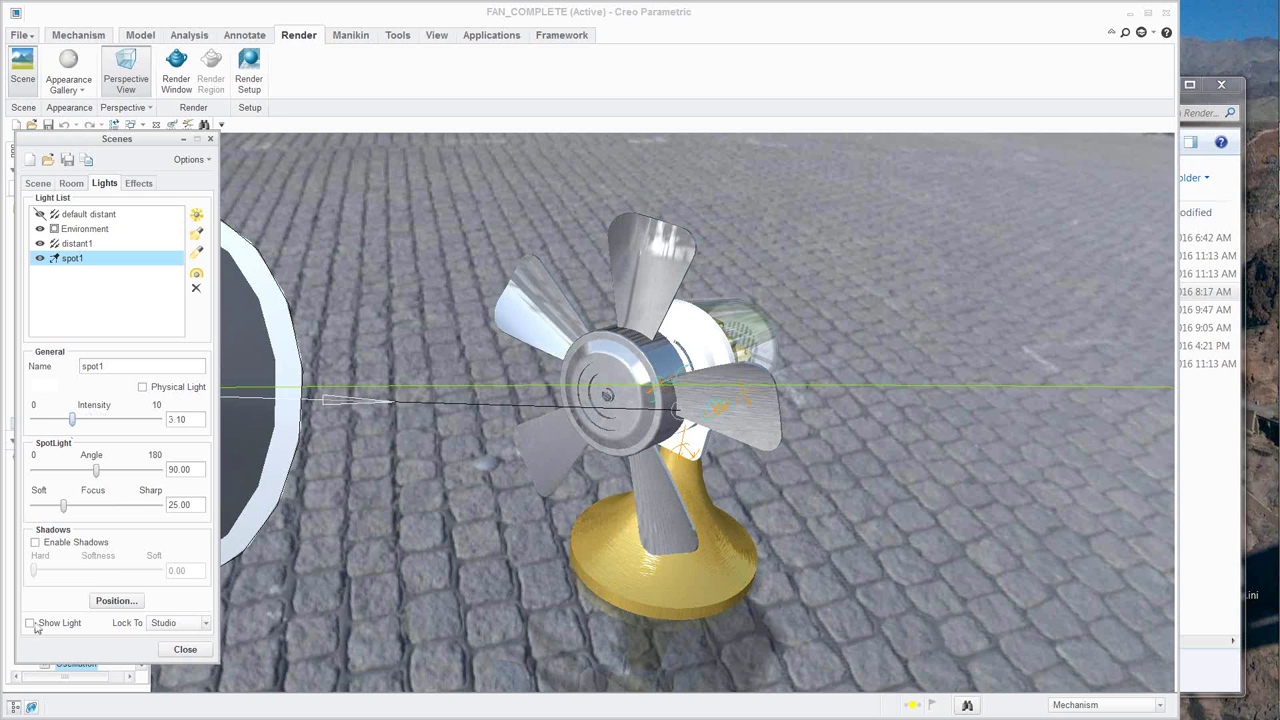
click(36, 543)
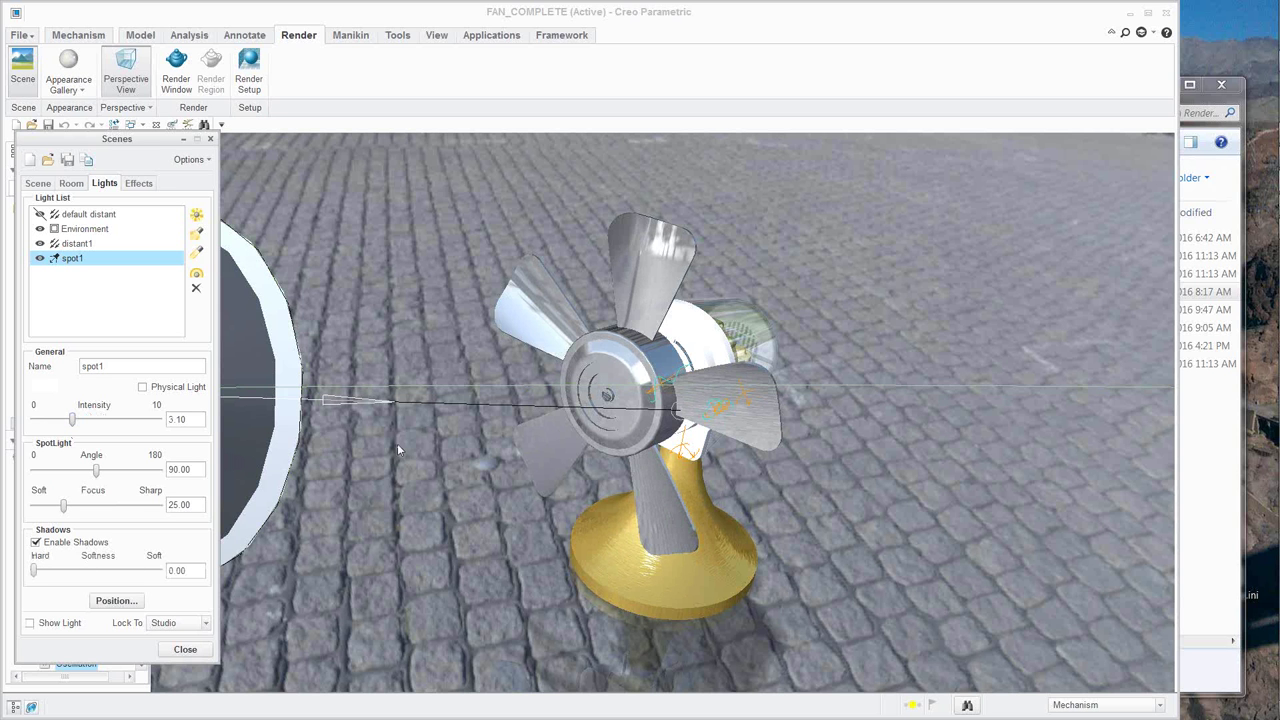
scroll(397, 443, down, 5)
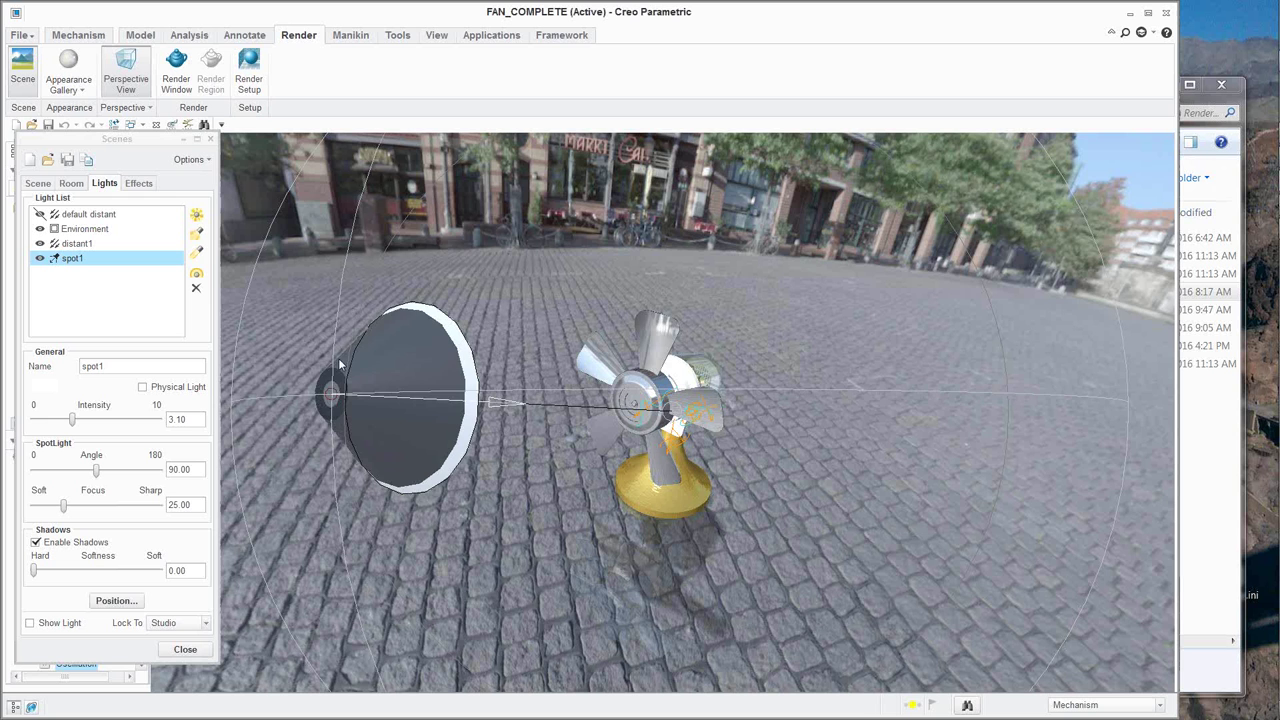
Raise the spot1 spotlight so it aims down at the fan from above the blade side.
drag(338, 358, 356, 305)
middle_drag(356, 305, 410, 426)
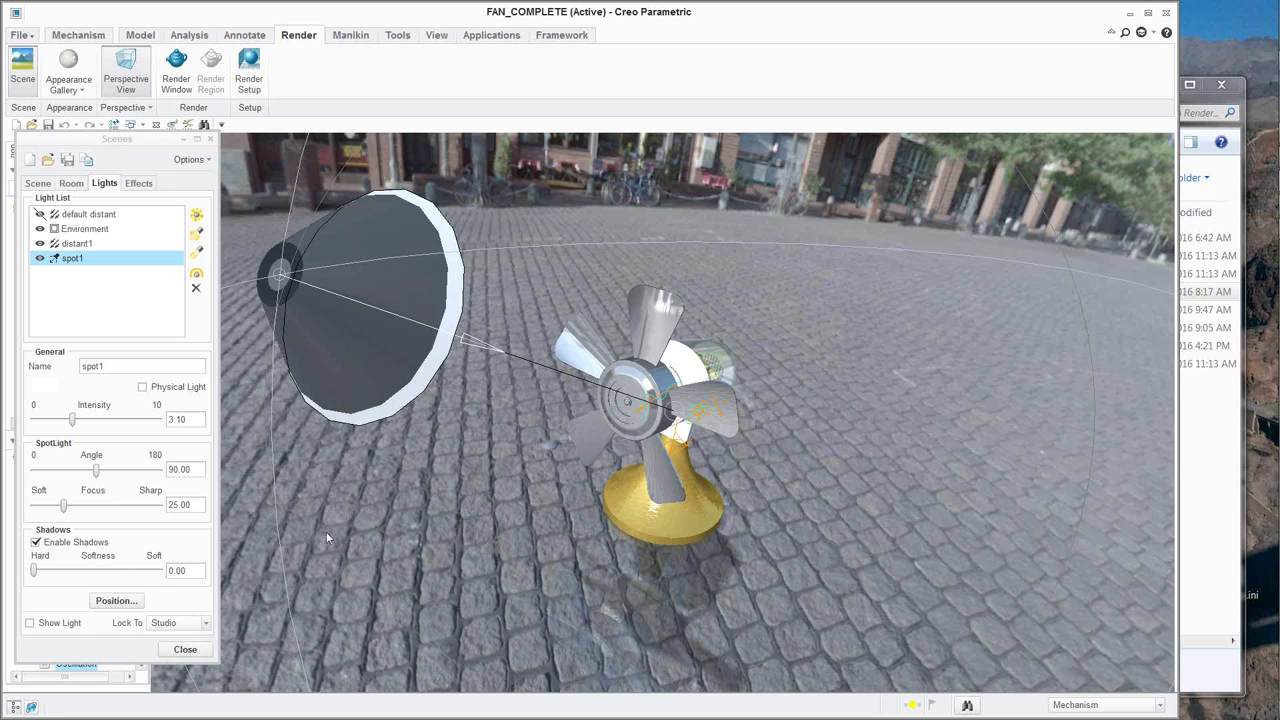
Reposition the distant1 light so it shines down on the fan from high on the motor side.
click(66, 245)
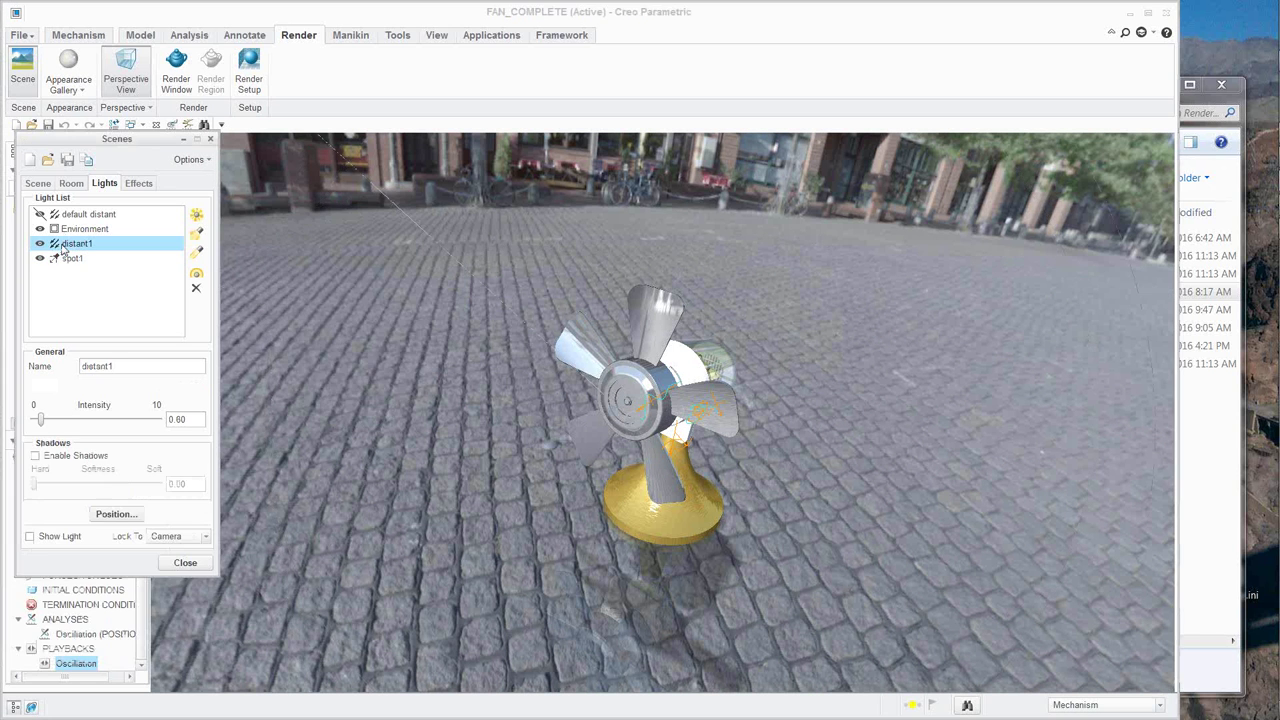
scroll(481, 490, up, 8)
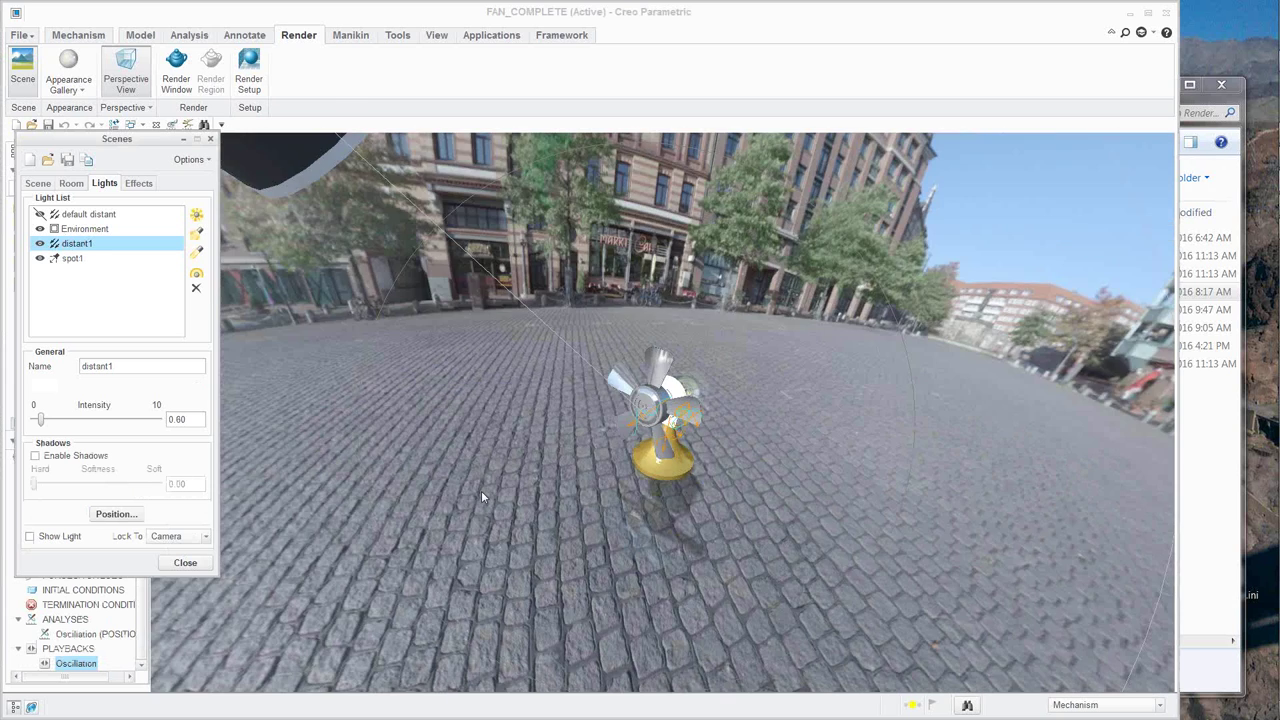
scroll(479, 461, up, 2)
drag(491, 263, 720, 366)
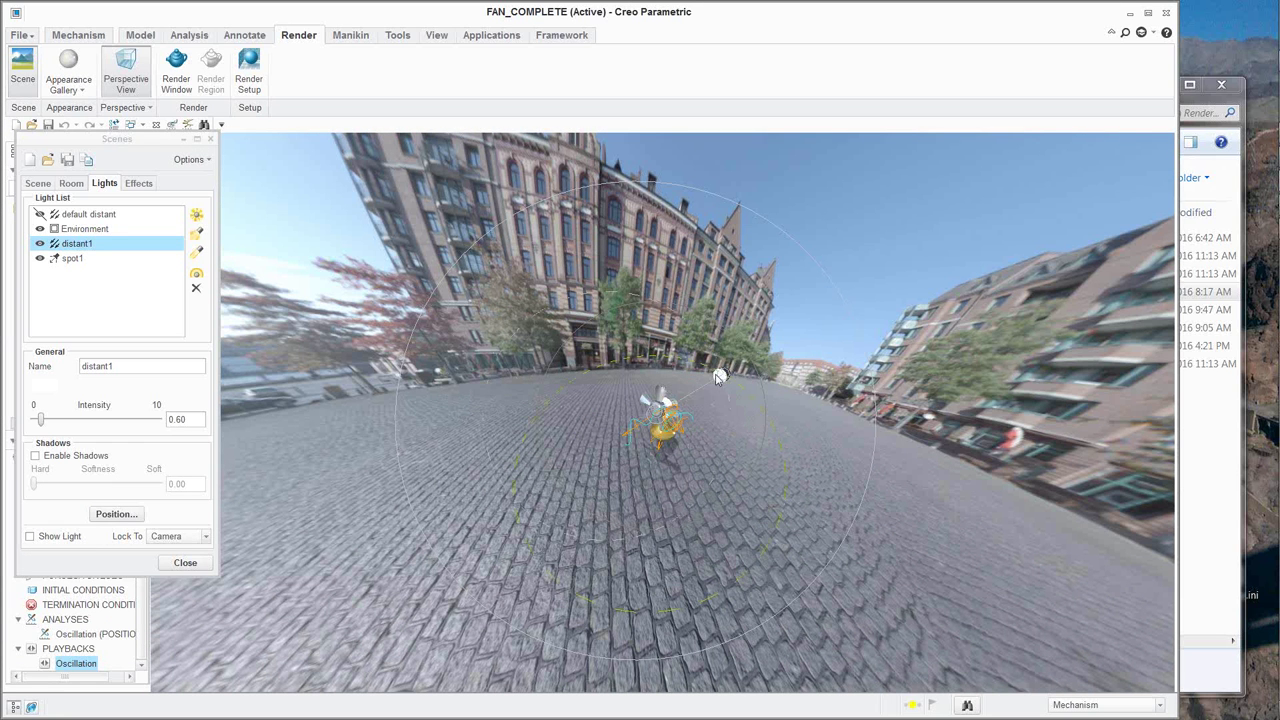
scroll(720, 366, up, 5)
drag(858, 262, 262, 152)
scroll(400, 414, up, 2)
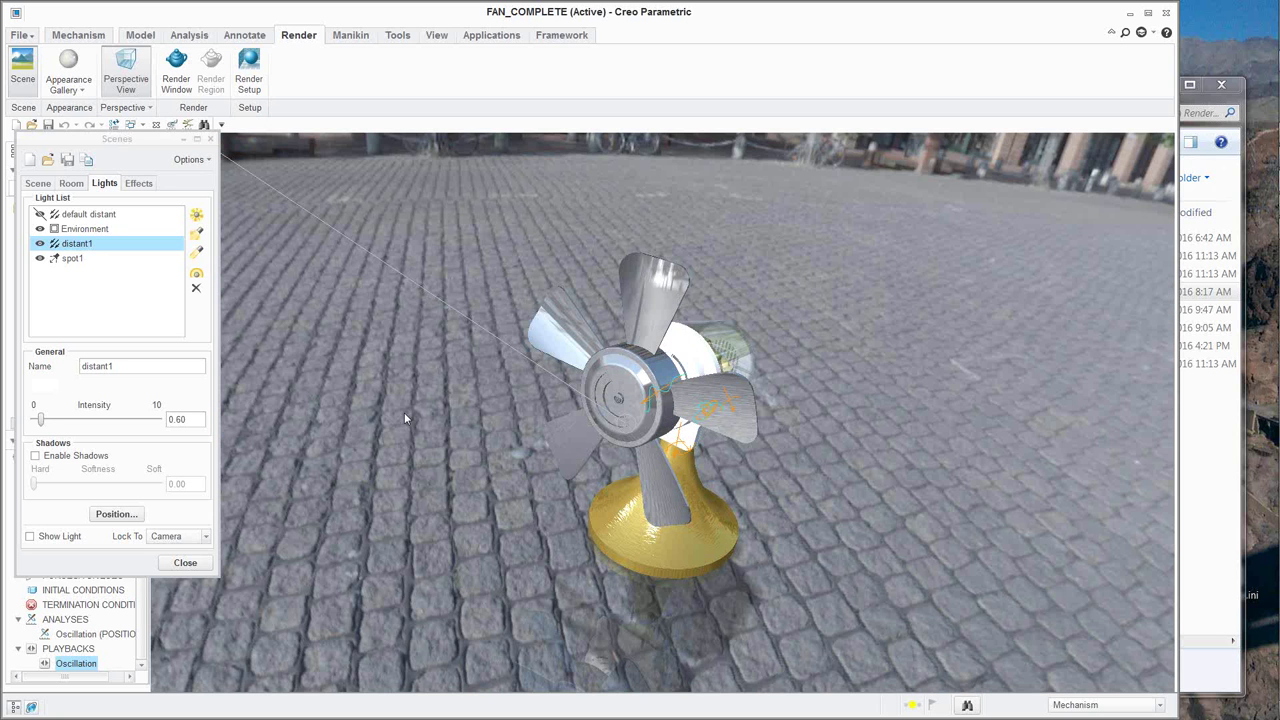
scroll(405, 412, down, 2)
scroll(406, 410, down, 3)
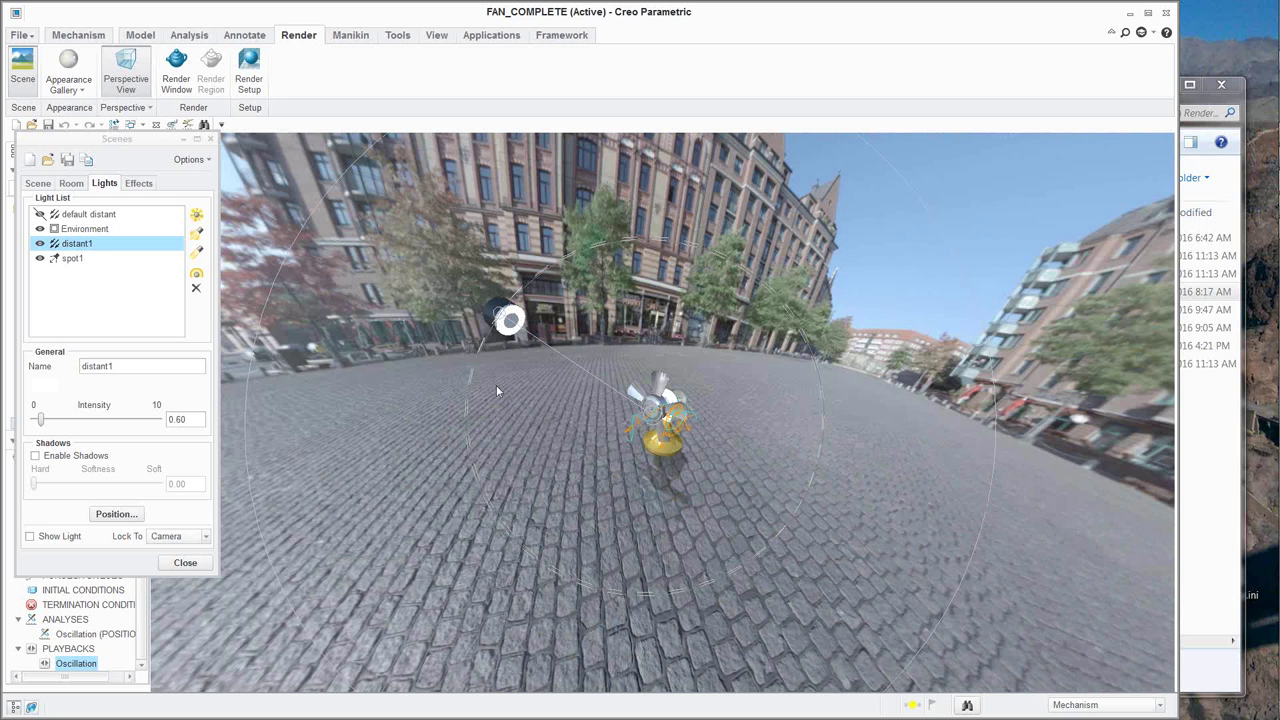
scroll(496, 385, down, 2)
middle_drag(496, 386, 565, 350)
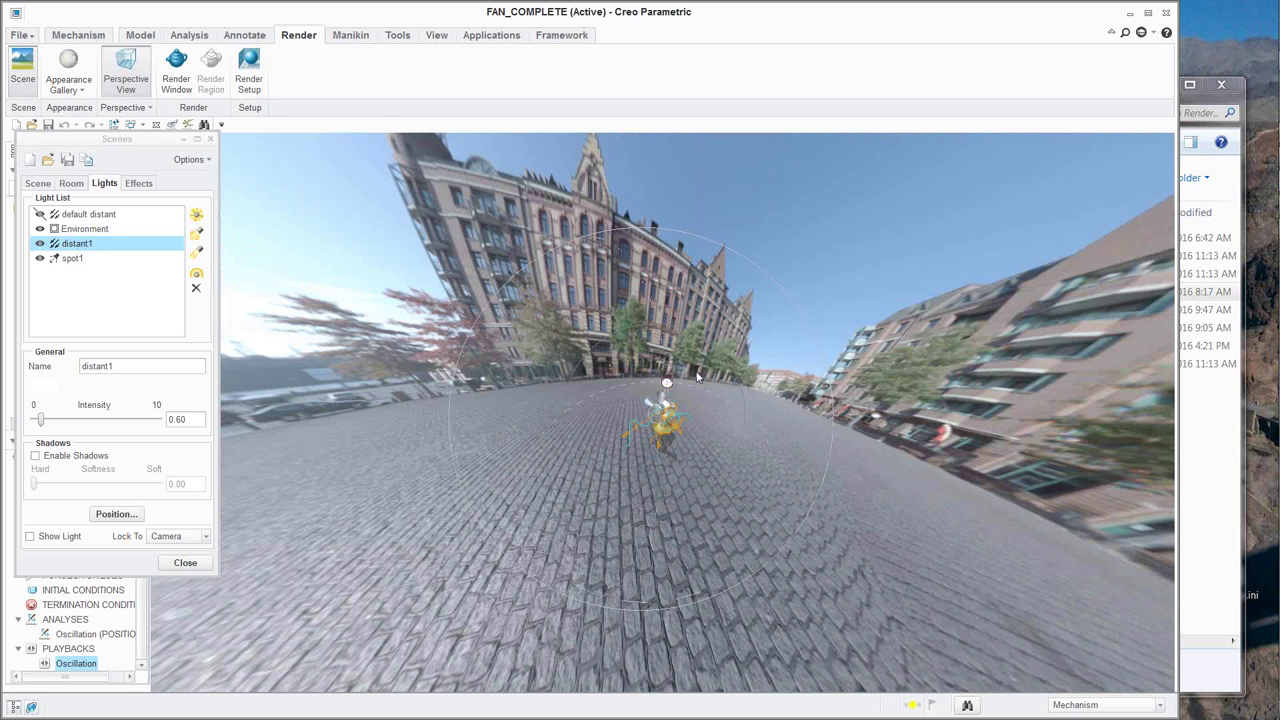
drag(562, 358, 740, 288)
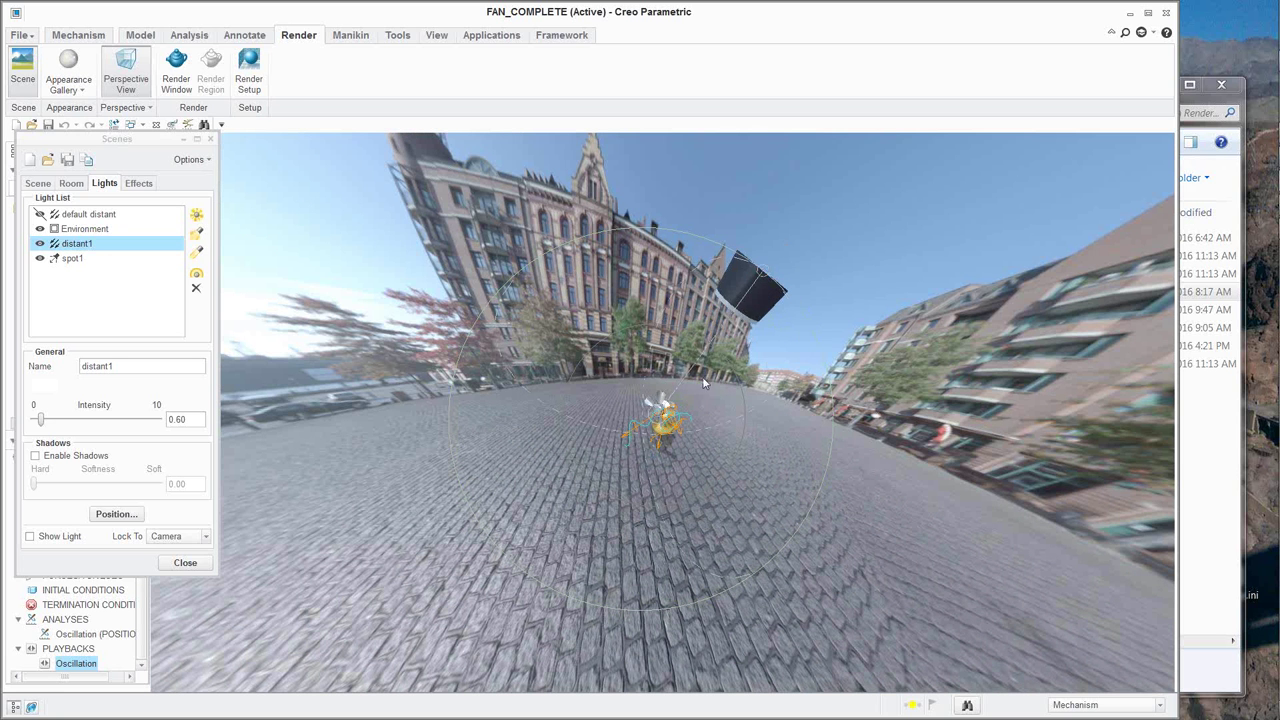
Enable shadows for the distant1 light, turn off the spot1 light and close the scene settings.
scroll(691, 378, up, 3)
scroll(691, 378, up, 2)
scroll(657, 408, up, 3)
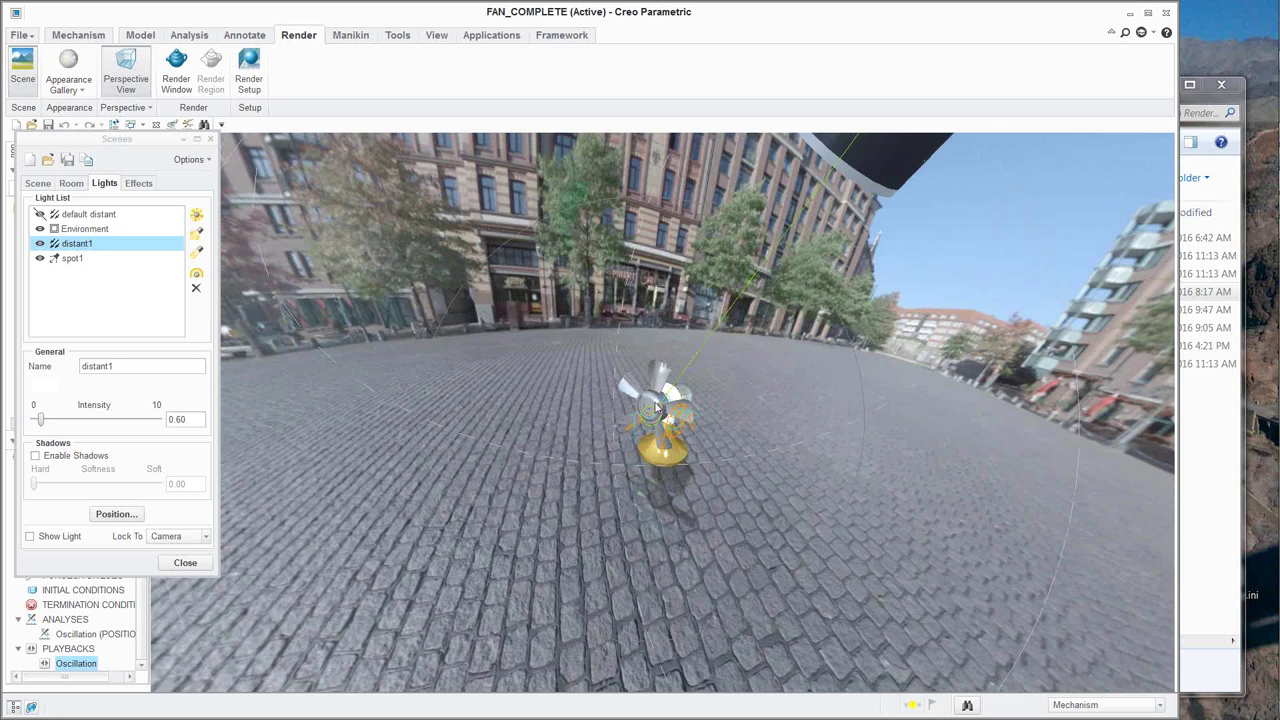
click(36, 456)
click(36, 457)
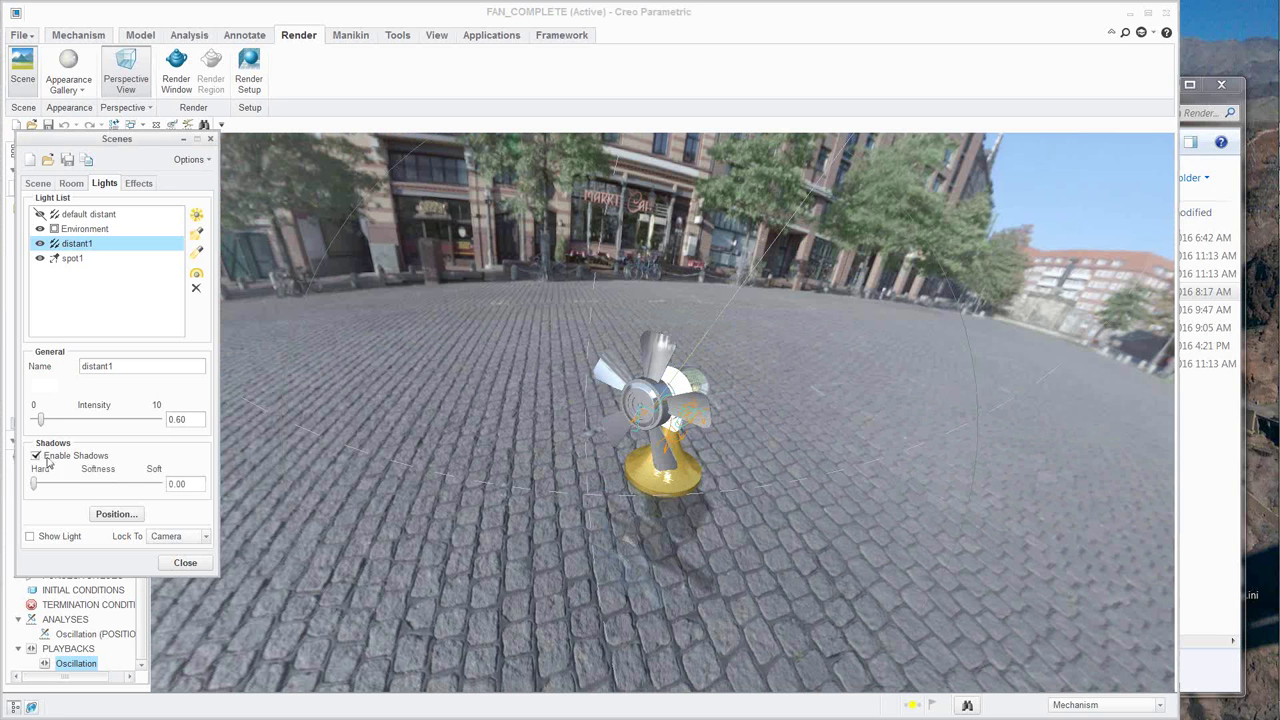
click(67, 262)
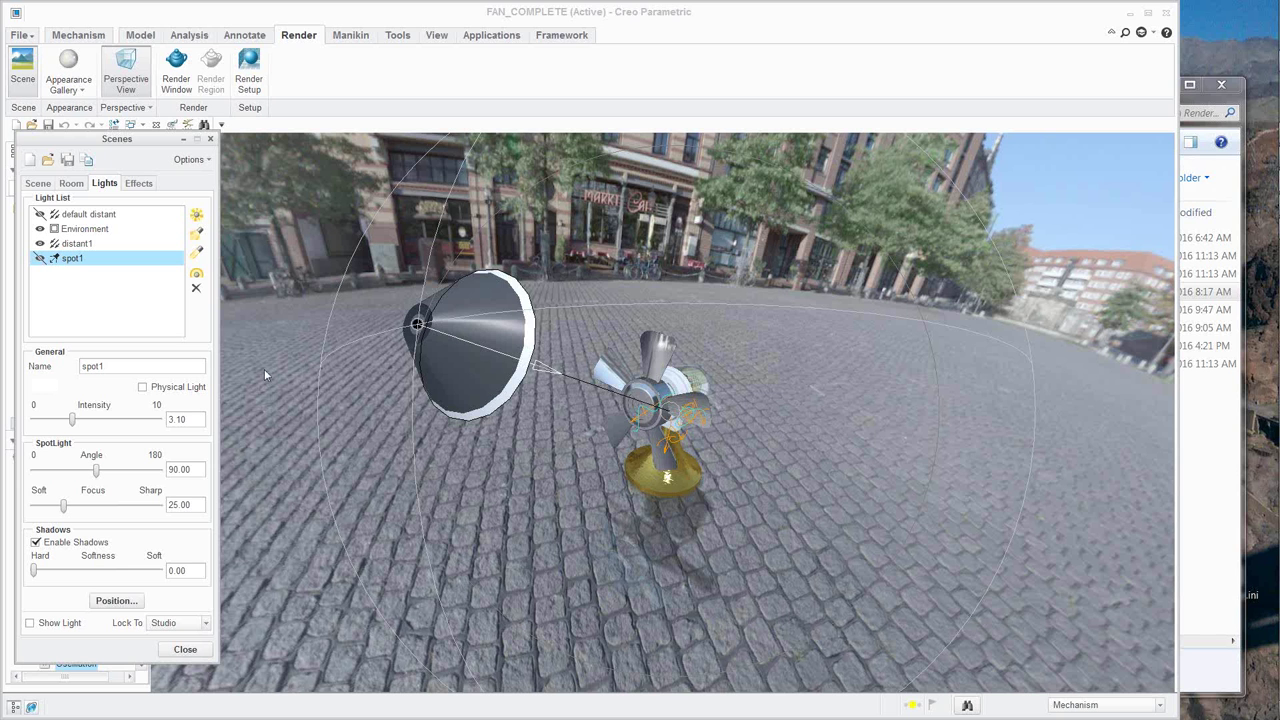
click(75, 244)
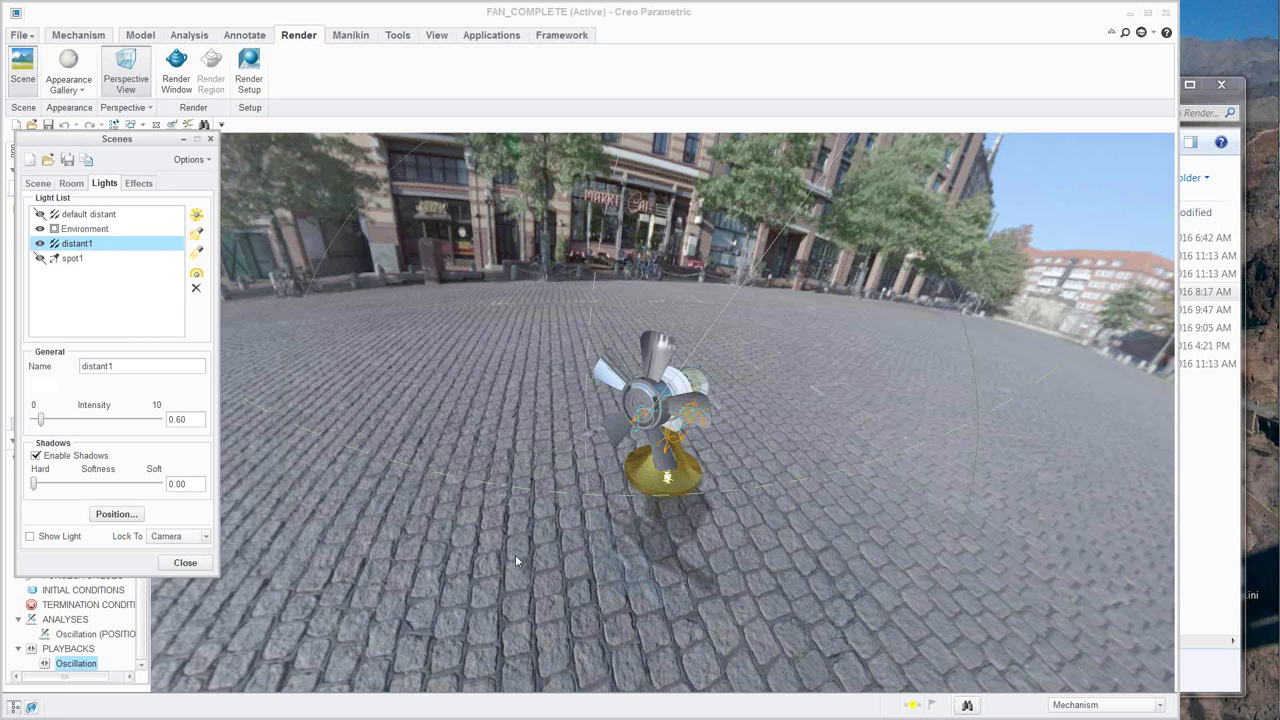
click(210, 138)
Inspect the color texture image in the map settings of the ptc-wood-elm appearance without changing it.
click(72, 84)
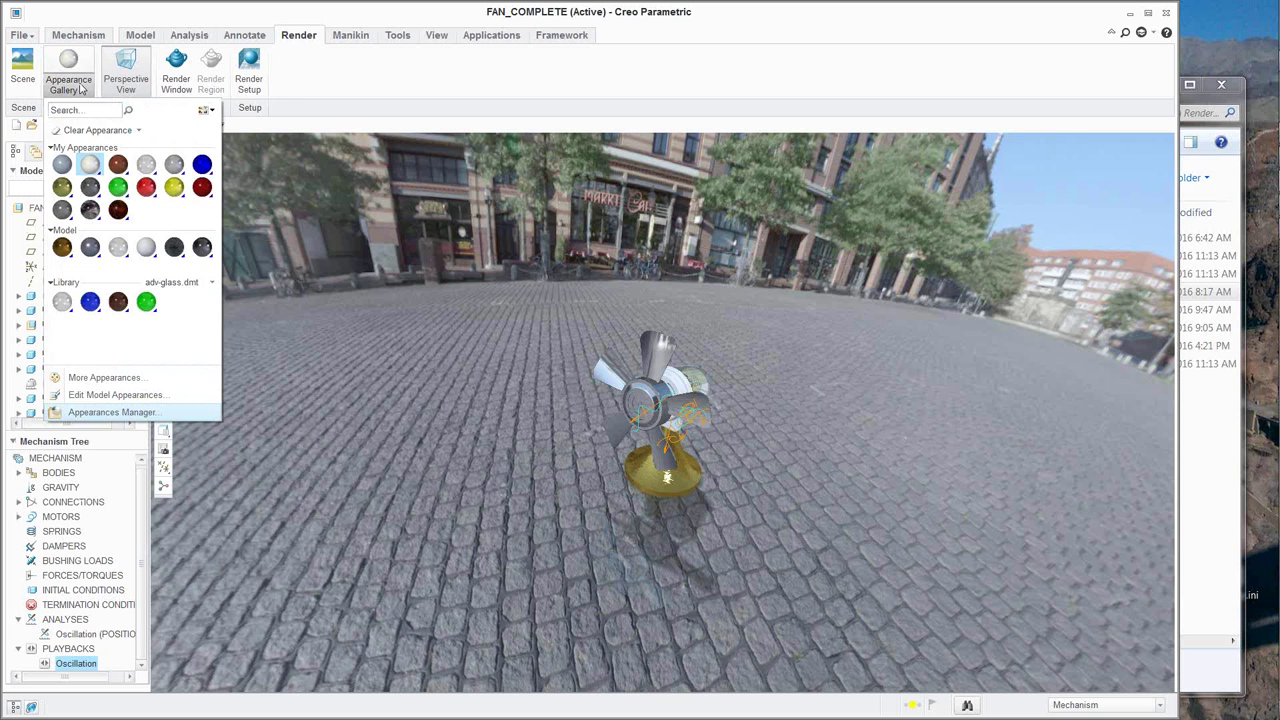
click(118, 210)
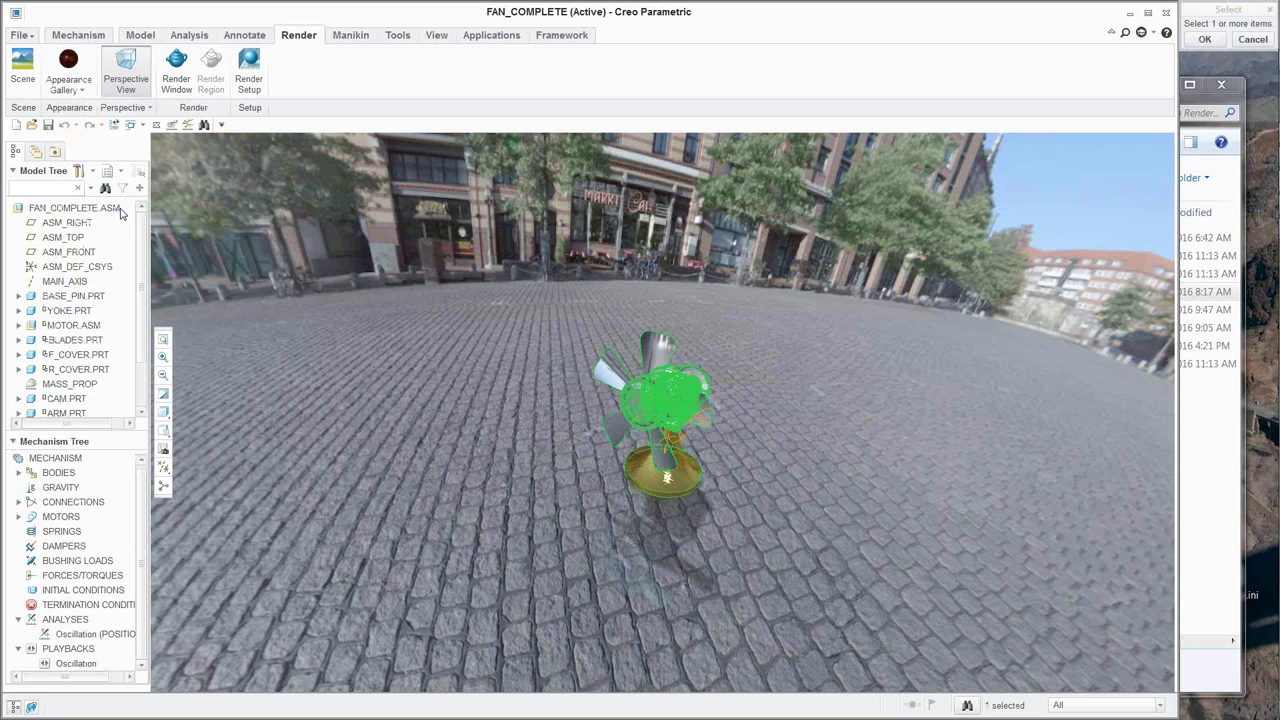
click(84, 90)
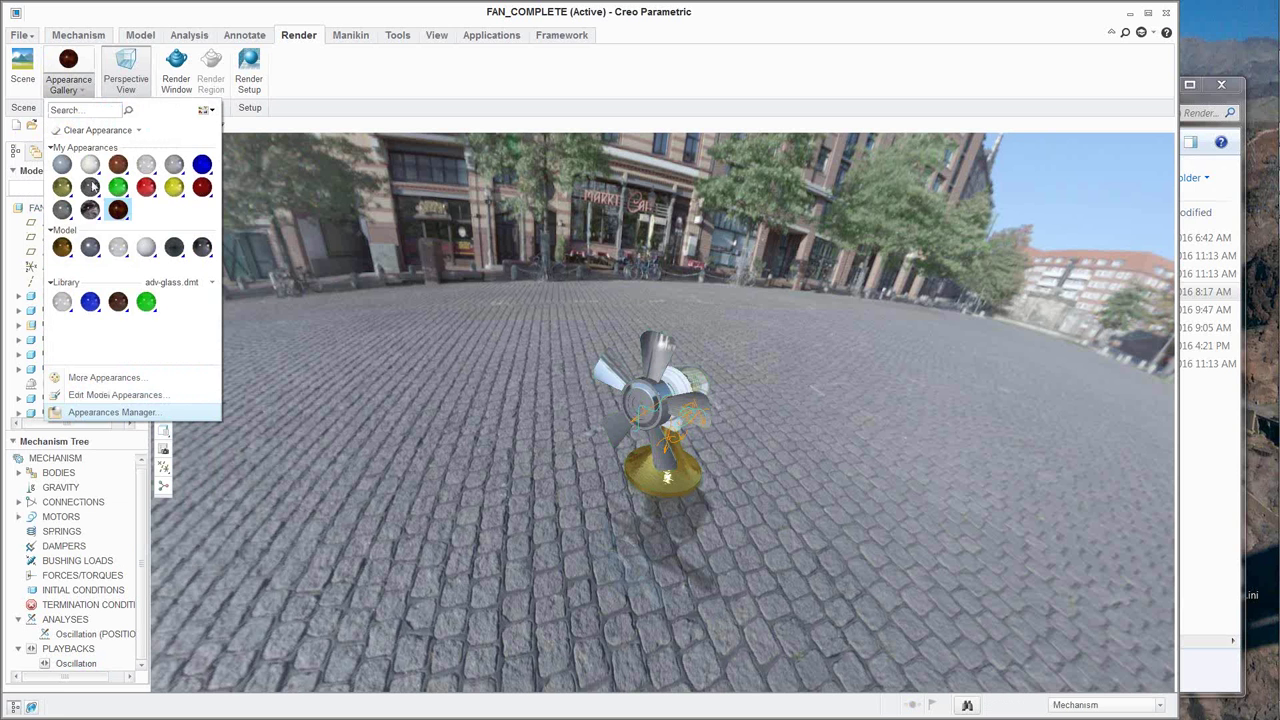
right_click(118, 210)
click(97, 225)
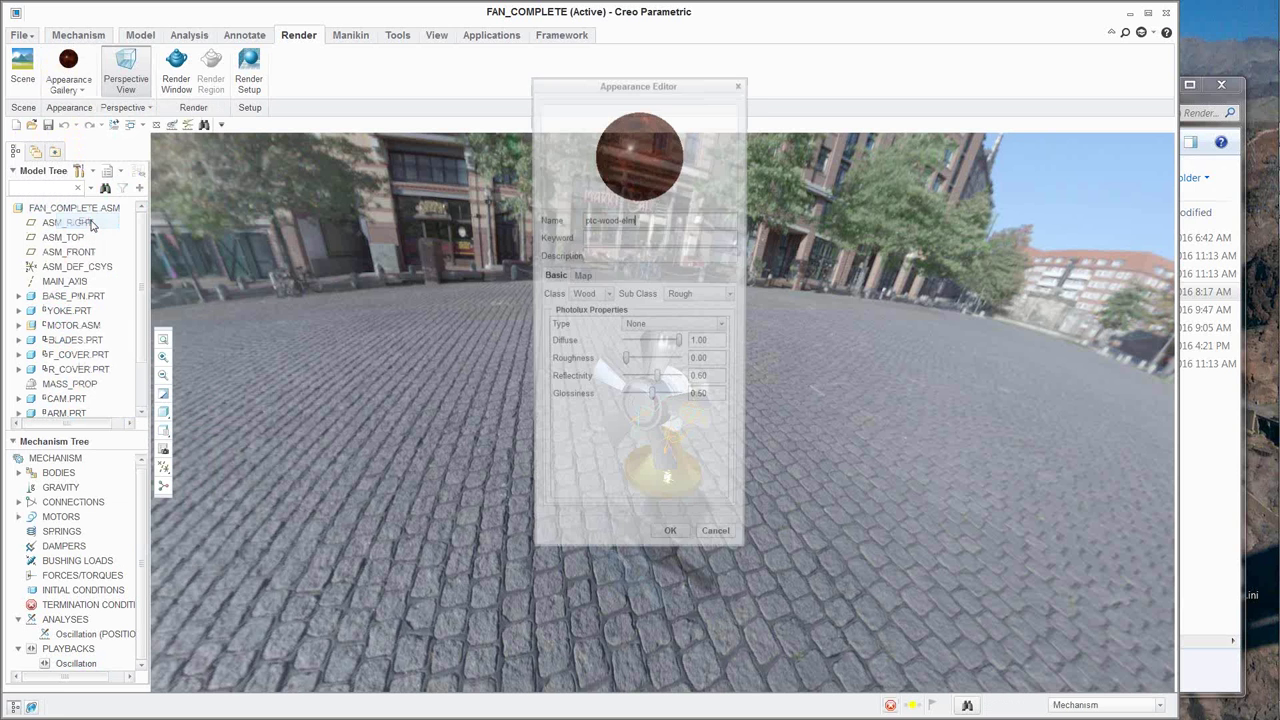
click(581, 277)
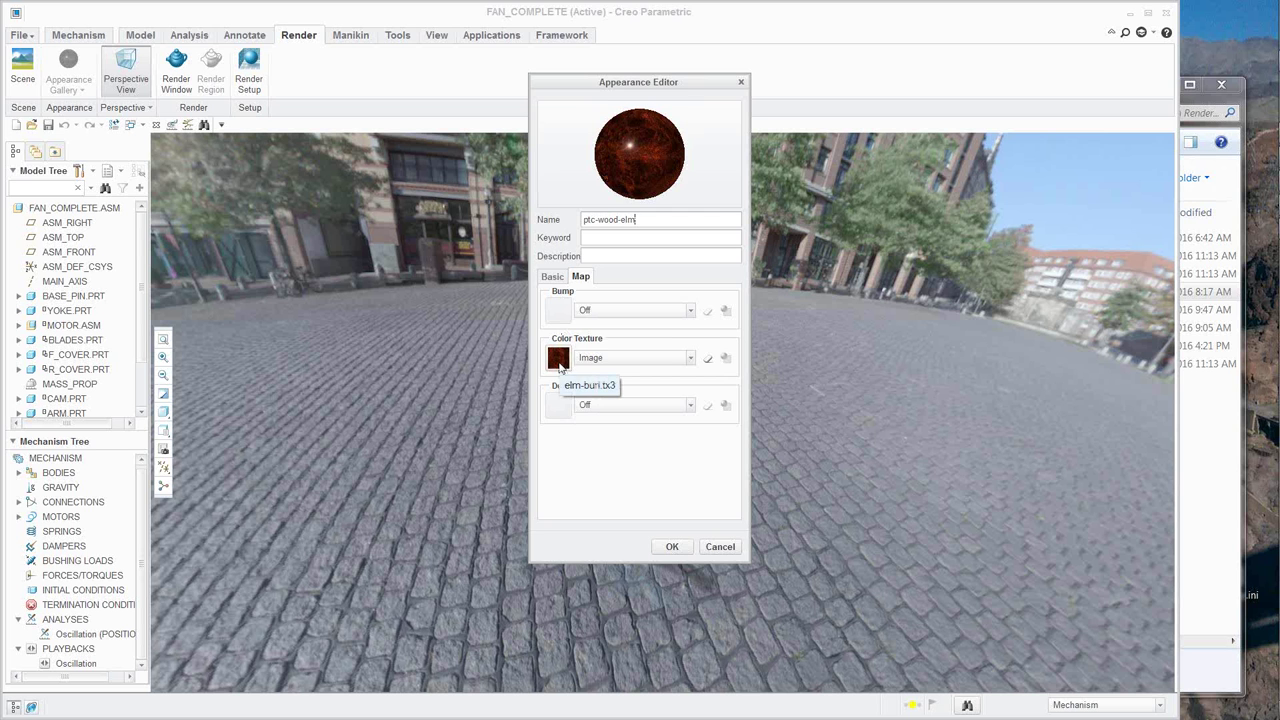
drag(718, 88, 1093, 57)
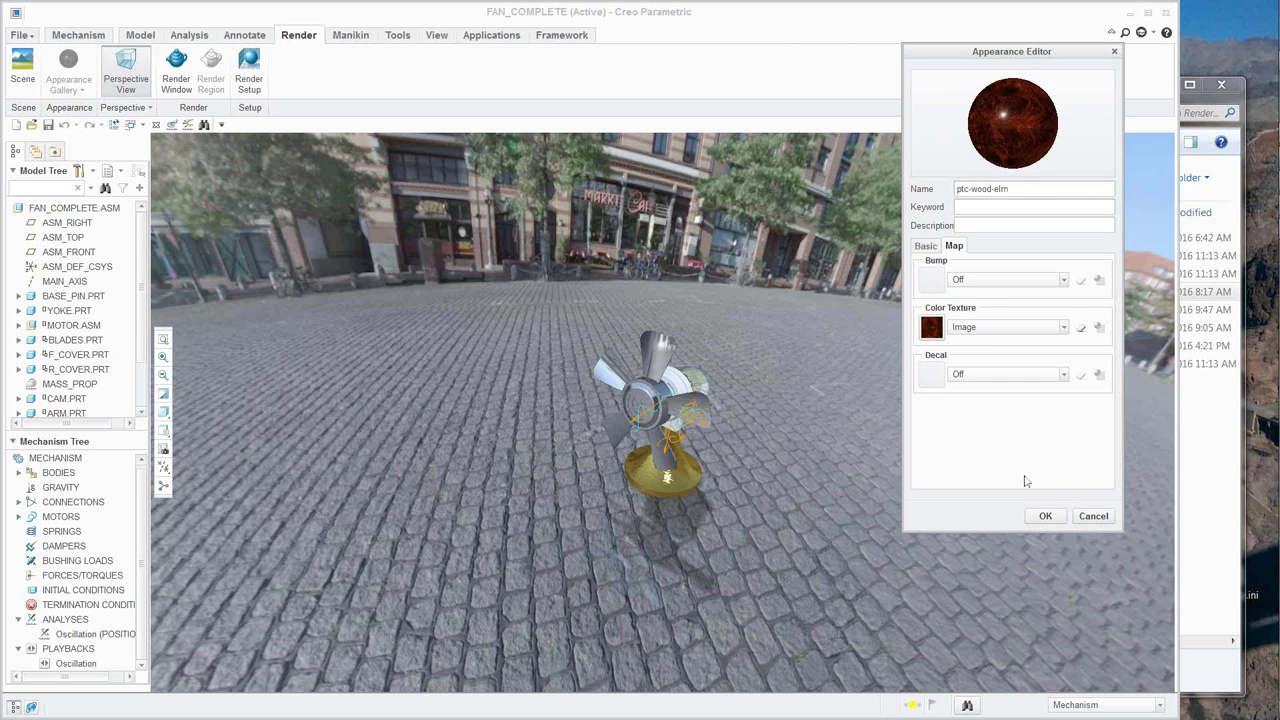
click(1094, 516)
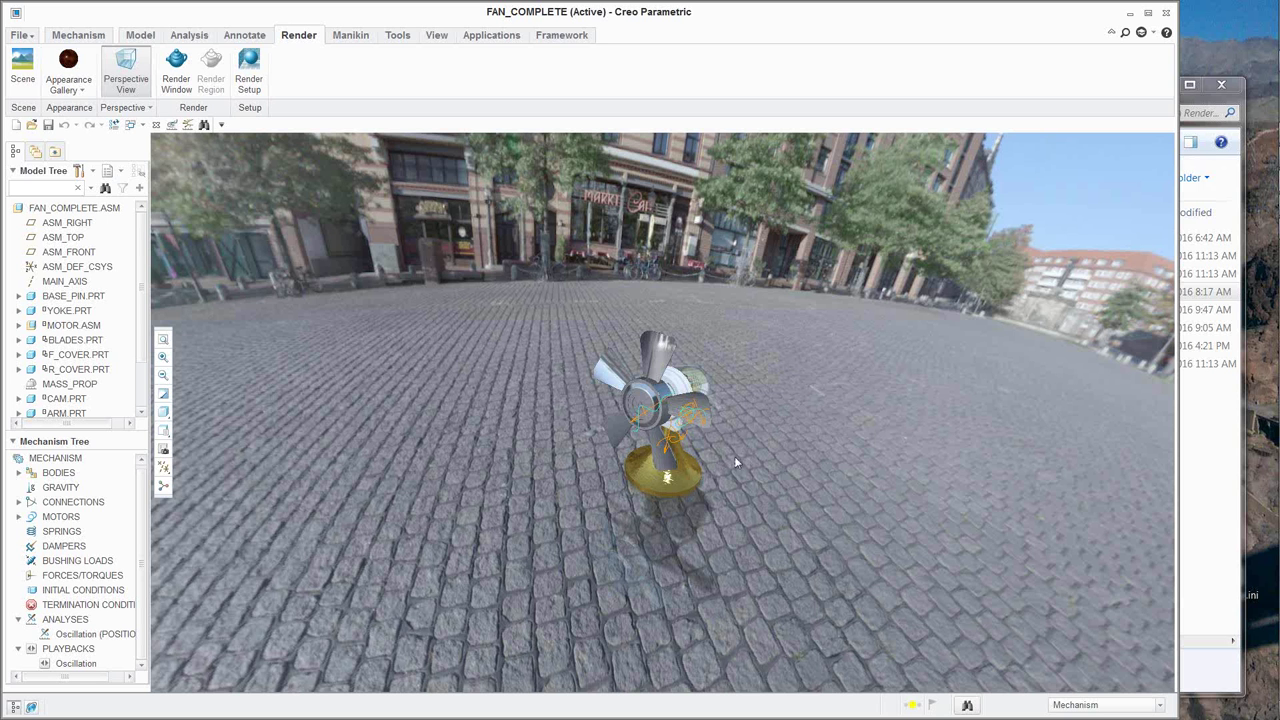
Examine the fan's metal reflections and transparent motor cover up close in the courtyard scene.
scroll(733, 458, up, 6)
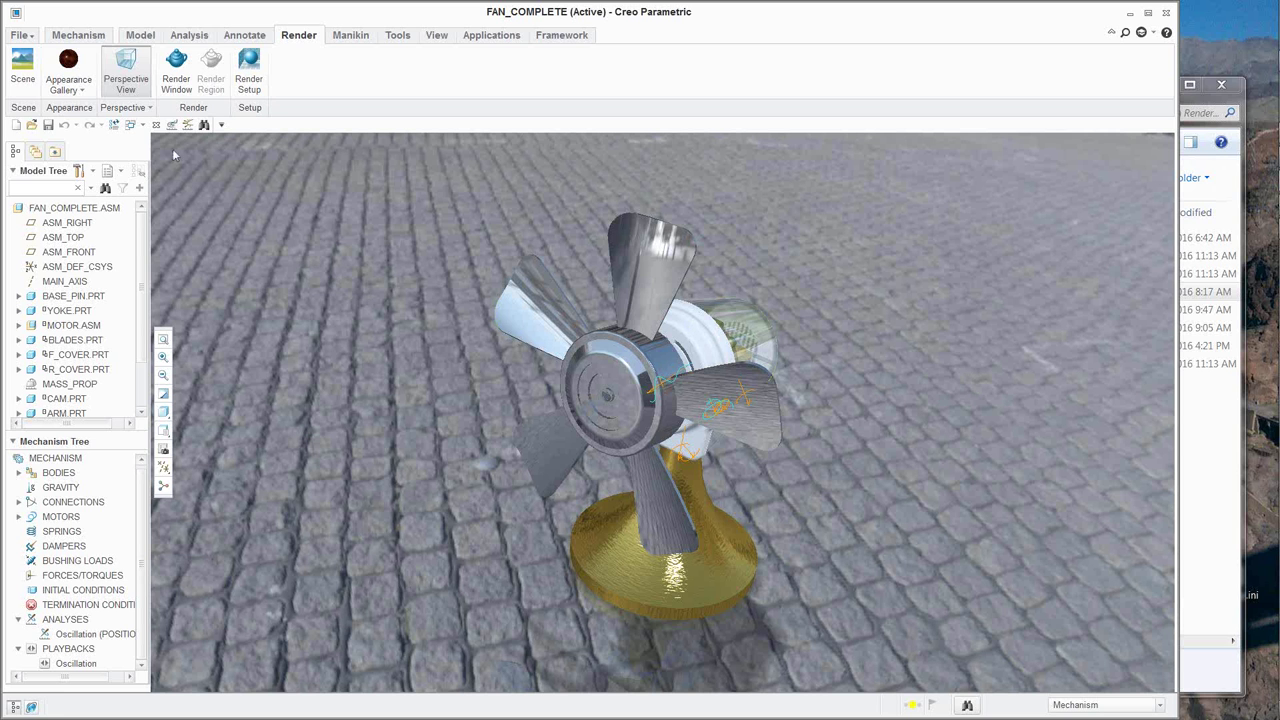
click(22, 62)
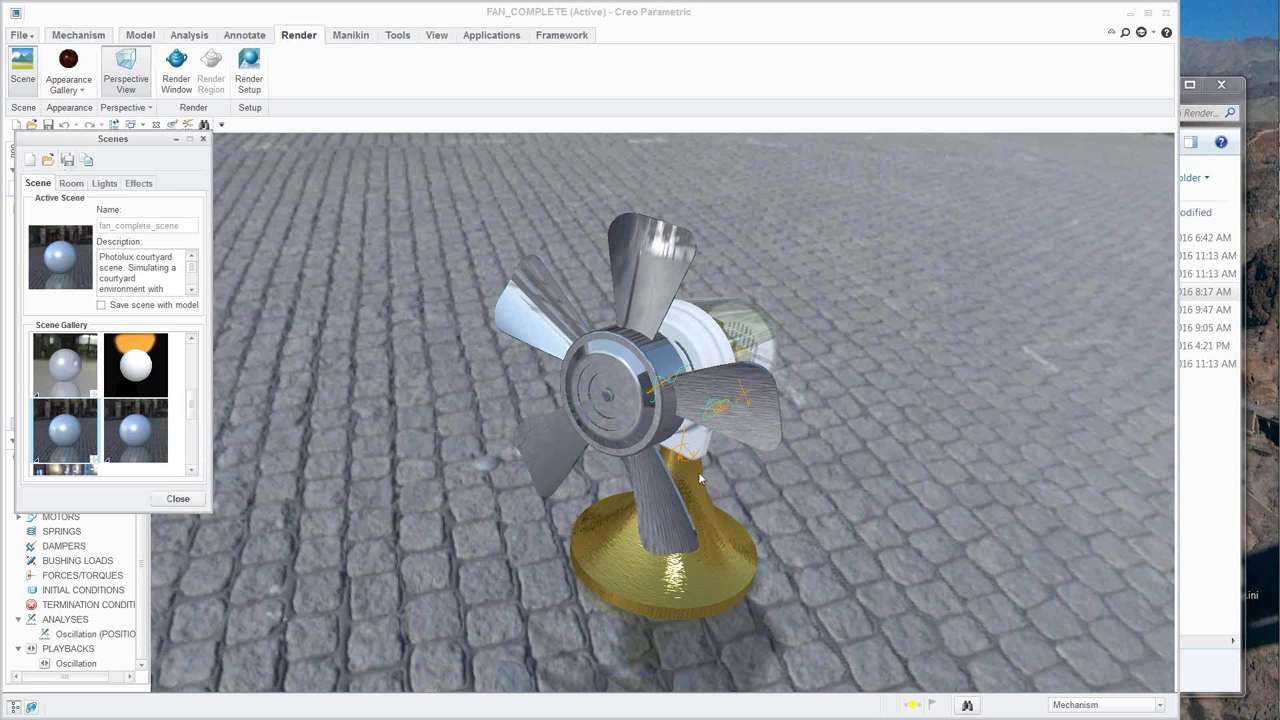
click(778, 491)
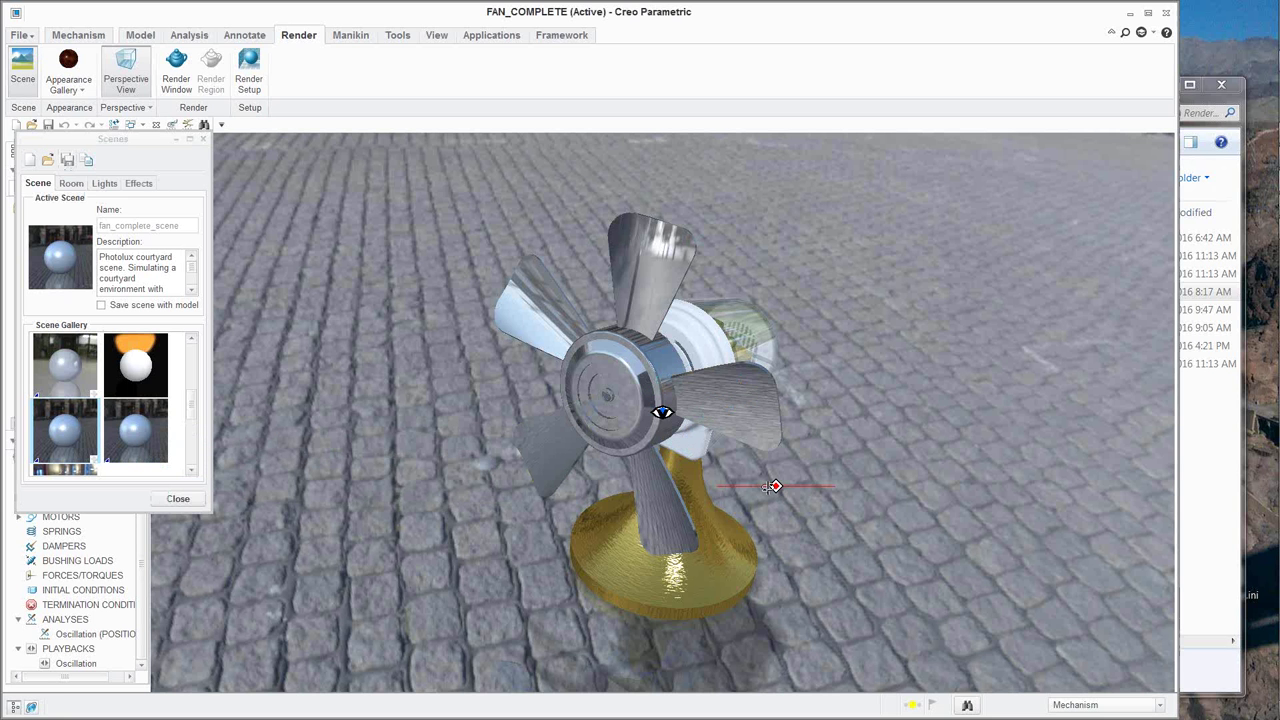
middle_drag(773, 487, 836, 417)
scroll(832, 457, down, 1)
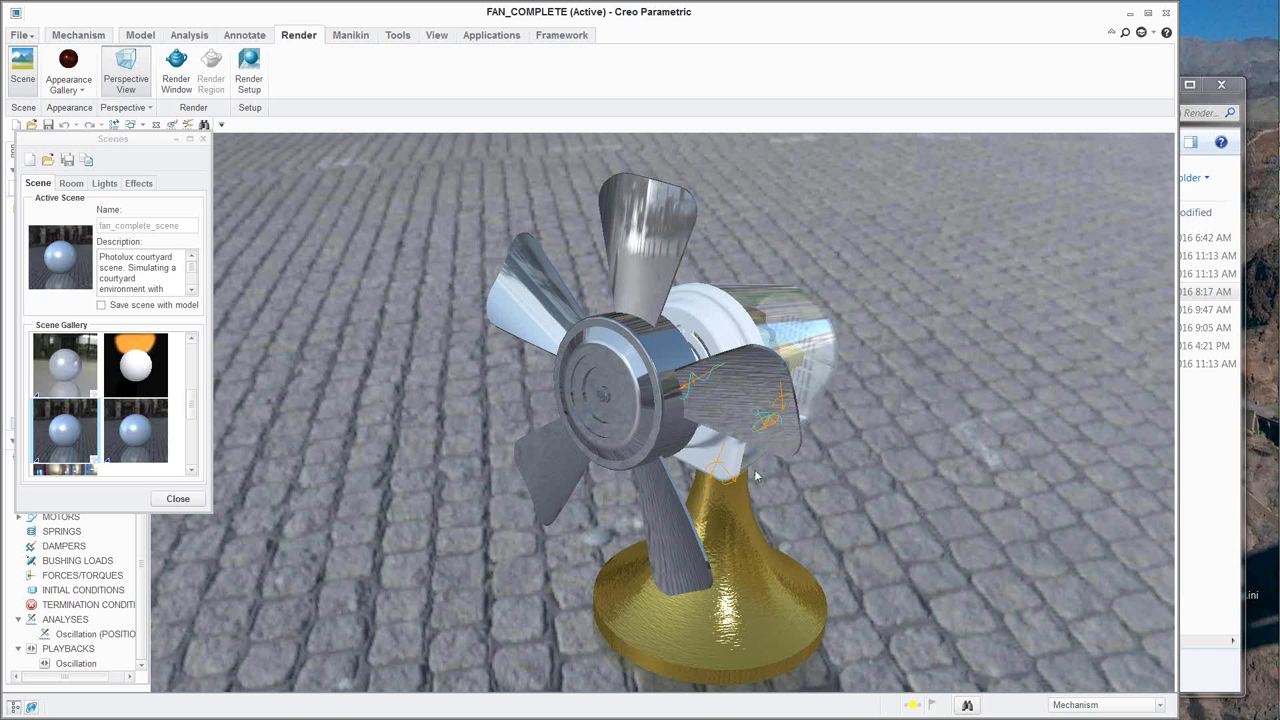
middle_drag(806, 469, 745, 478)
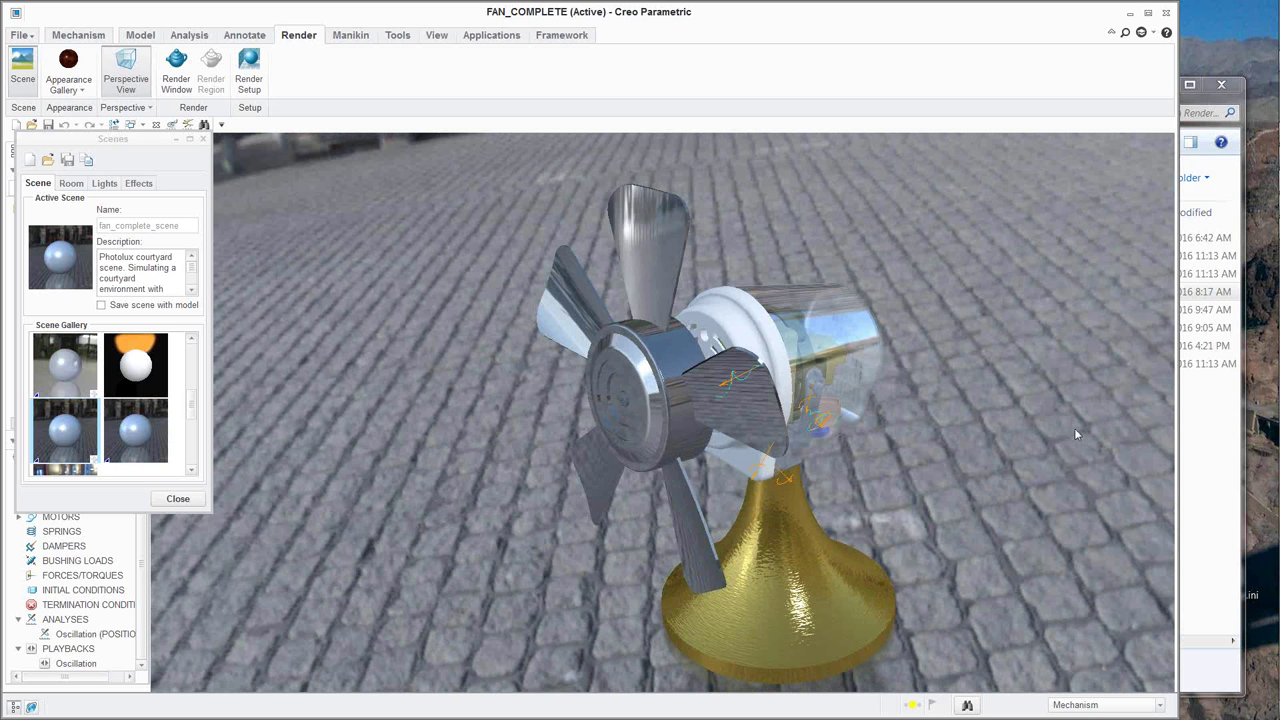
scroll(1074, 428, up, 4)
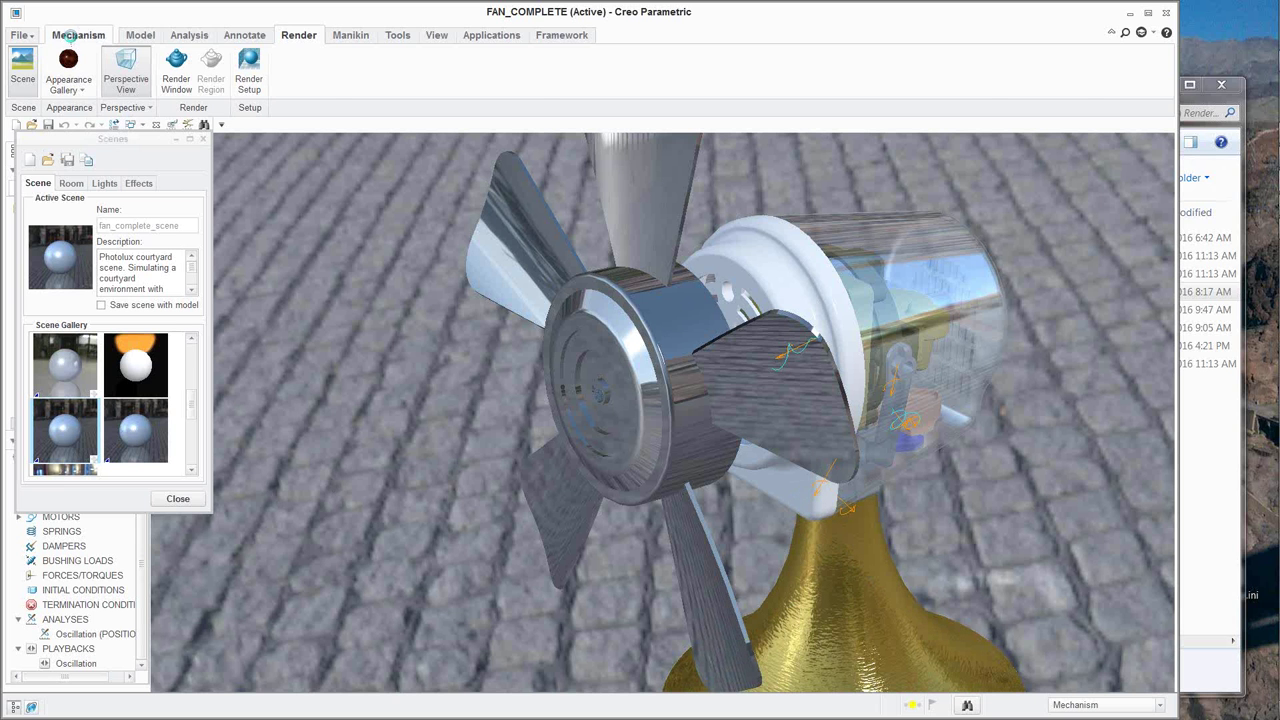
Close the Mechanism application, saving the motion results as Oscillation.pbk in the Desk Fan MDX folder.
click(78, 35)
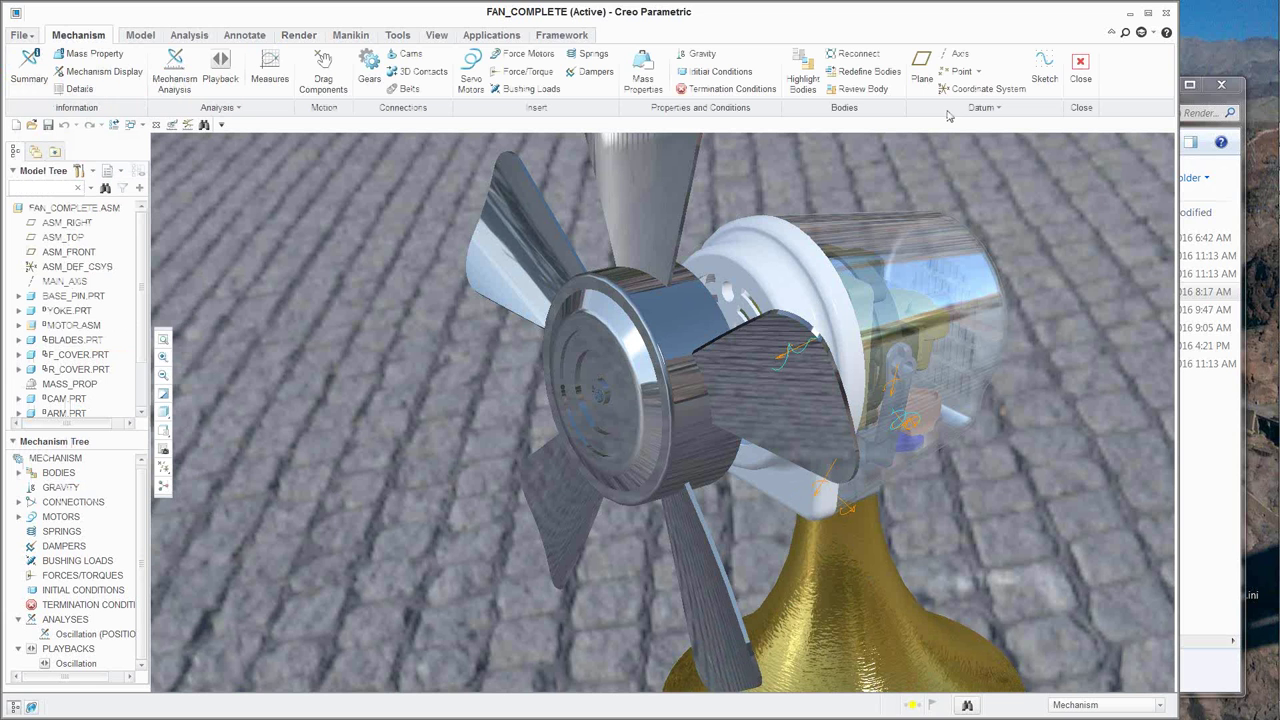
click(1078, 68)
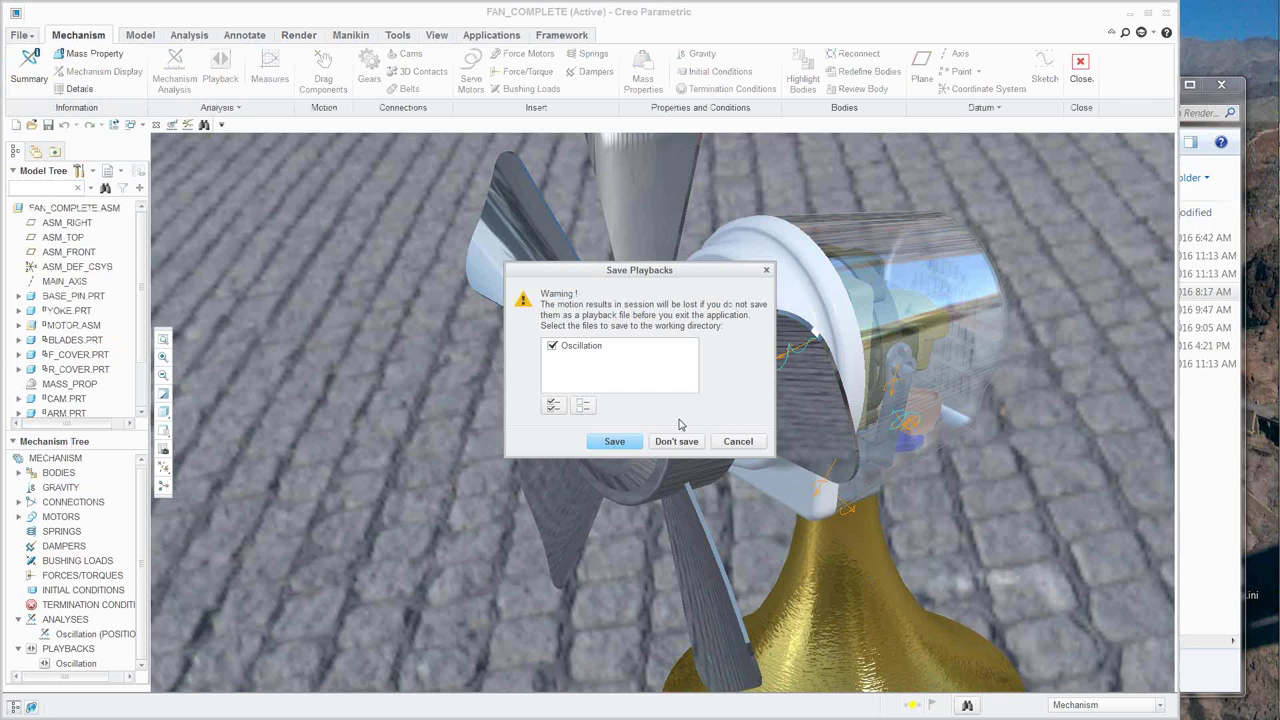
click(627, 444)
click(573, 408)
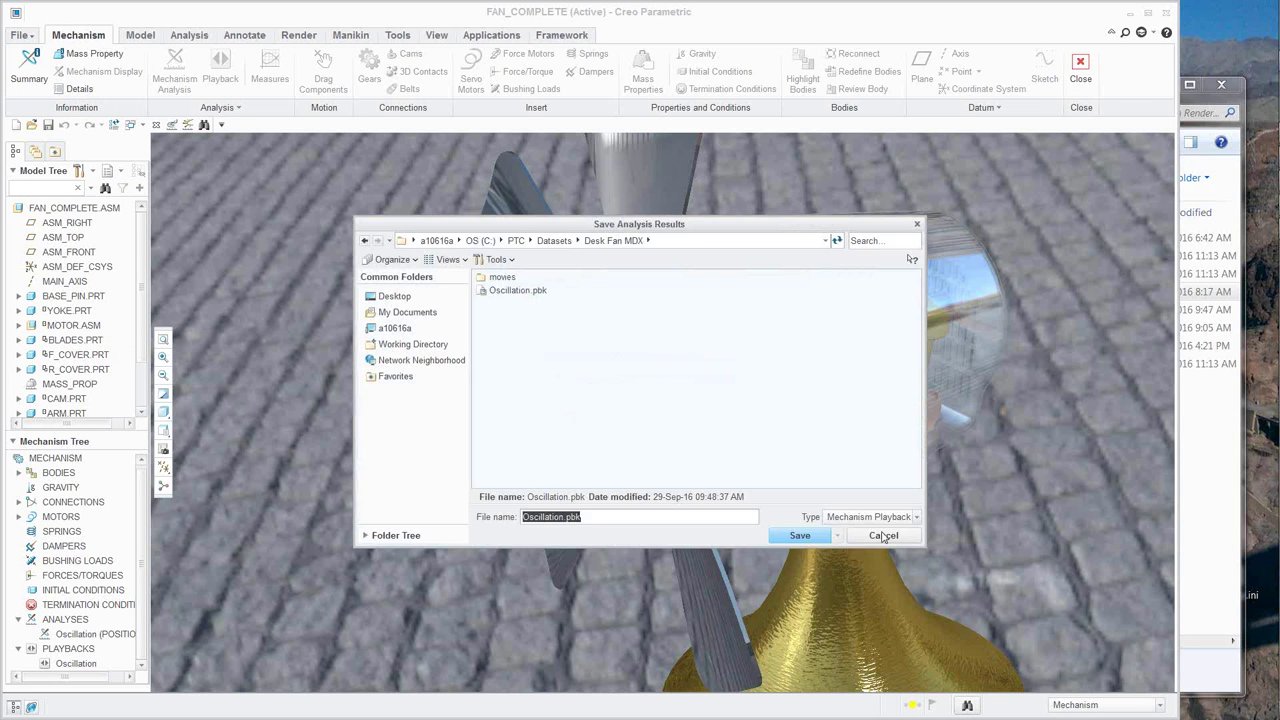
click(799, 535)
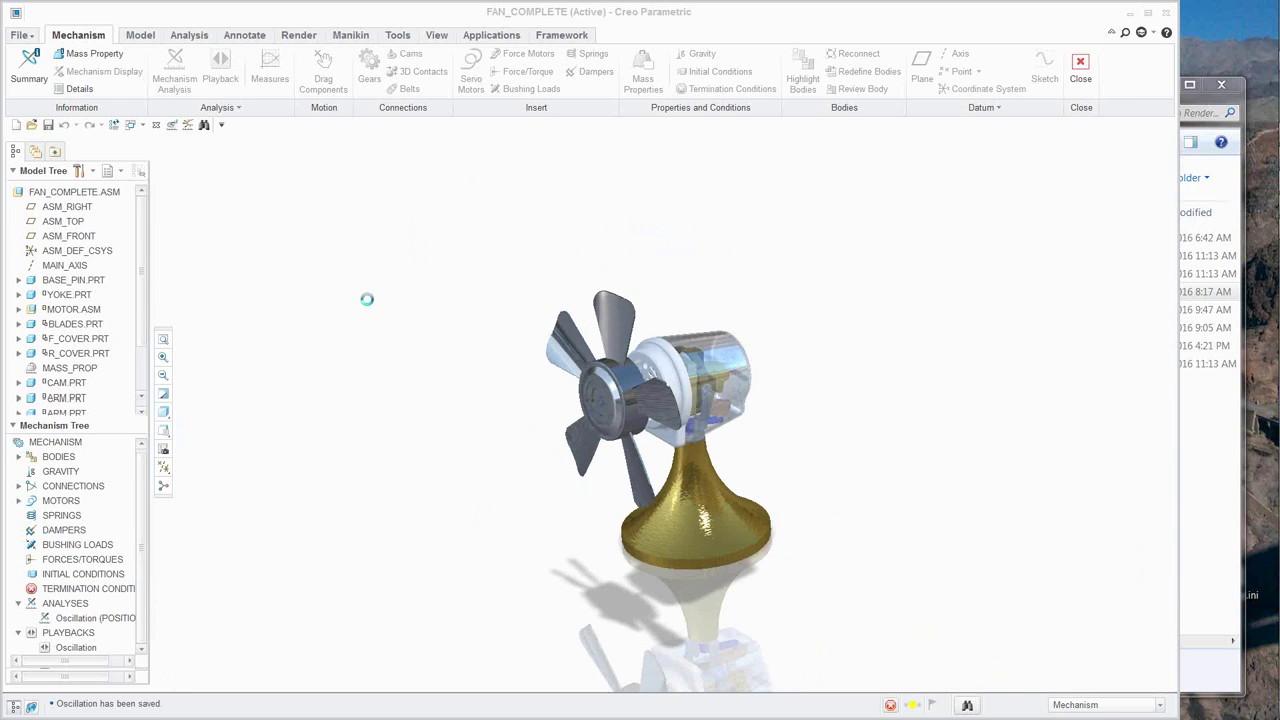
Display the fan assembly in perspective for rendering and open the scene's light settings with the whole fan in view.
click(224, 35)
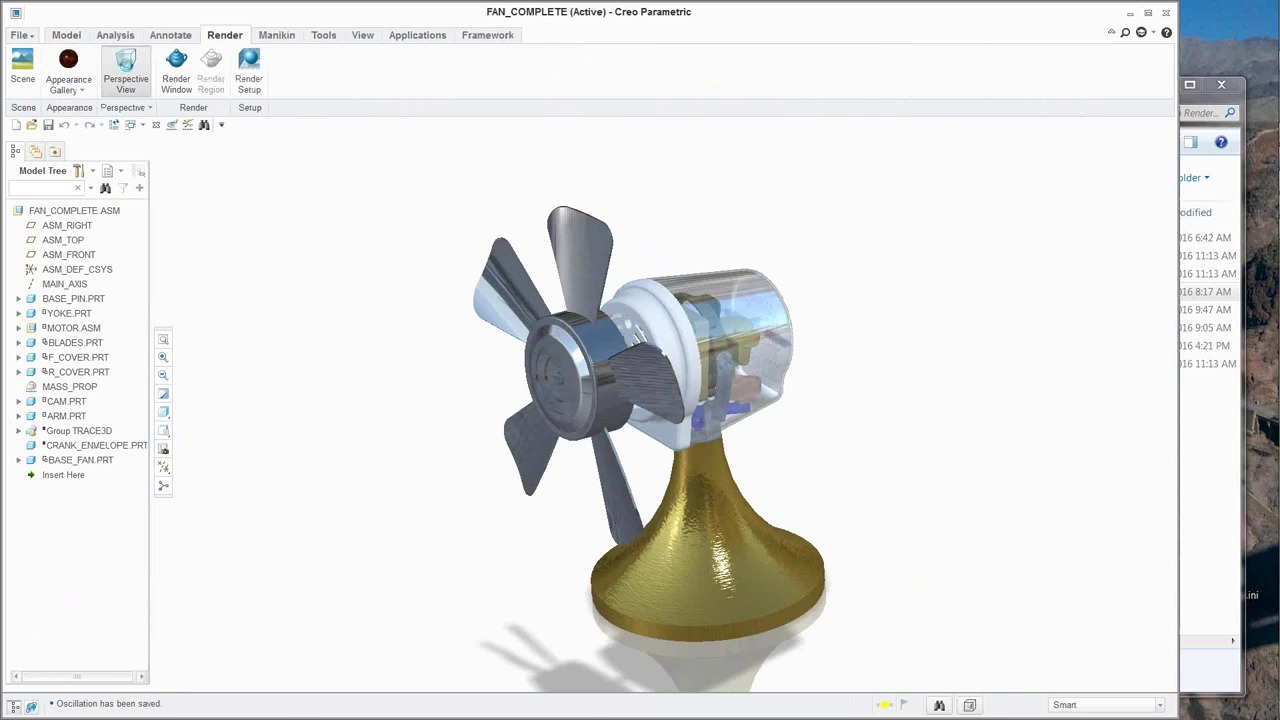
click(125, 70)
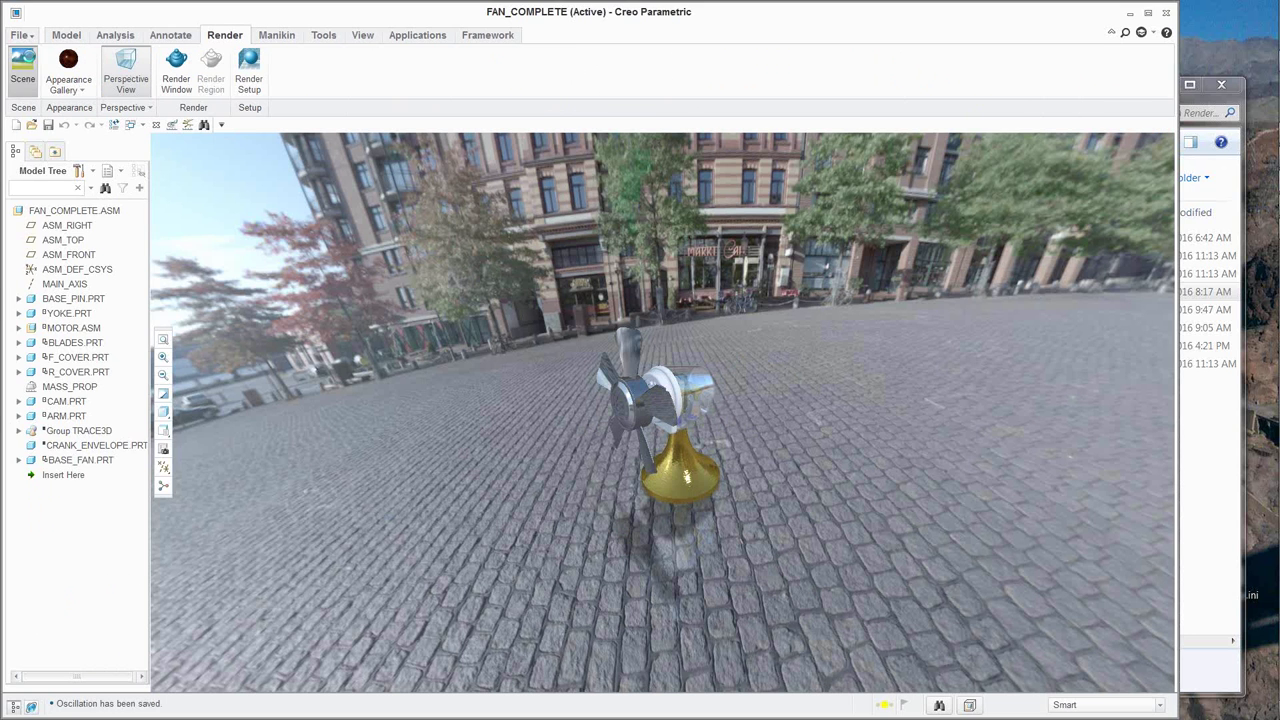
click(22, 68)
click(105, 184)
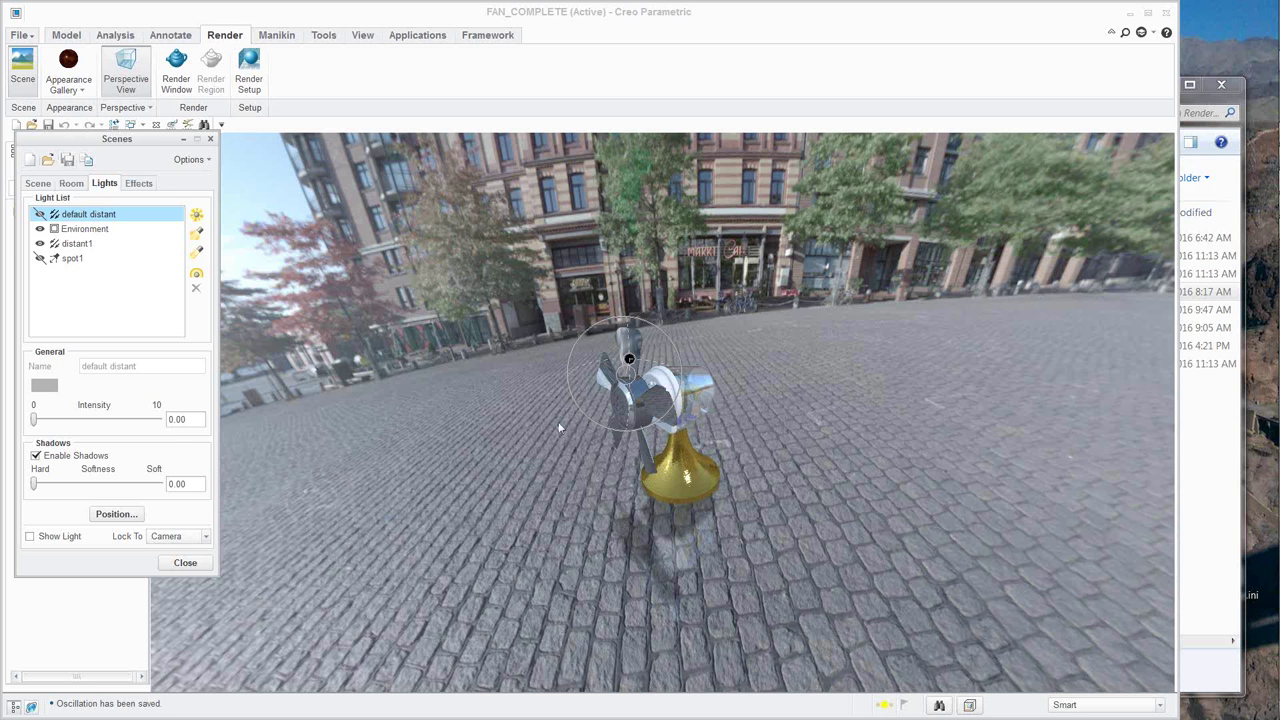
scroll(576, 423, down, 8)
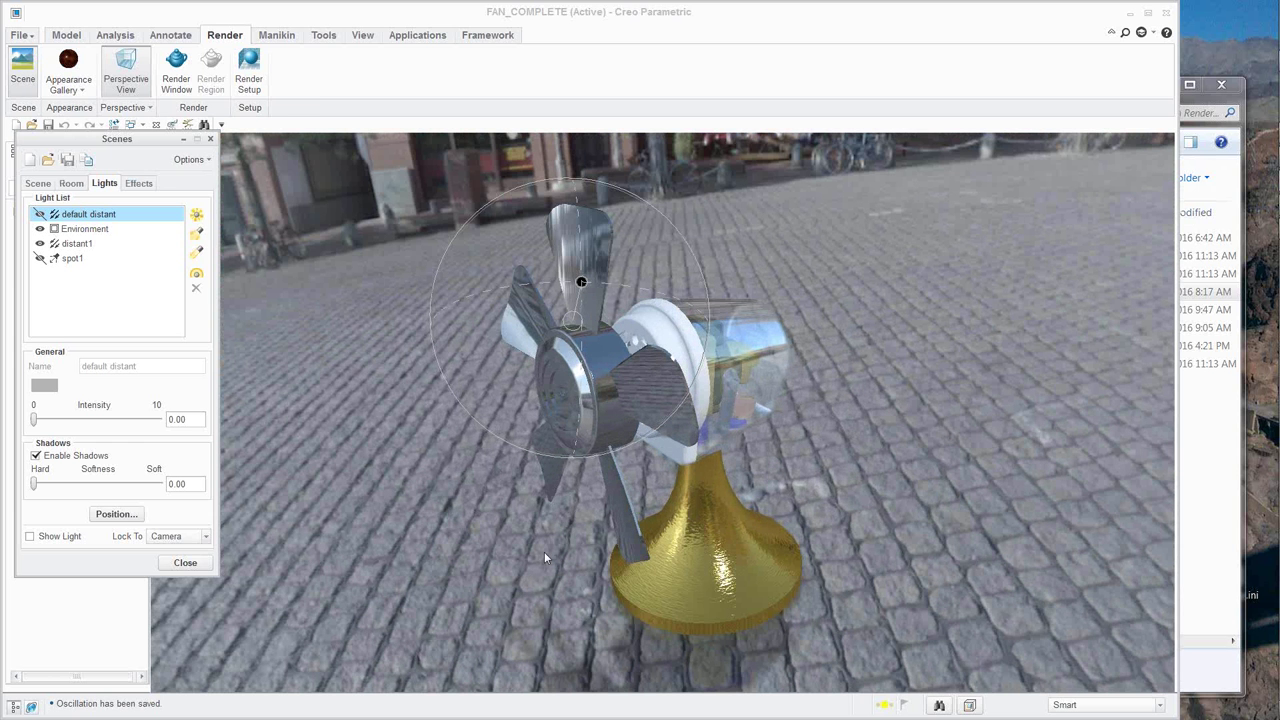
middle_drag(544, 551, 852, 563)
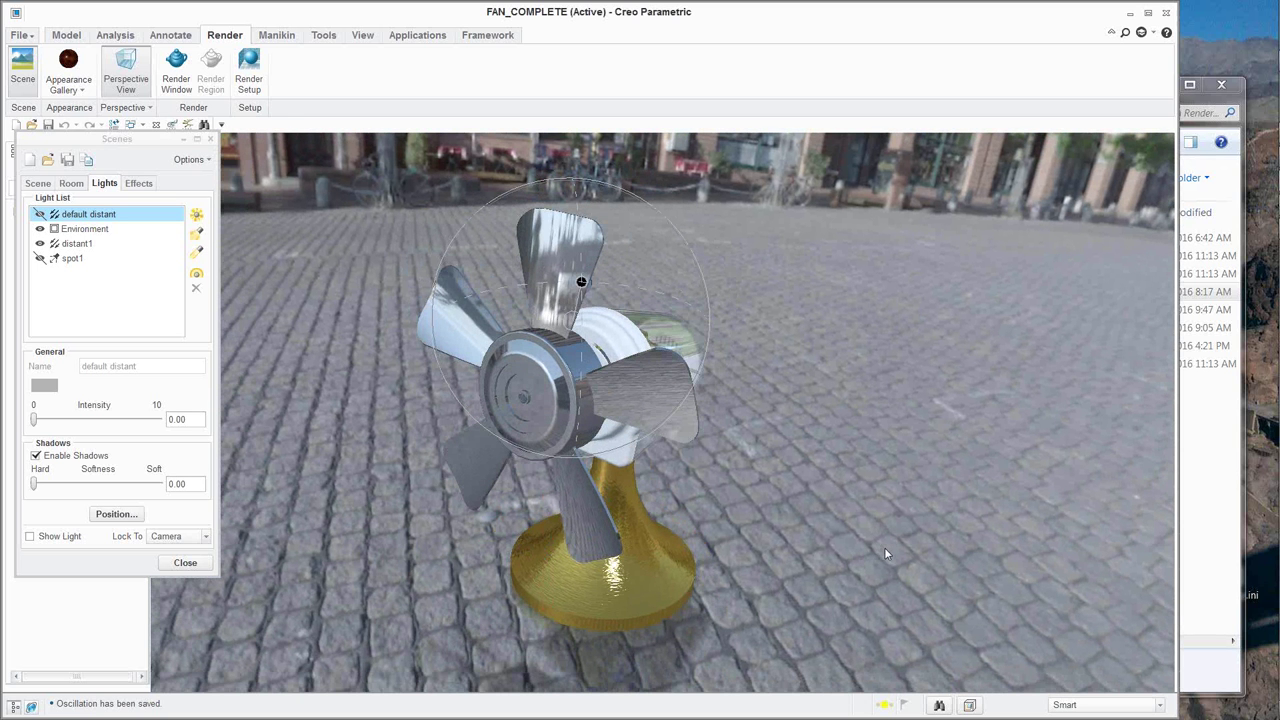
middle_drag(884, 547, 799, 490)
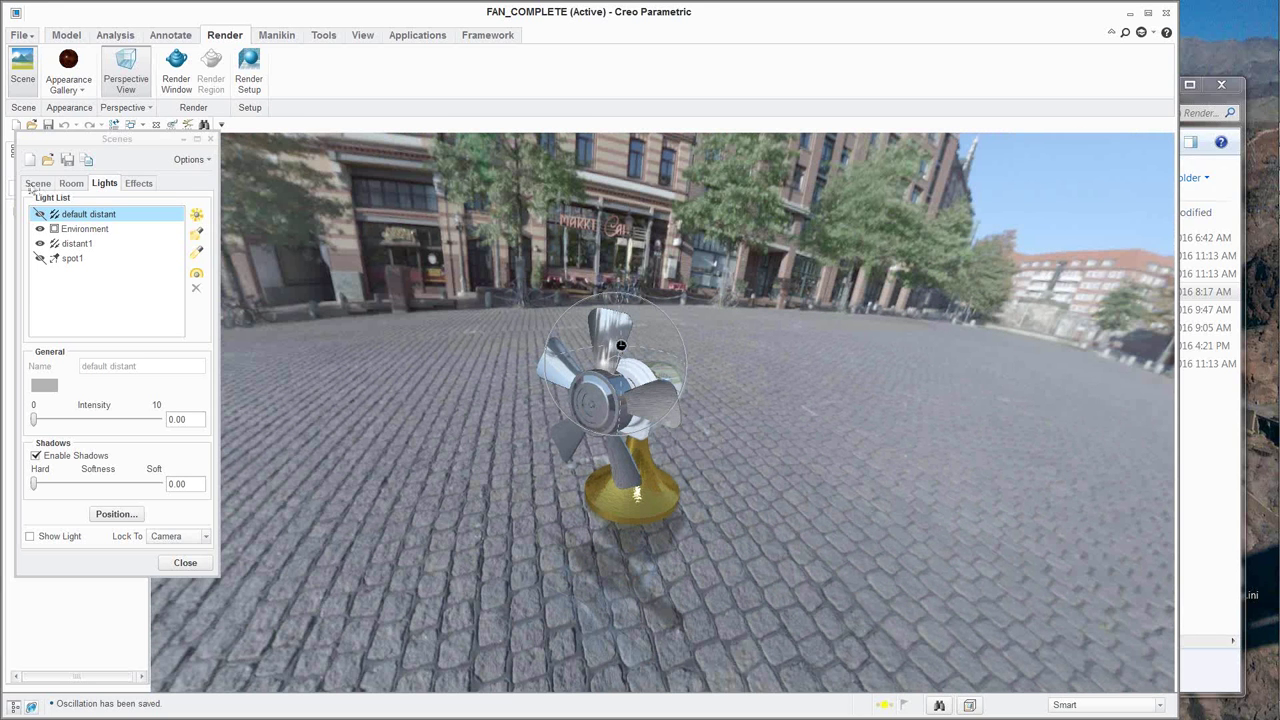
Make a copy of the first scene in the scene gallery.
click(35, 184)
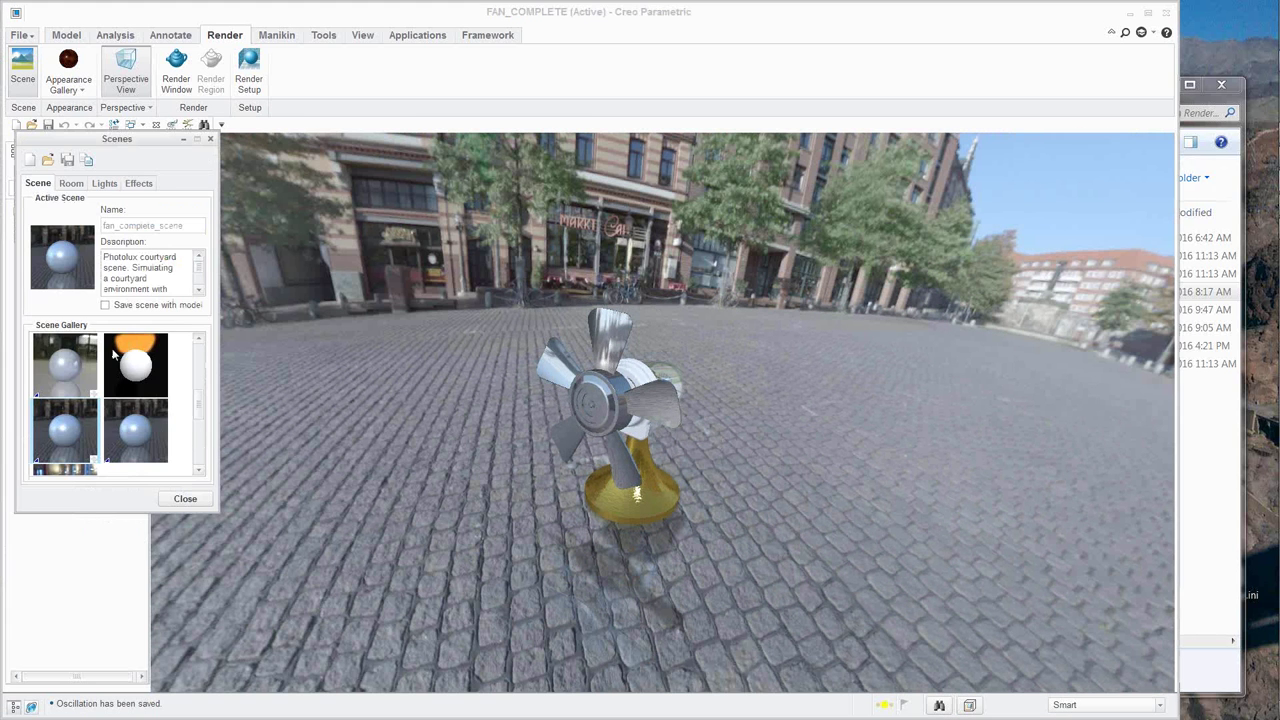
click(197, 397)
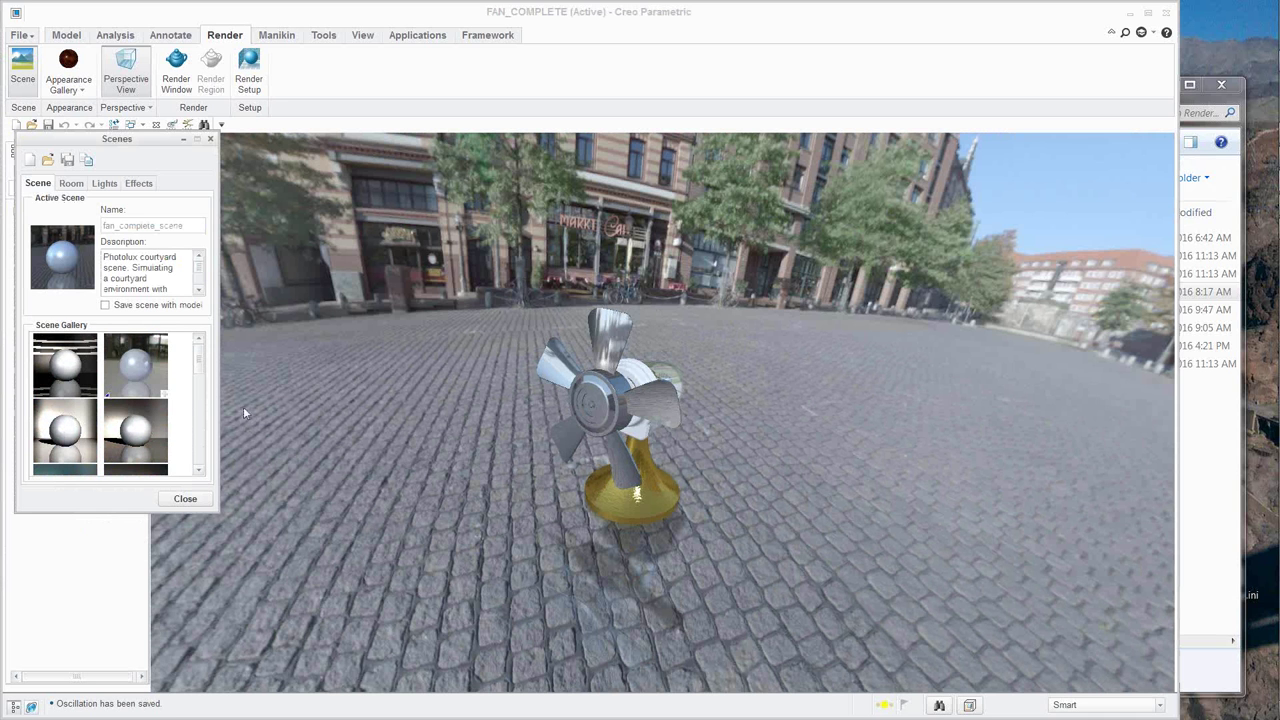
right_click(66, 362)
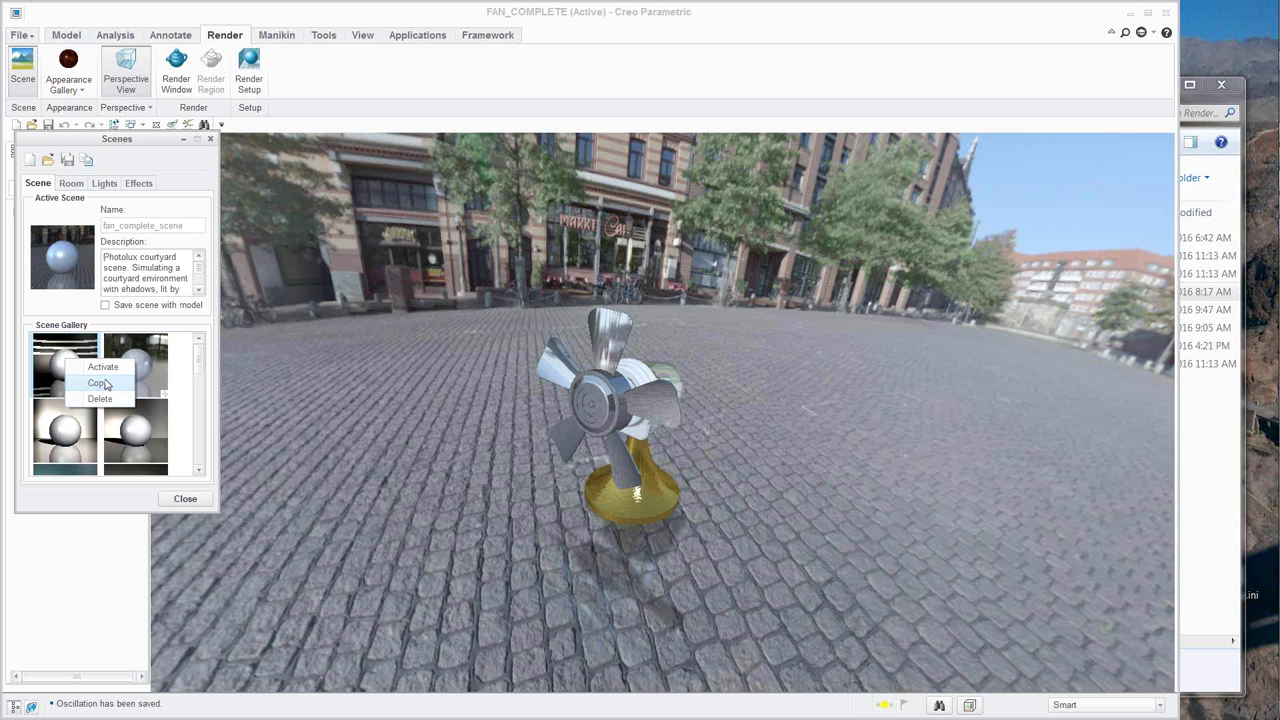
click(100, 383)
right_click(66, 374)
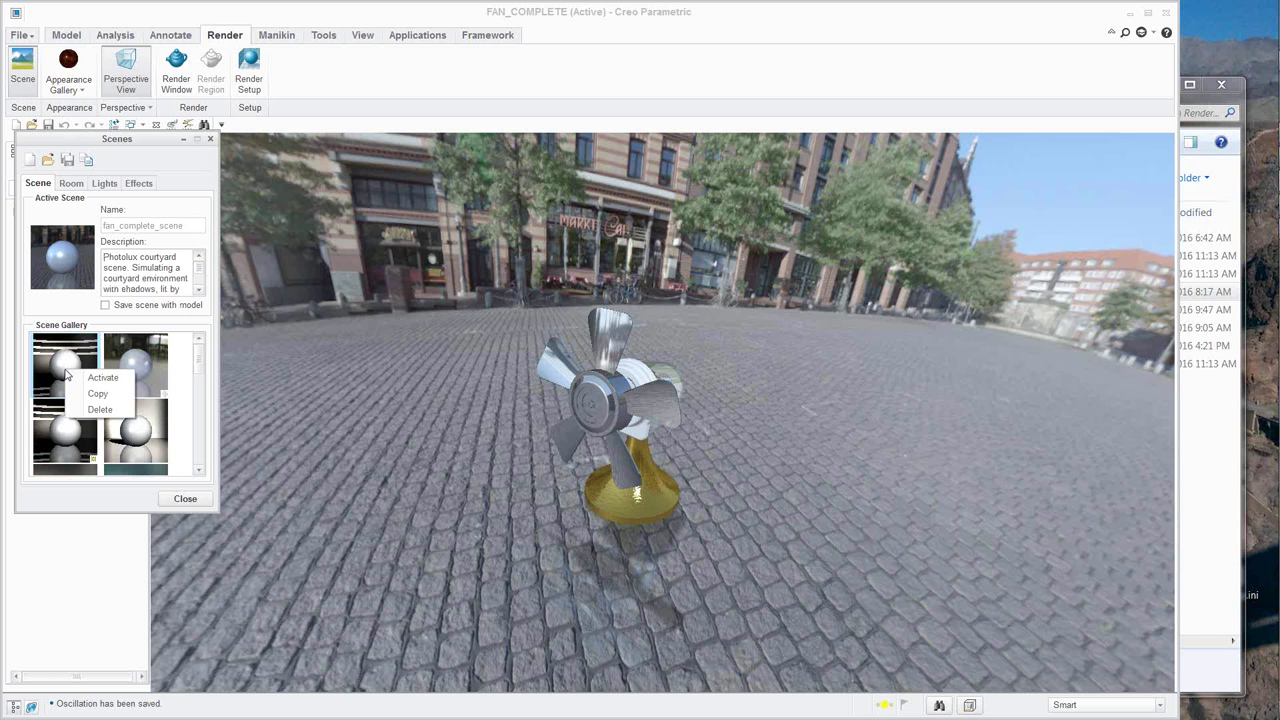
click(391, 369)
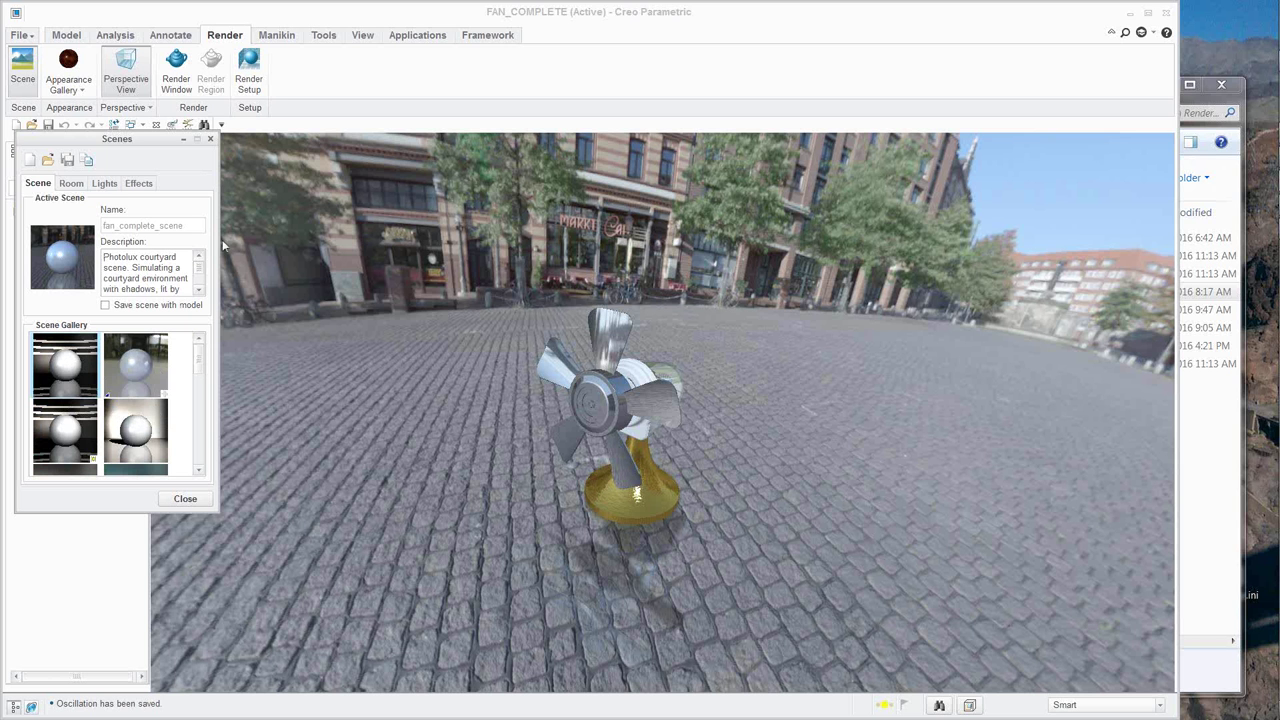
Display the scene's room settings with the floor in view and open the ceiling's appearance for editing.
click(85, 183)
click(38, 183)
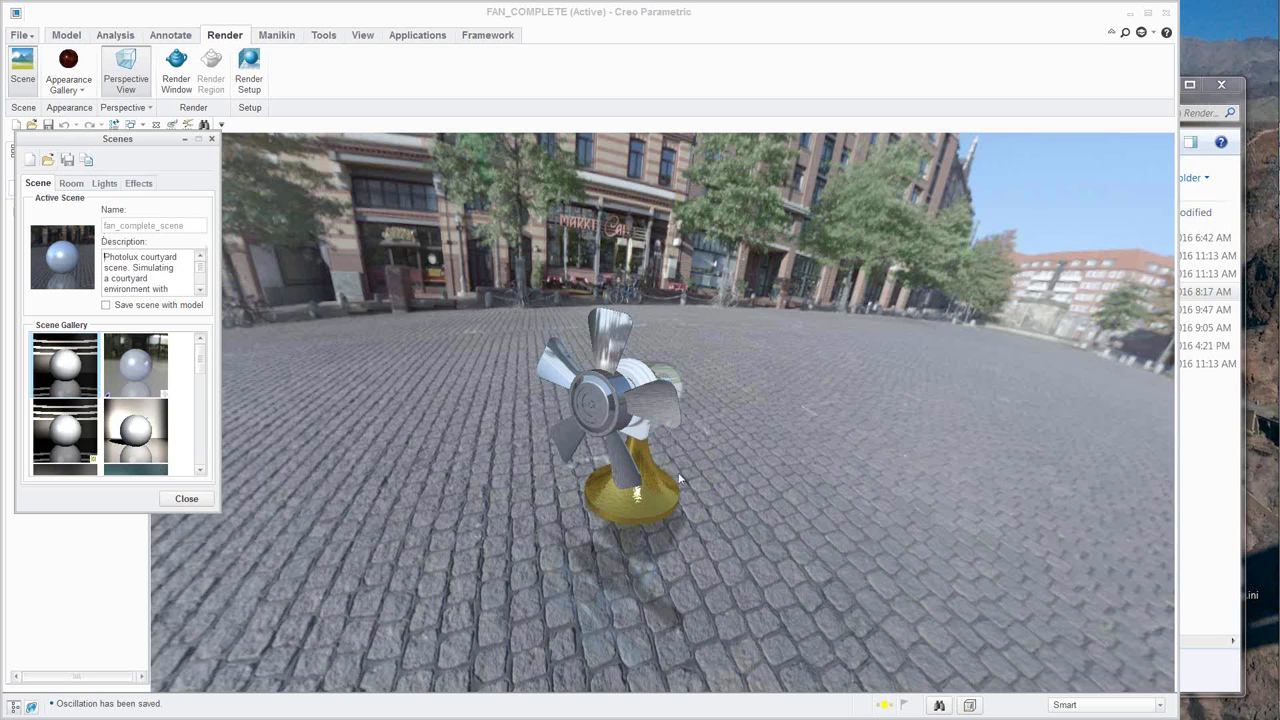
middle_drag(737, 509, 735, 505)
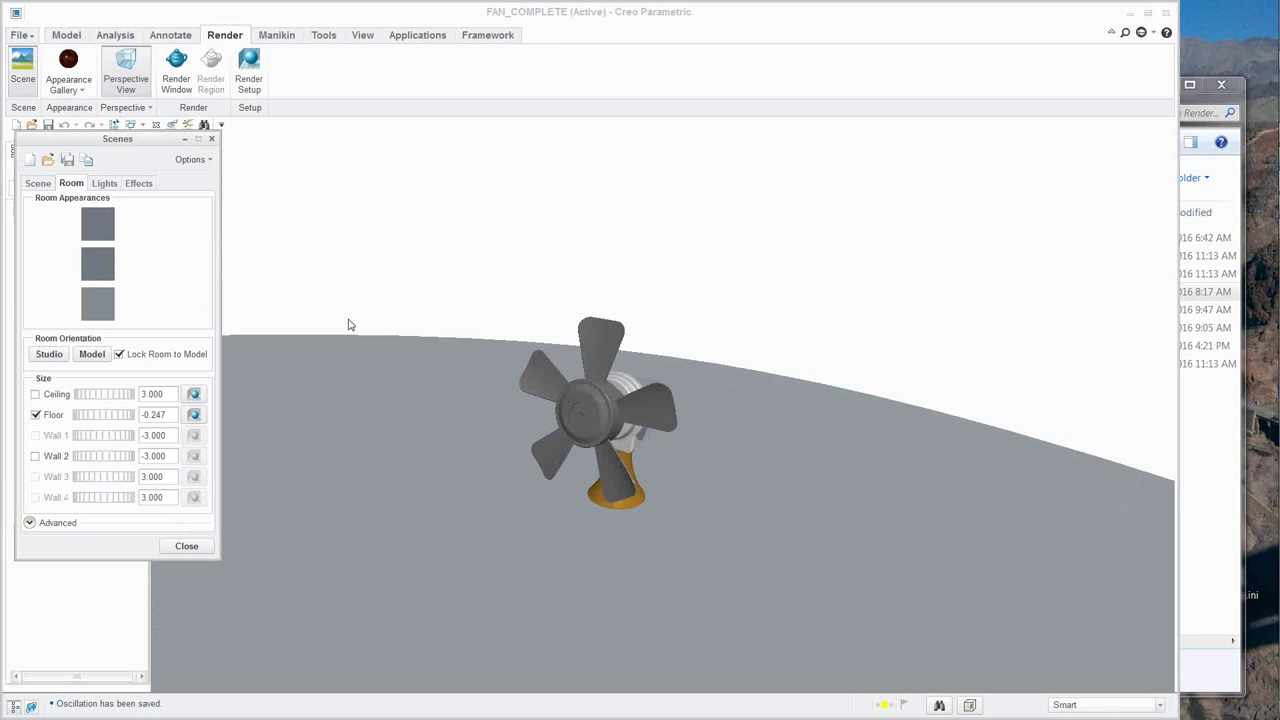
scroll(873, 549, down, 3)
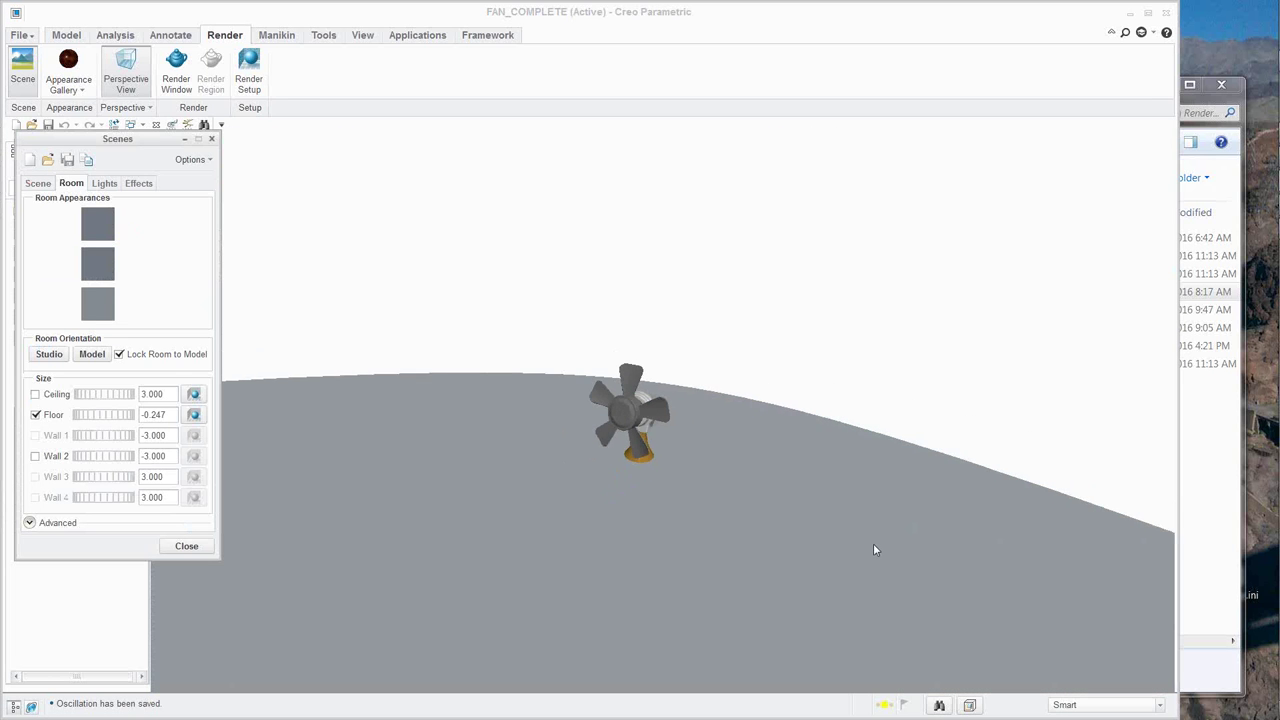
double_click(88, 230)
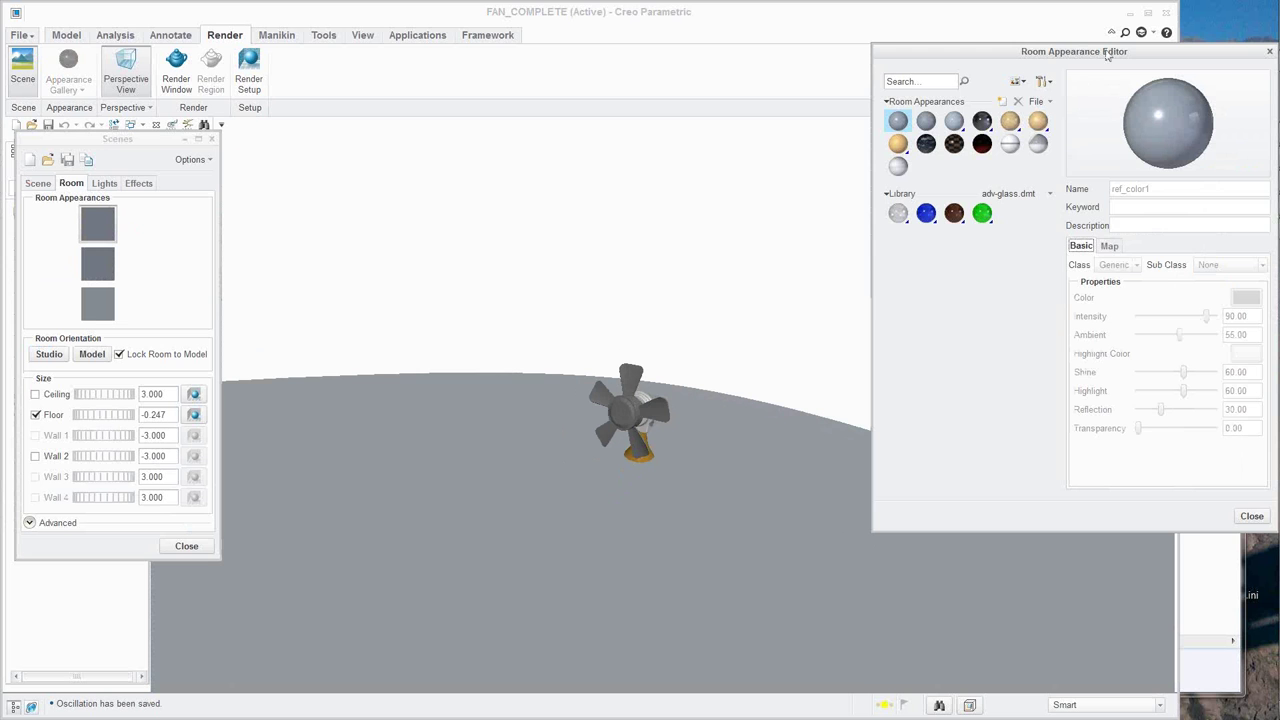
drag(1166, 58, 1120, 52)
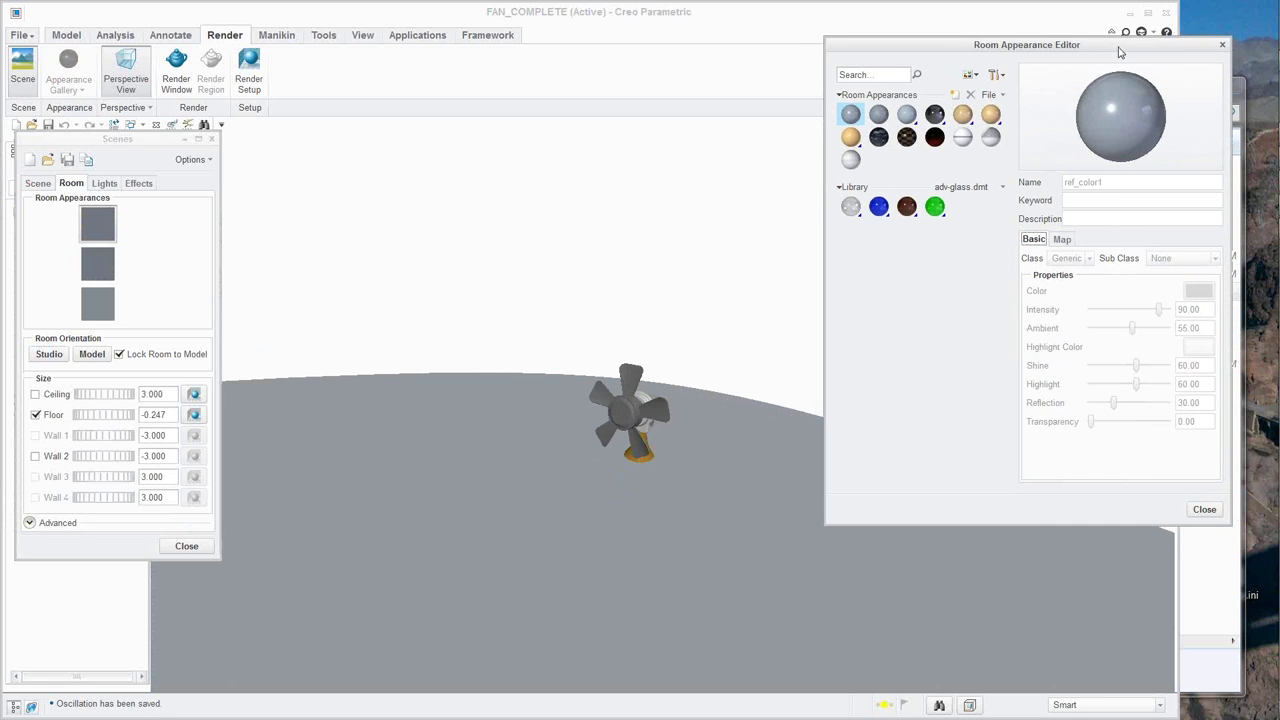
Create a new room appearance from enhanced-realism-wall4 and reassign ref_color1 to the ceiling.
click(850, 161)
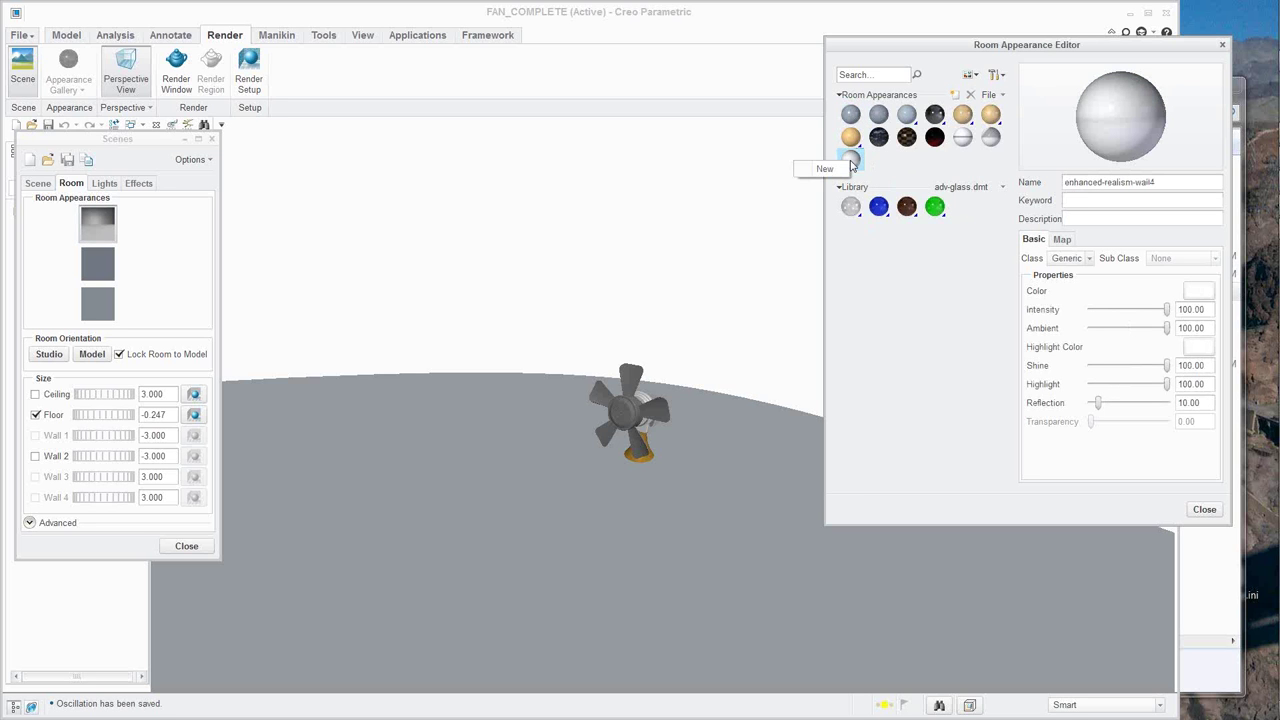
click(843, 165)
click(853, 116)
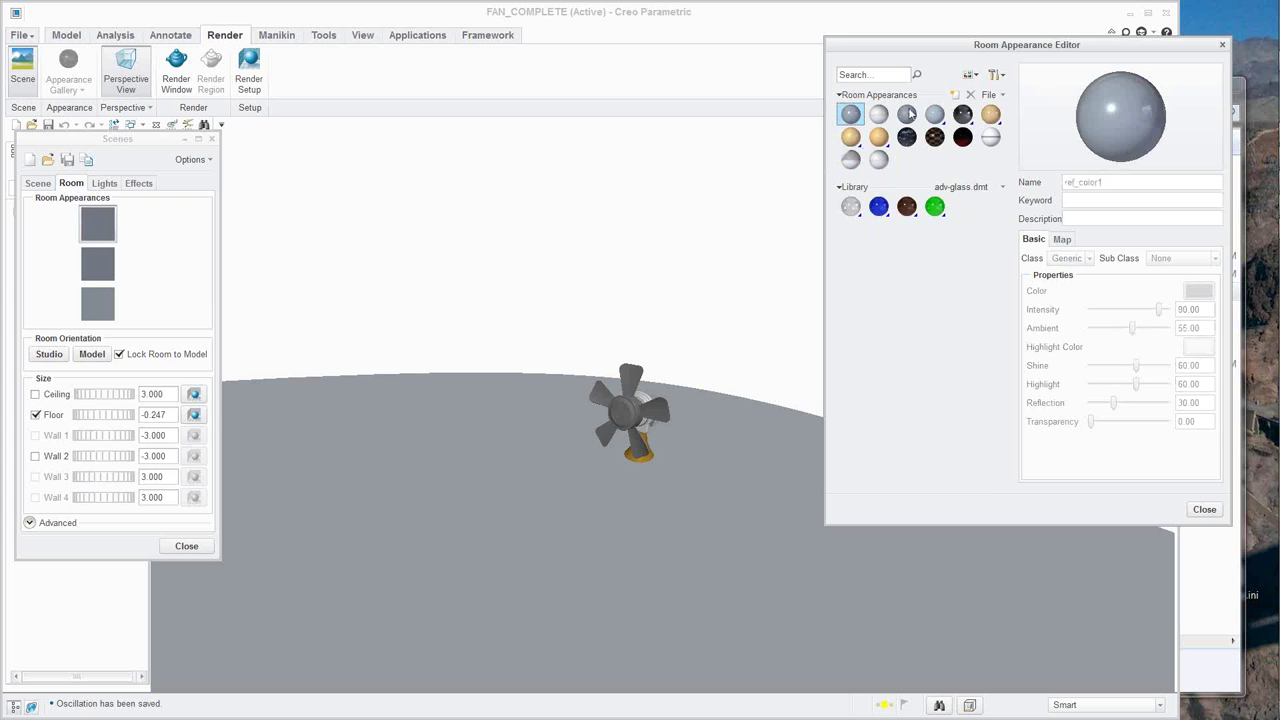
Assign the editable <ref_color1> appearance to the ceiling and rename it with a short first name.
click(906, 114)
drag(1131, 183, 1013, 183)
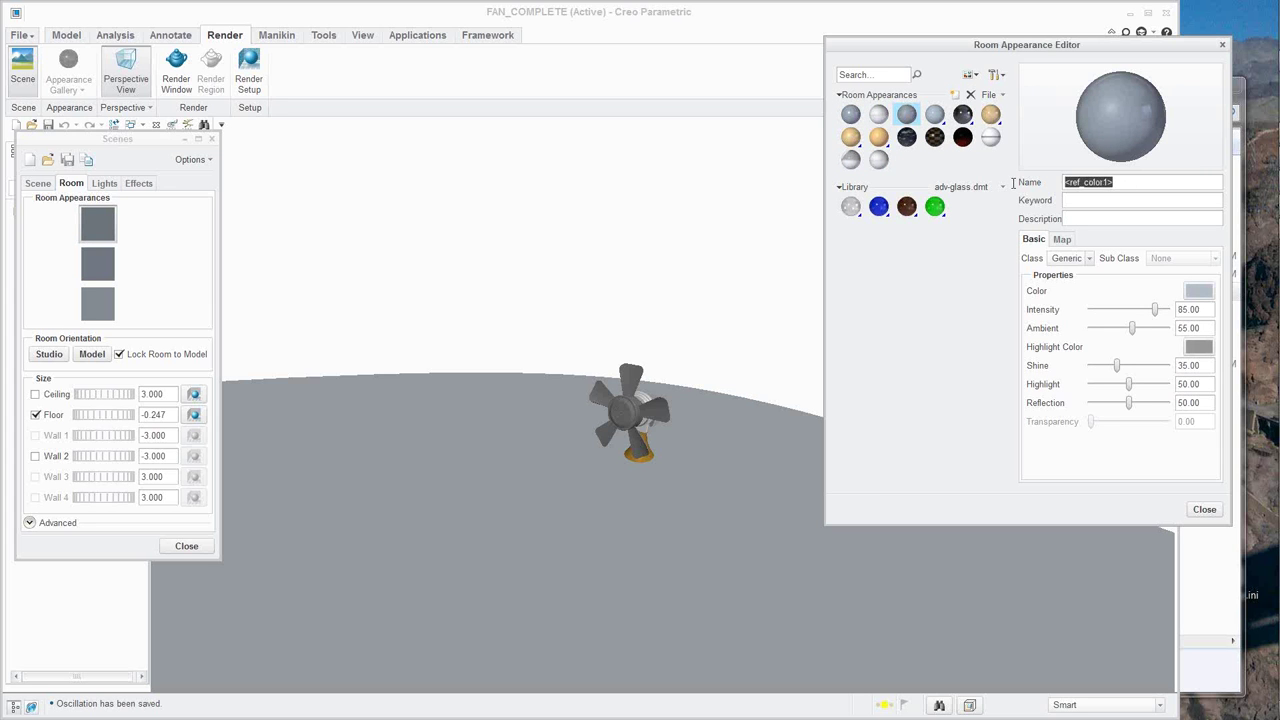
text(dan)
Set the renamed appearance's color texture to the image window-w-bookshelves.tx3 from the scenery texture folder.
click(1062, 239)
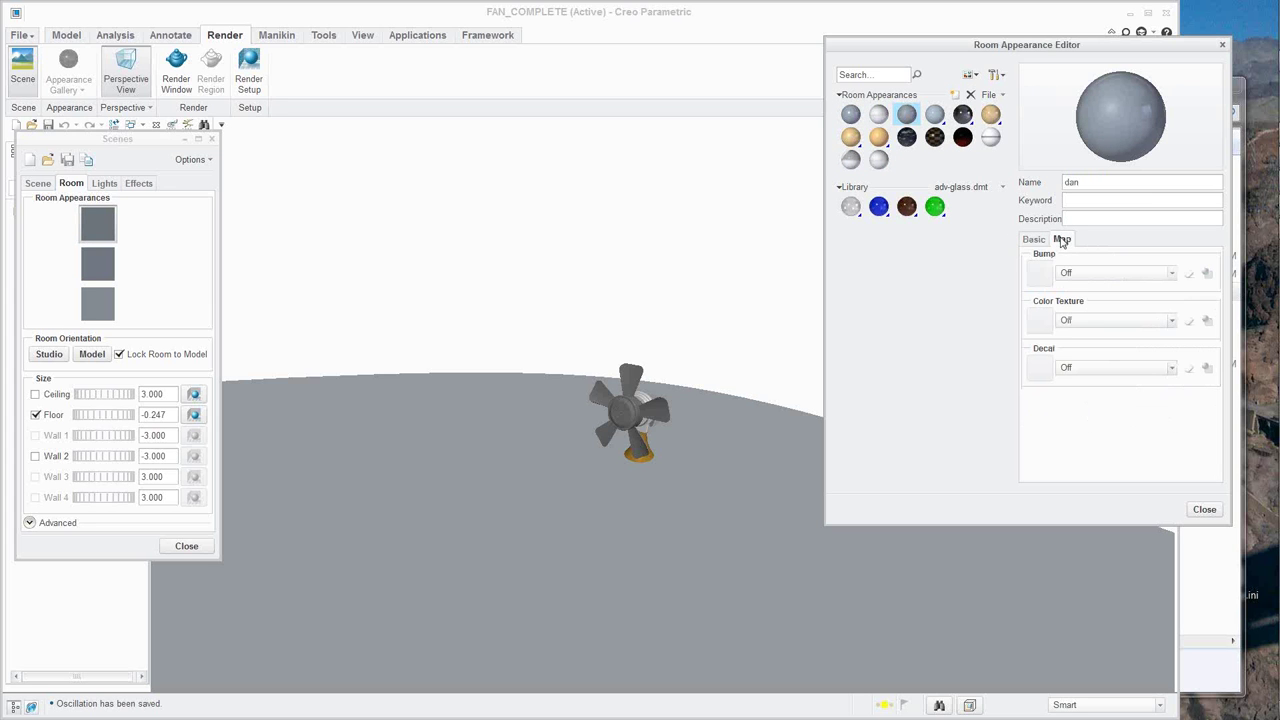
click(1153, 324)
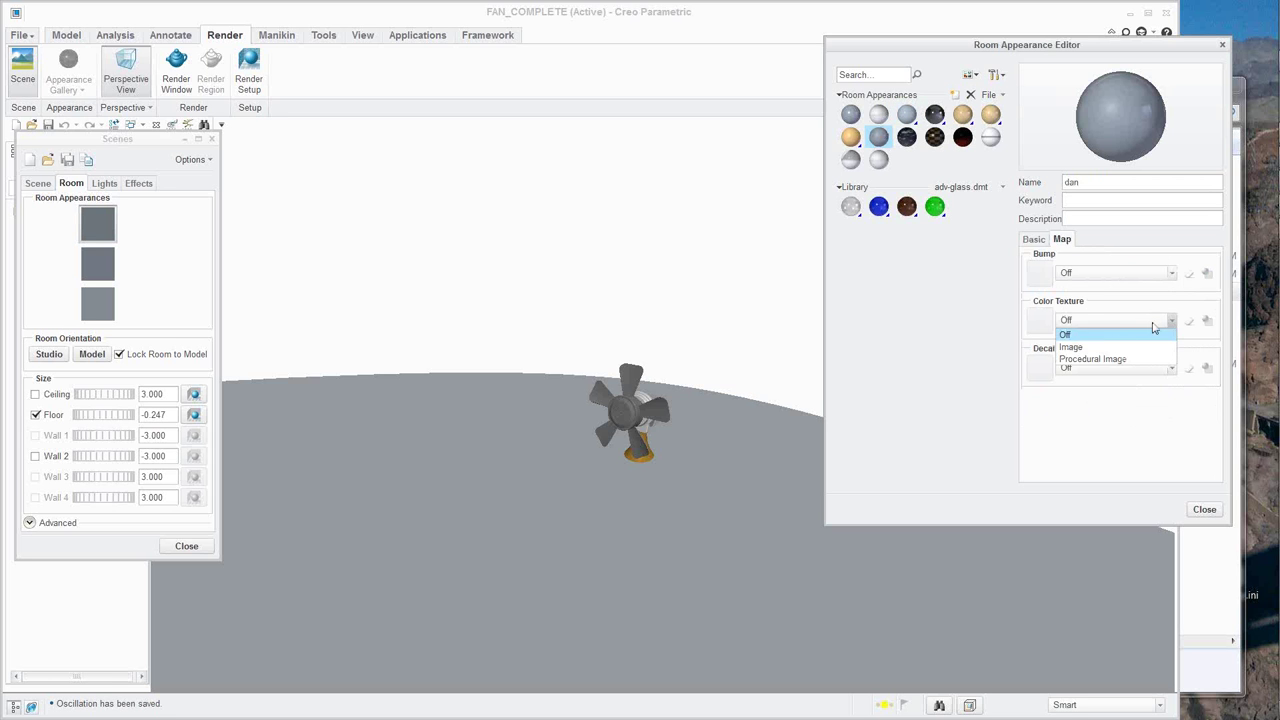
click(1107, 348)
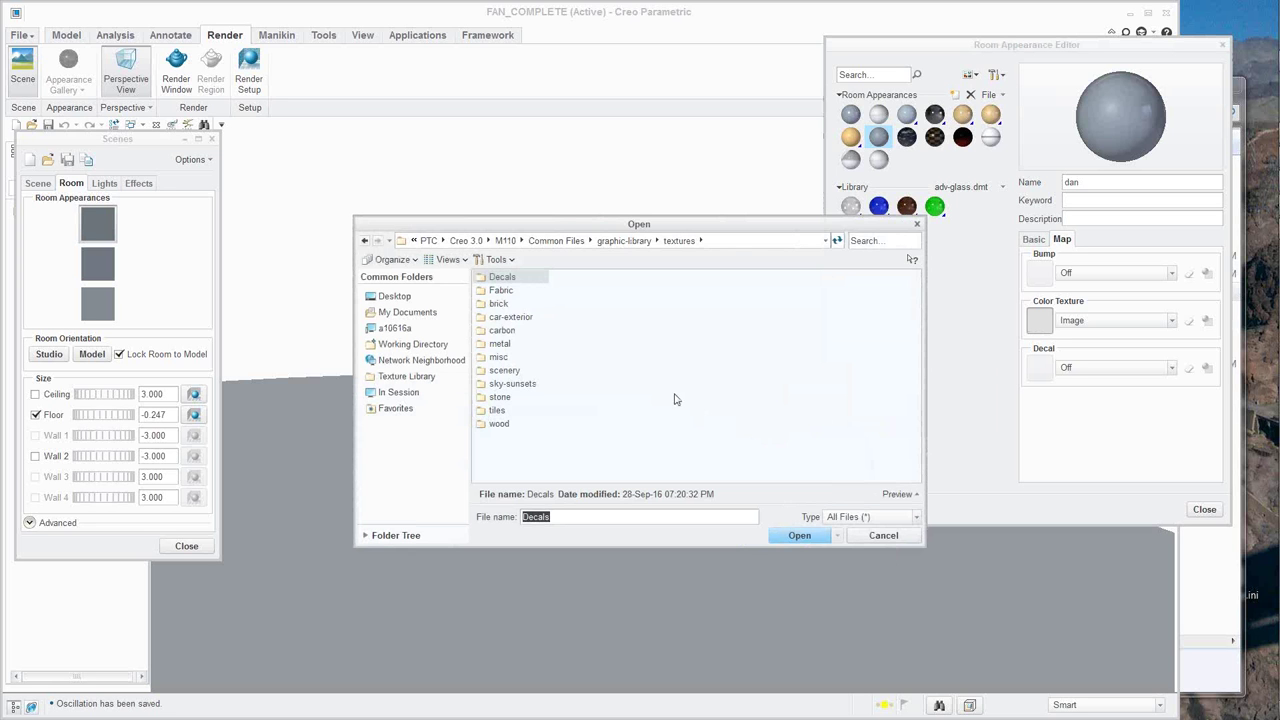
double_click(502, 370)
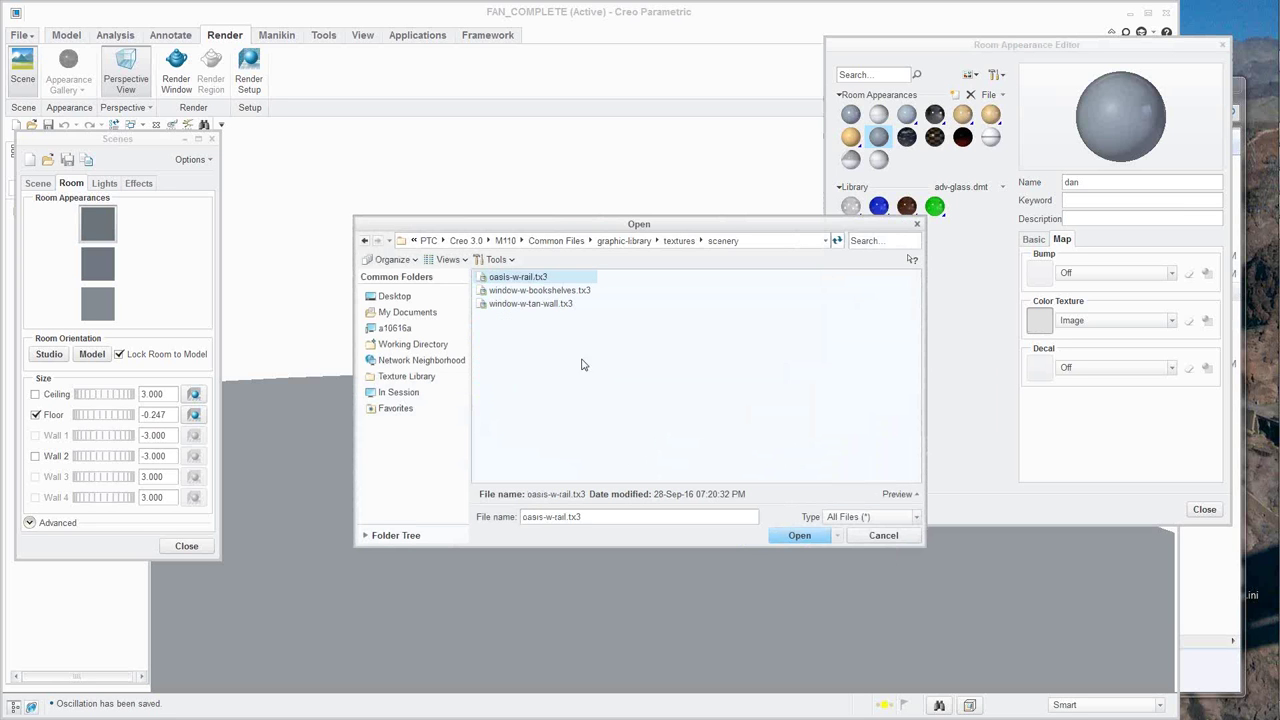
double_click(528, 291)
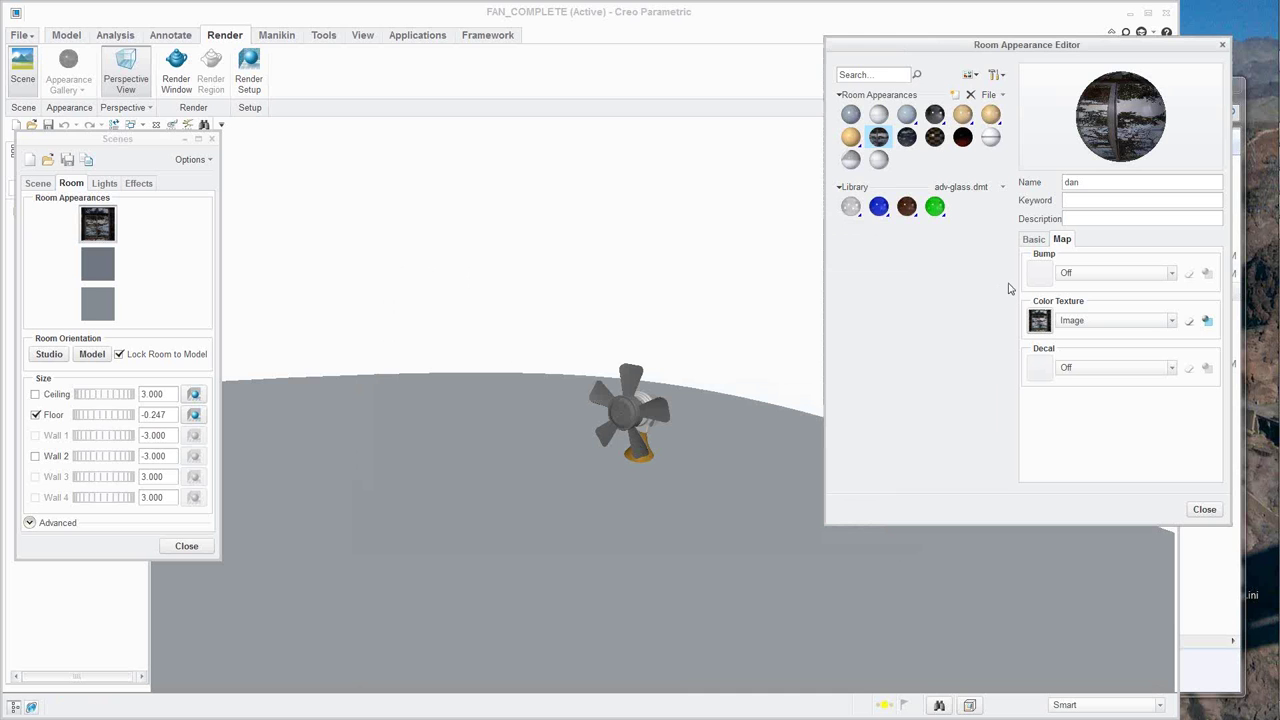
Turn on Wall 2 of the room, close the appearance editor and view the wall around the fan.
click(35, 456)
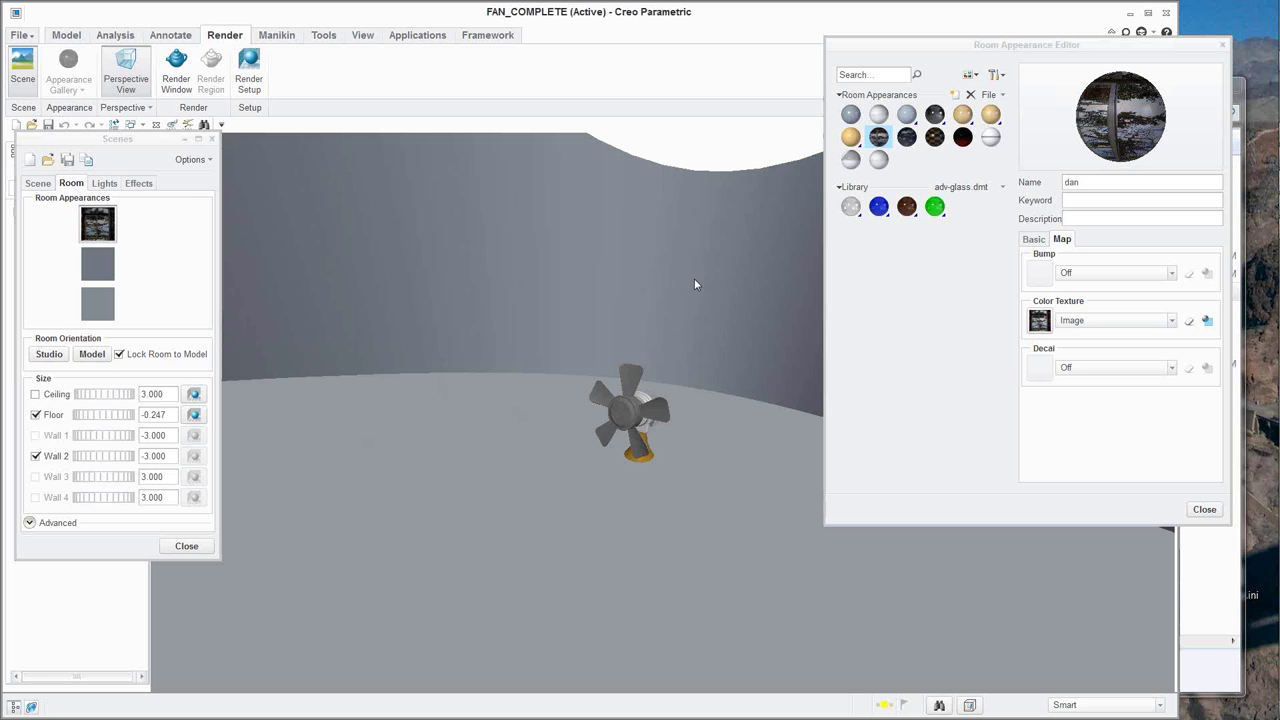
click(1204, 511)
scroll(723, 443, down, 3)
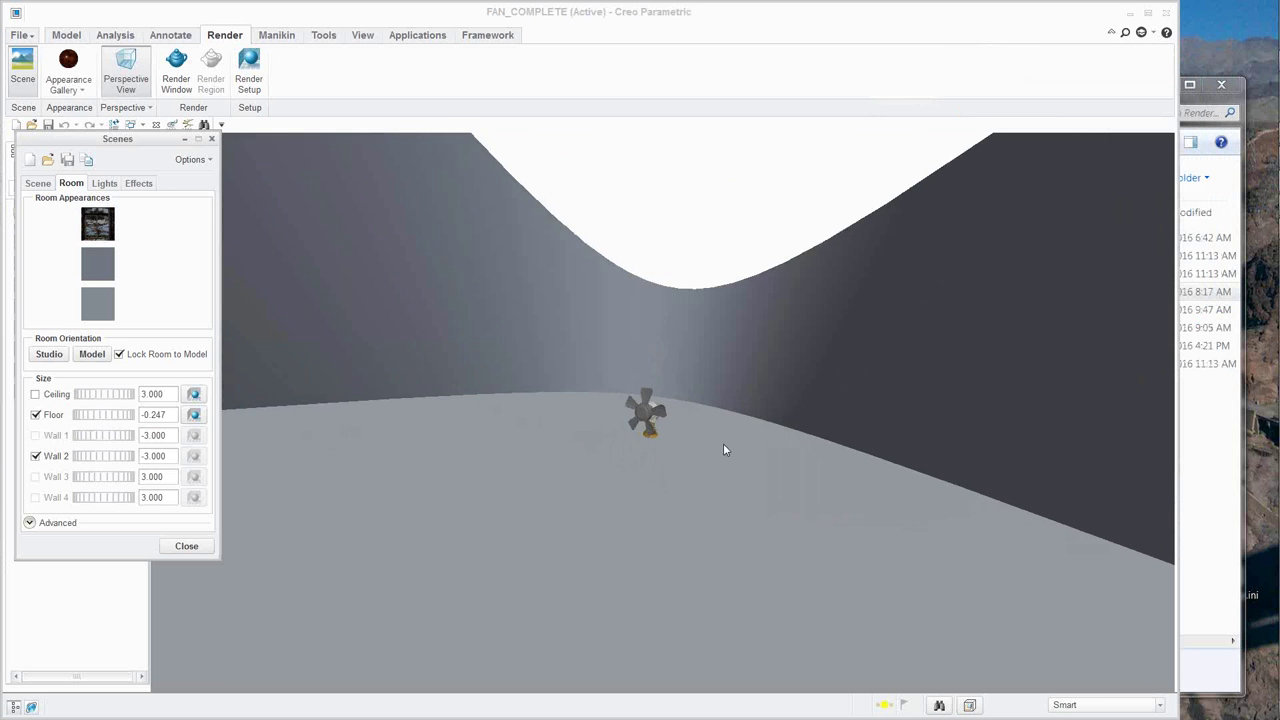
scroll(723, 443, up, 2)
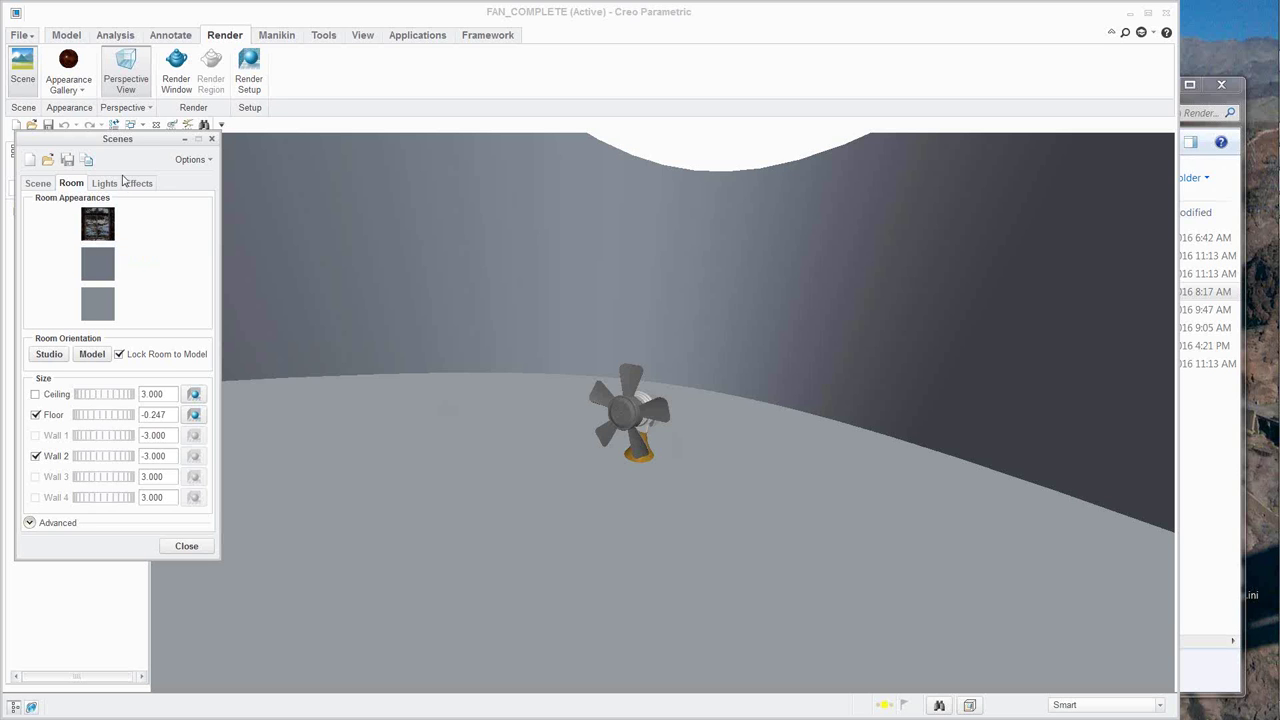
middle_drag(648, 416, 677, 491)
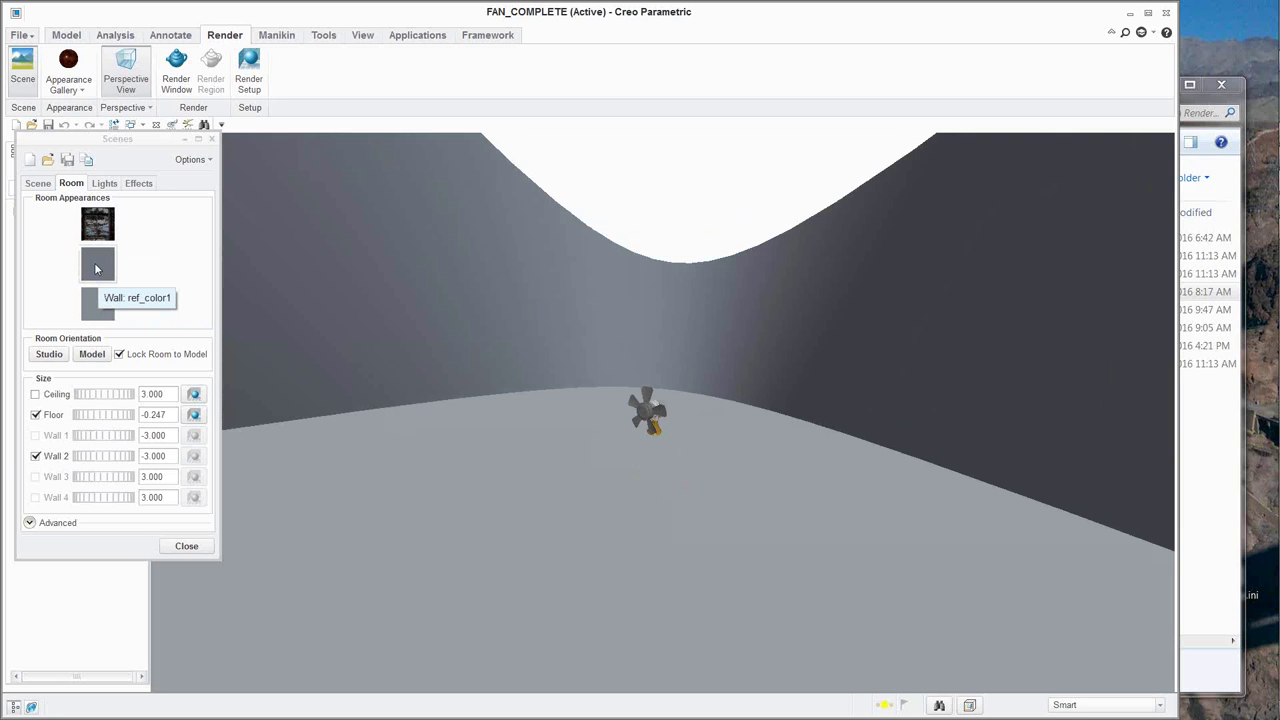
Turn on the room's ceiling, examine its texture from outside and inside the room, and turn it off again.
click(35, 394)
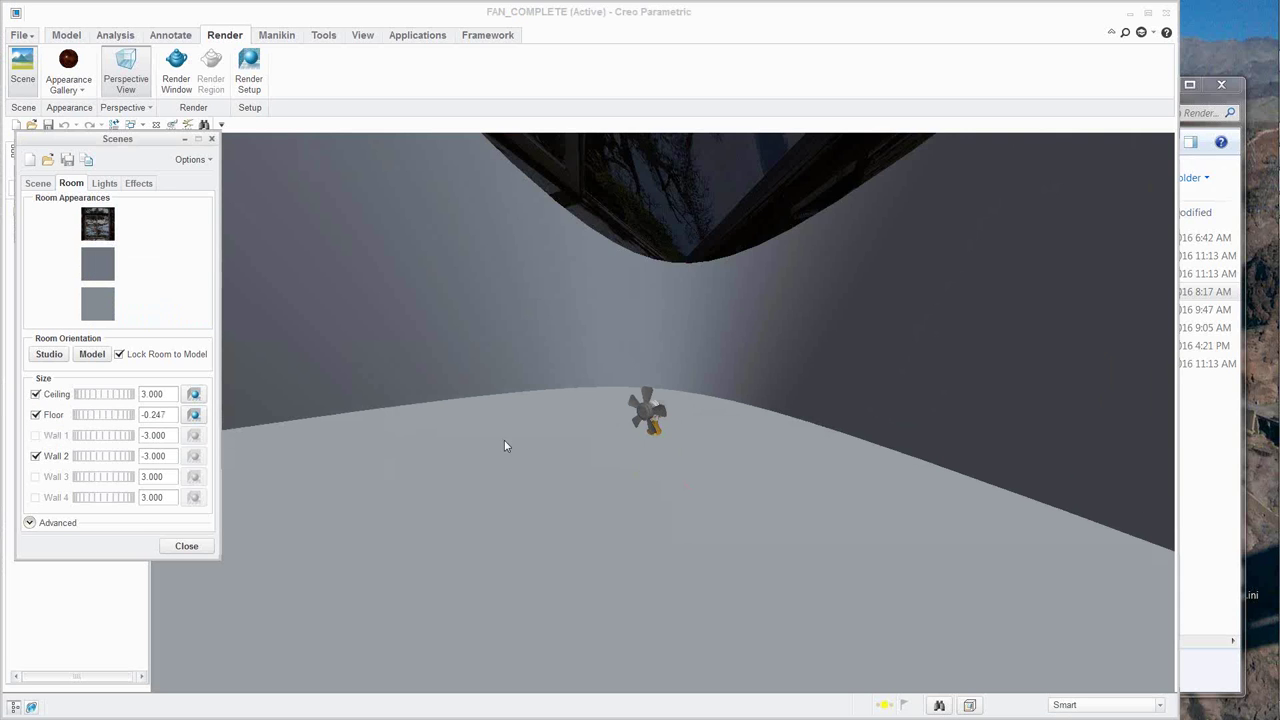
scroll(506, 443, down, 6)
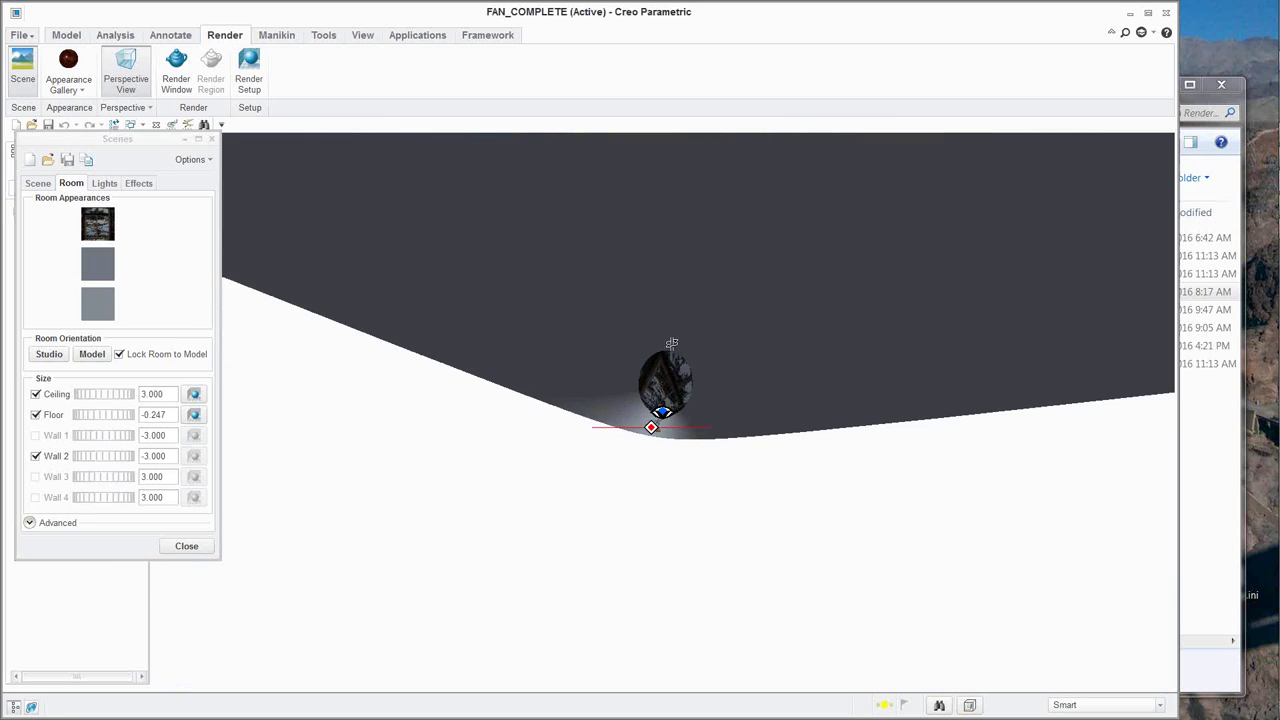
scroll(671, 345, down, 5)
middle_drag(671, 342, 663, 417)
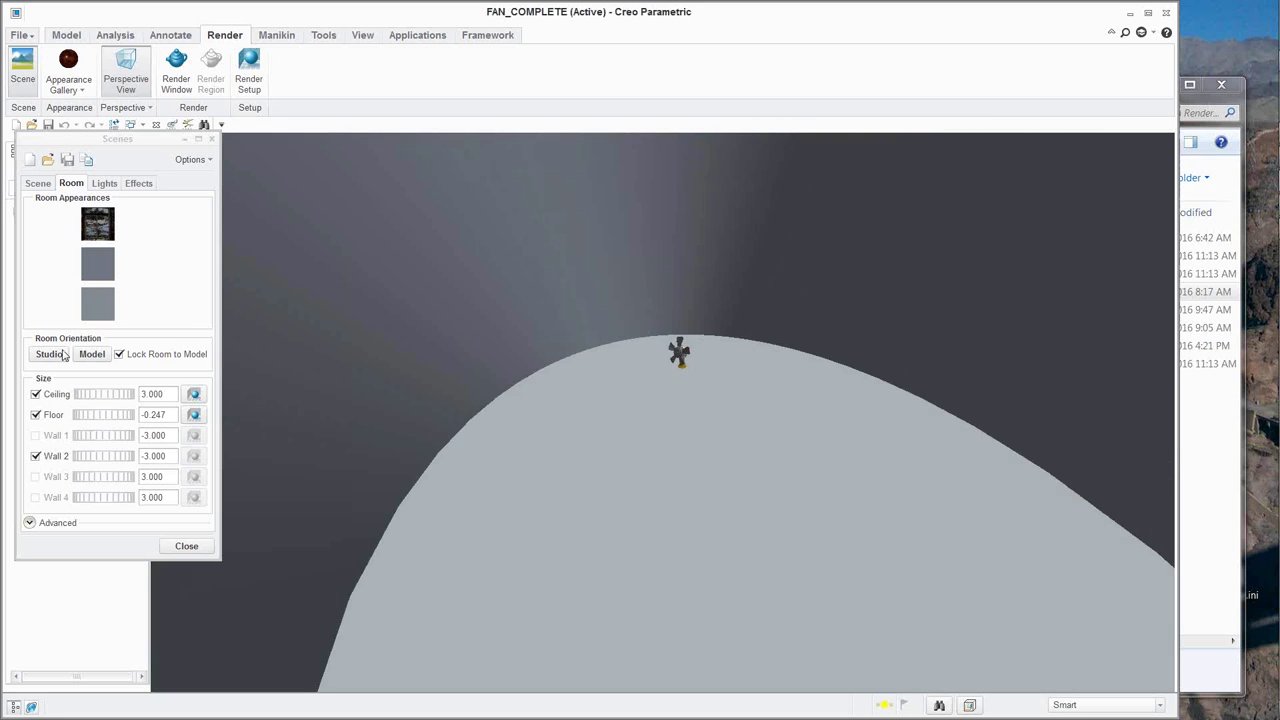
click(35, 394)
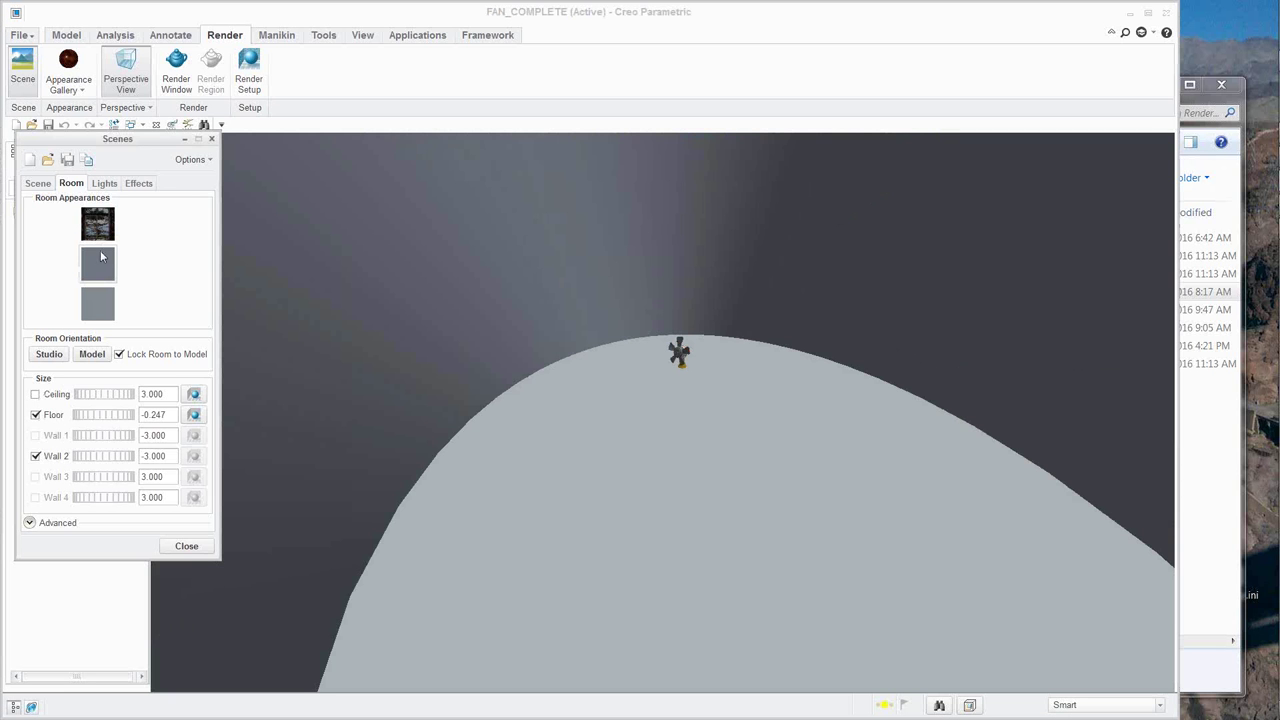
Assign the bookshelf-textured custom appearance to the room's wall, after trying adv-steel-stainless, and look around the room.
double_click(97, 265)
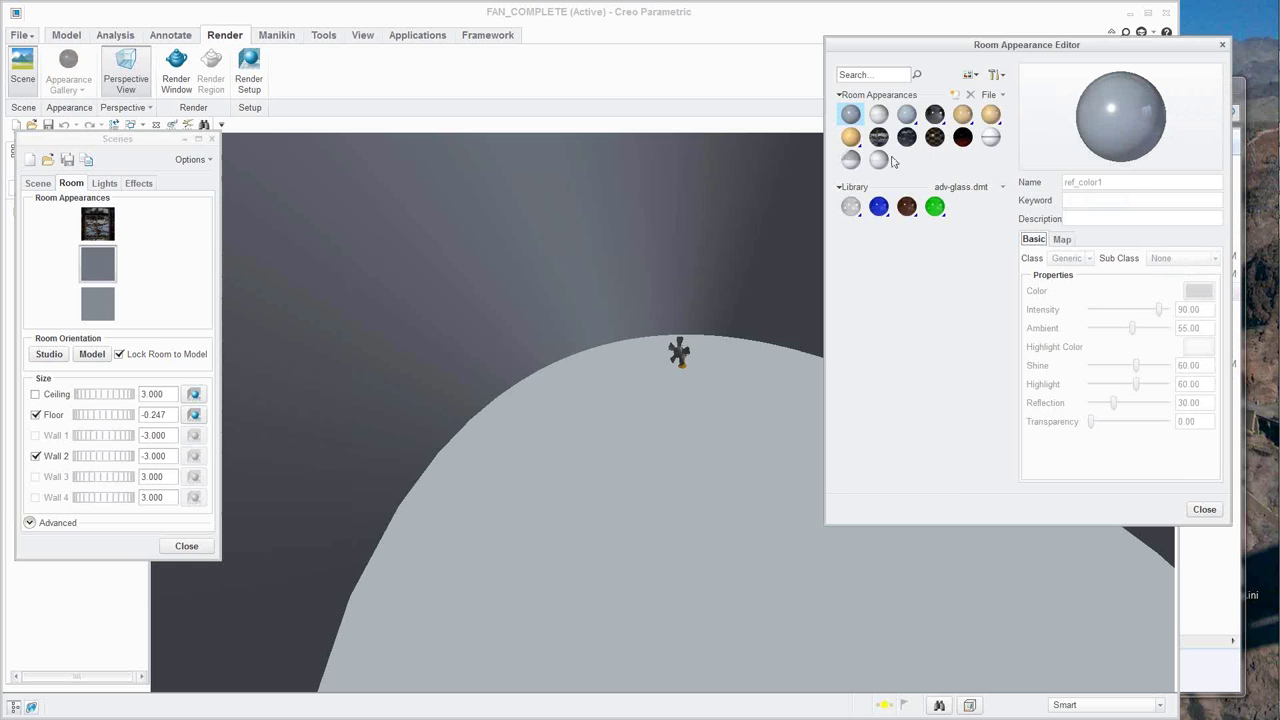
click(934, 114)
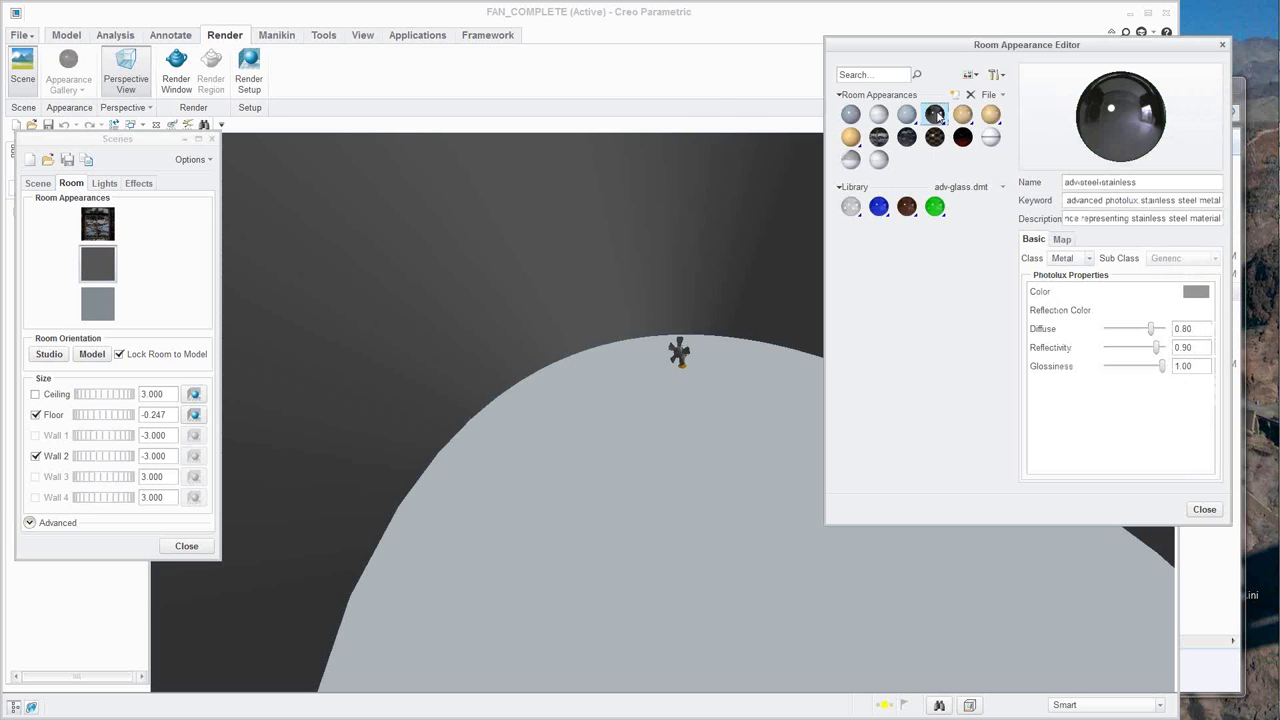
click(879, 138)
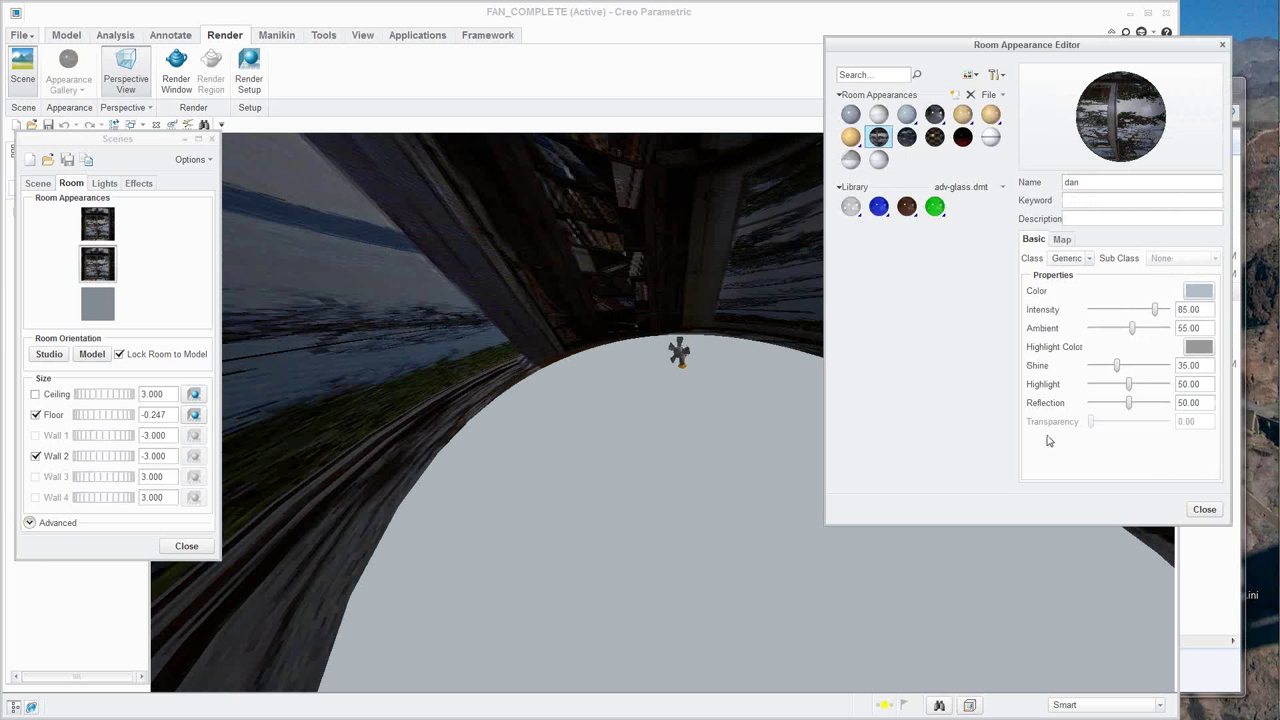
click(1204, 509)
mouse_move(757, 522)
middle_down()
mouse_move(720, 526)
mouse_move(691, 486)
mouse_move(645, 514)
mouse_move(640, 503)
mouse_move(660, 504)
middle_up()
middle_drag(807, 511, 750, 443)
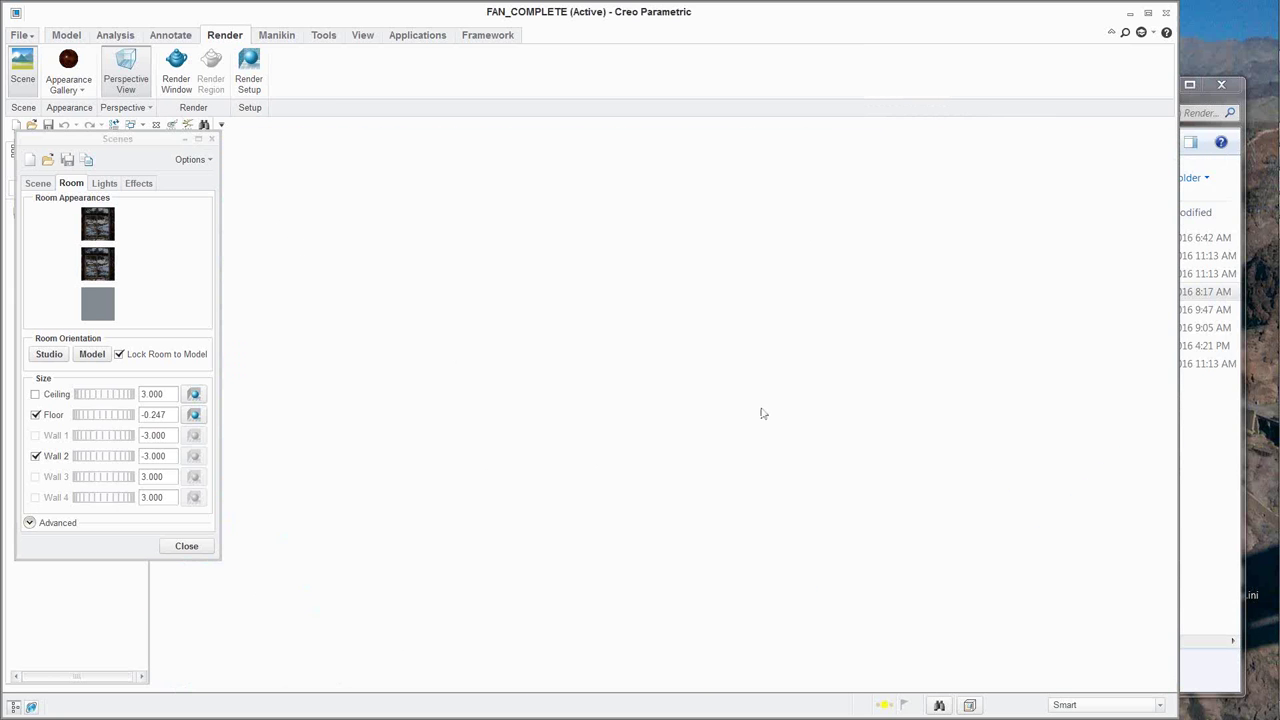
Refit the view to the fan assembly and look over the fan in its courtyard surroundings.
drag(167, 146, 301, 274)
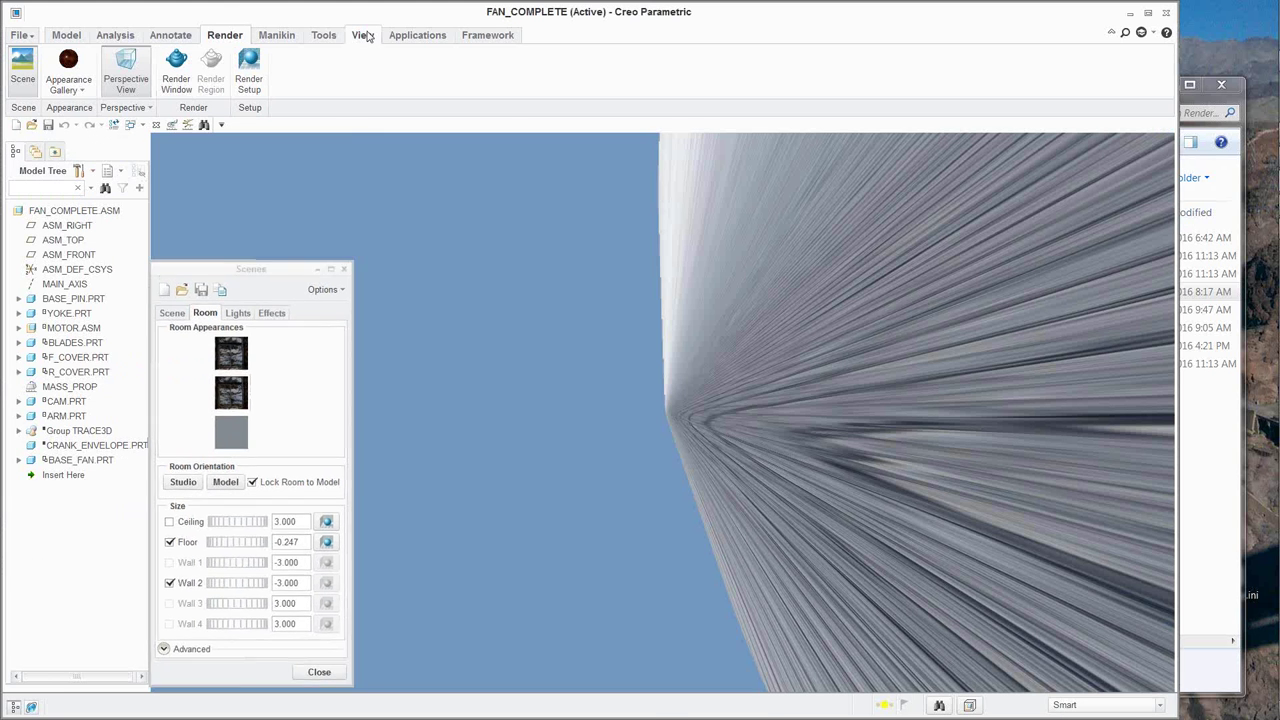
click(362, 35)
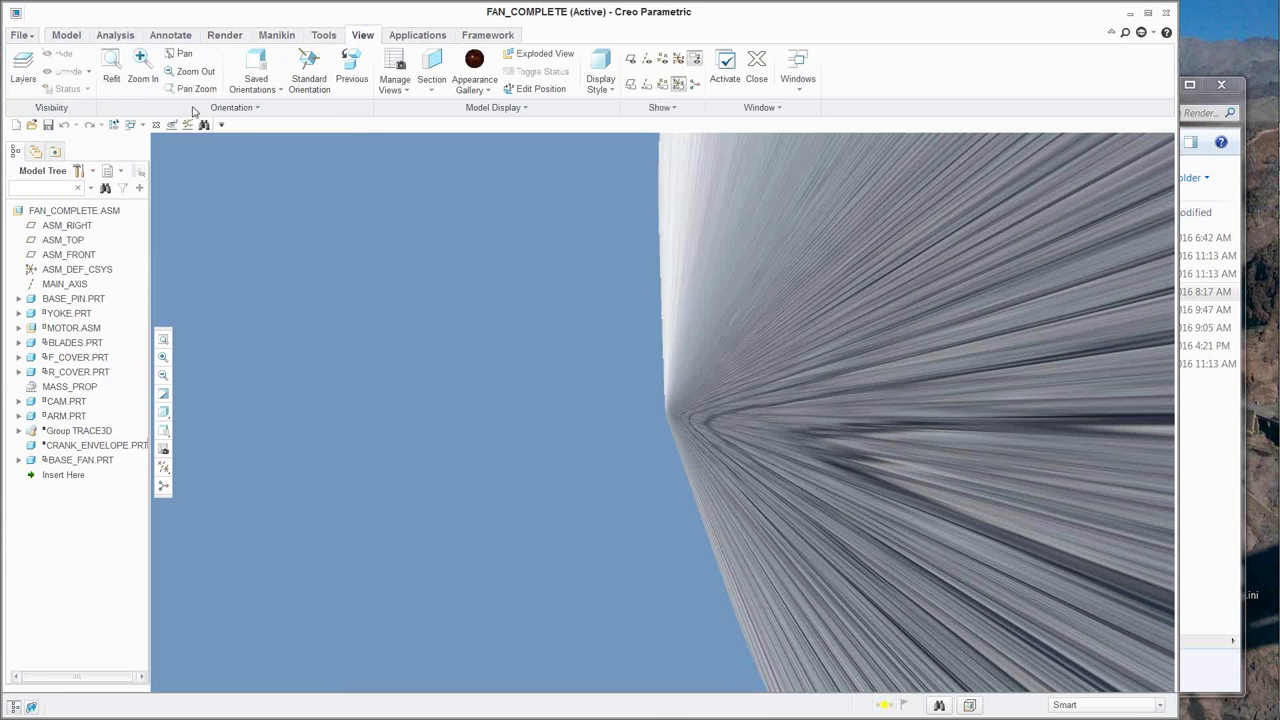
click(111, 70)
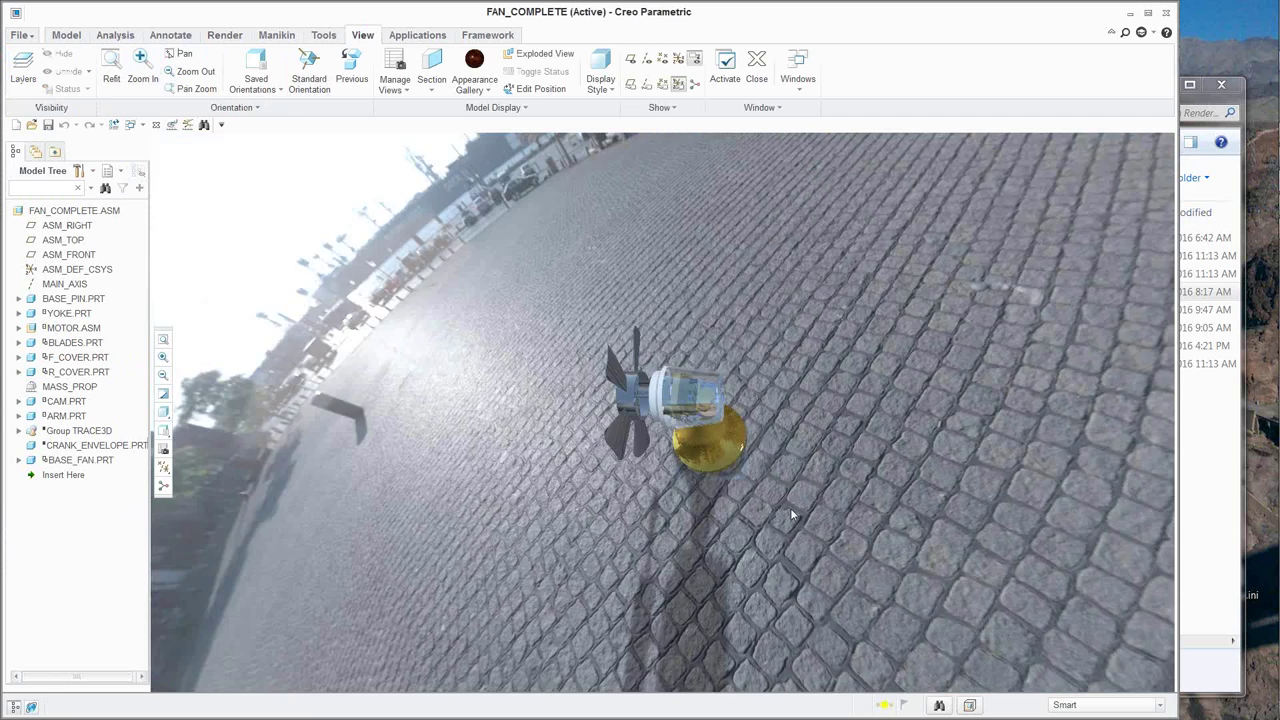
mouse_move(790, 508)
middle_down()
mouse_move(820, 465)
mouse_move(820, 491)
mouse_move(799, 448)
mouse_move(760, 430)
middle_up()
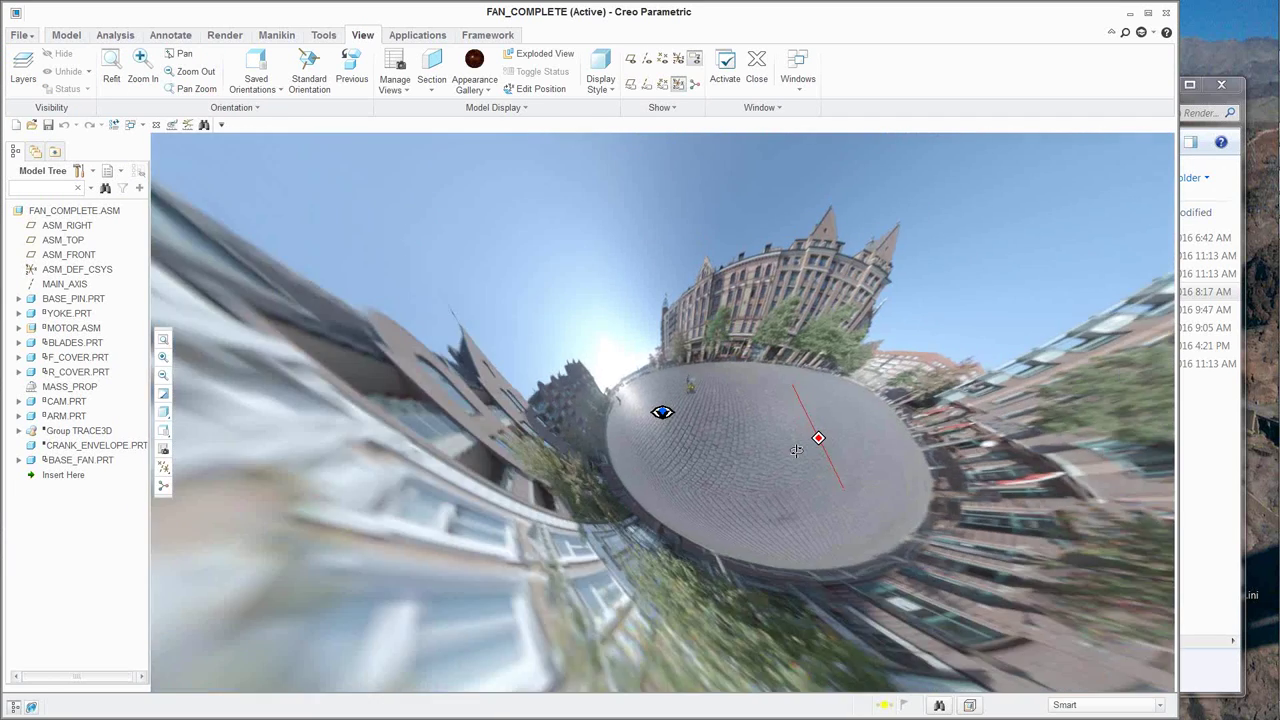
scroll(709, 406, down, 3)
scroll(709, 406, up, 8)
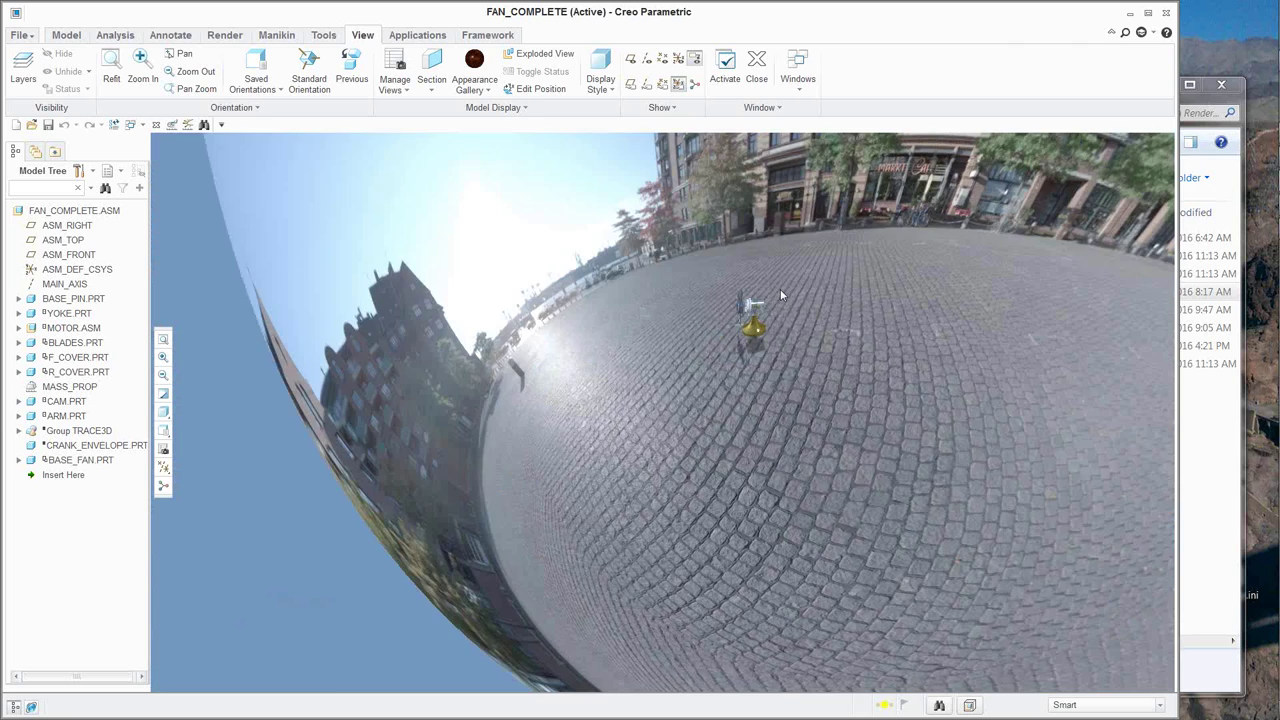
Turn off Wall 2 of the room, look over the floor around the fan and return to the general scene settings.
scroll(734, 308, down, 3)
scroll(922, 191, up, 5)
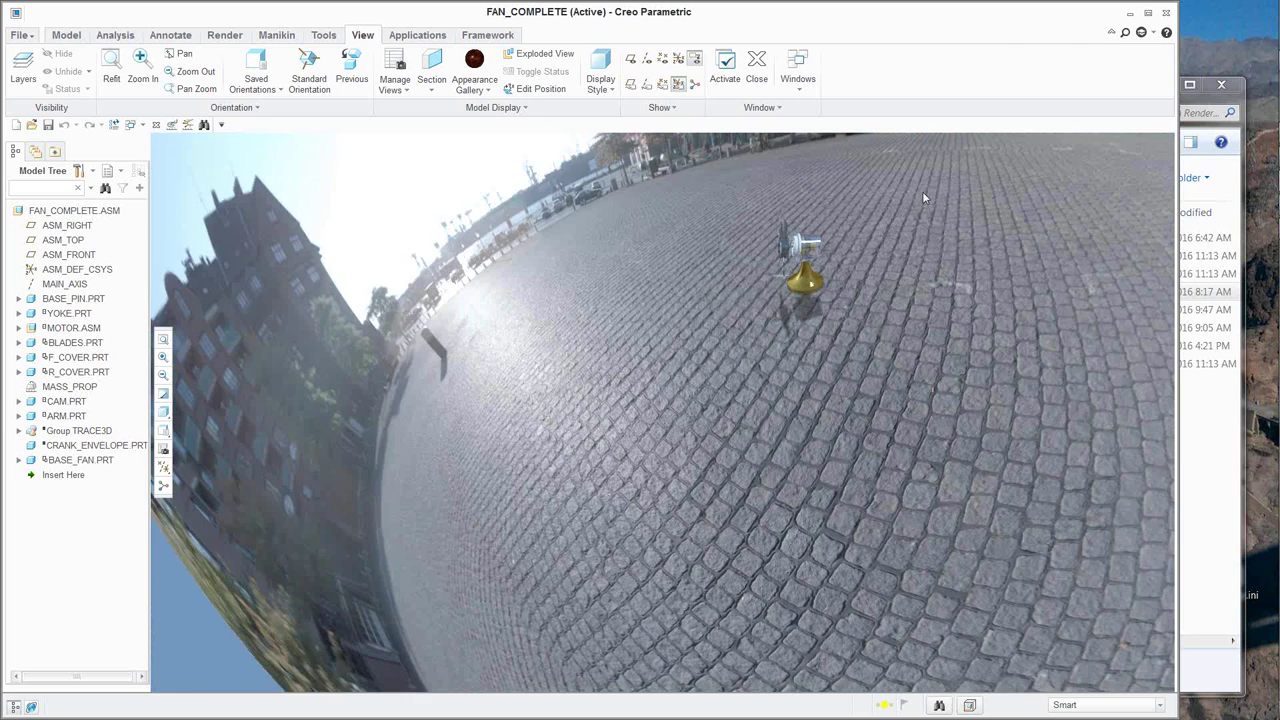
scroll(922, 191, up, 2)
click(225, 36)
click(22, 66)
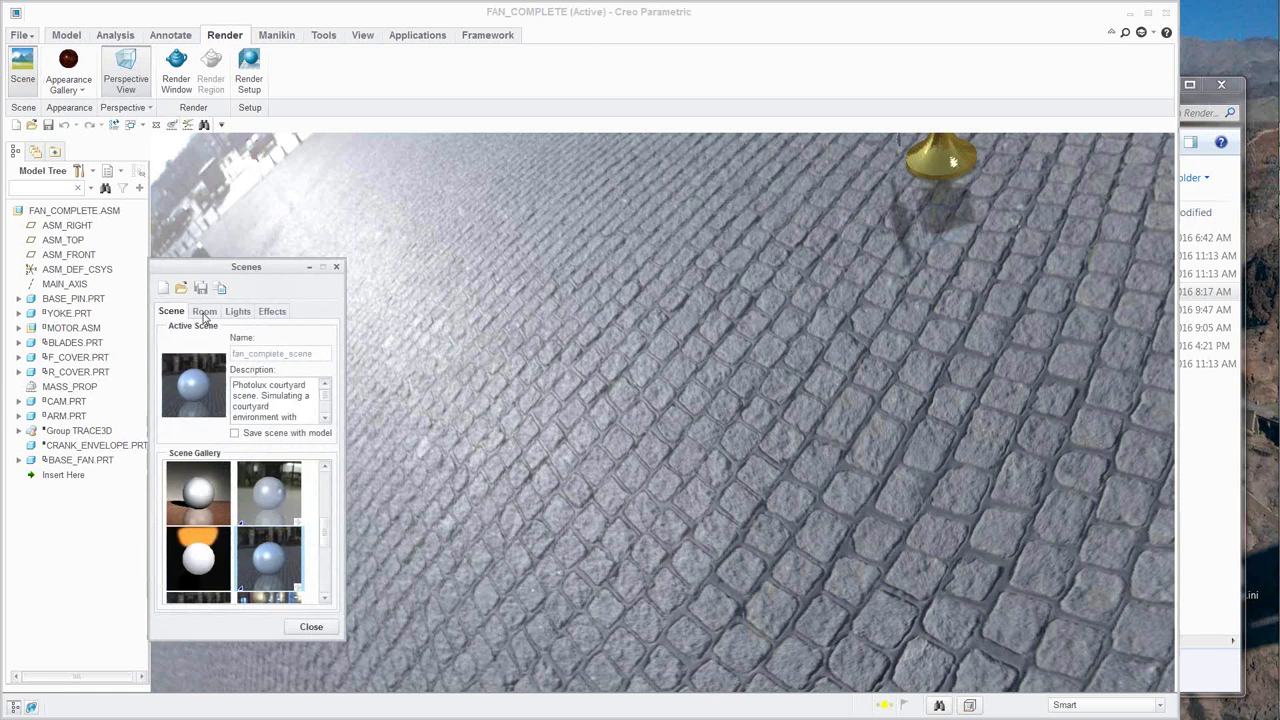
click(204, 312)
click(168, 585)
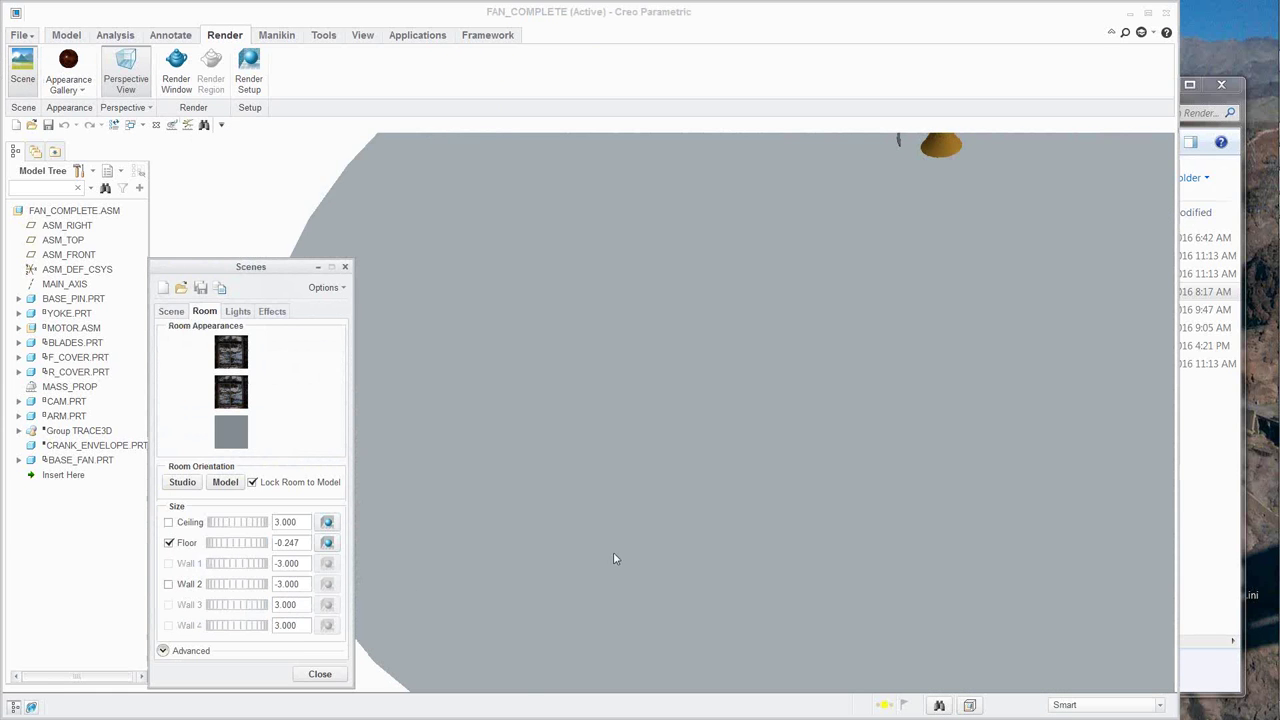
scroll(664, 414, down, 3)
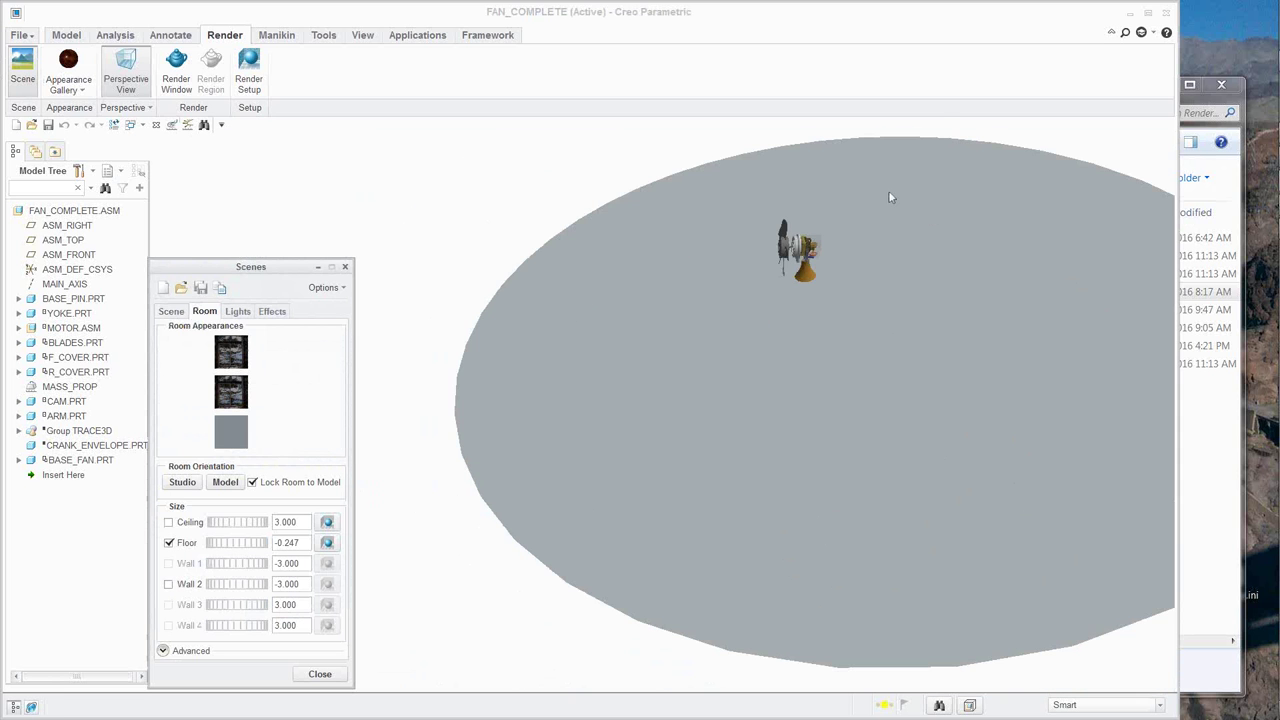
mouse_move(795, 333)
middle_down()
mouse_move(843, 309)
mouse_move(836, 360)
middle_up()
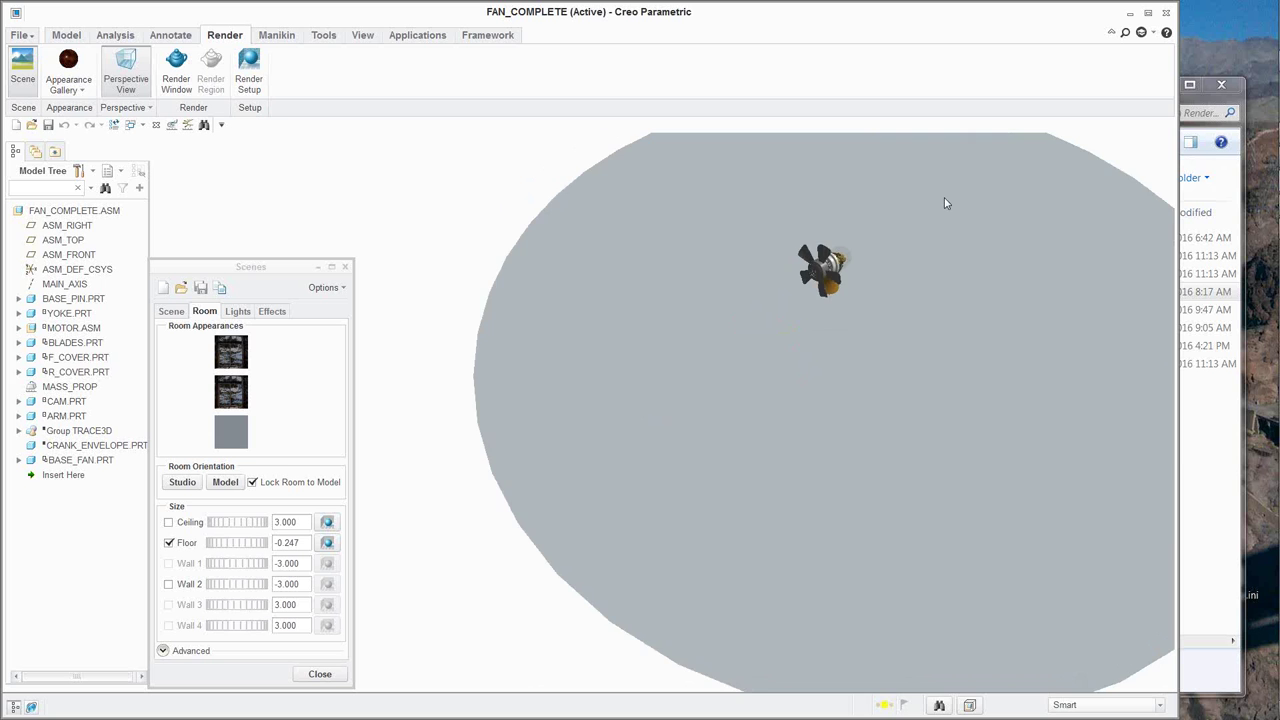
scroll(946, 200, down, 2)
scroll(910, 205, up, 3)
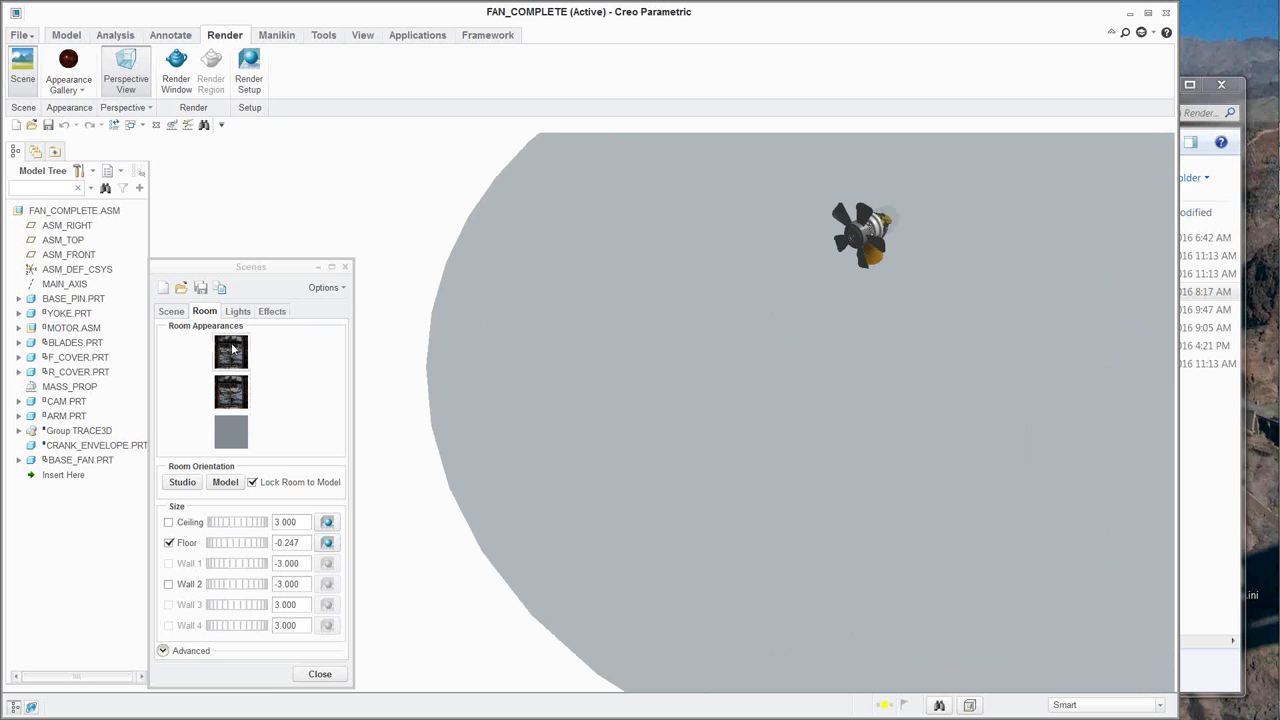
click(176, 312)
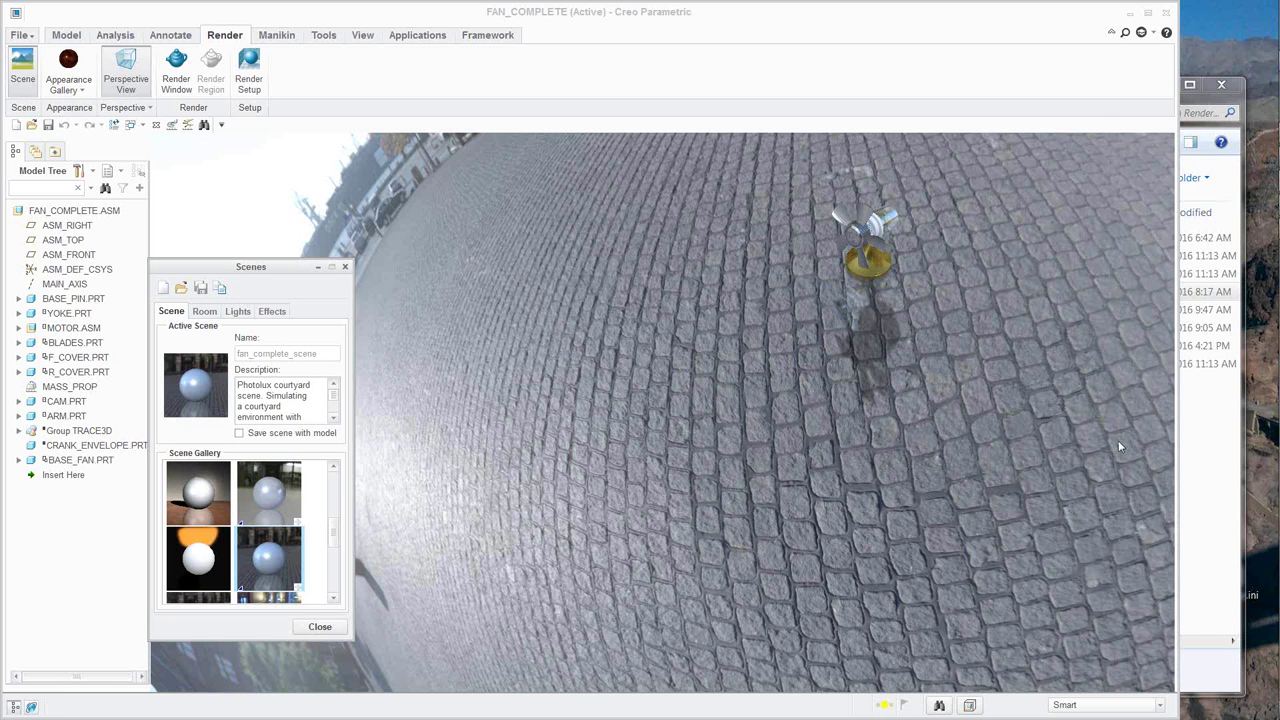
Switch to Windows Explorer and look through the RenderResources folder of the Pictures library, then open its Dosch_HDRI subfolder.
click(1213, 445)
click(646, 350)
double_click(977, 266)
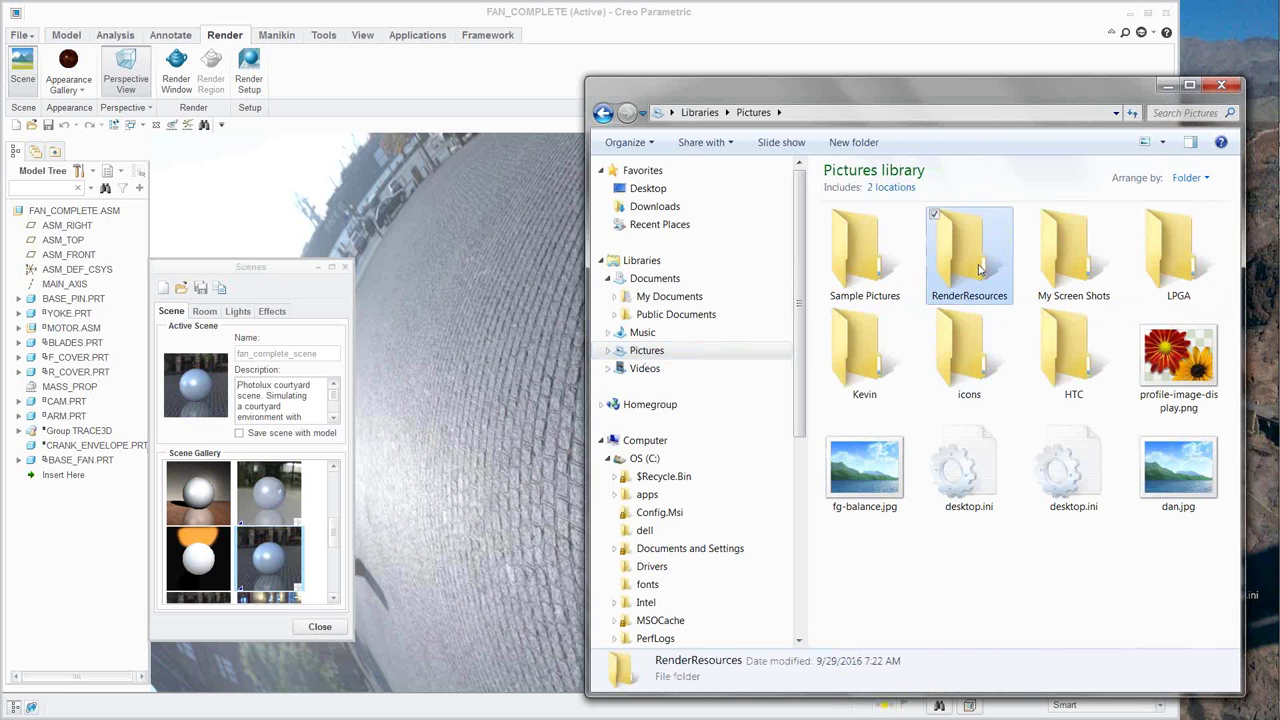
scroll(1140, 400, down, 5)
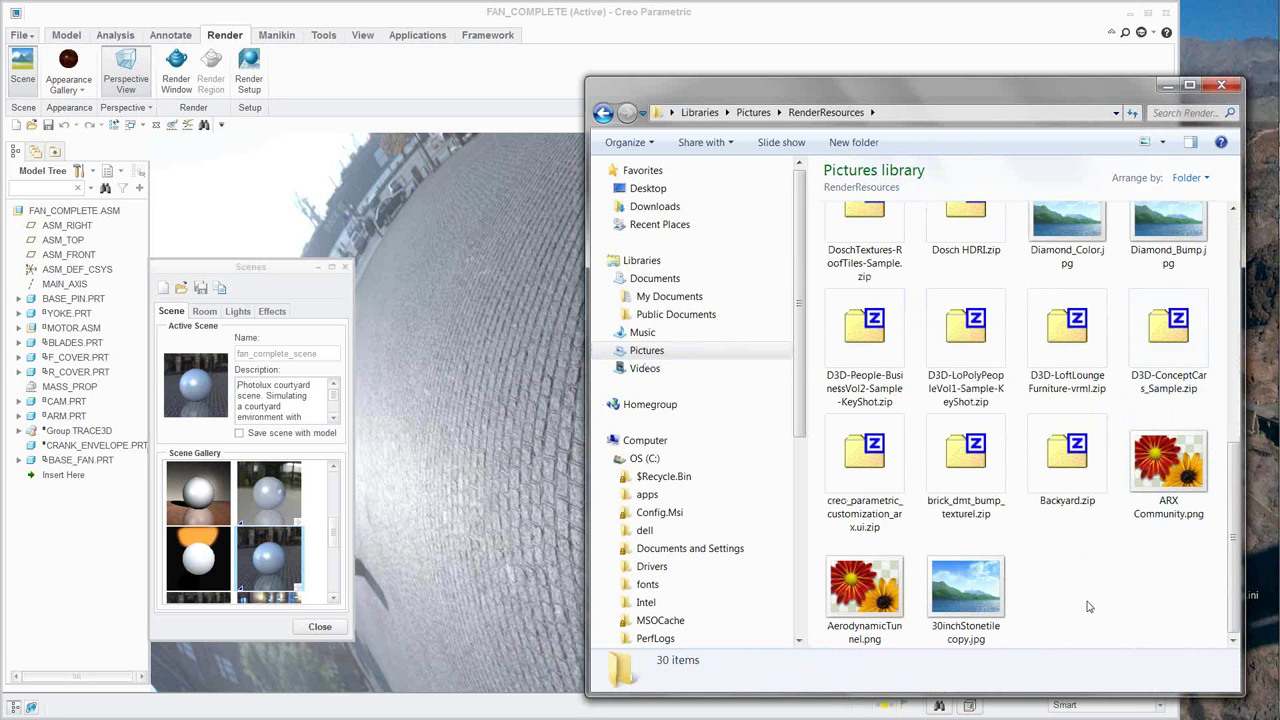
scroll(1089, 607, up, 2)
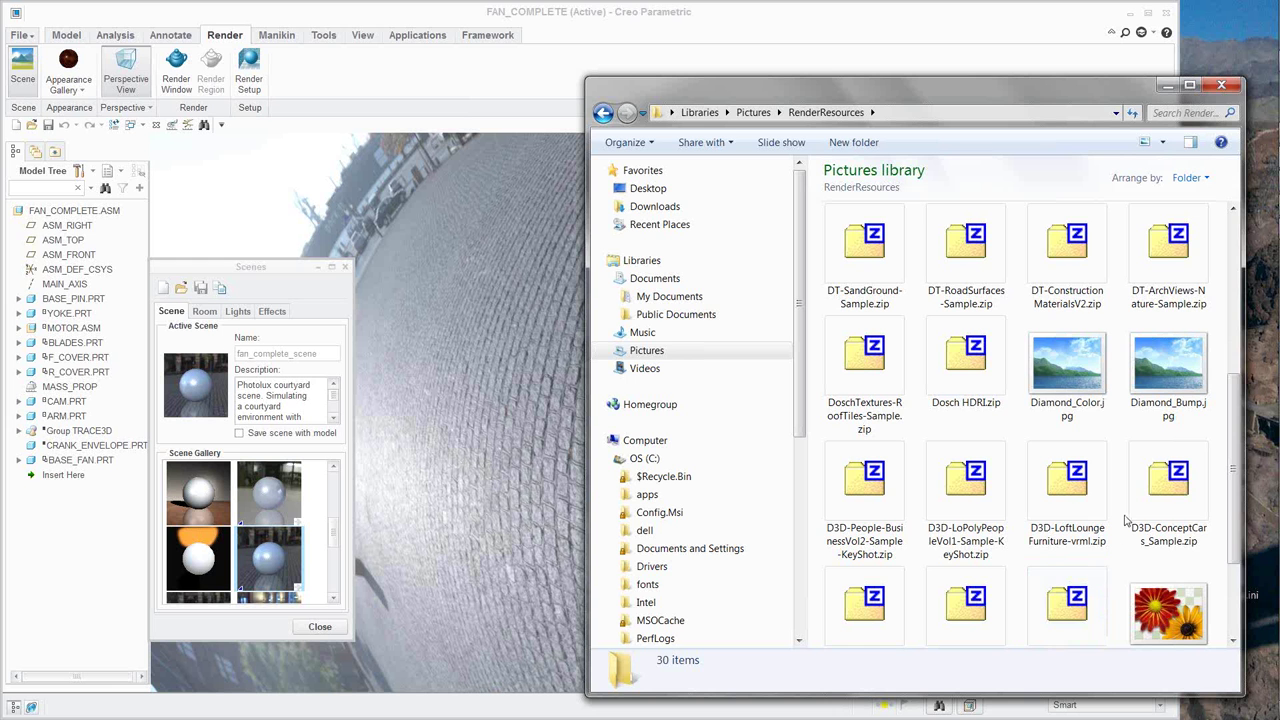
scroll(1125, 520, up, 3)
scroll(1125, 519, up, 1)
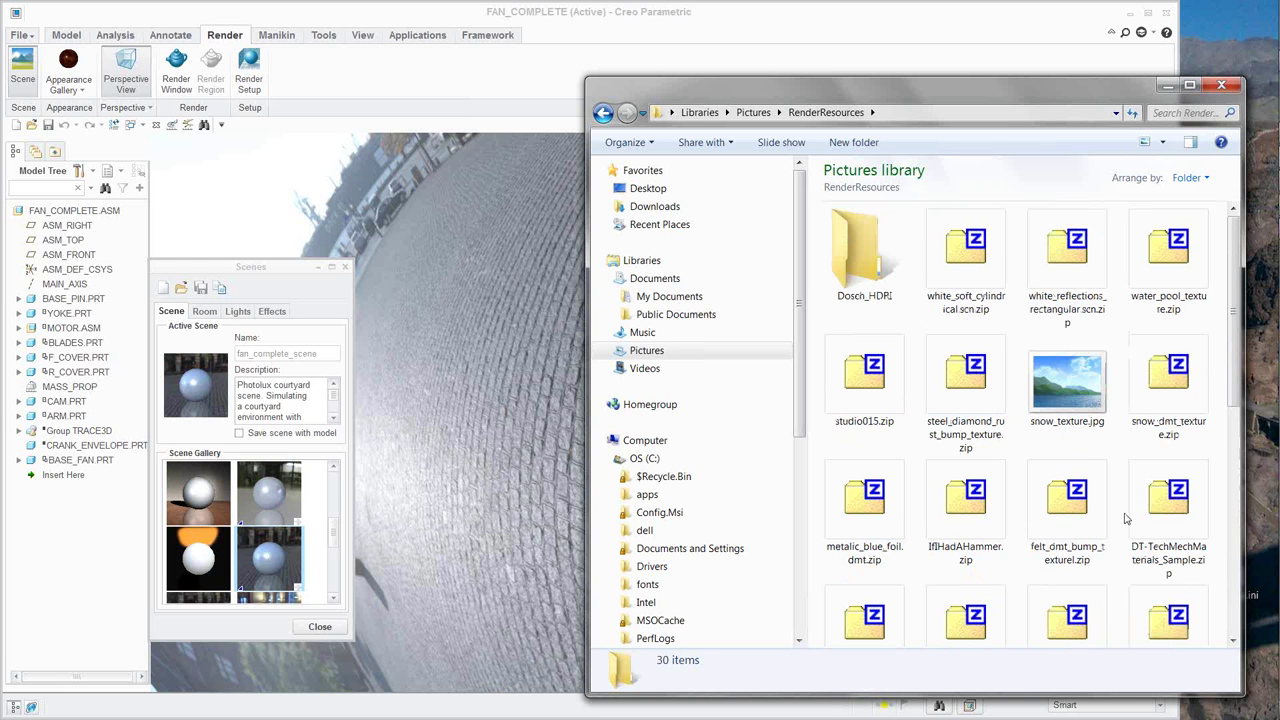
double_click(862, 252)
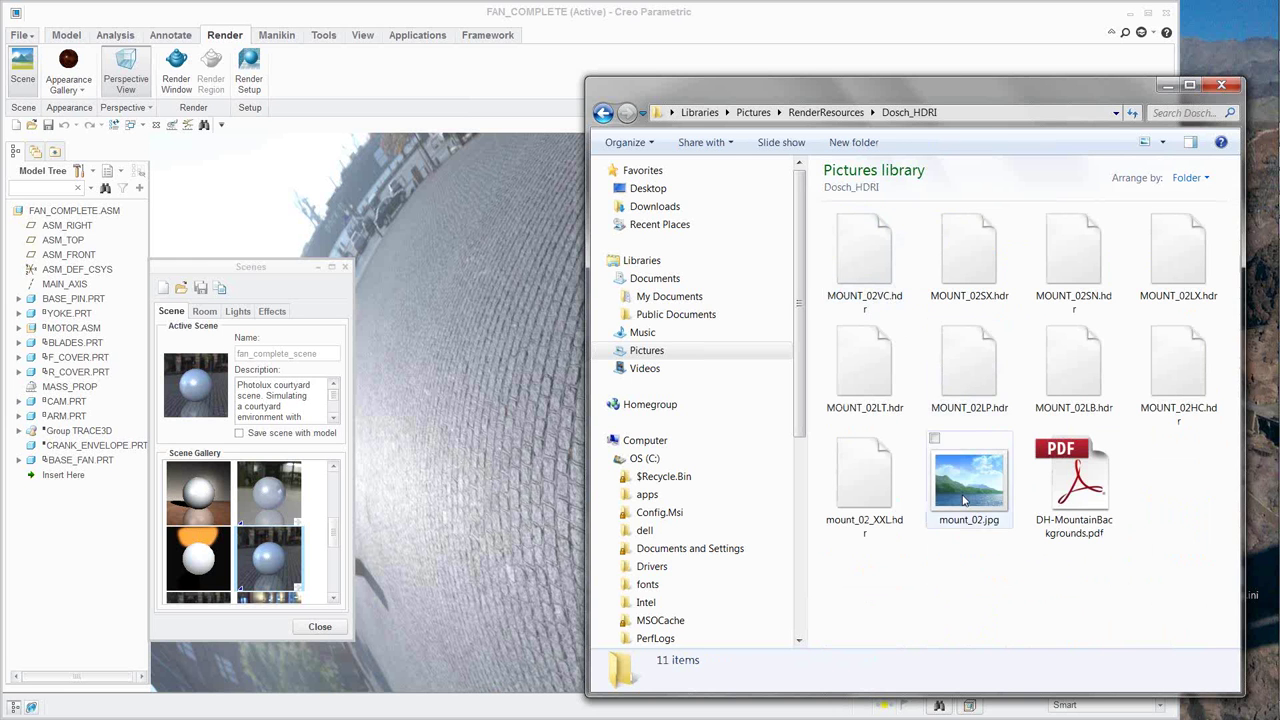
View the mount_02.jpg mountain panorama from the Dosch_HDRI folder in Windows Photo Viewer and close it.
double_click(964, 496)
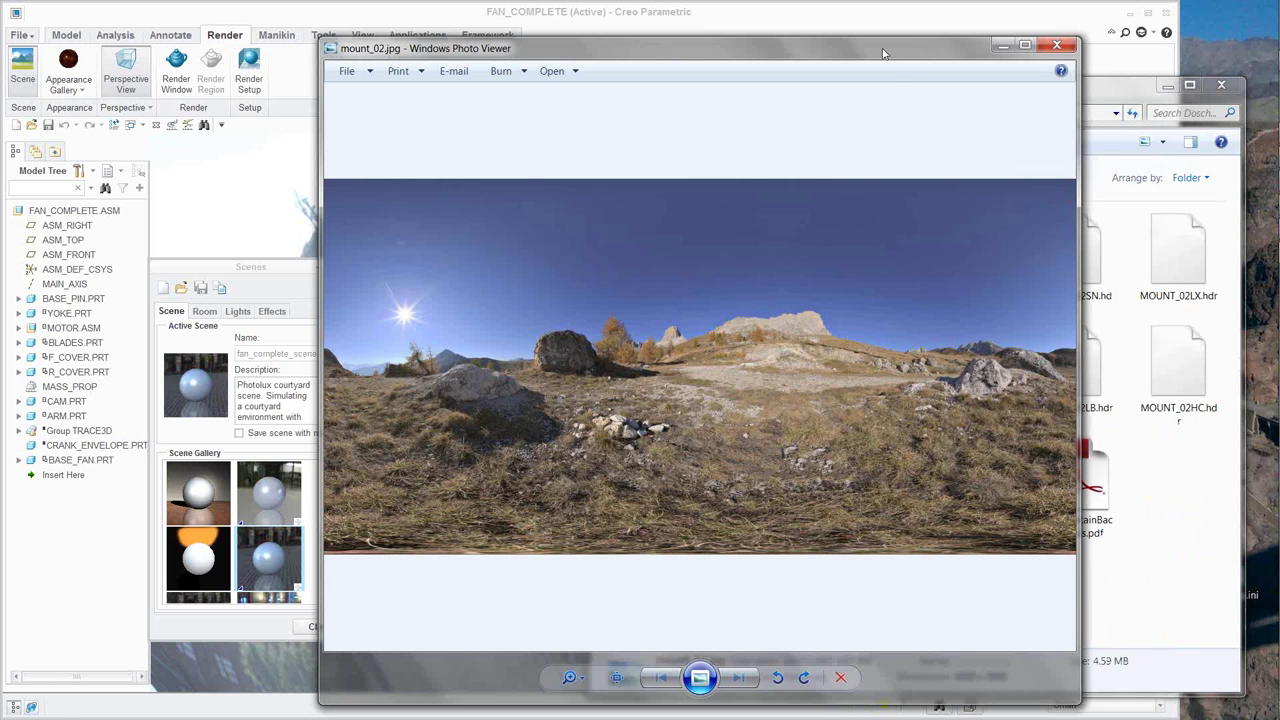
drag(883, 52, 667, 35)
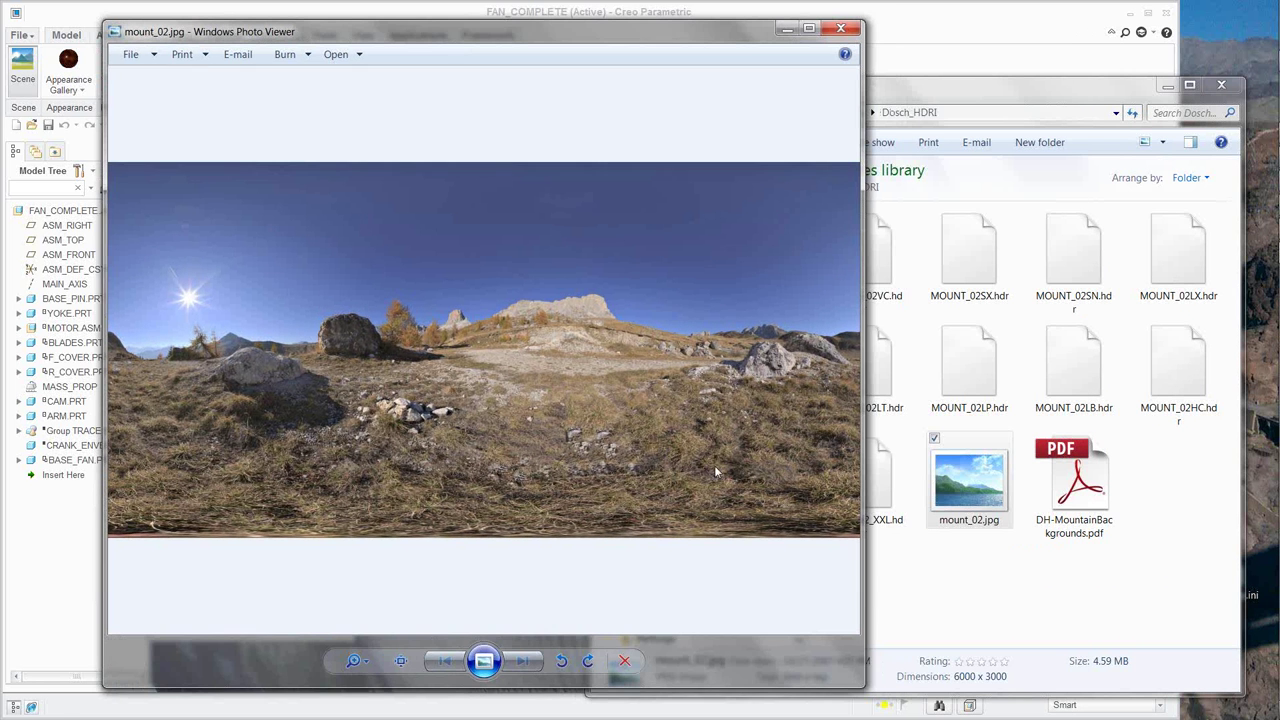
click(841, 29)
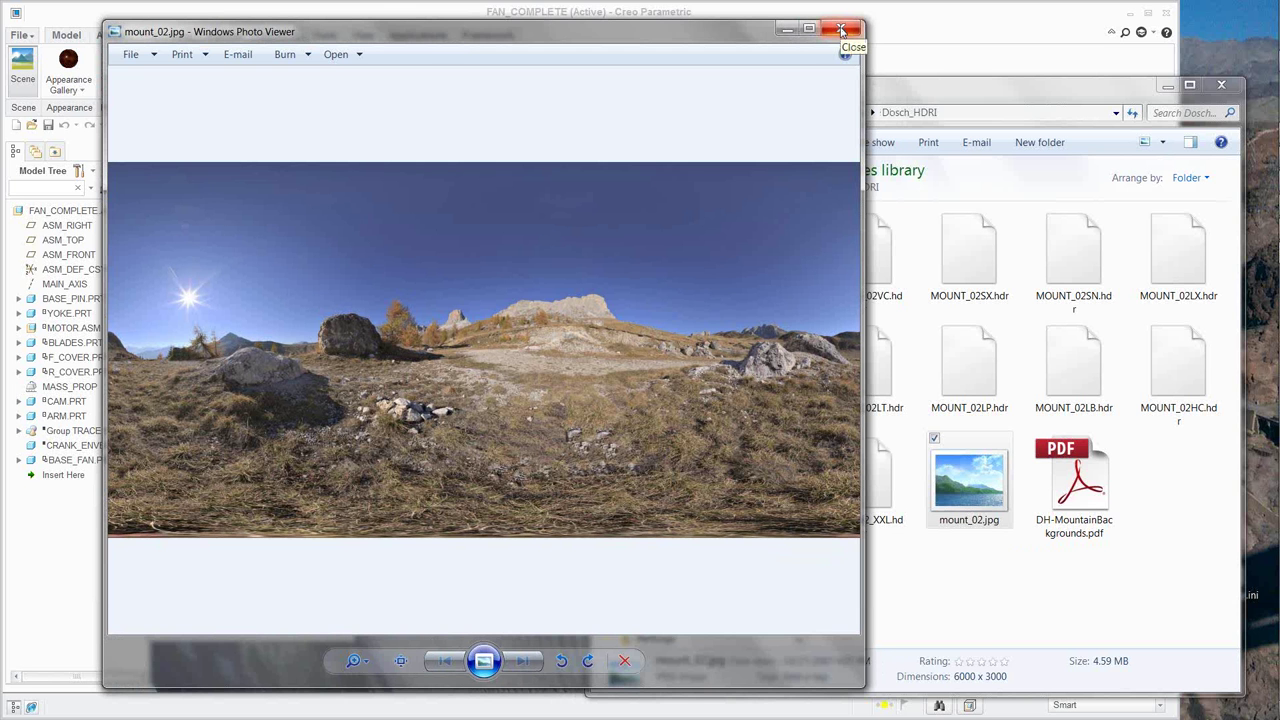
click(841, 29)
Open DH-MountainBackgrounds.pdf in Adobe Reader and widen its window to enlarge the page.
click(1083, 478)
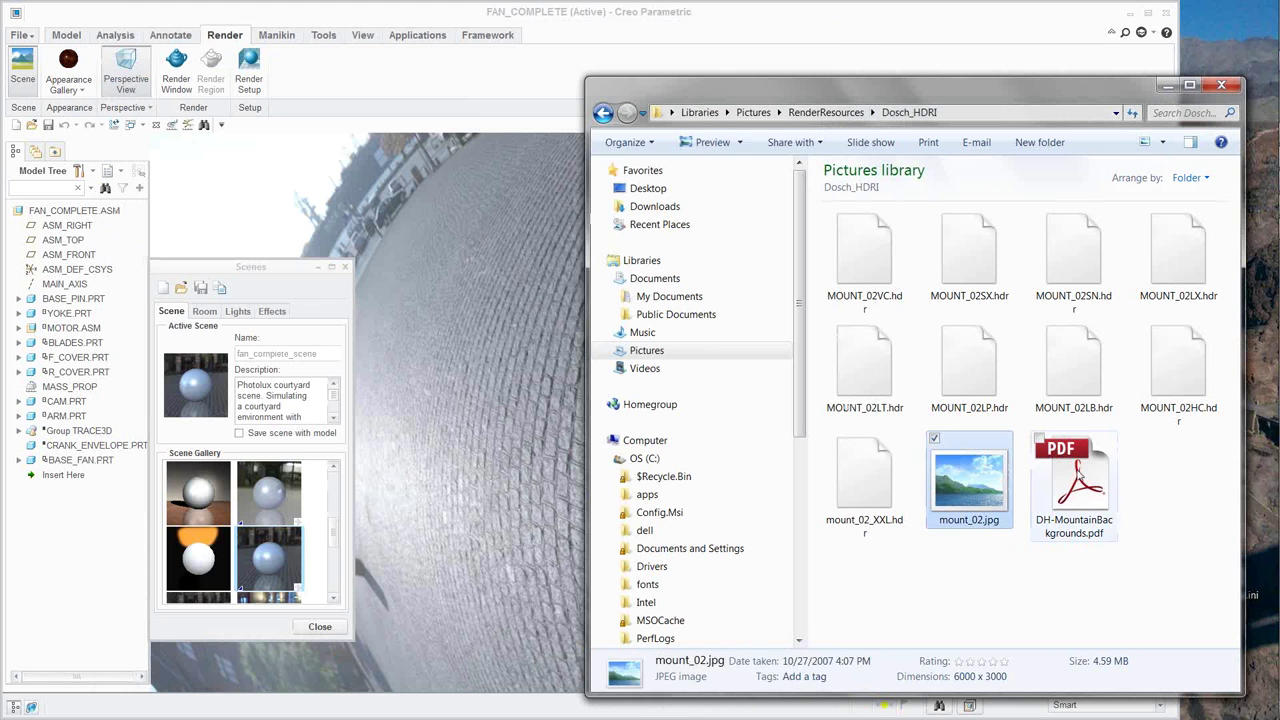
double_click(1073, 478)
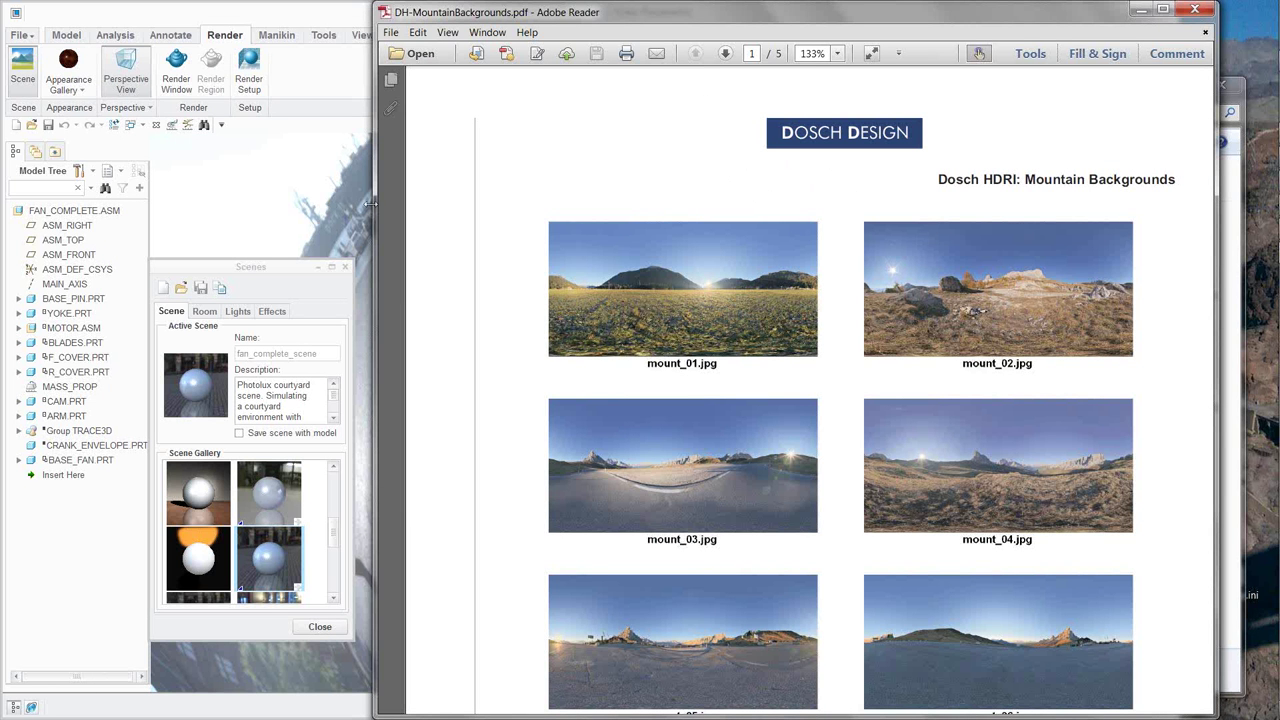
drag(372, 203, 1, 240)
Look through the Dosch HDRI mountain backgrounds from mount_01.jpg to mount_30.jpg and minimize the document.
scroll(666, 531, down, 3)
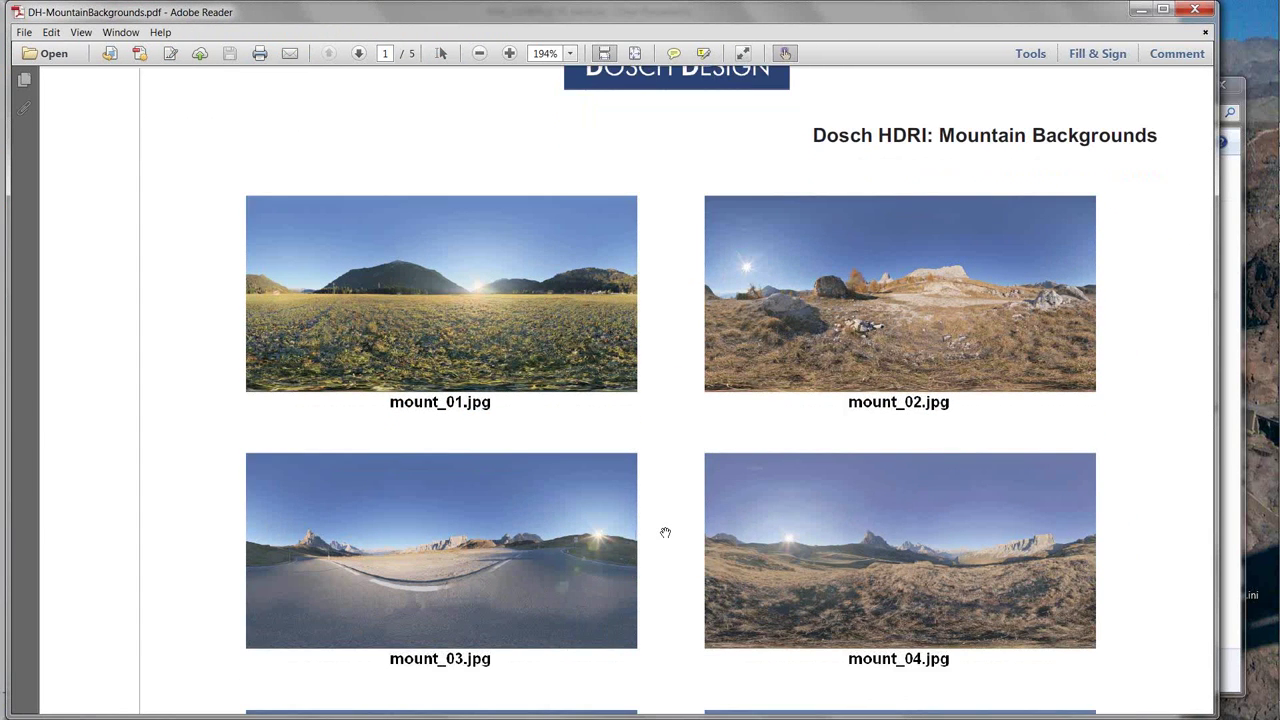
scroll(665, 532, down, 8)
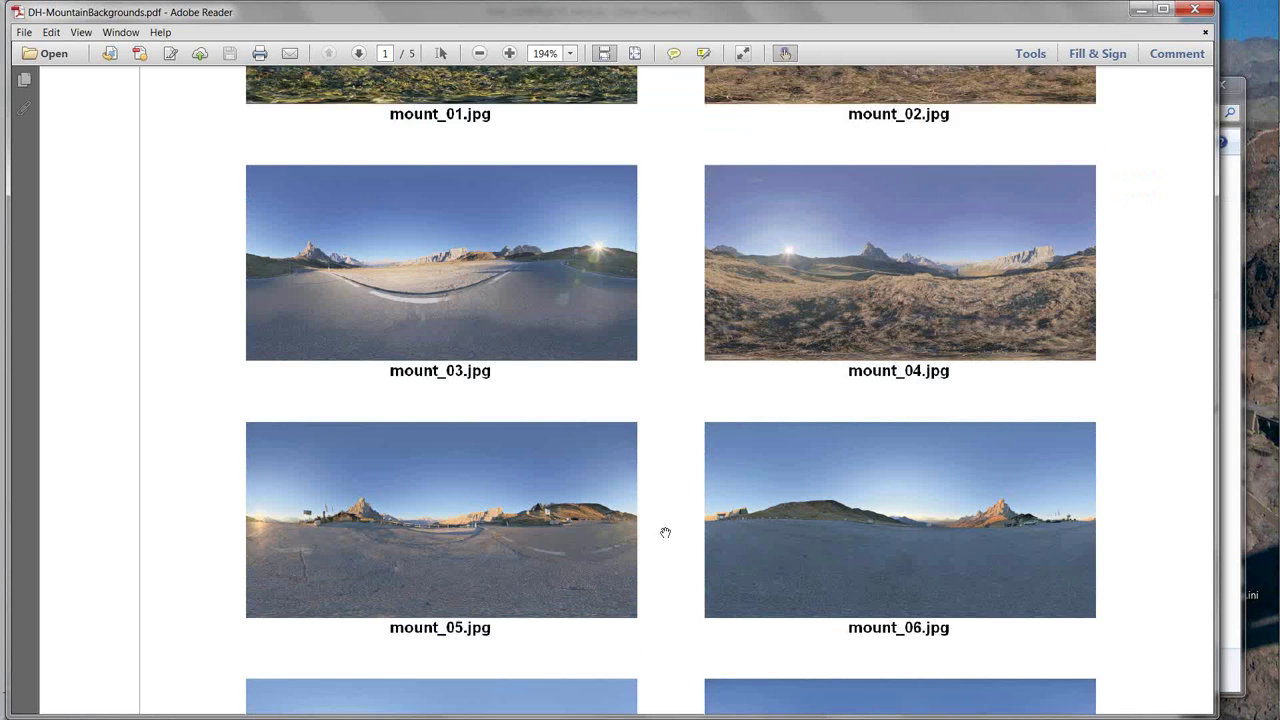
scroll(665, 532, down, 5)
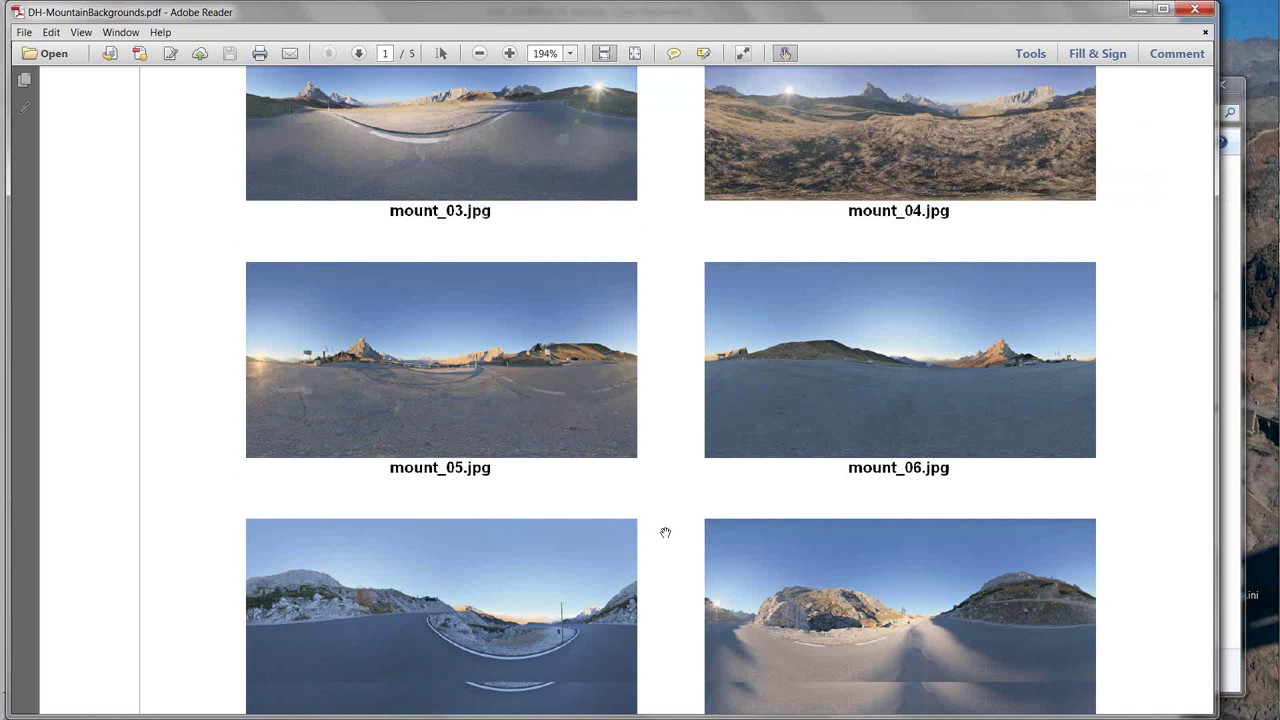
scroll(665, 532, down, 5)
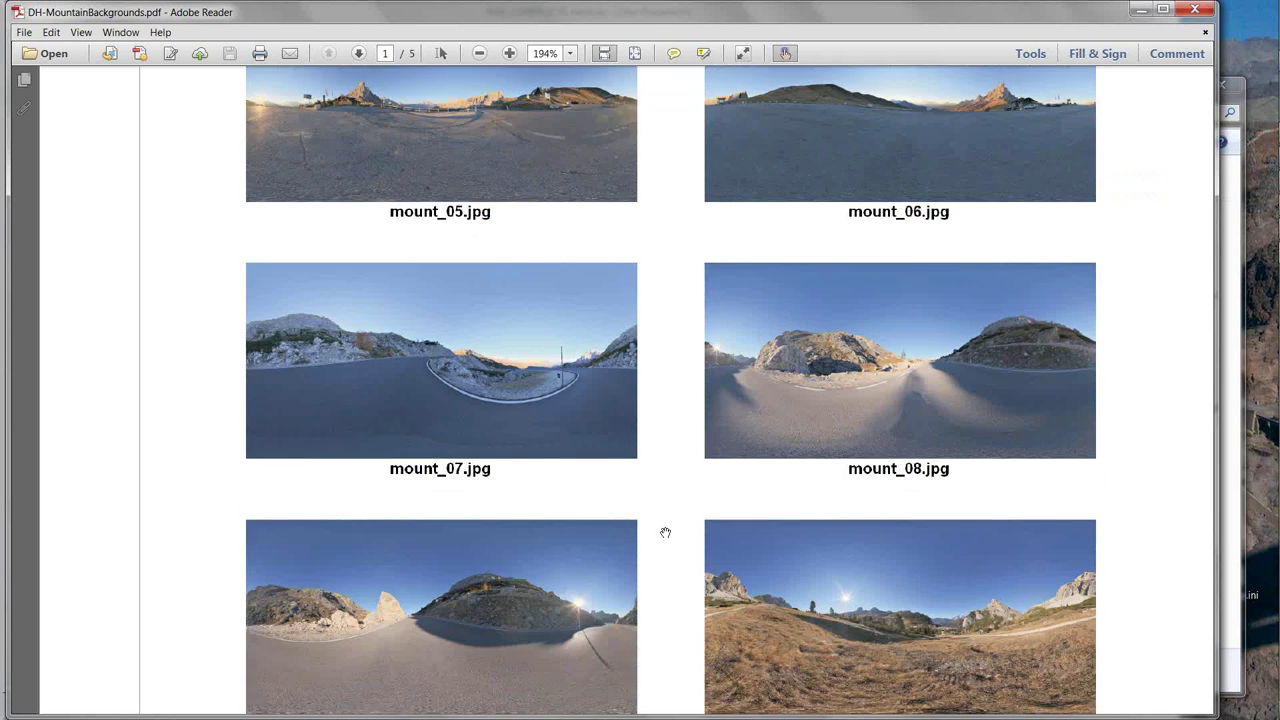
scroll(665, 532, down, 12)
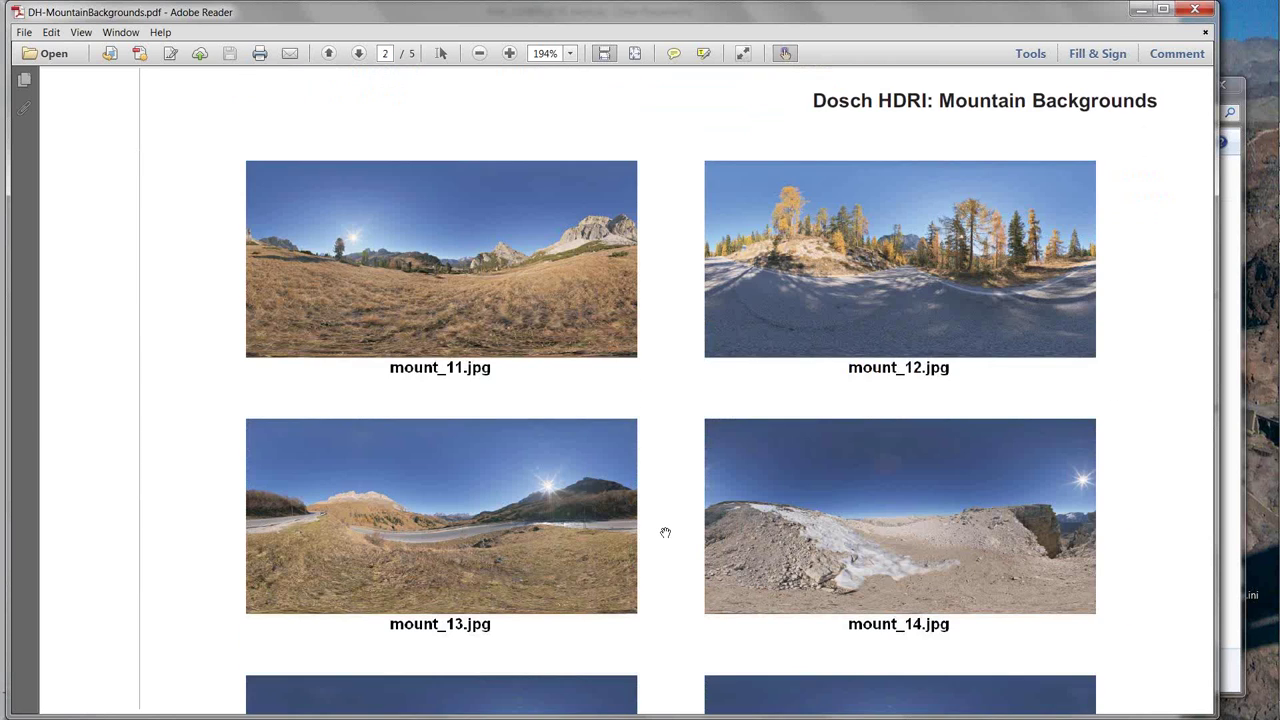
scroll(665, 532, down, 3)
scroll(665, 532, down, 3)
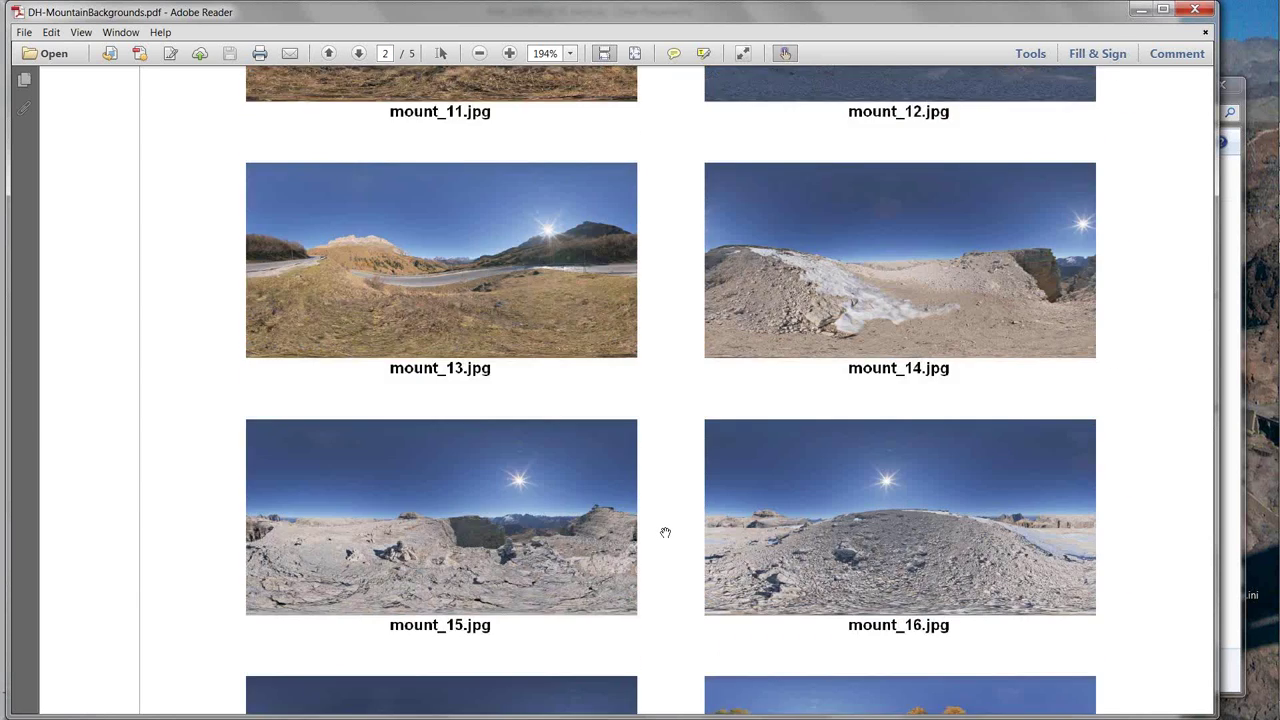
scroll(665, 532, down, 10)
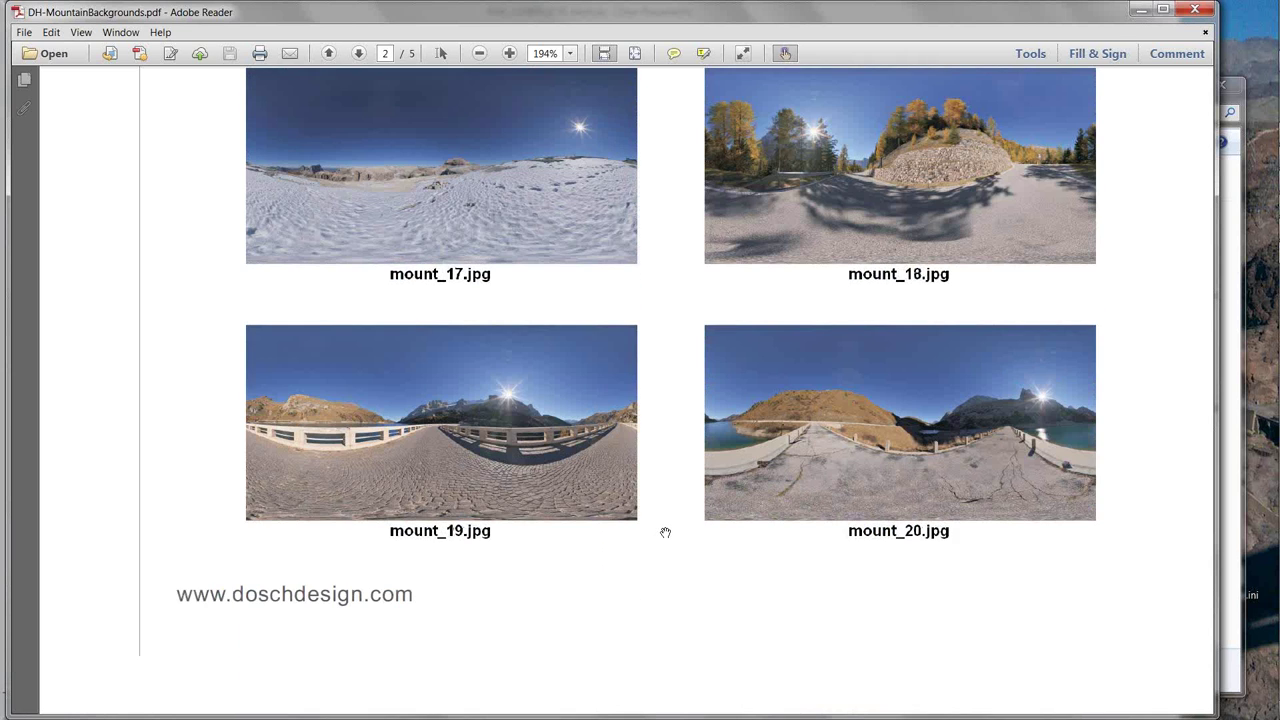
scroll(665, 532, down, 11)
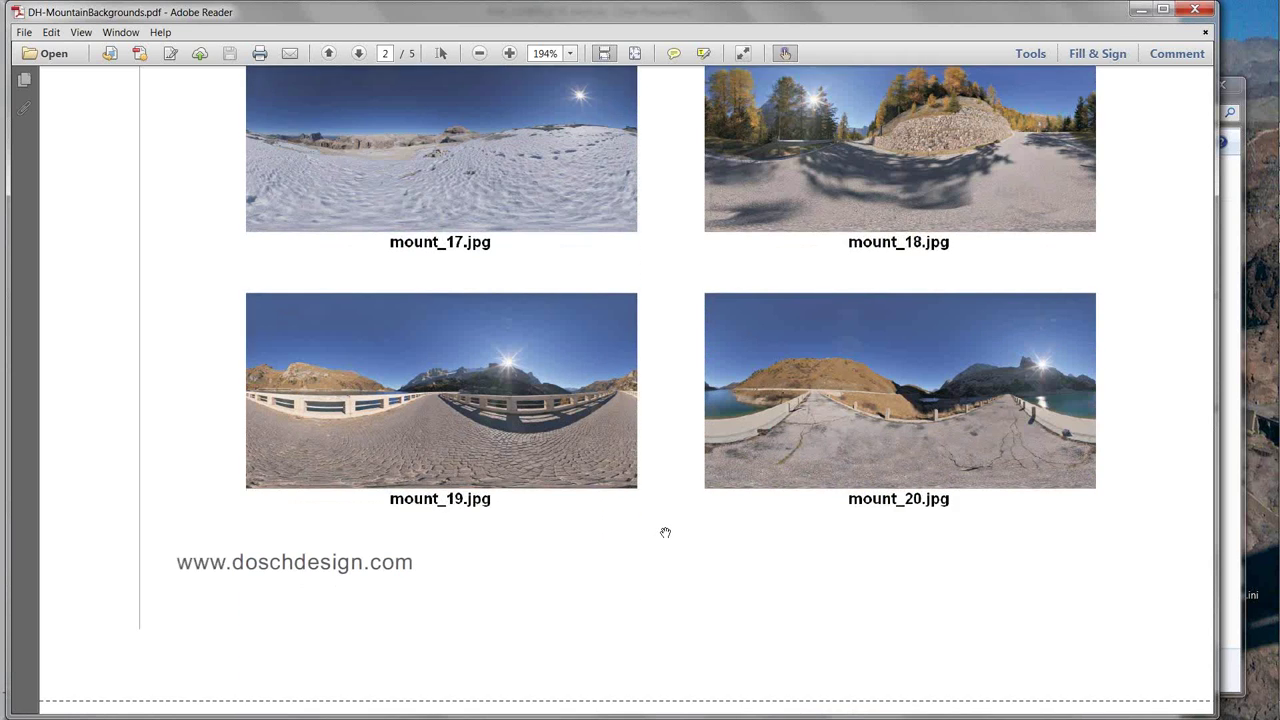
scroll(665, 532, down, 3)
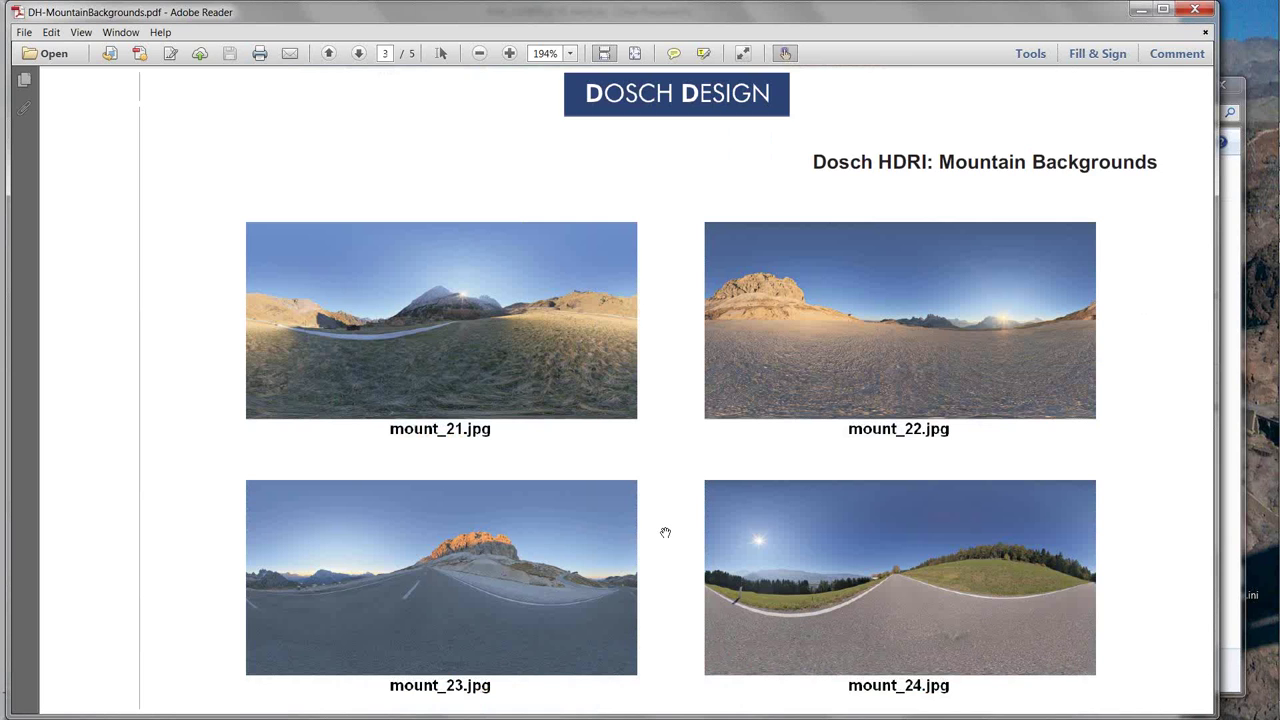
scroll(665, 532, down, 3)
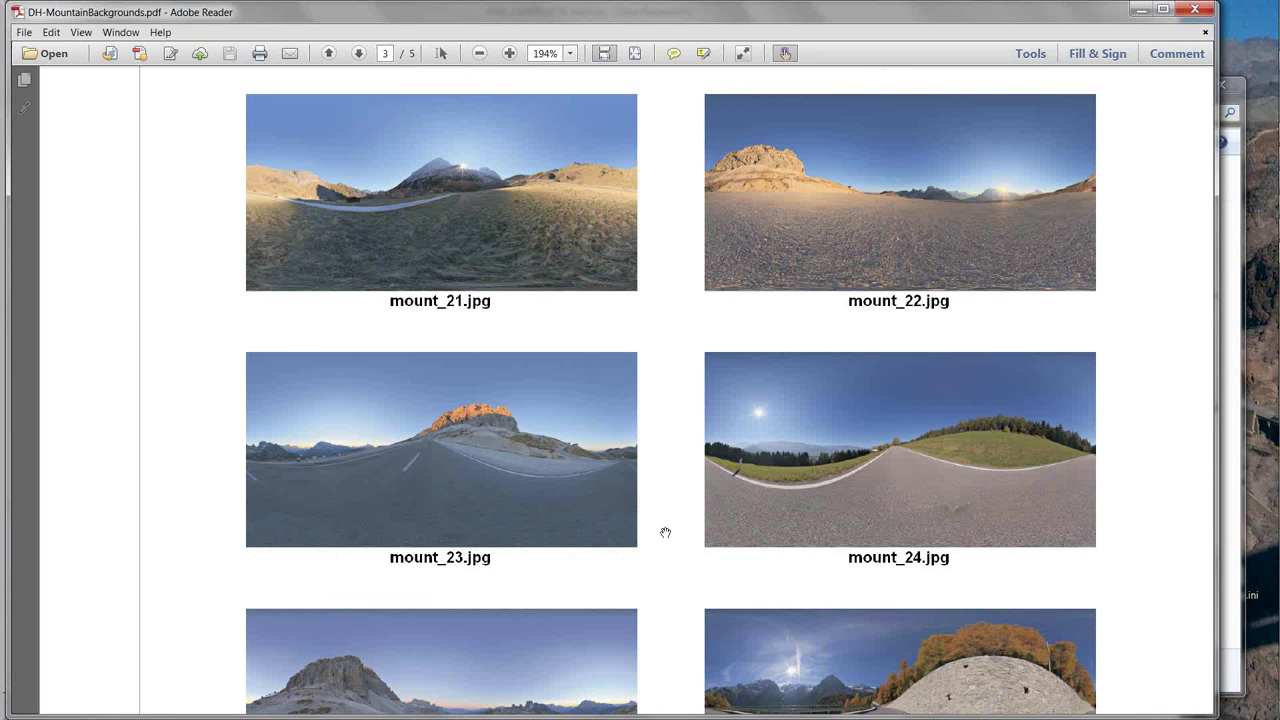
scroll(665, 532, down, 3)
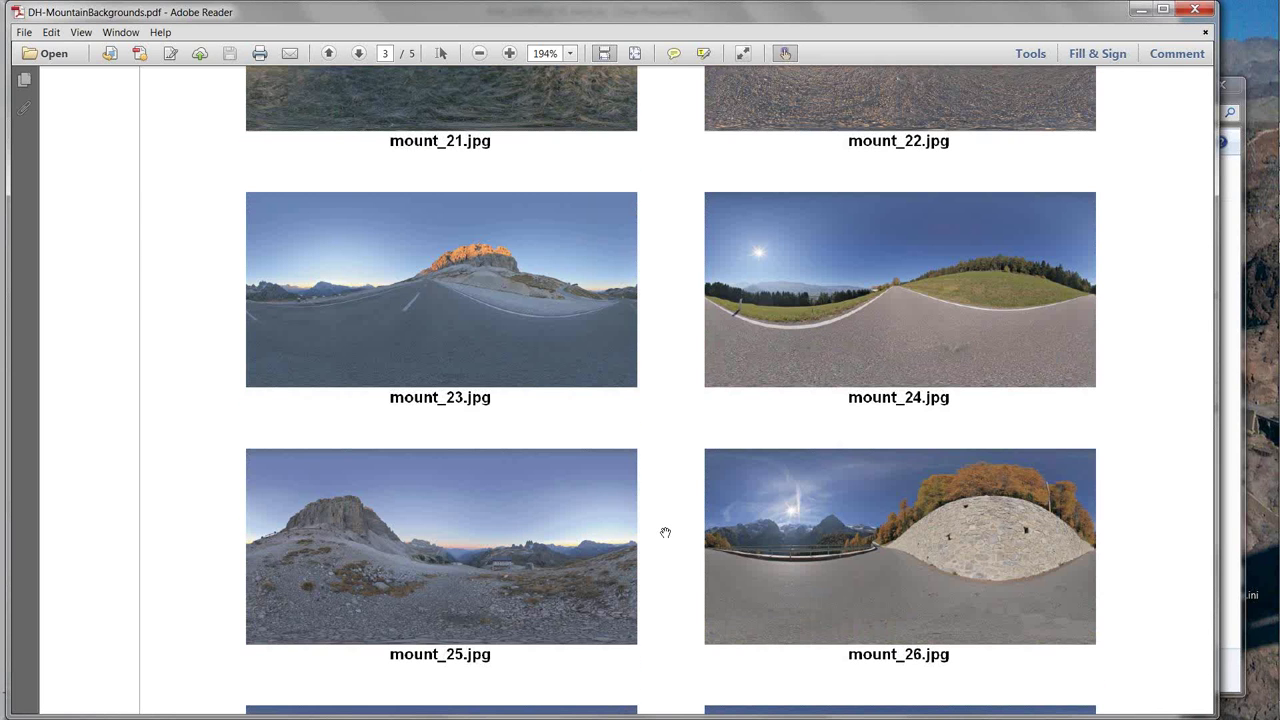
scroll(665, 532, down, 6)
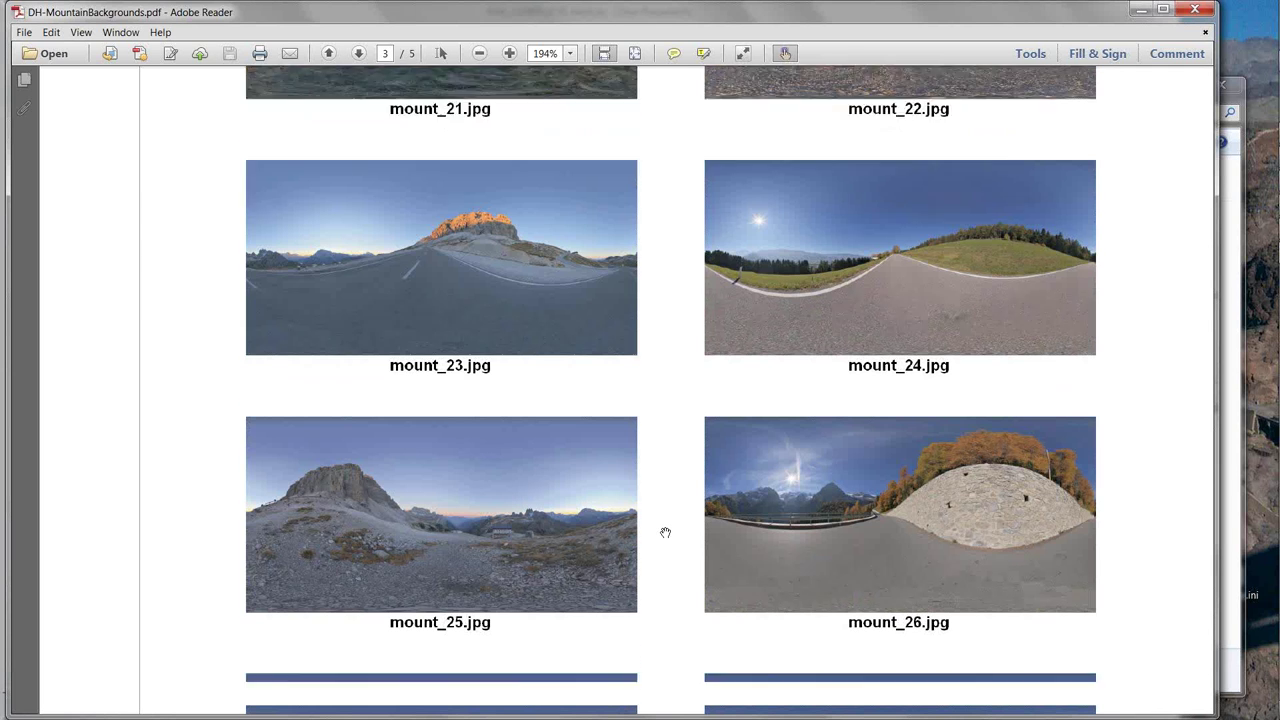
scroll(665, 532, down, 5)
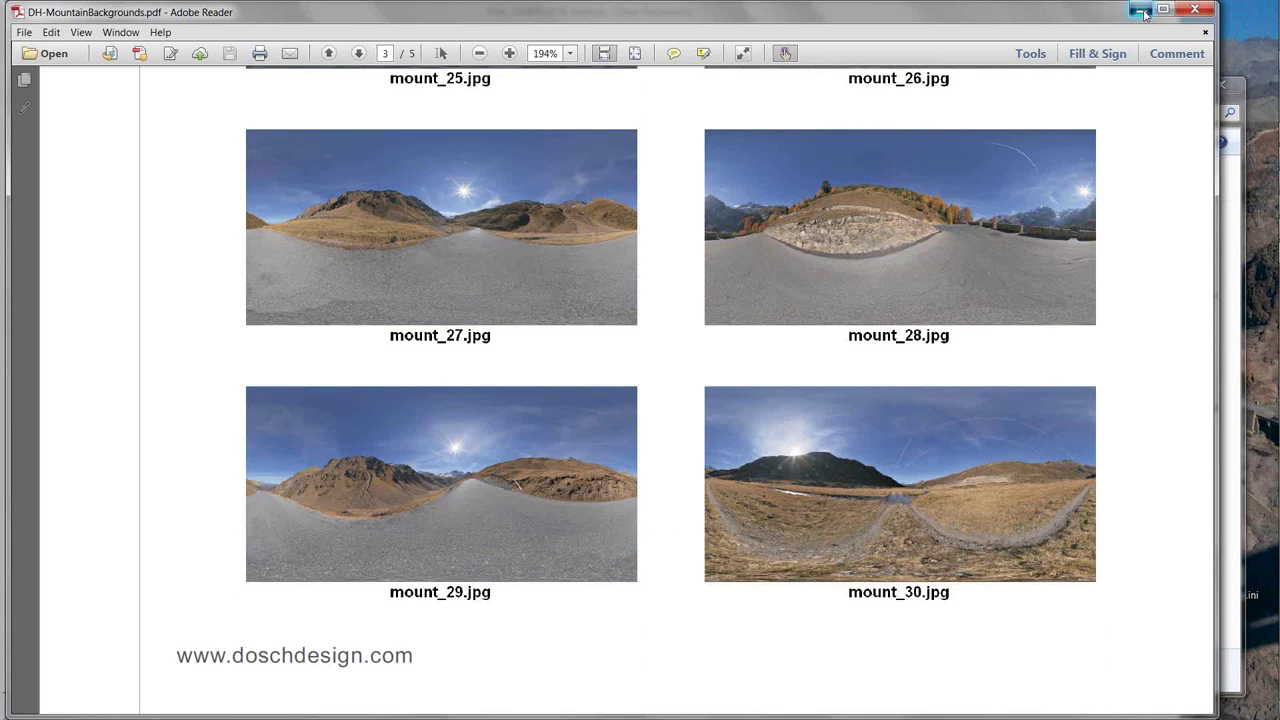
click(1142, 11)
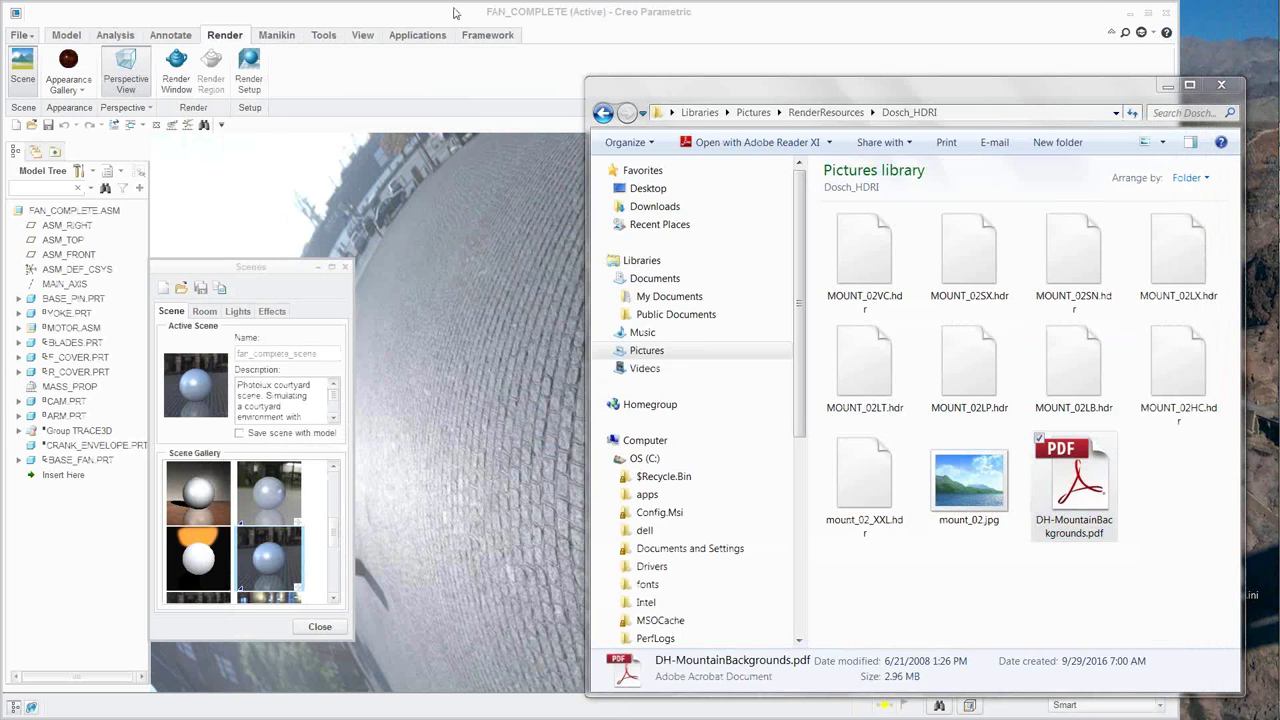
Switch back to Creo Parametric, turn off the perspective view of the fan assembly and close the scene settings.
click(478, 352)
click(128, 70)
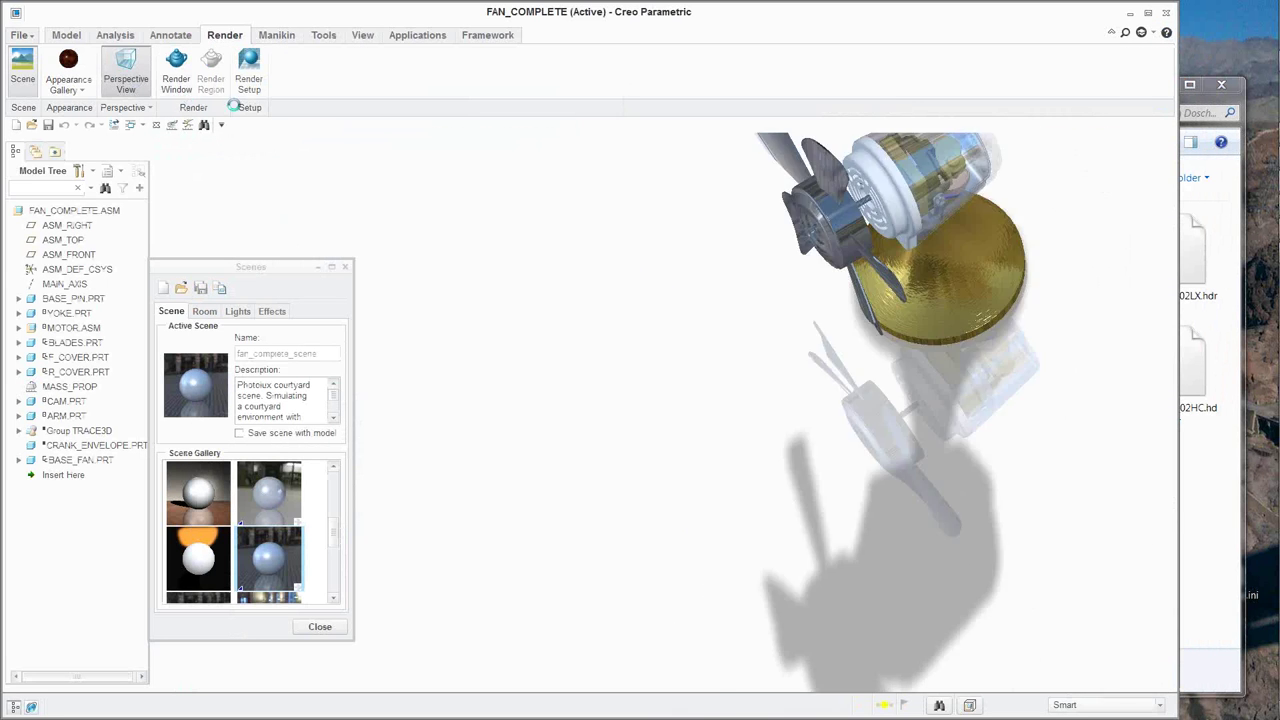
middle_drag(616, 514, 440, 255)
scroll(440, 255, up, 2)
scroll(460, 304, down, 3)
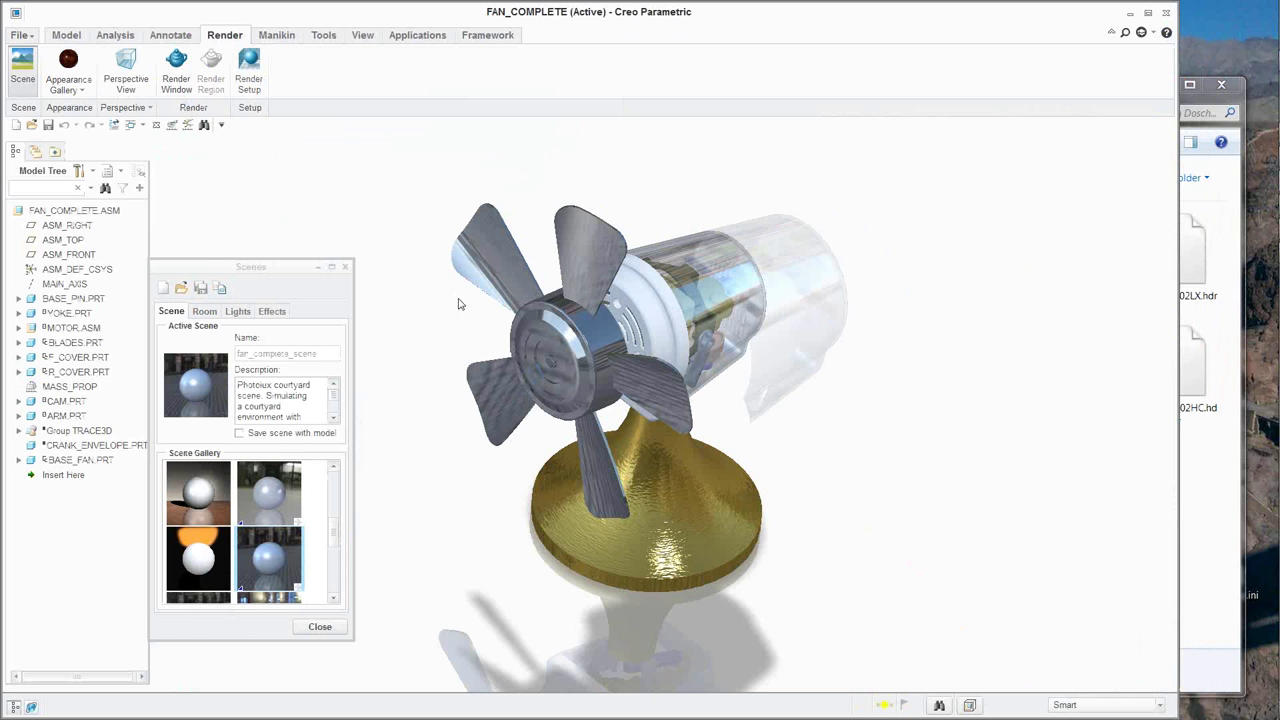
click(345, 267)
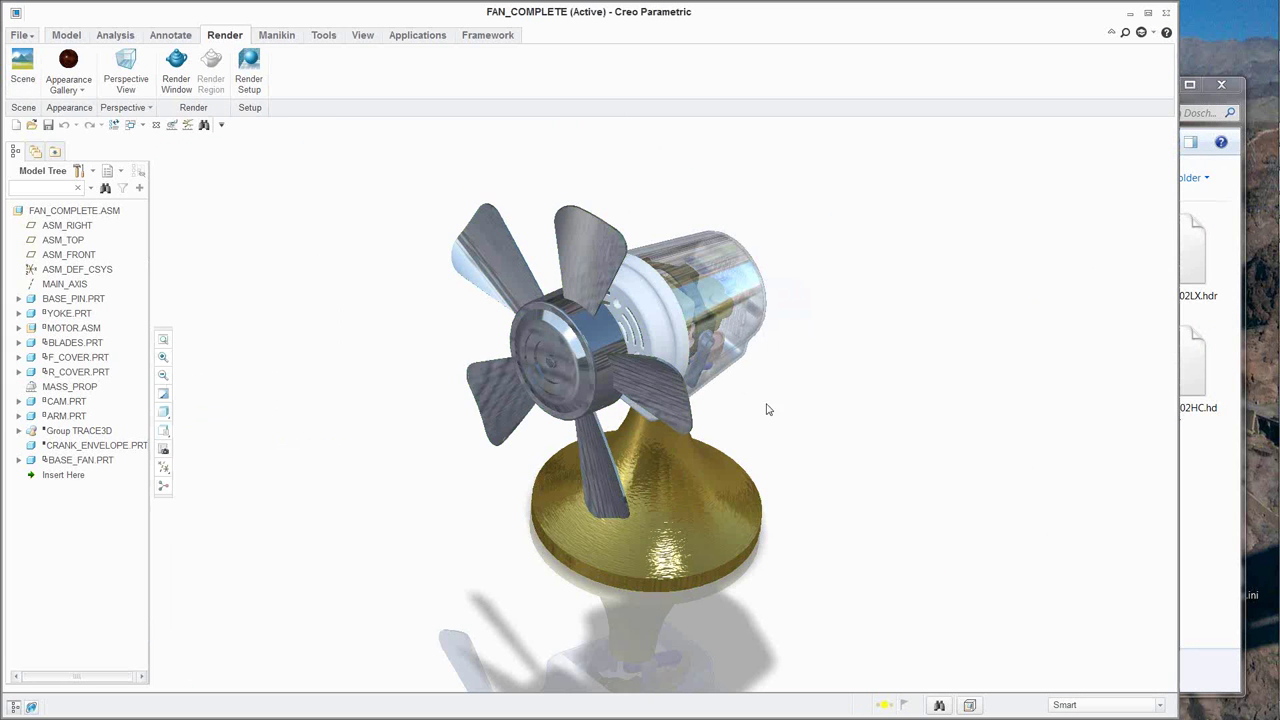
middle_drag(830, 456, 857, 514)
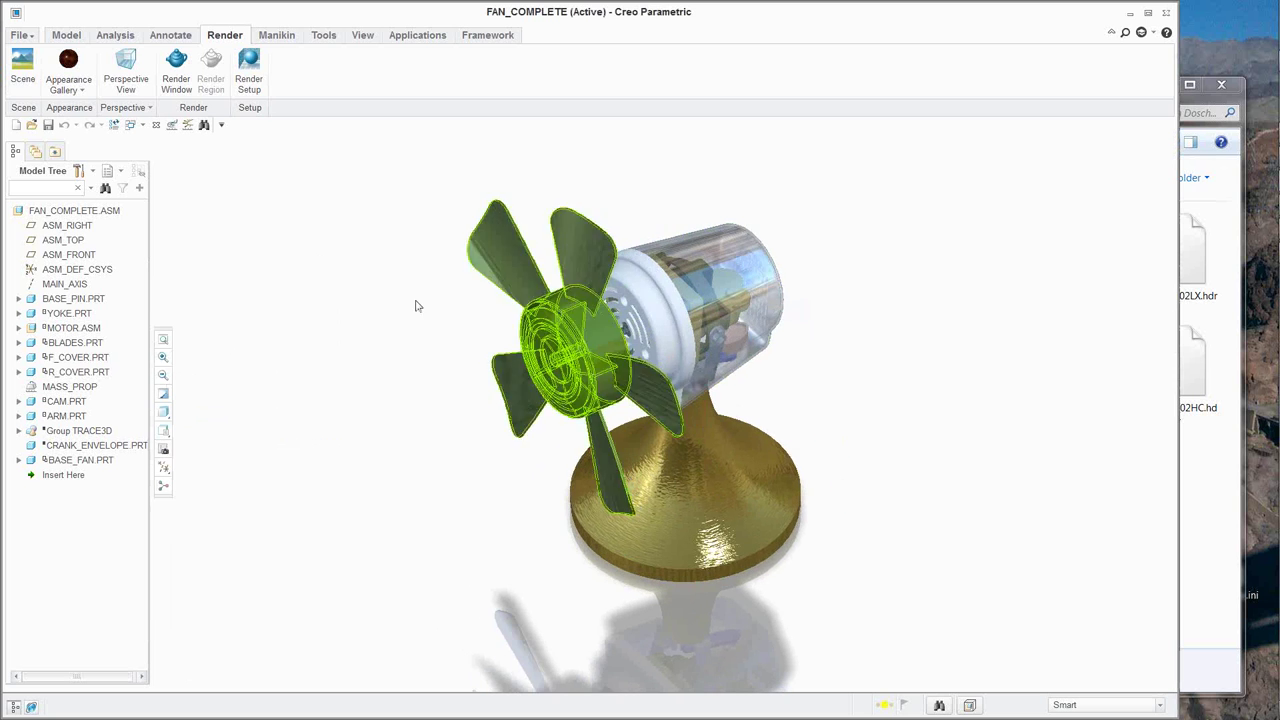
Load the adv-wood-maple.dmt library from the Wood folder into the appearance gallery.
middle_drag(444, 420, 450, 432)
click(82, 90)
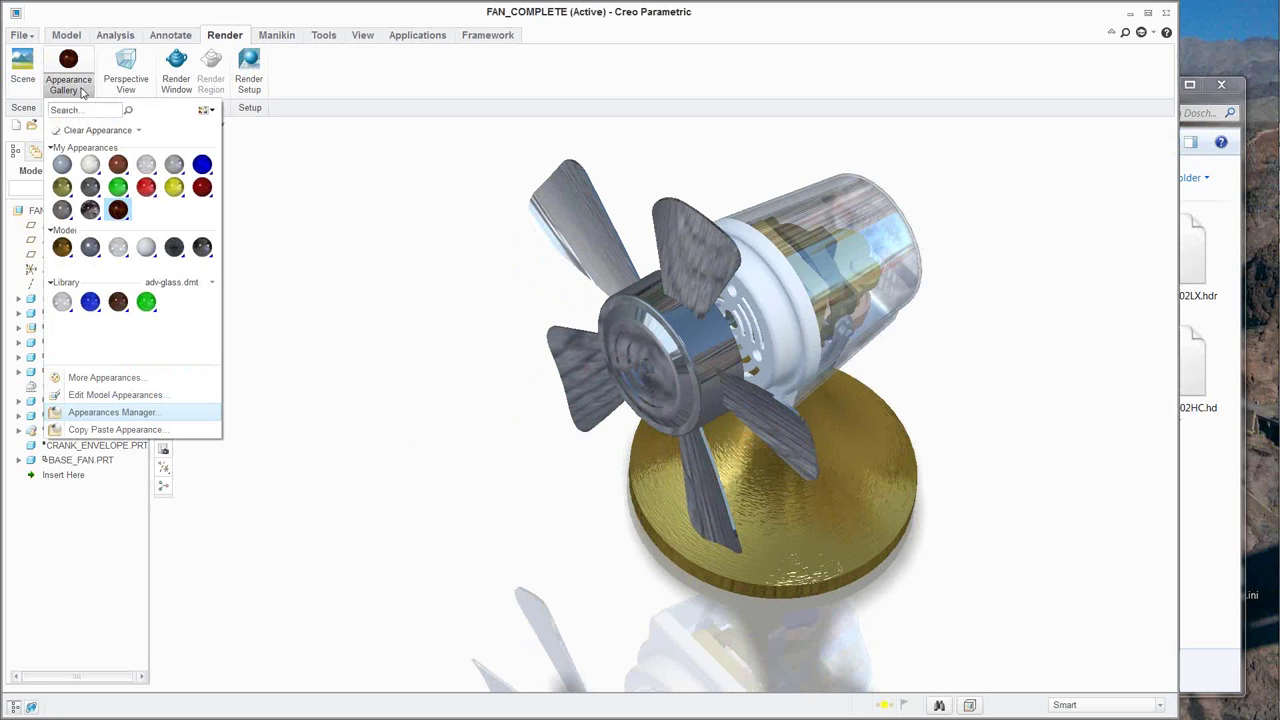
click(171, 284)
scroll(155, 405, down, 3)
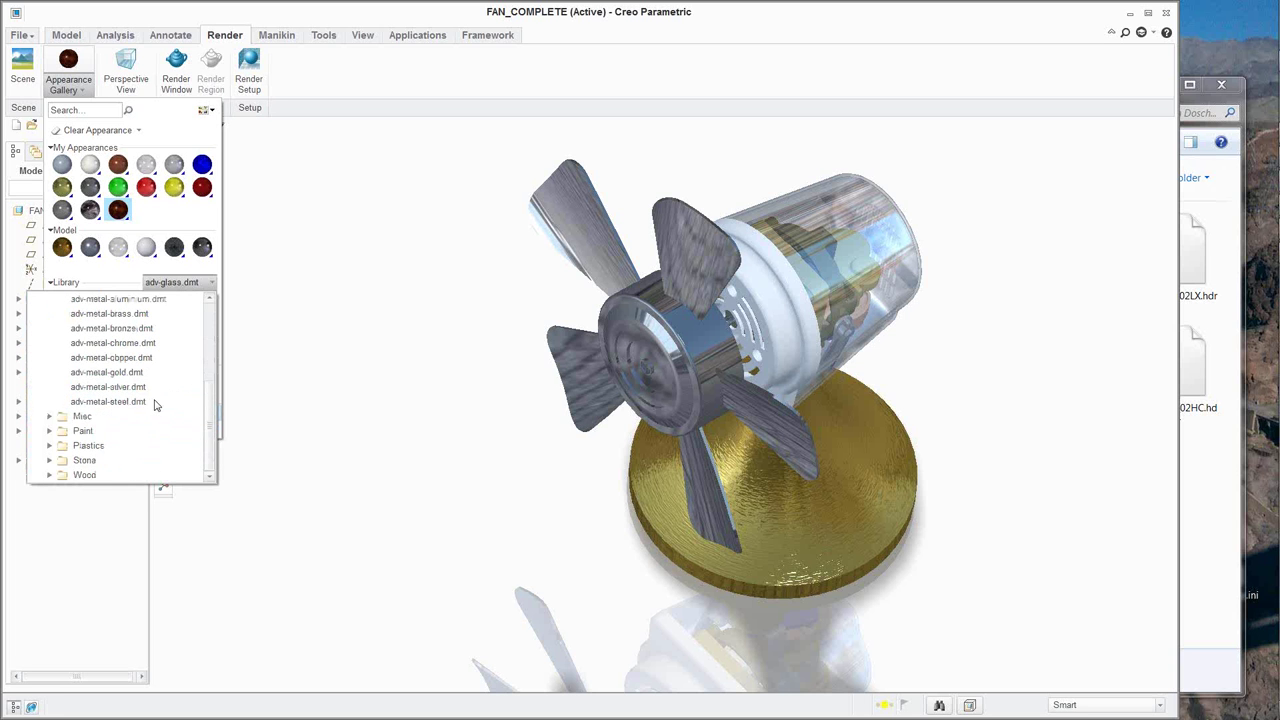
click(51, 461)
scroll(137, 439, down, 1)
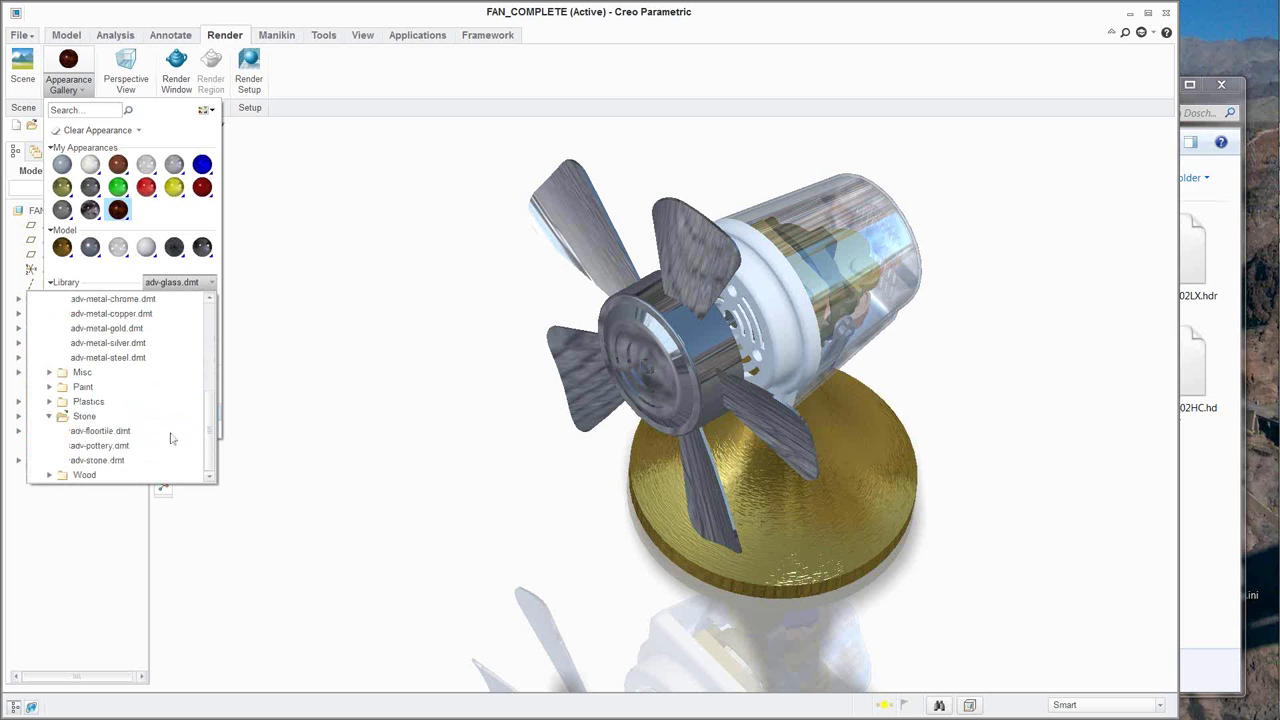
click(49, 416)
click(49, 475)
scroll(134, 434, down, 4)
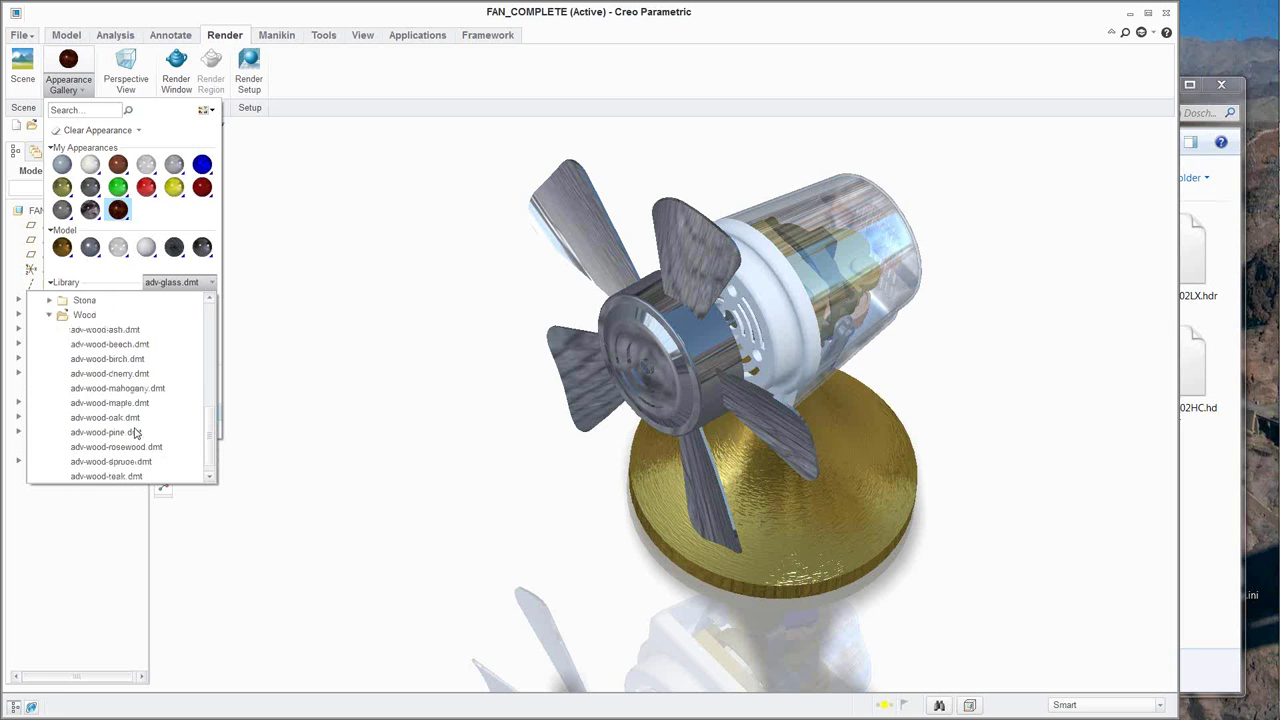
click(130, 403)
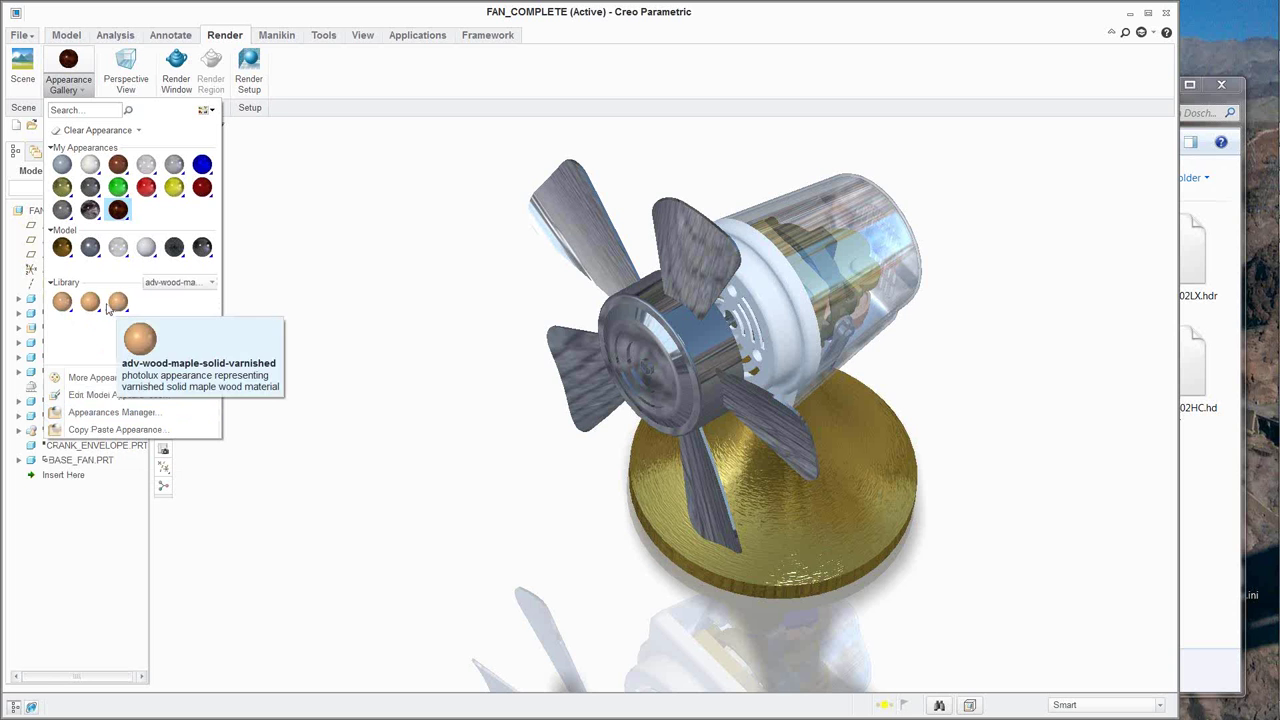
Apply the first maple wood appearance to only the front surface of the upper-left fan blade and inspect it from several angles.
click(62, 303)
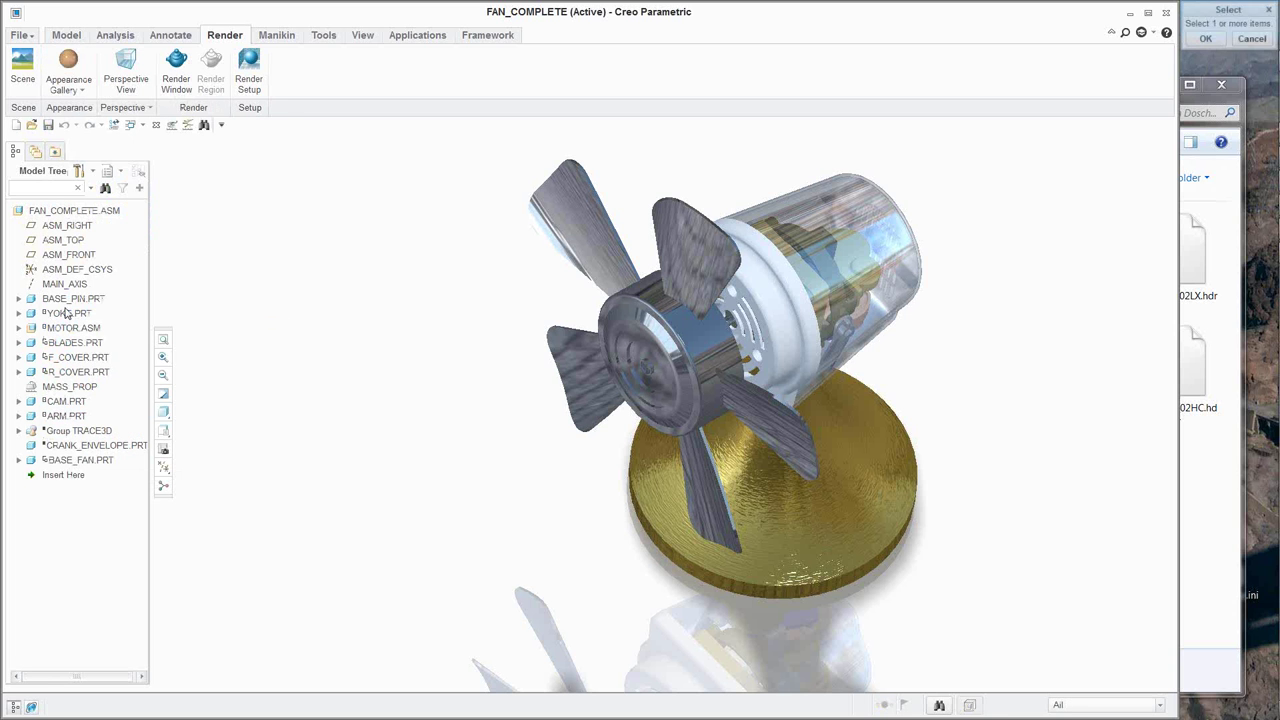
right_click(569, 227)
click(530, 260)
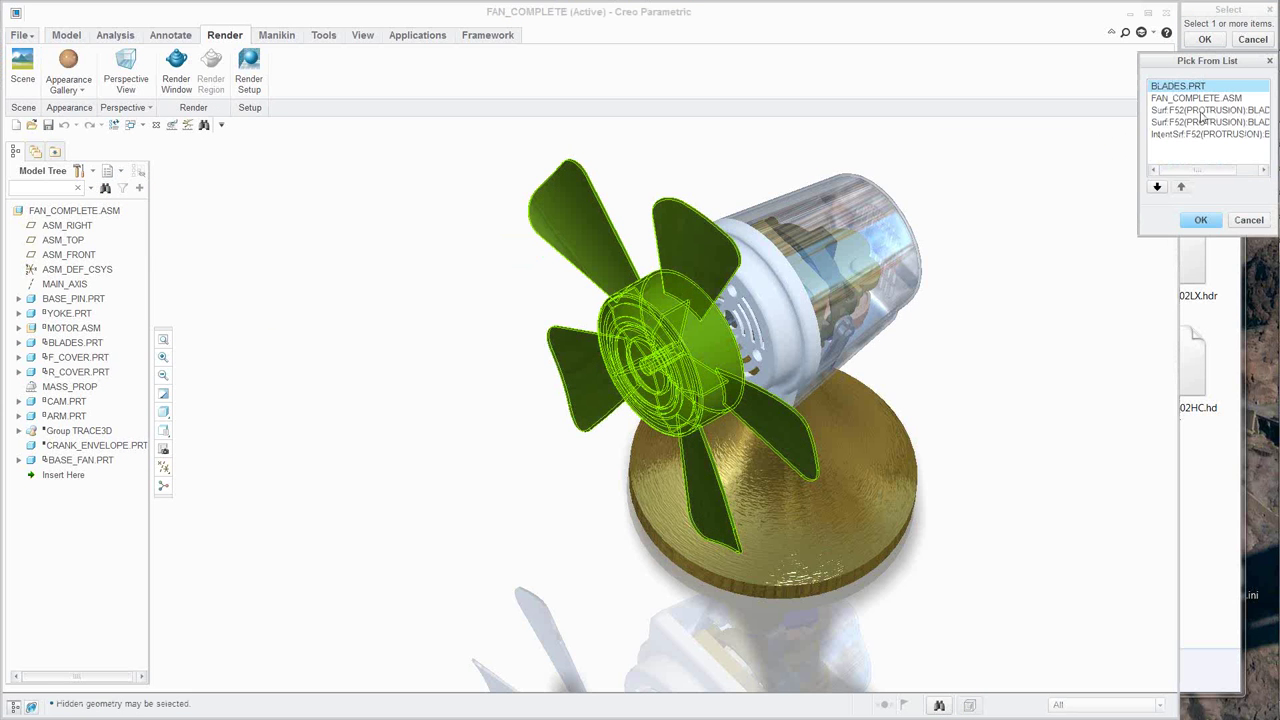
click(1201, 110)
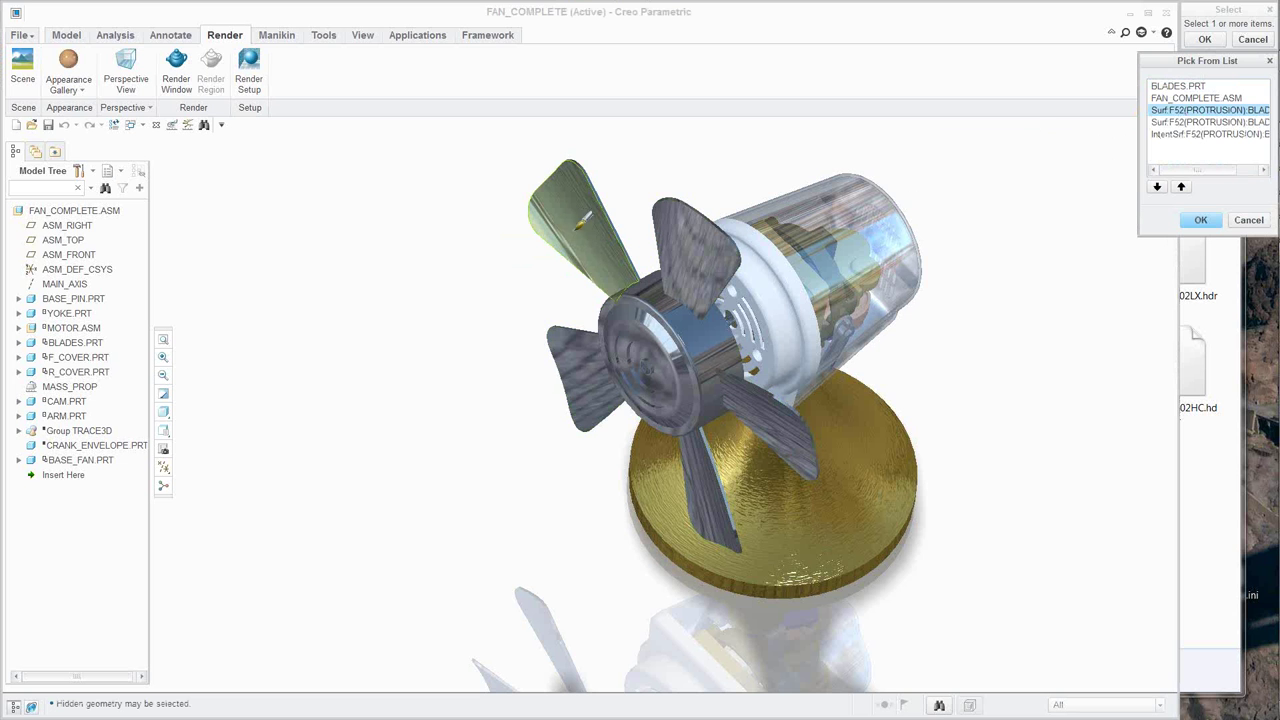
click(1201, 220)
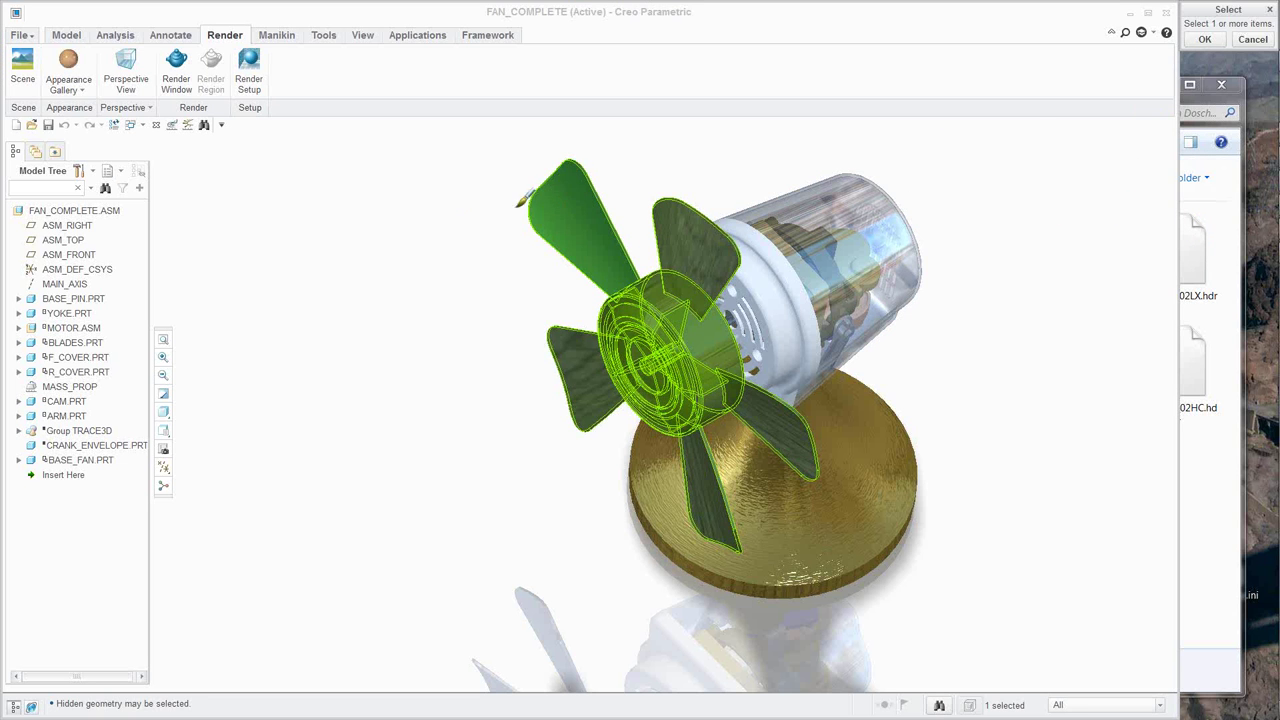
middle_click(441, 202)
mouse_move(551, 277)
middle_down()
mouse_move(640, 330)
mouse_move(603, 177)
mouse_move(609, 397)
mouse_move(653, 384)
mouse_move(418, 433)
middle_up()
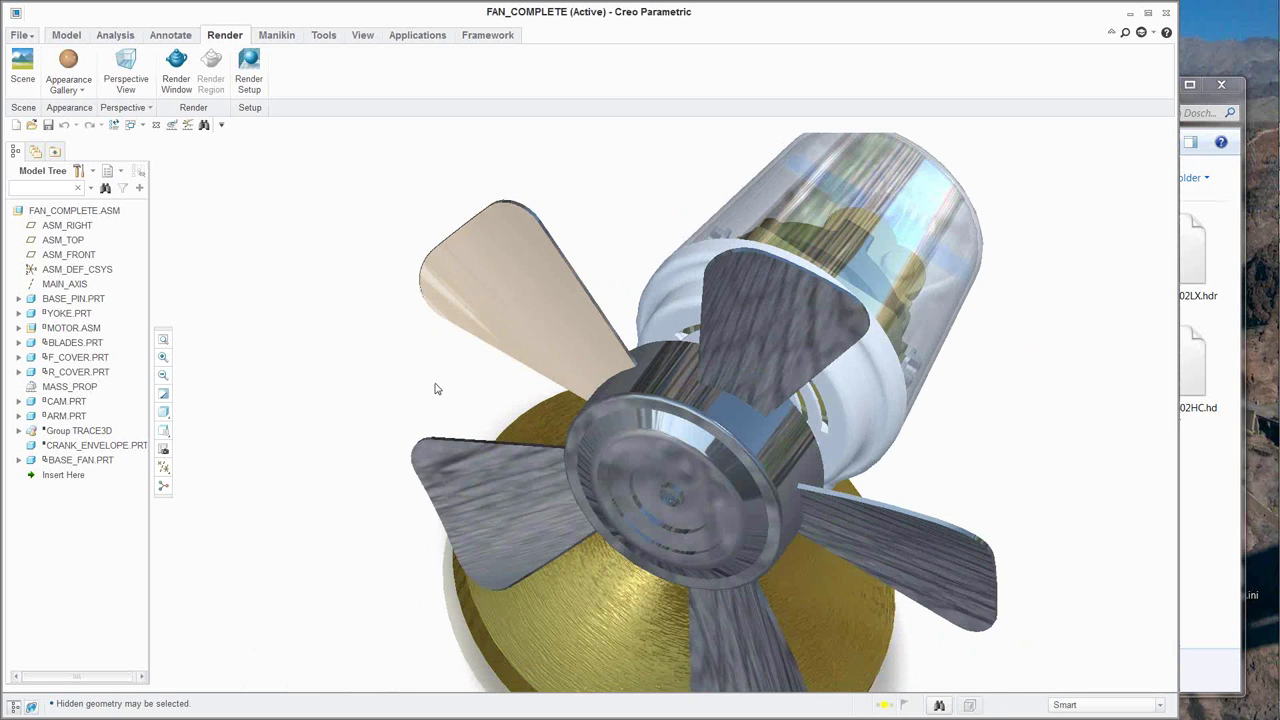
scroll(434, 389, up, 3)
mouse_move(506, 371)
middle_down()
mouse_move(480, 409)
mouse_move(500, 400)
middle_up()
scroll(502, 390, down, 2)
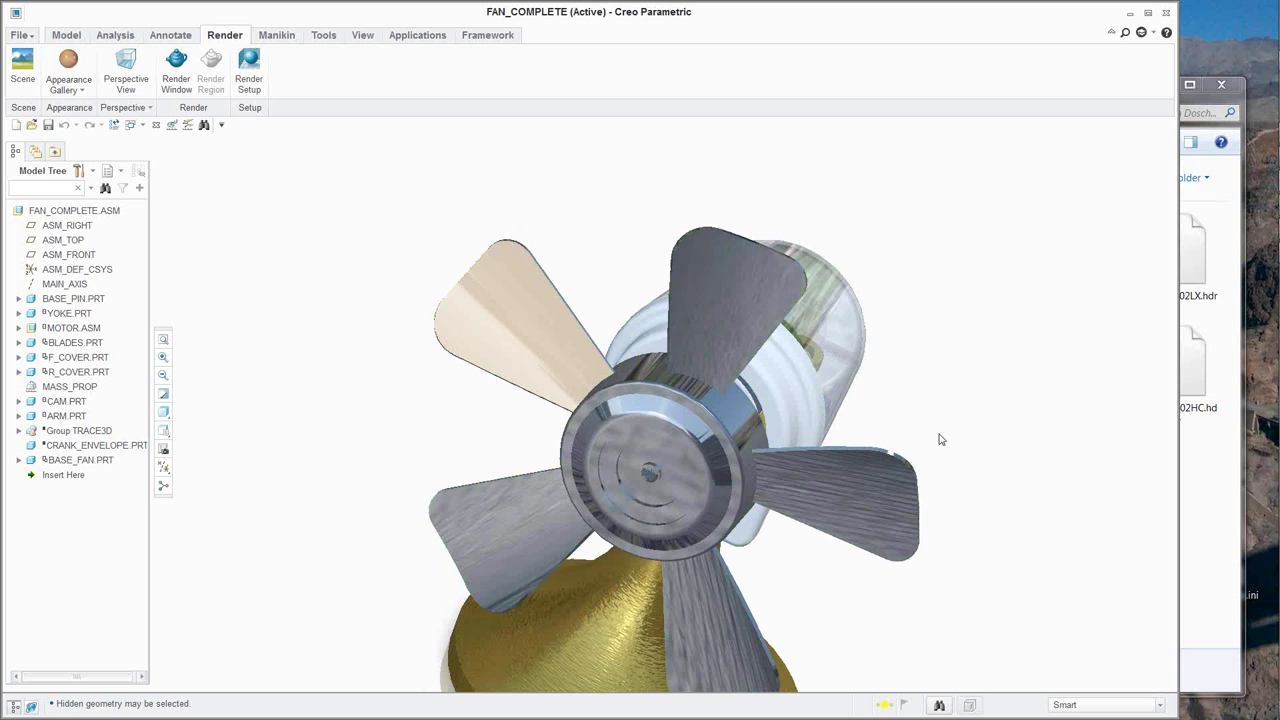
middle_drag(997, 448, 379, 435)
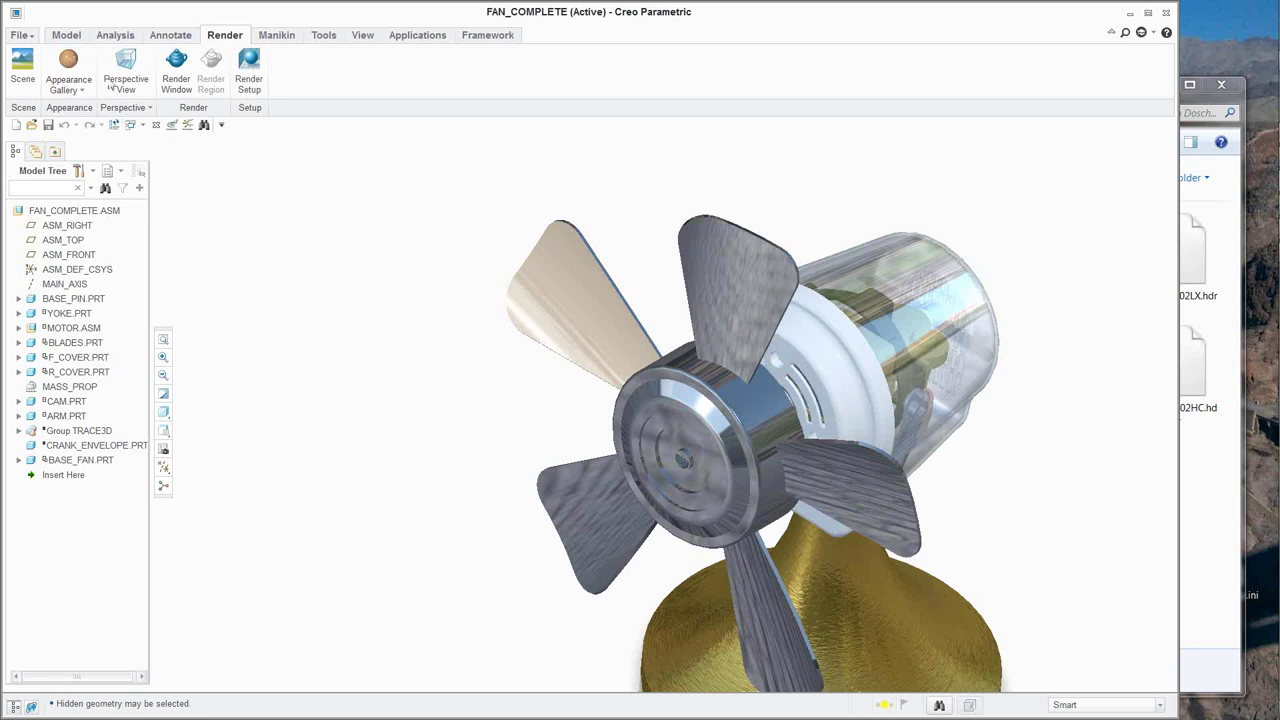
Load the adv-wood-ash.dmt library and apply its fourth ash appearance to the whole BLADES.PRT part.
click(79, 90)
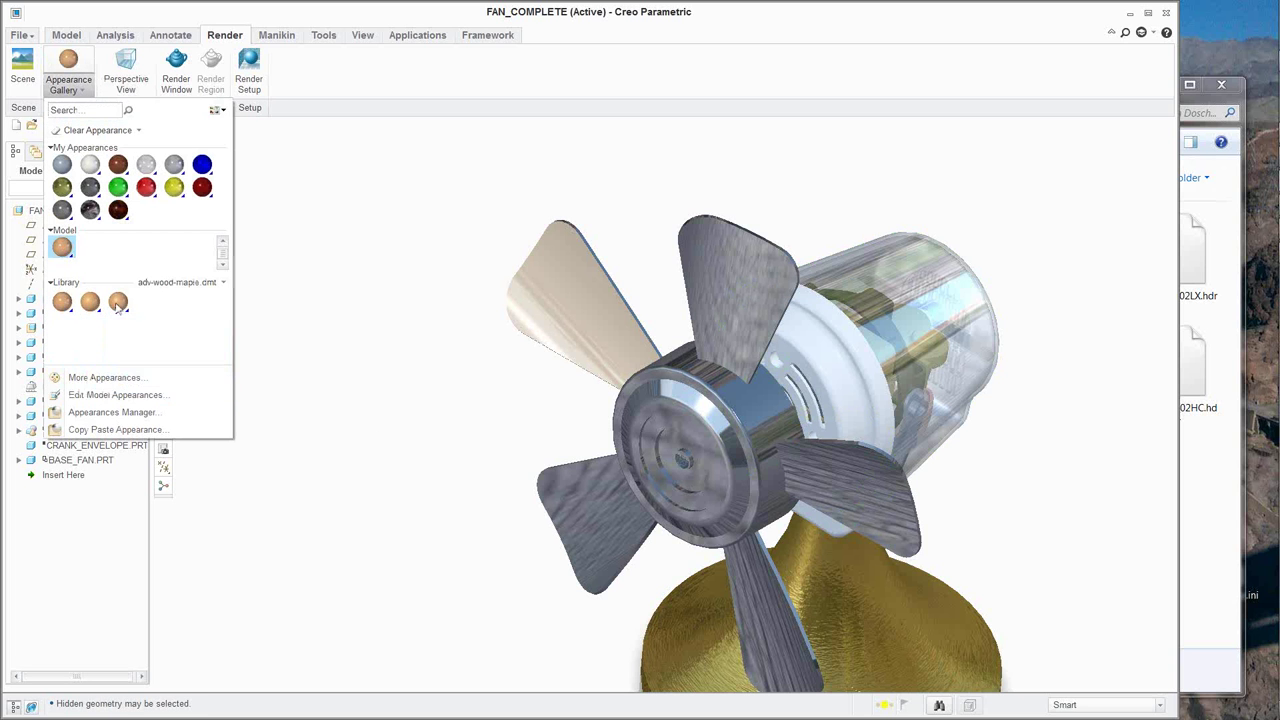
mouse_move(120, 308)
click(180, 282)
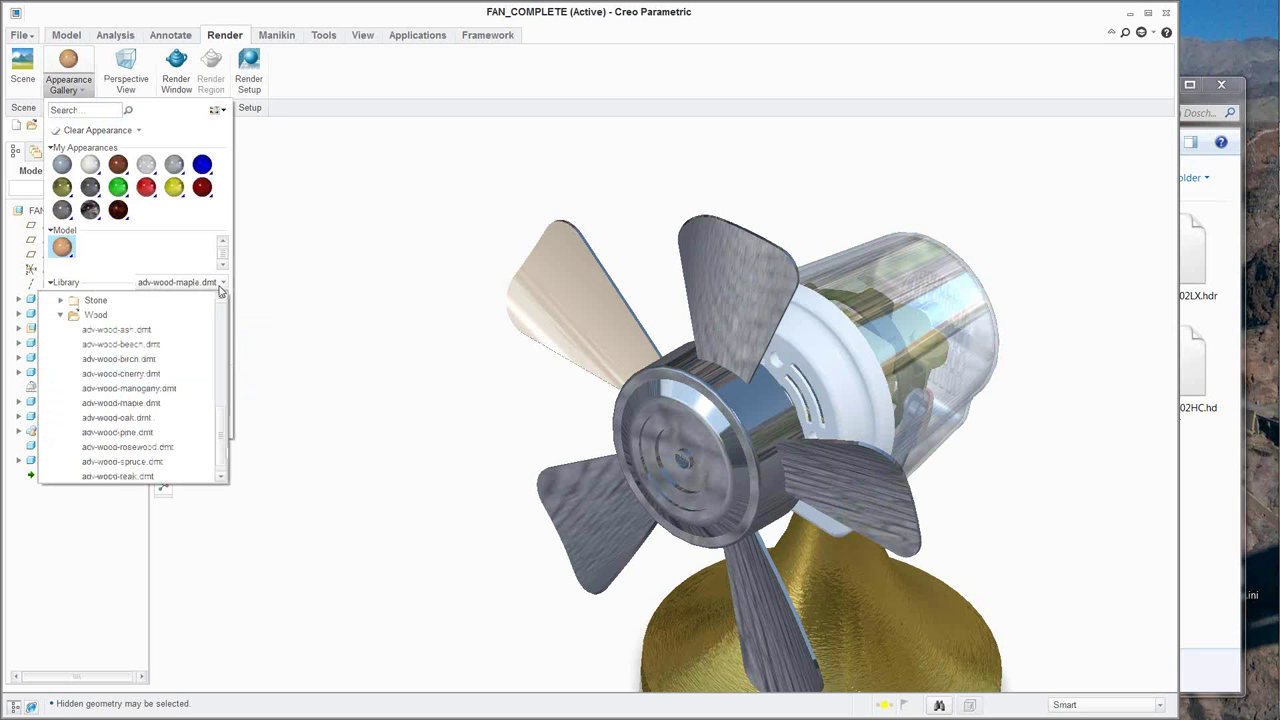
click(149, 332)
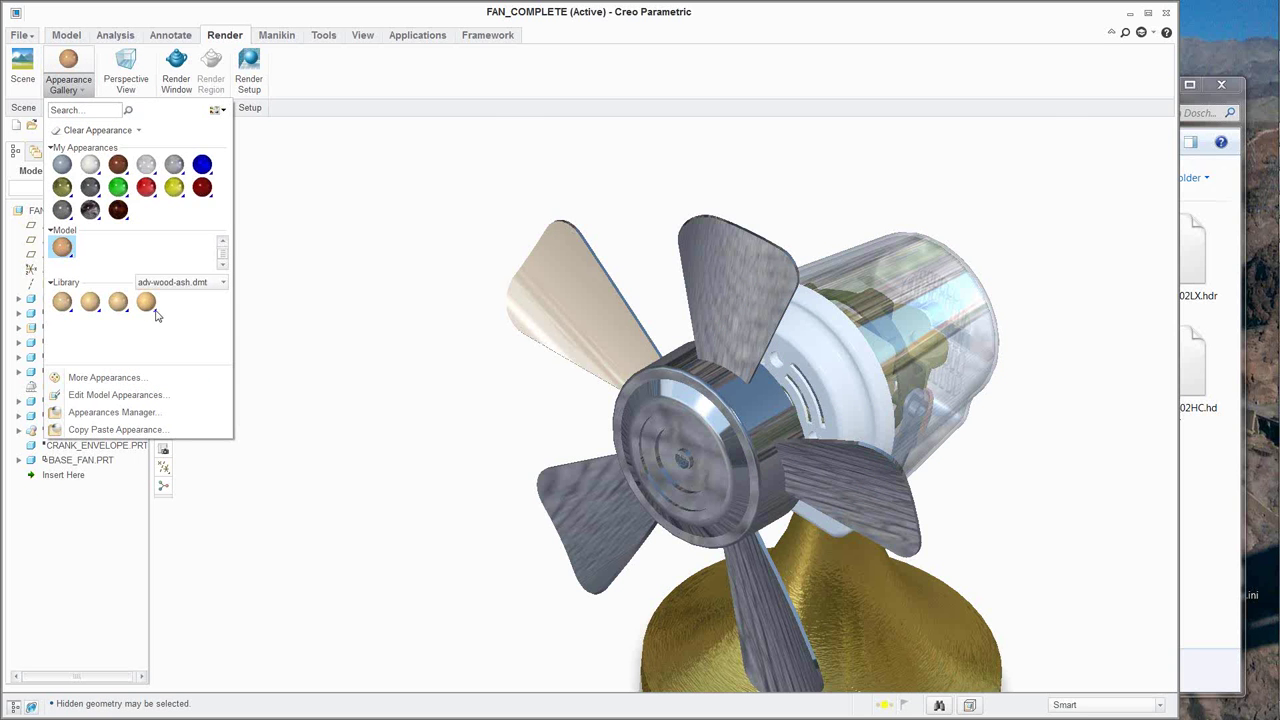
click(145, 302)
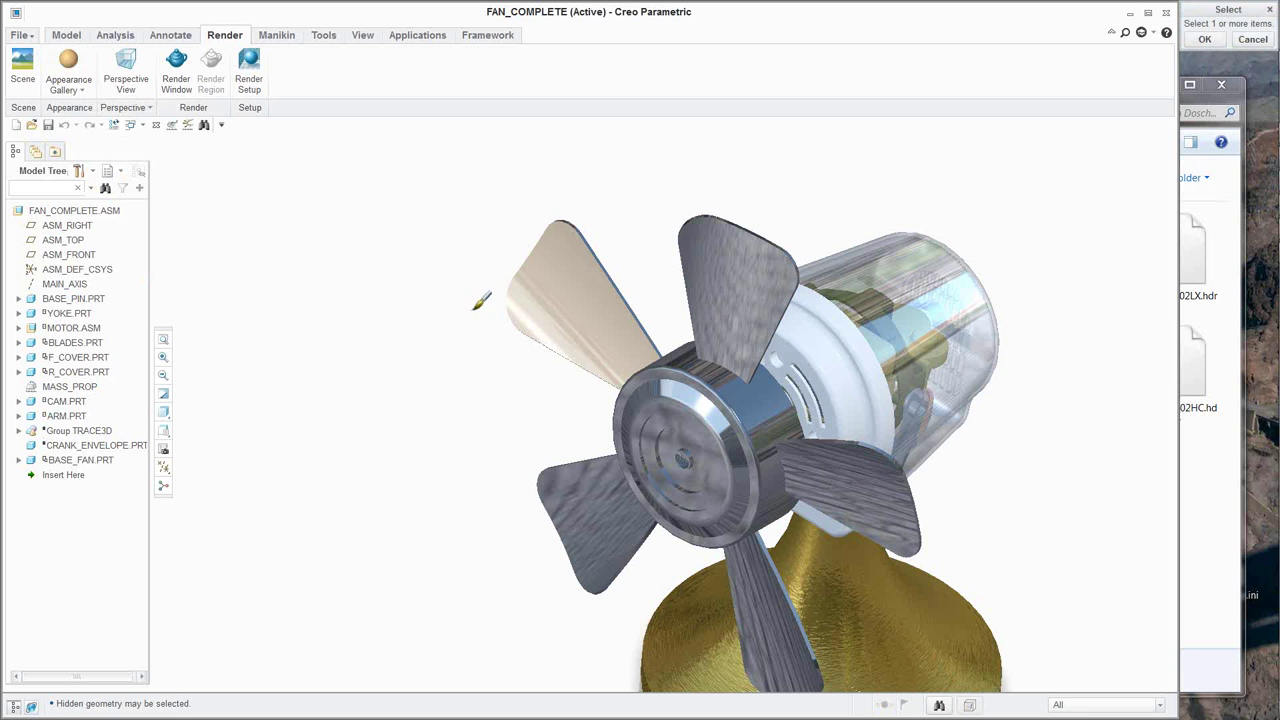
click(735, 258)
middle_click(367, 330)
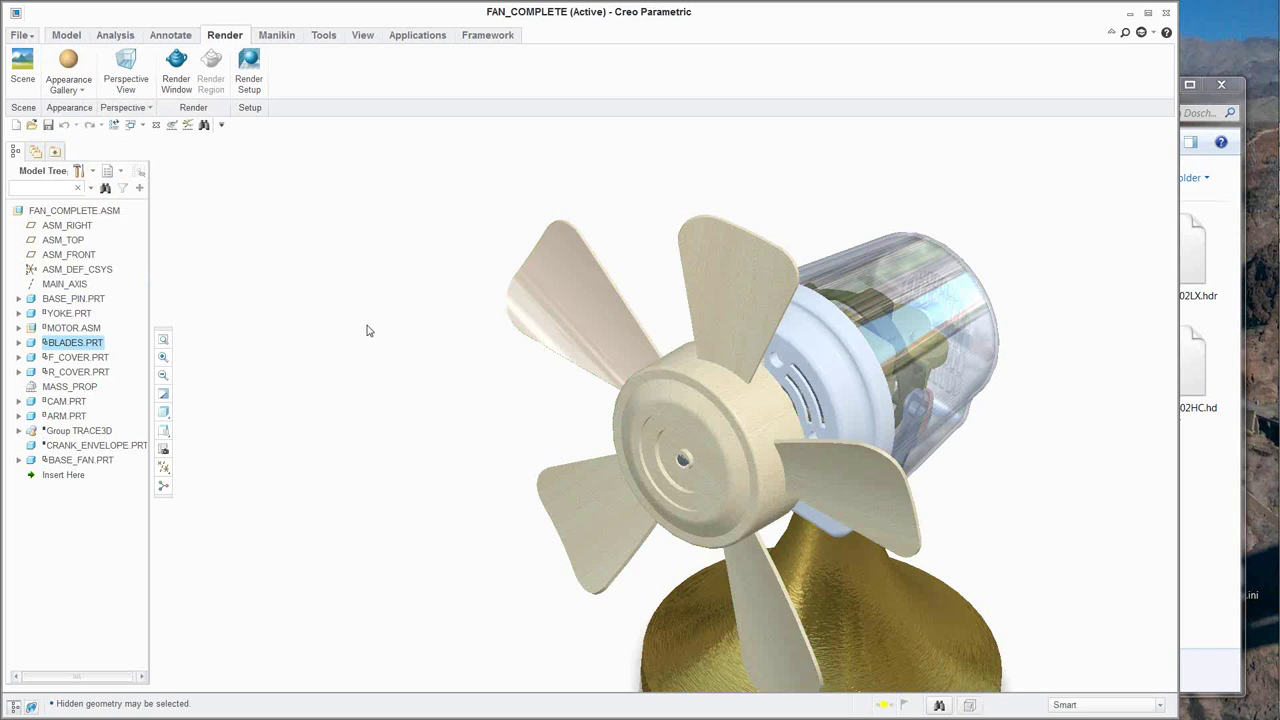
Examine the wood grain on the blades and hub up close and return to a view of the whole fan.
mouse_move(300, 403)
middle_down()
mouse_move(334, 386)
mouse_move(302, 400)
middle_up()
scroll(845, 292, up, 3)
scroll(848, 291, down, 6)
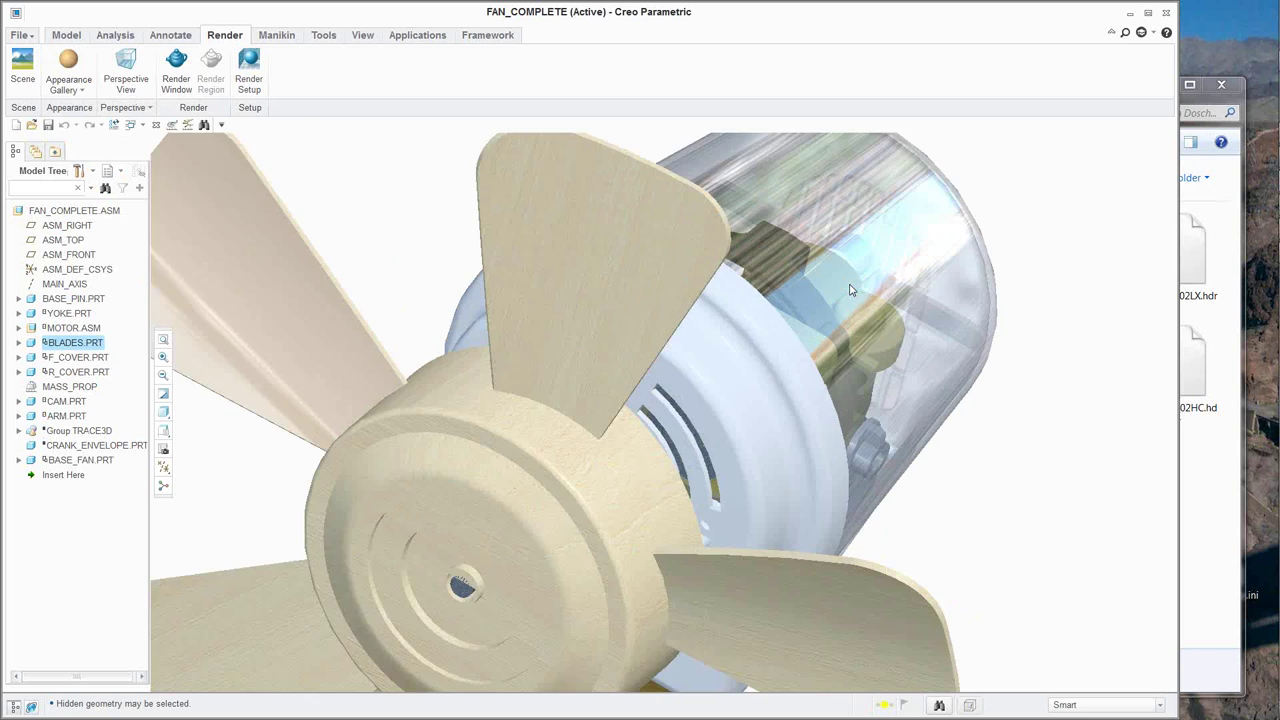
scroll(850, 290, down, 2)
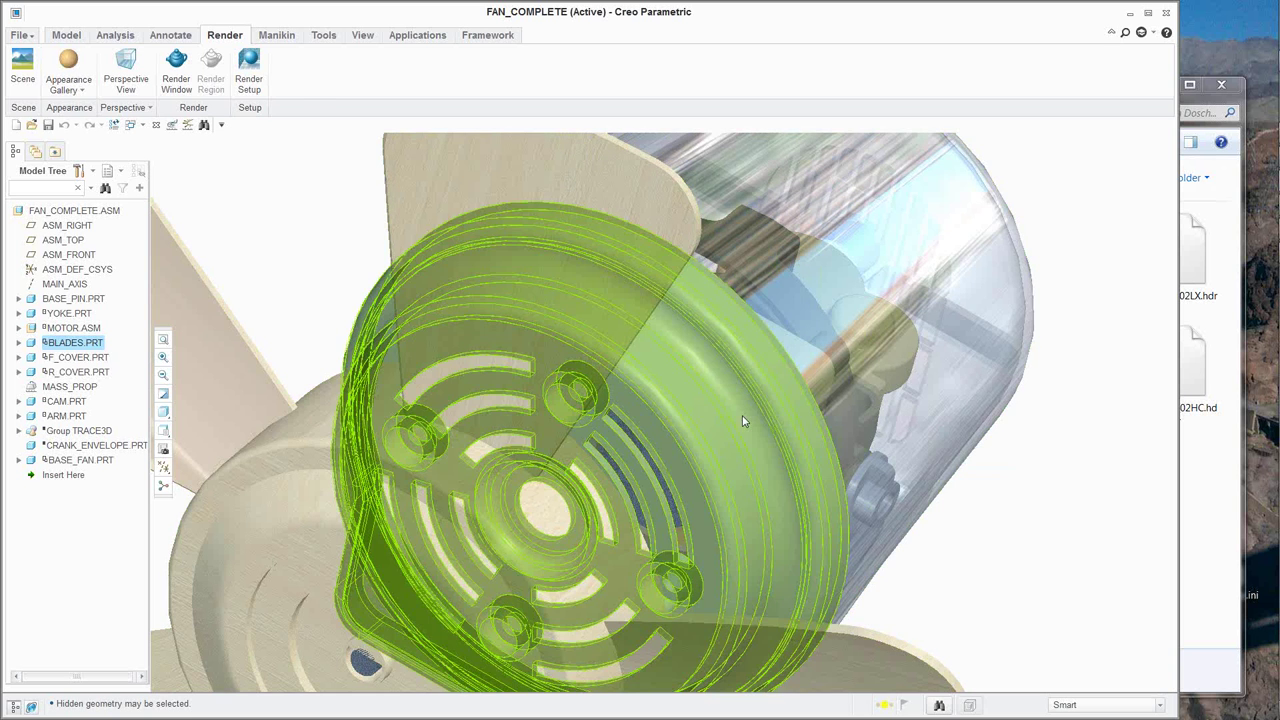
scroll(742, 421, down, 2)
key(ctrl+d)
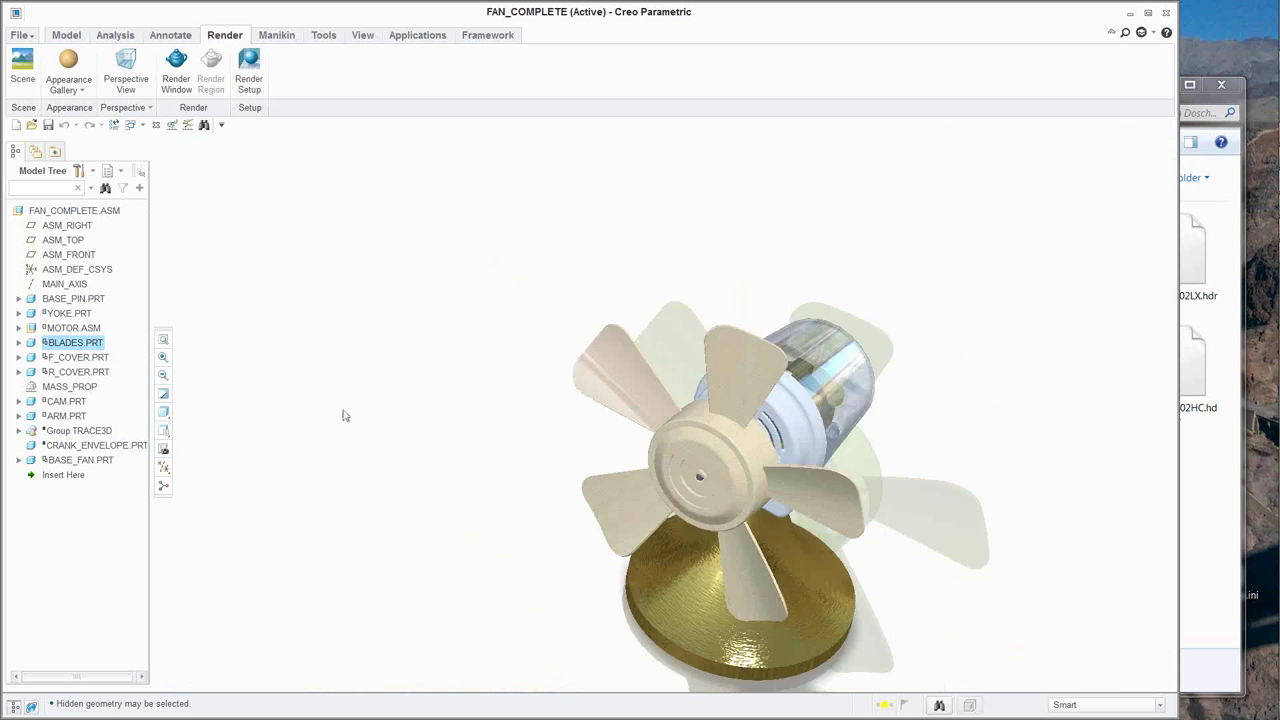
scroll(760, 640, down, 2)
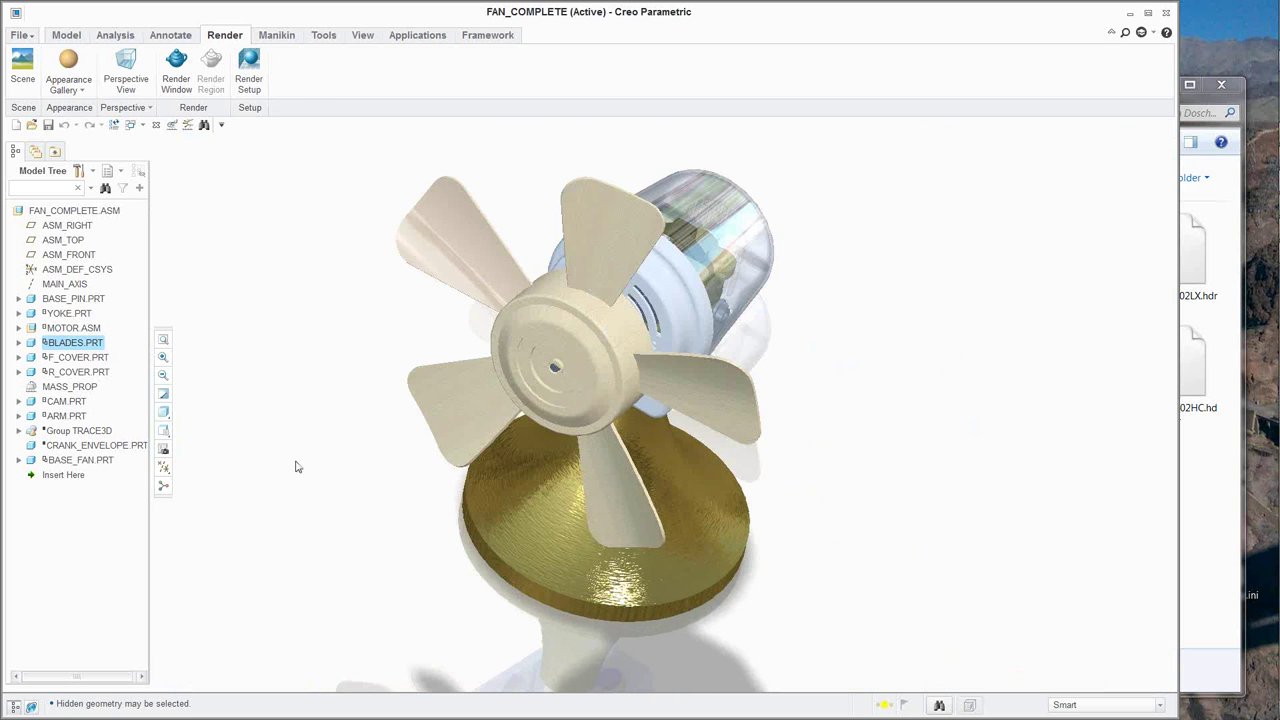
Show the scene's lights and examine the lock choices and placement of the default distant light around the fan.
click(22, 66)
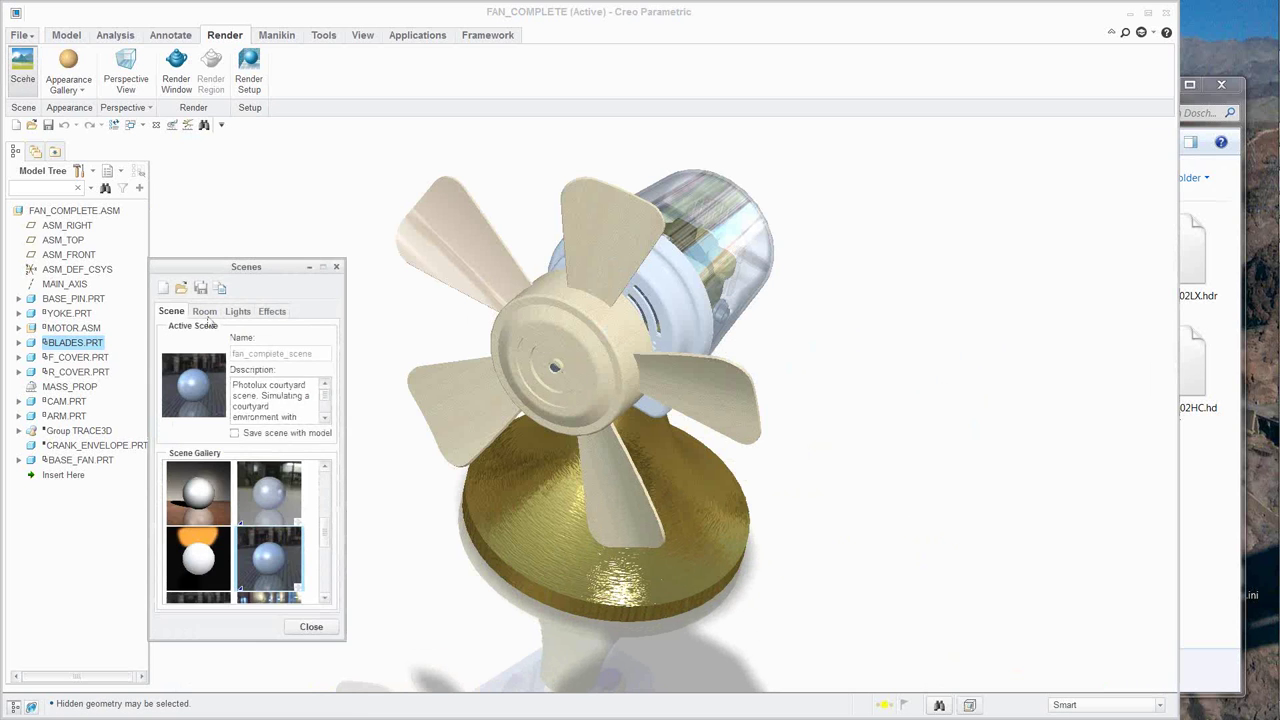
click(247, 315)
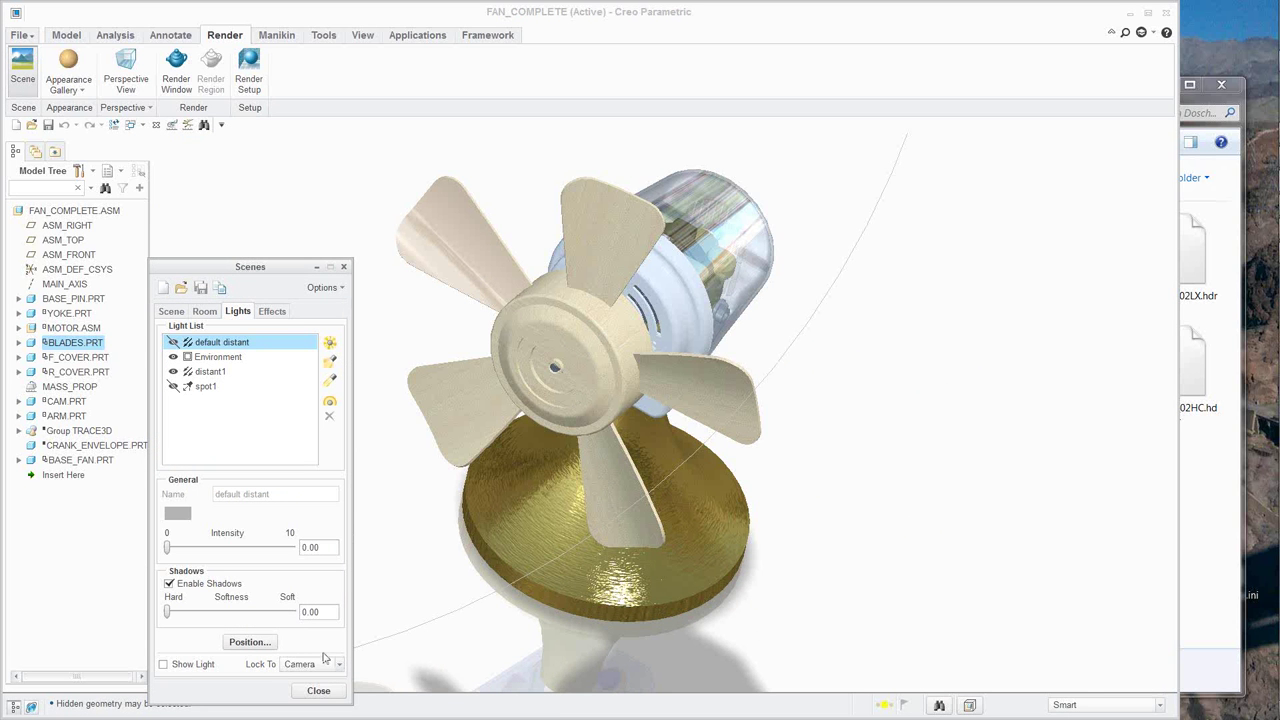
click(340, 665)
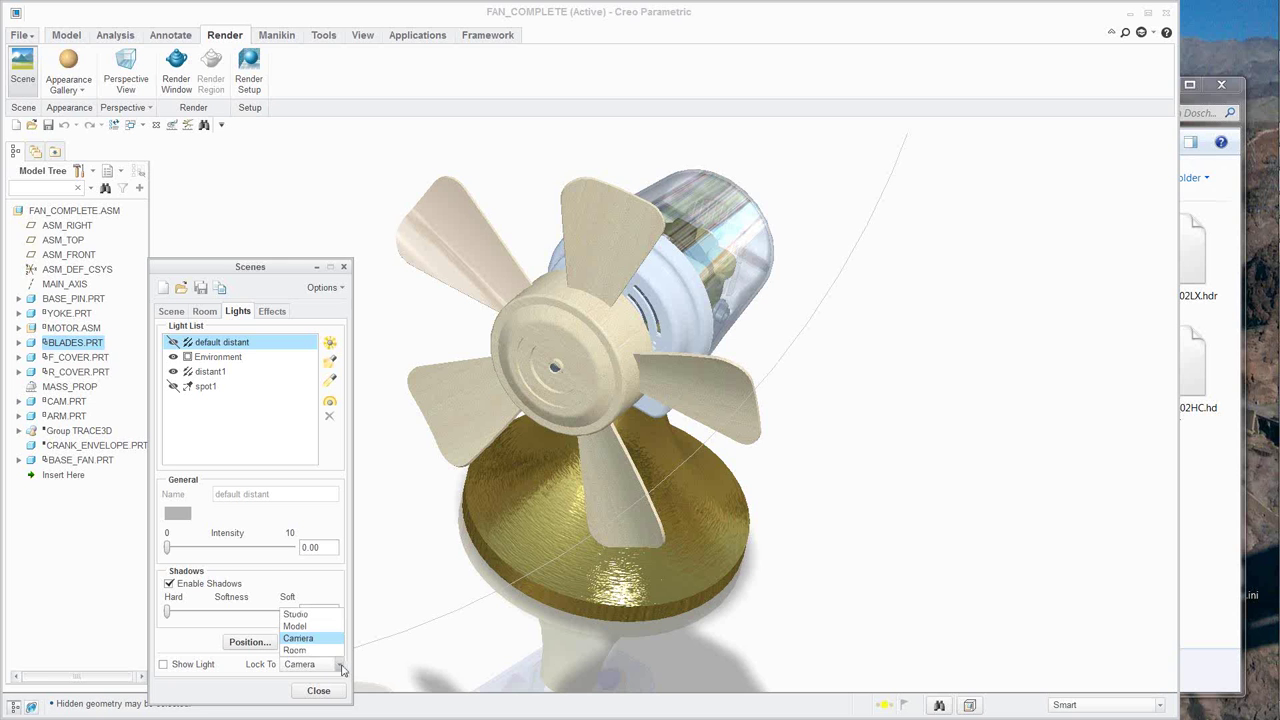
click(1066, 460)
scroll(1006, 506, up, 4)
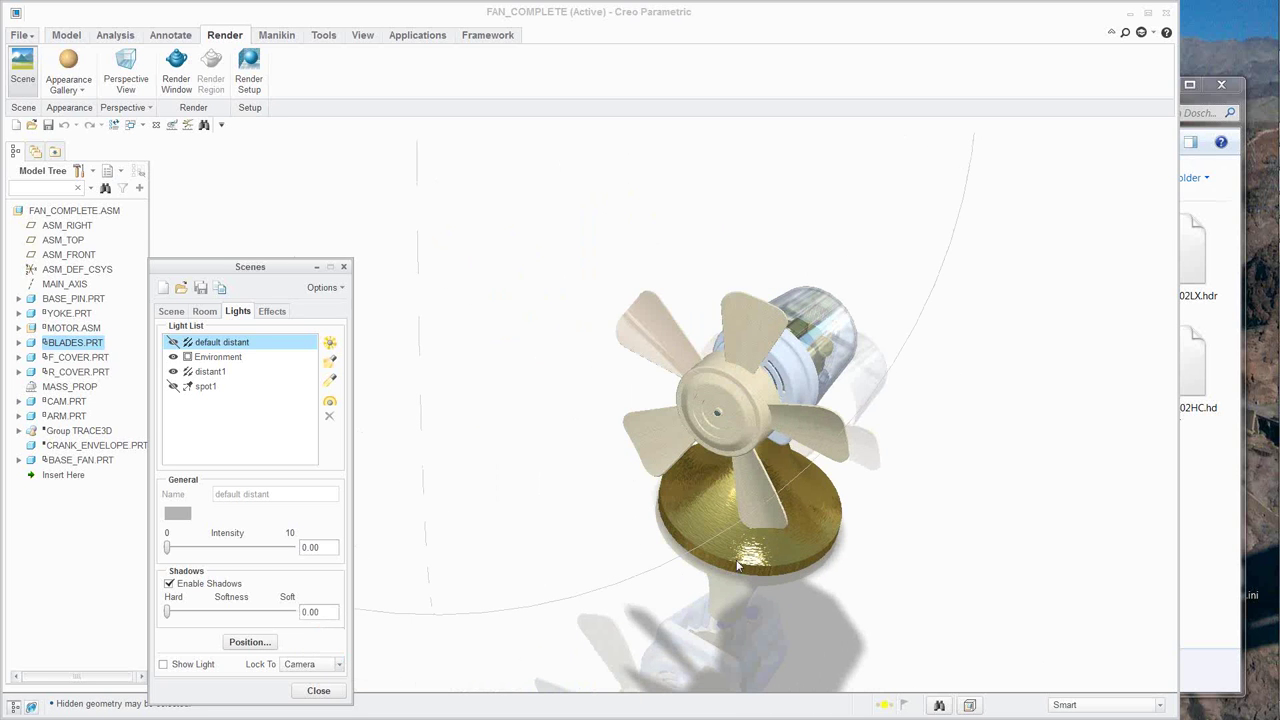
scroll(884, 606, up, 3)
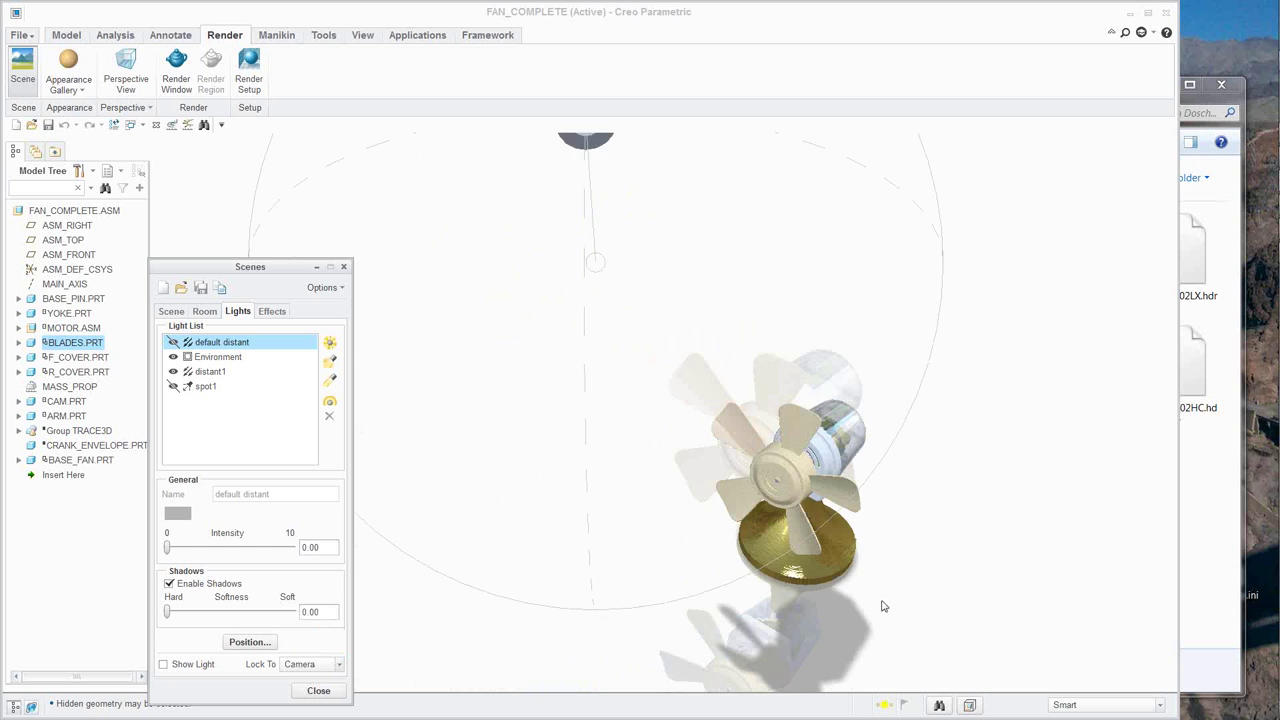
scroll(884, 606, down, 2)
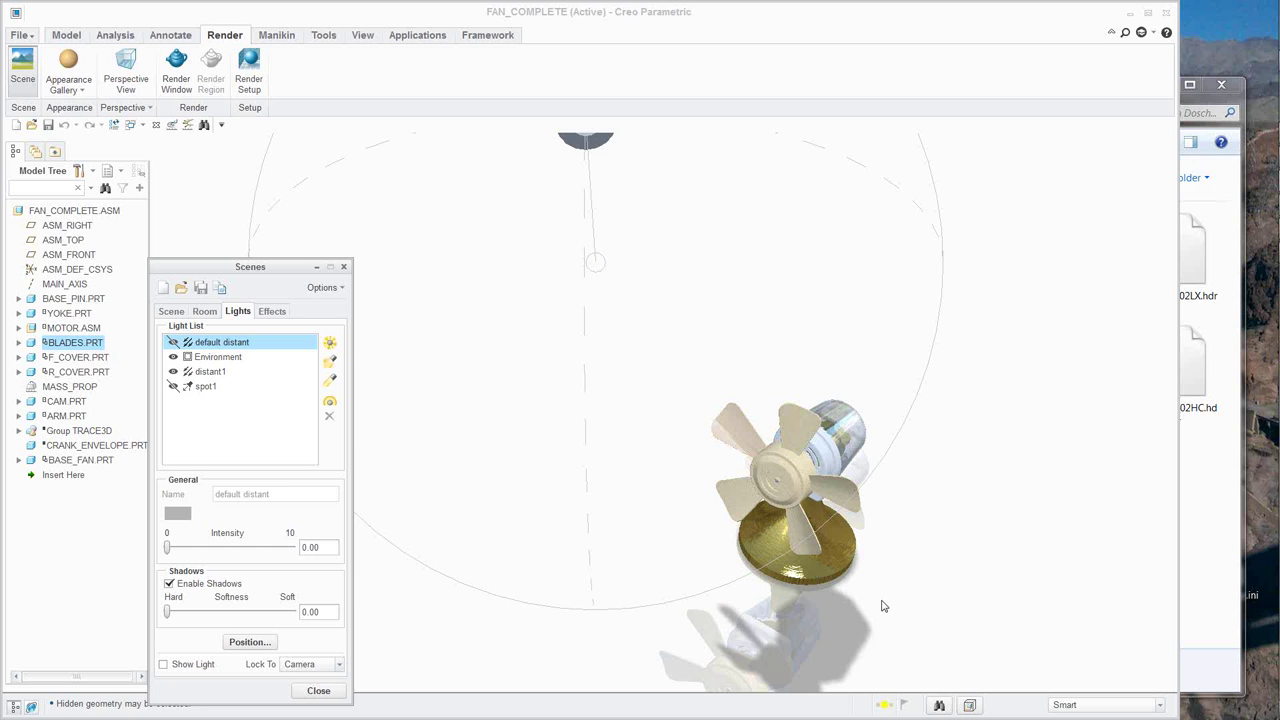
Lock the default distant light to the model and move its target point closer to the fan.
click(340, 668)
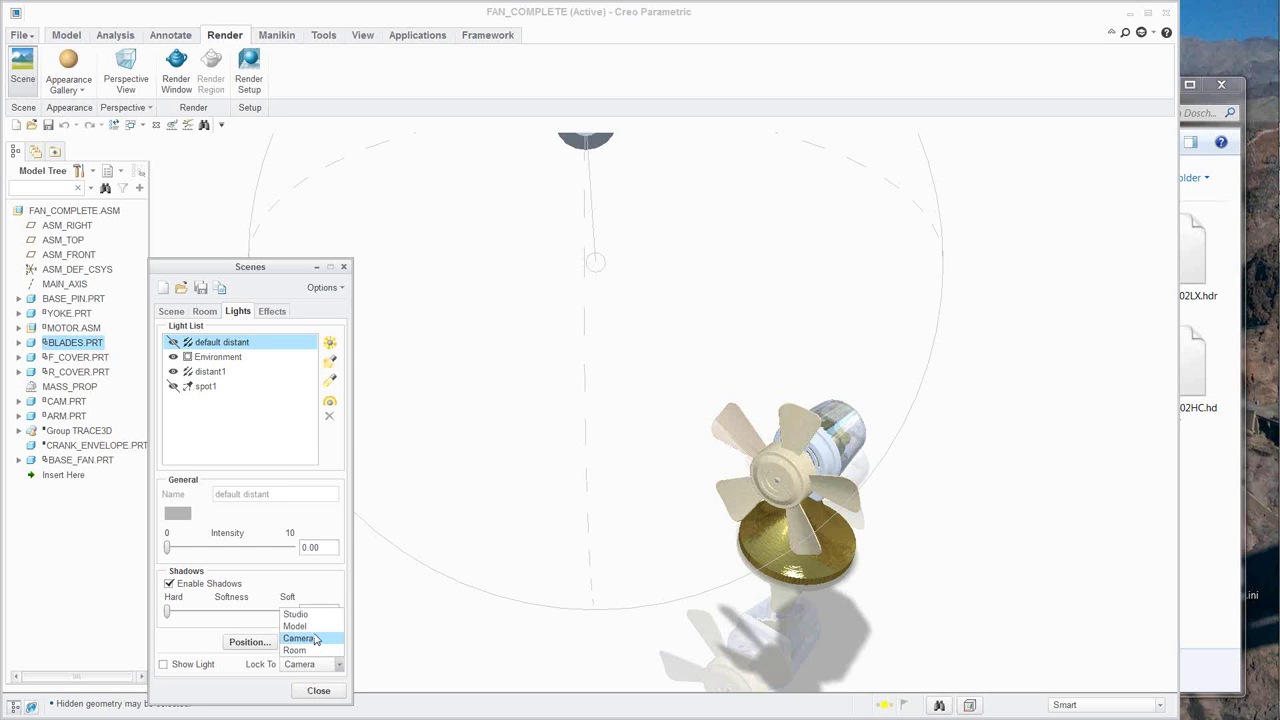
click(318, 627)
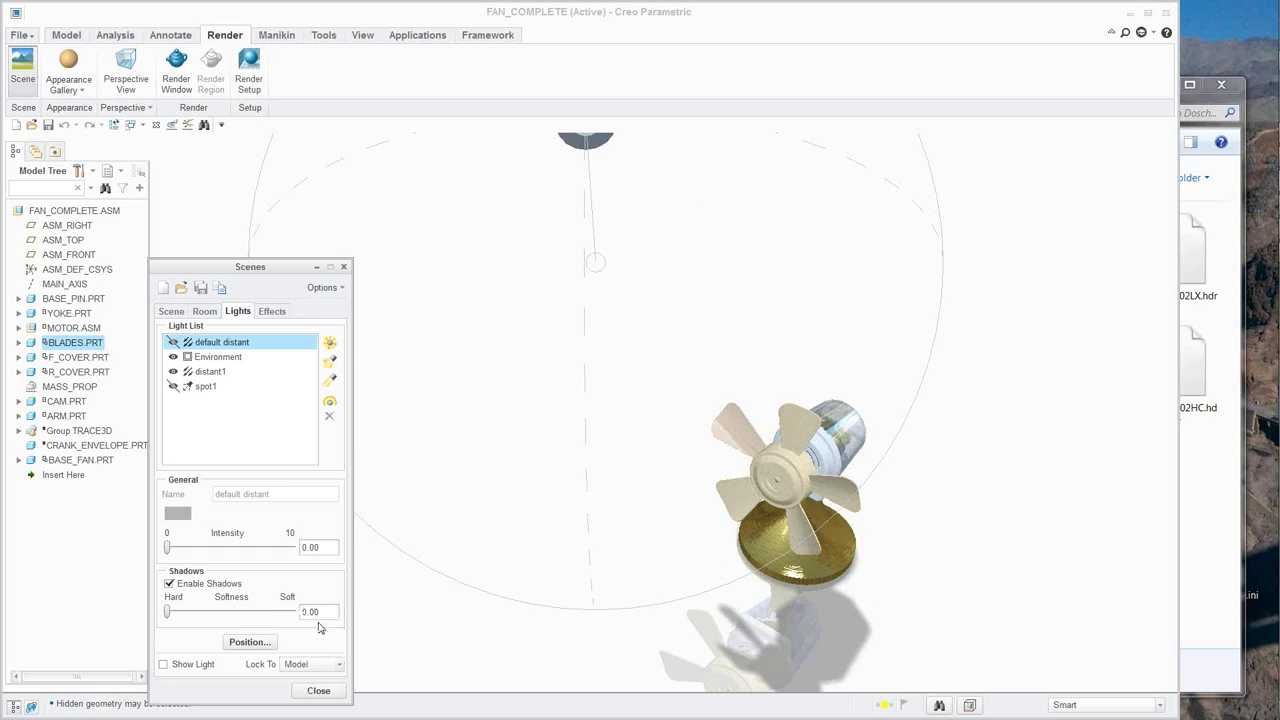
click(699, 521)
mouse_move(697, 519)
middle_down()
mouse_move(710, 505)
mouse_move(700, 515)
mouse_move(718, 510)
mouse_move(714, 527)
middle_up()
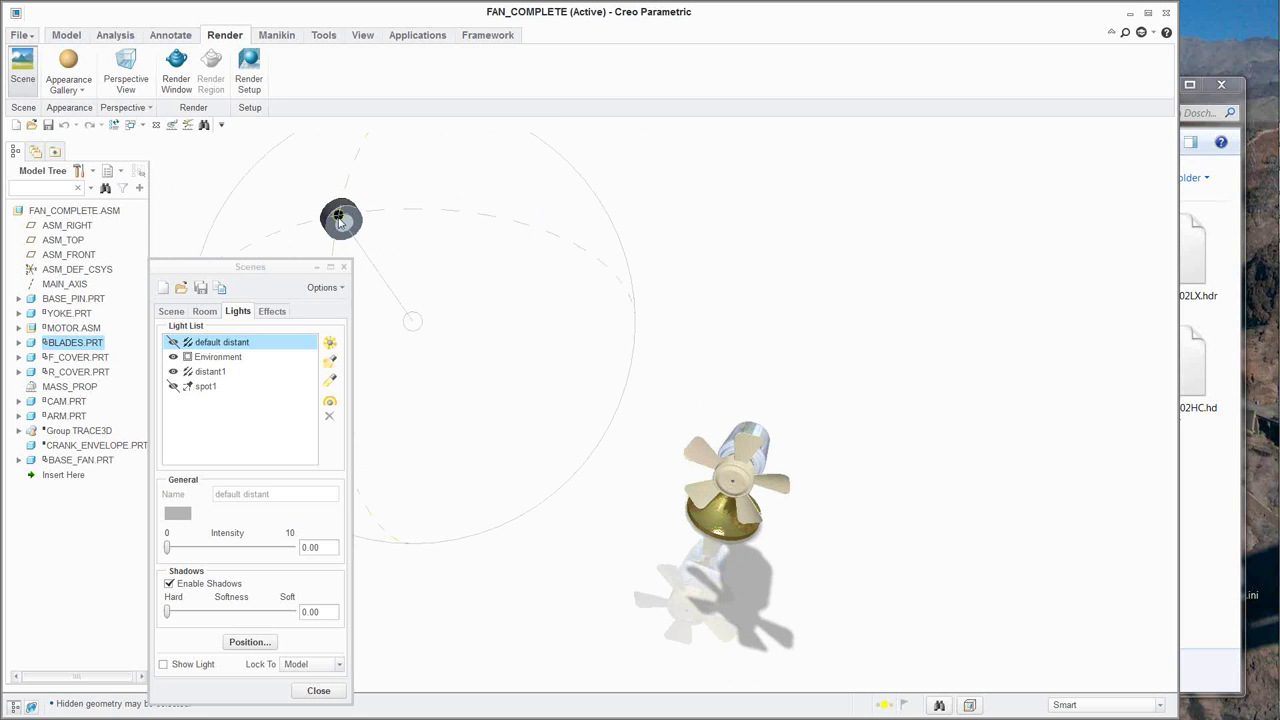
drag(411, 324, 601, 402)
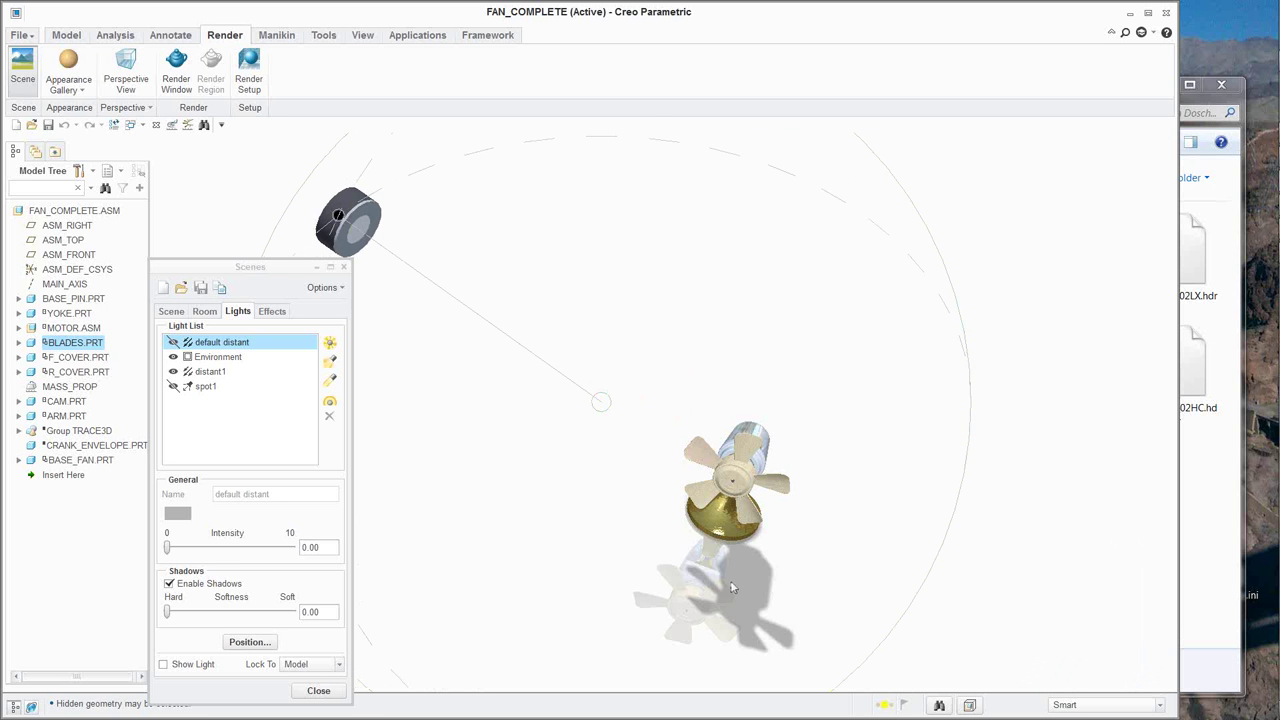
middle_drag(733, 585, 480, 656)
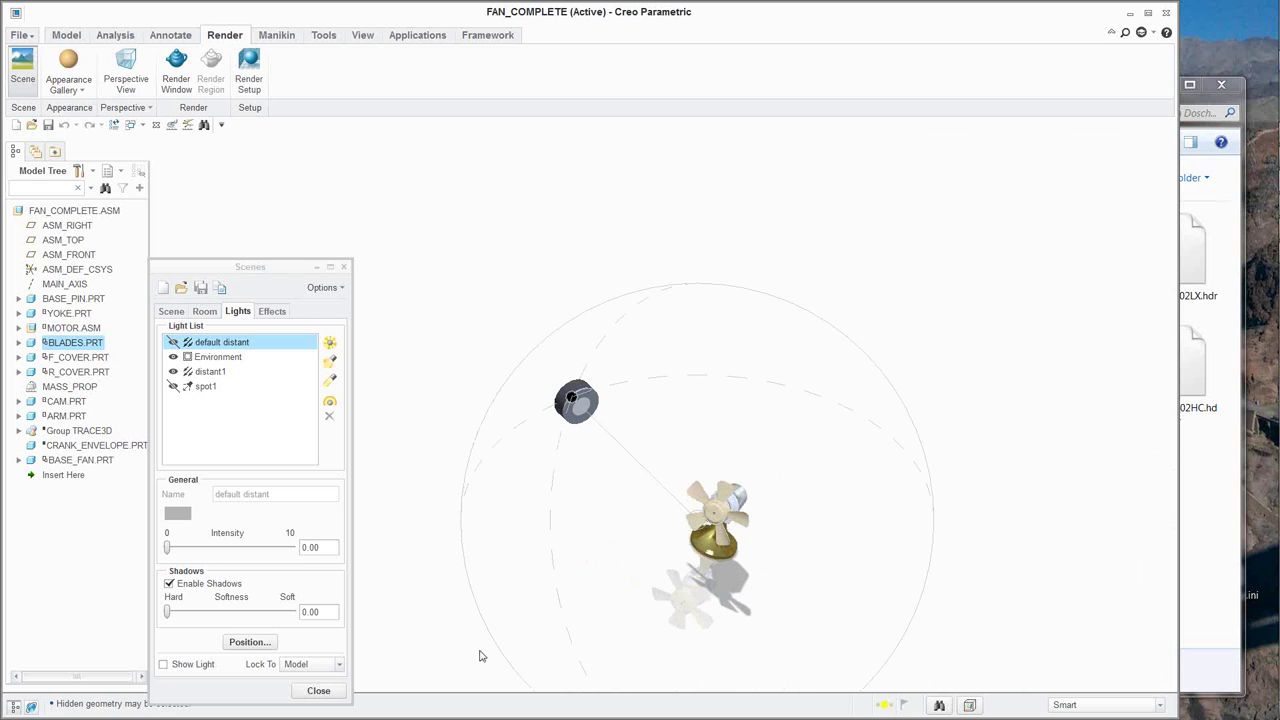
Lock the default distant light to the room and orbit the fan to check how the light follows.
click(339, 665)
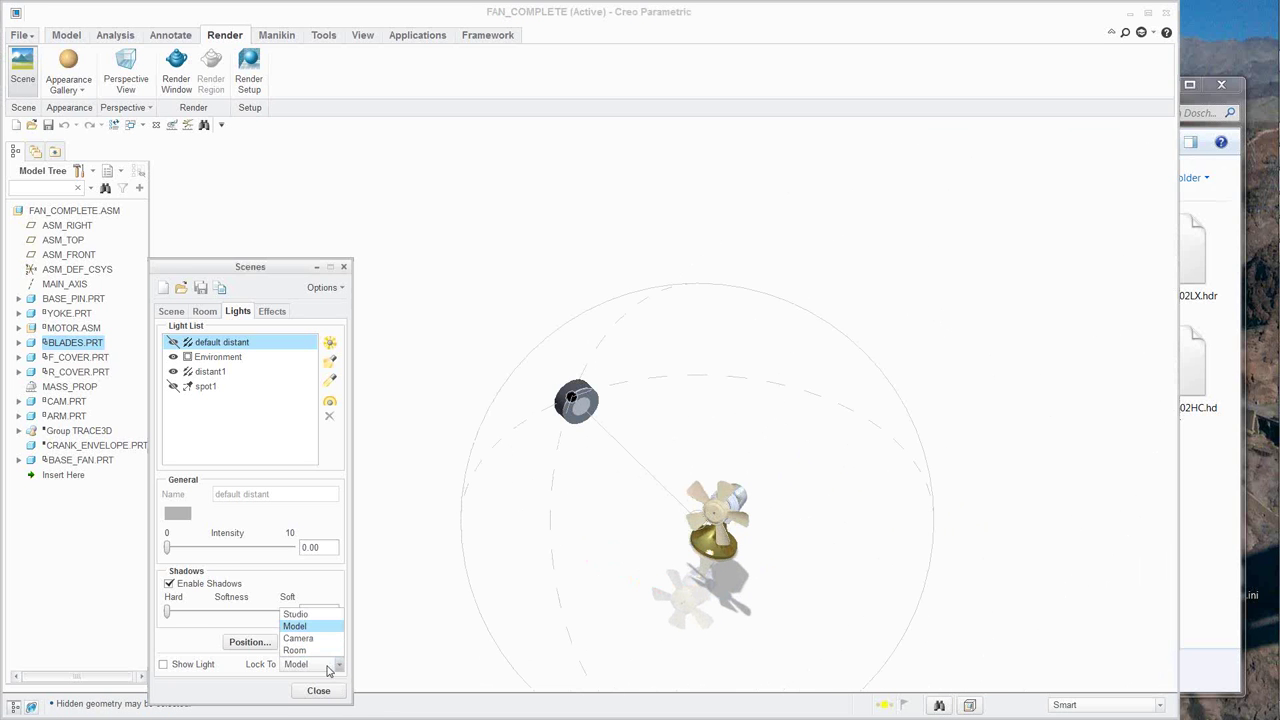
click(316, 651)
mouse_move(627, 519)
middle_down()
mouse_move(667, 532)
mouse_move(629, 554)
mouse_move(612, 511)
mouse_move(632, 514)
middle_up()
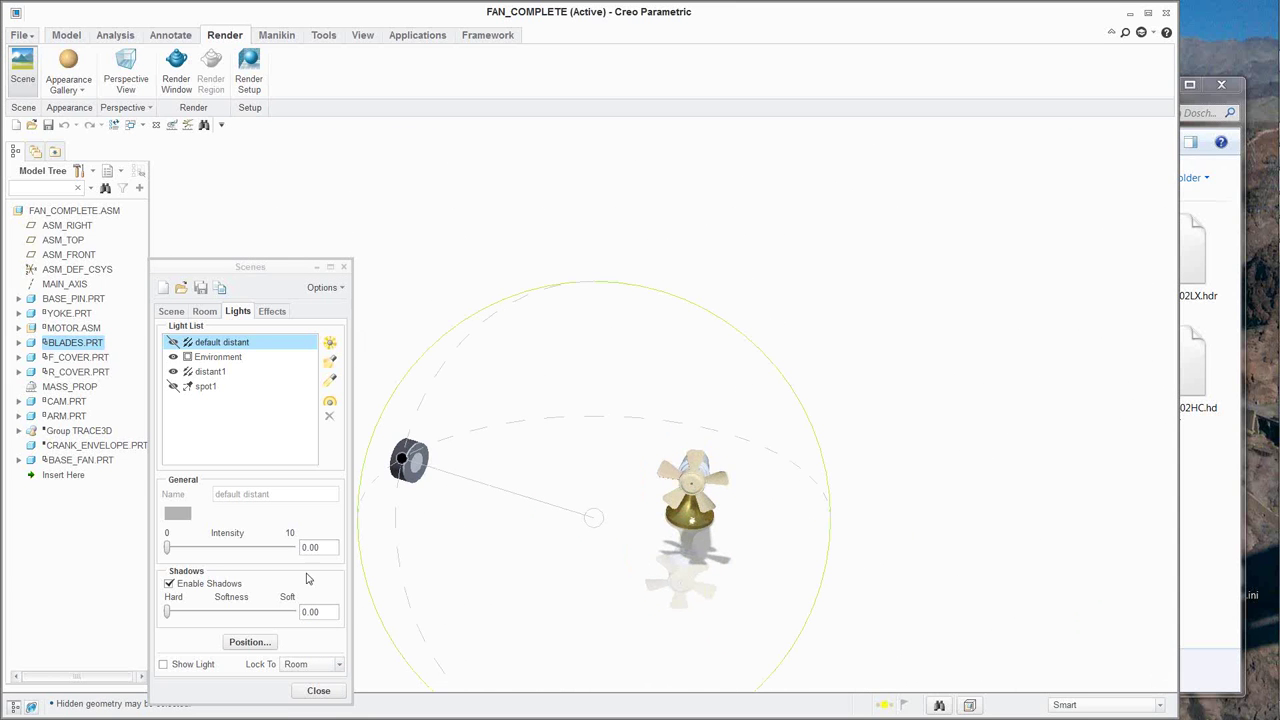
Review the available lock choices for the default distant light and return to the scene gallery.
click(339, 667)
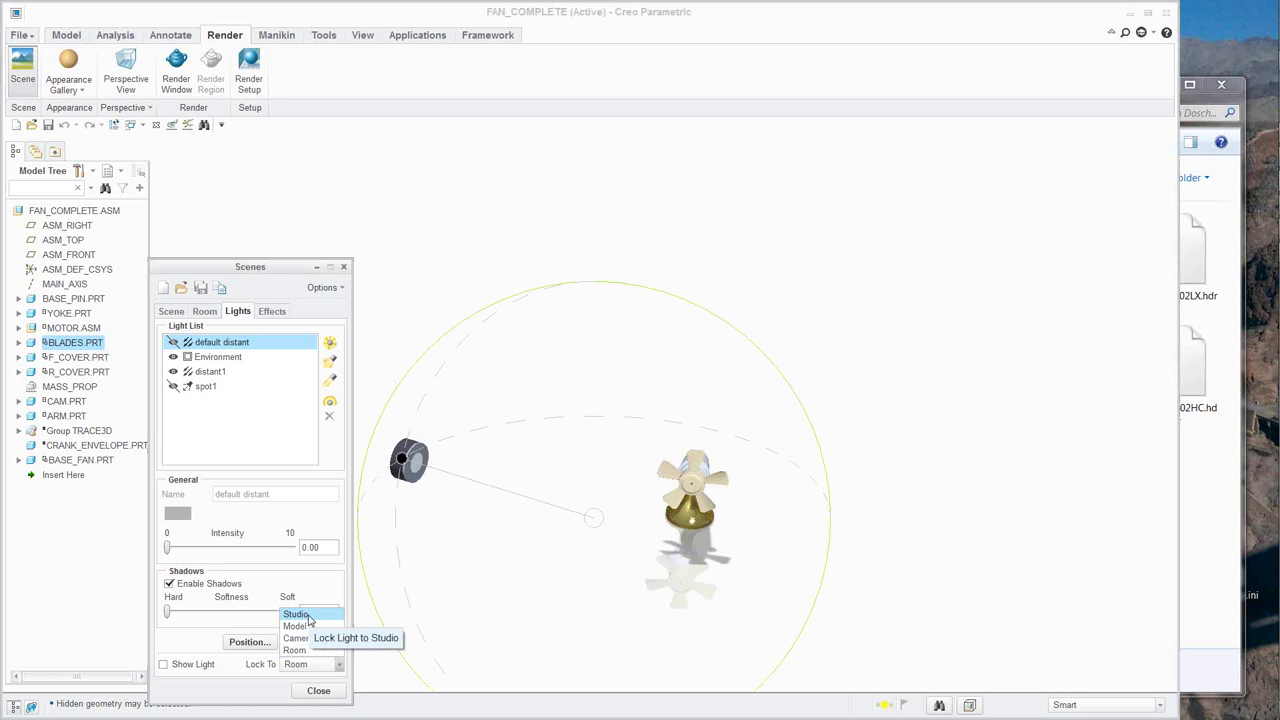
key(Down)
key(Down)
key(Down)
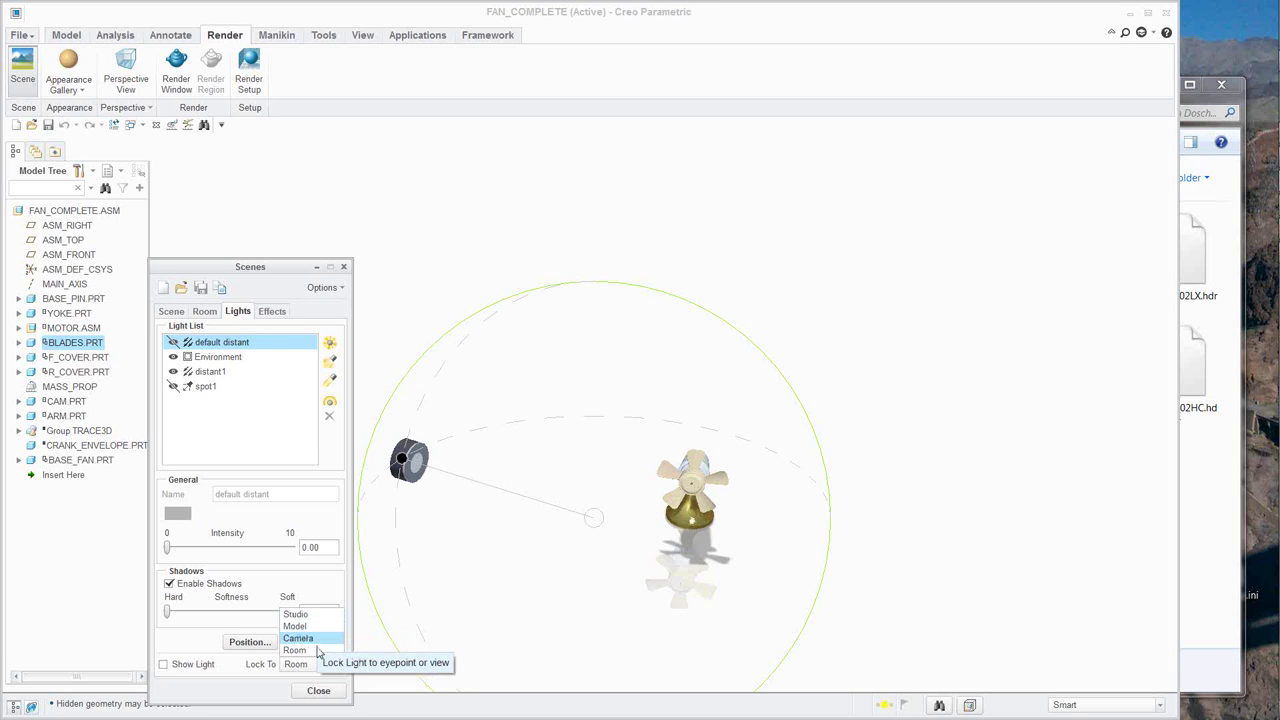
click(168, 311)
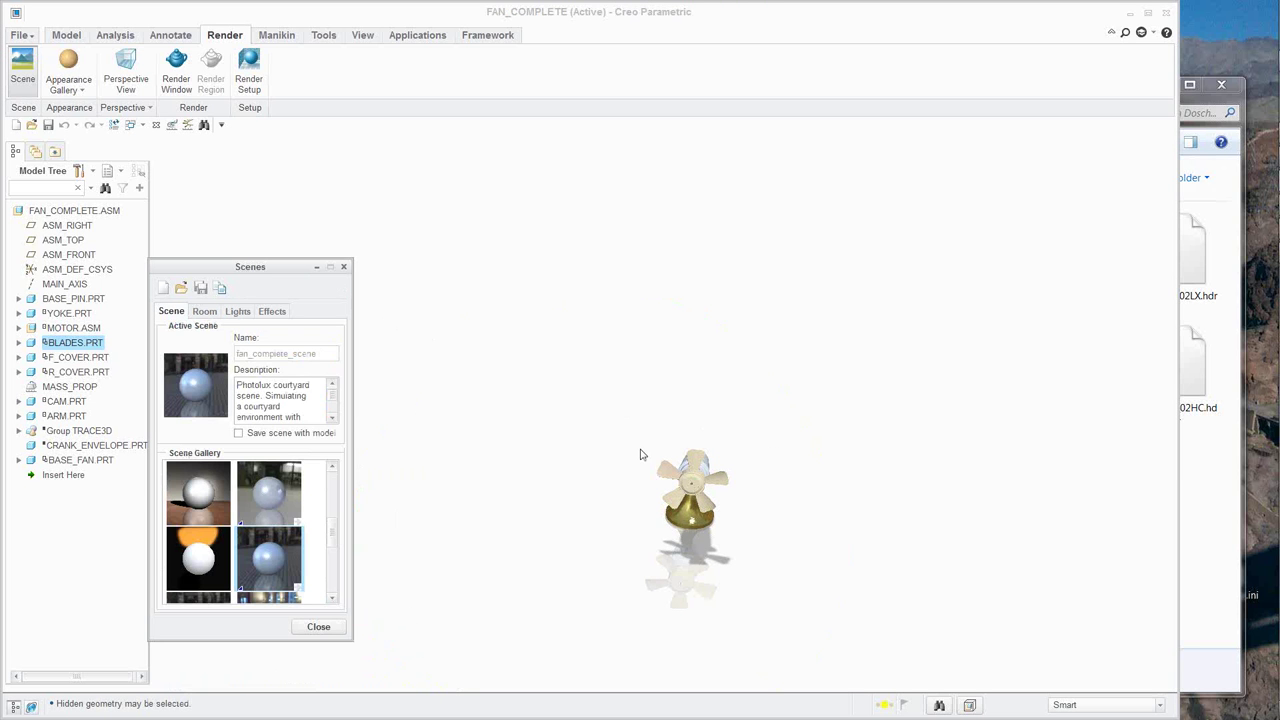
Examine the fan's shadow and floor reflection up close from several angles, closing the scene settings along the way.
shift+middle_drag(806, 463, 576, 630)
scroll(576, 630, up, 3)
click(766, 600)
middle_drag(766, 600, 766, 591)
scroll(754, 457, up, 3)
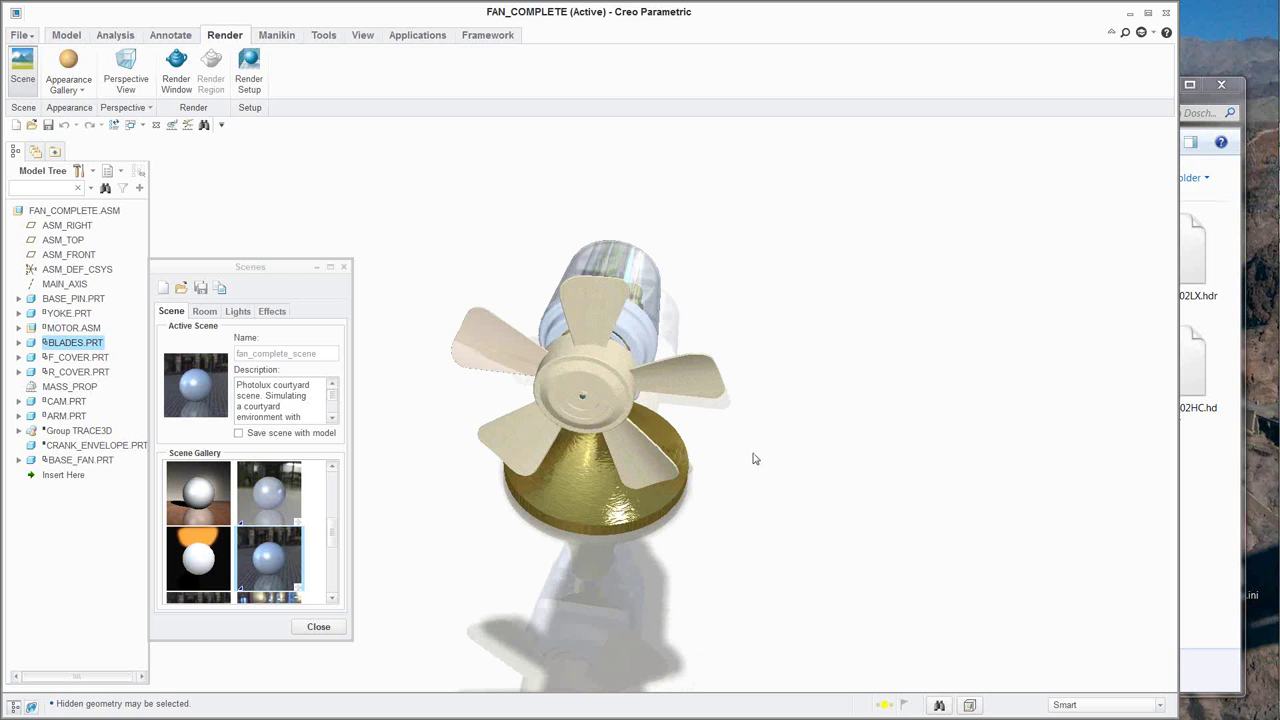
scroll(757, 457, up, 2)
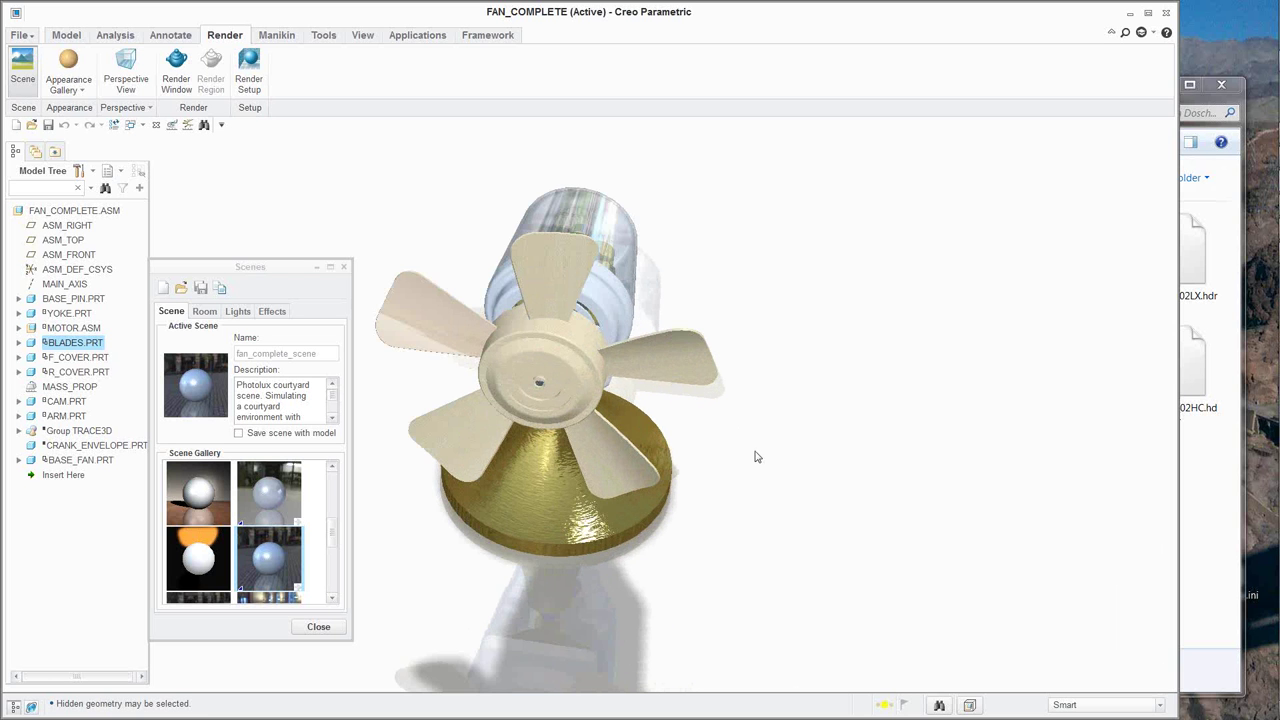
middle_drag(757, 454, 754, 446)
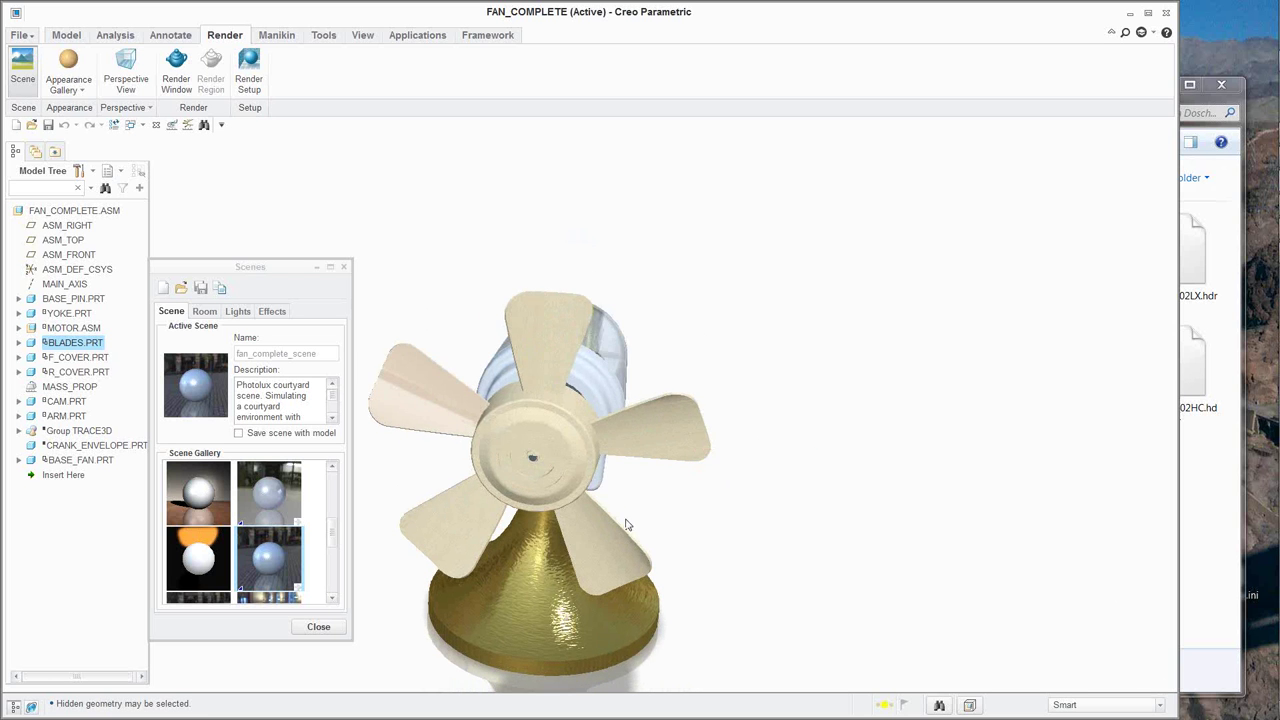
click(340, 266)
click(340, 266)
middle_drag(409, 489, 416, 489)
middle_drag(711, 537, 686, 526)
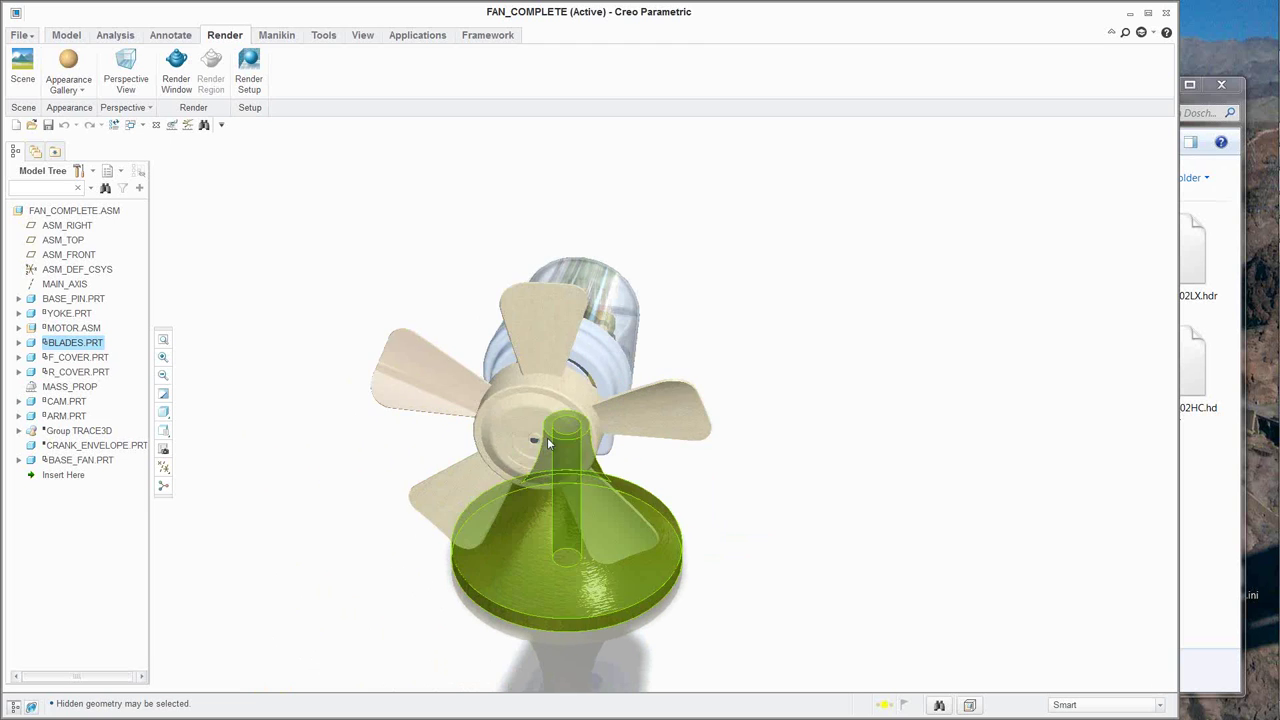
Reopen the scene's room settings and align the floor with the underside of the fan base.
click(22, 68)
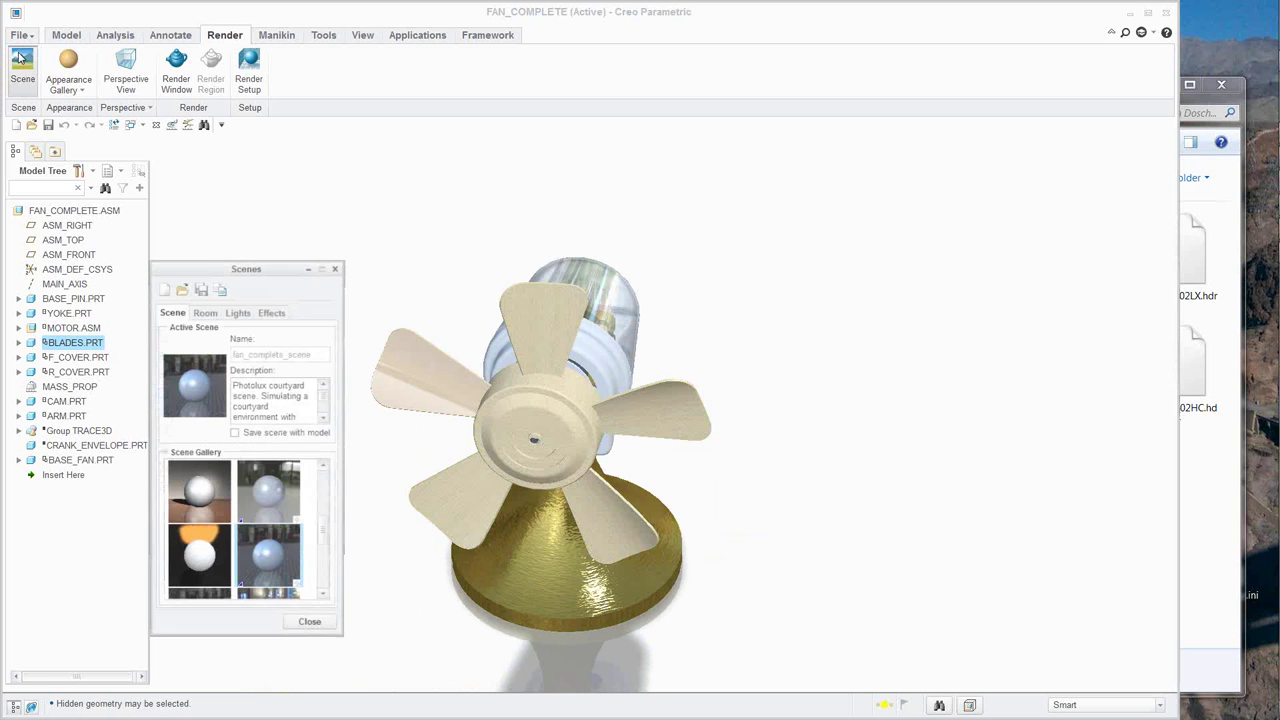
click(205, 312)
drag(289, 275, 213, 170)
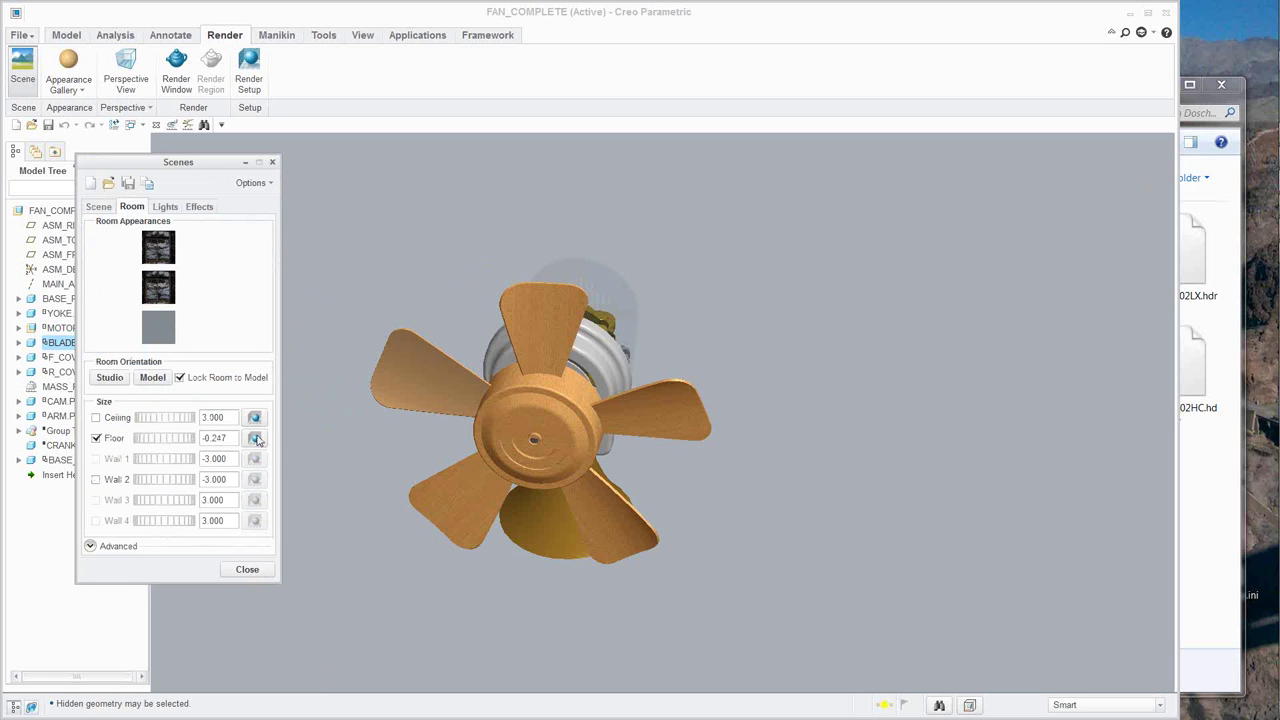
scroll(670, 500, up, 2)
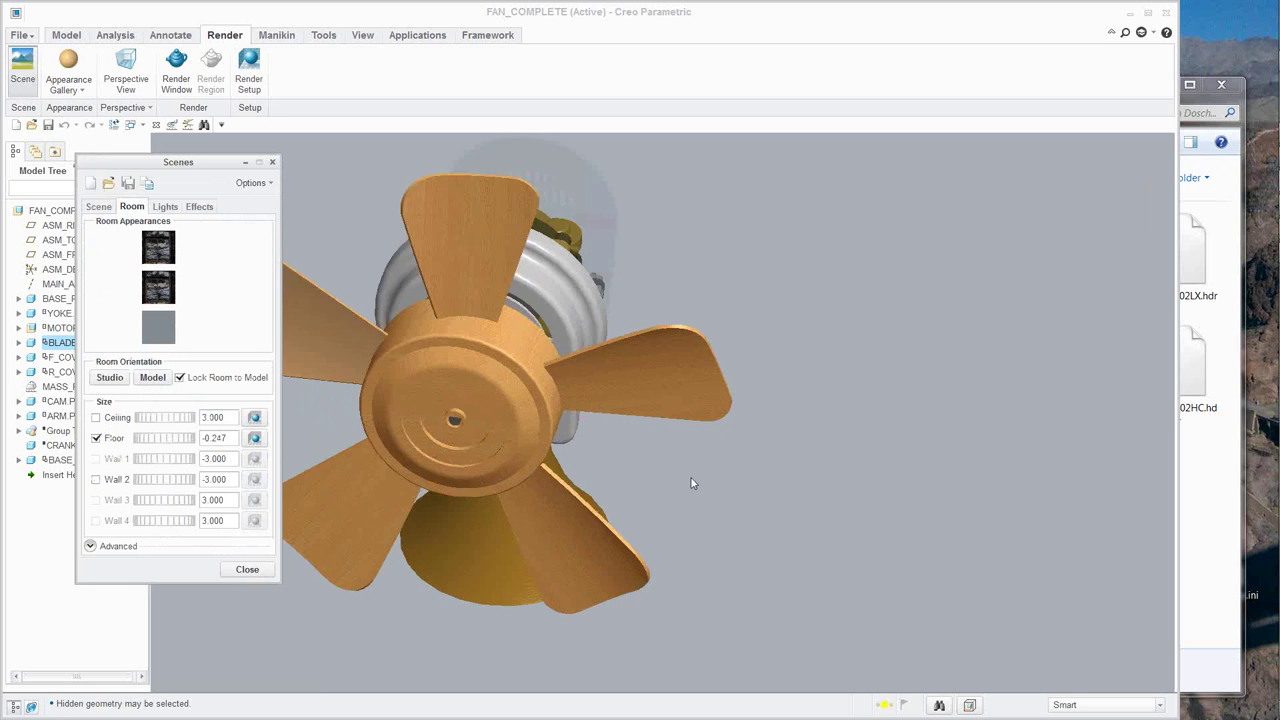
scroll(968, 536, down, 4)
middle_drag(965, 536, 929, 561)
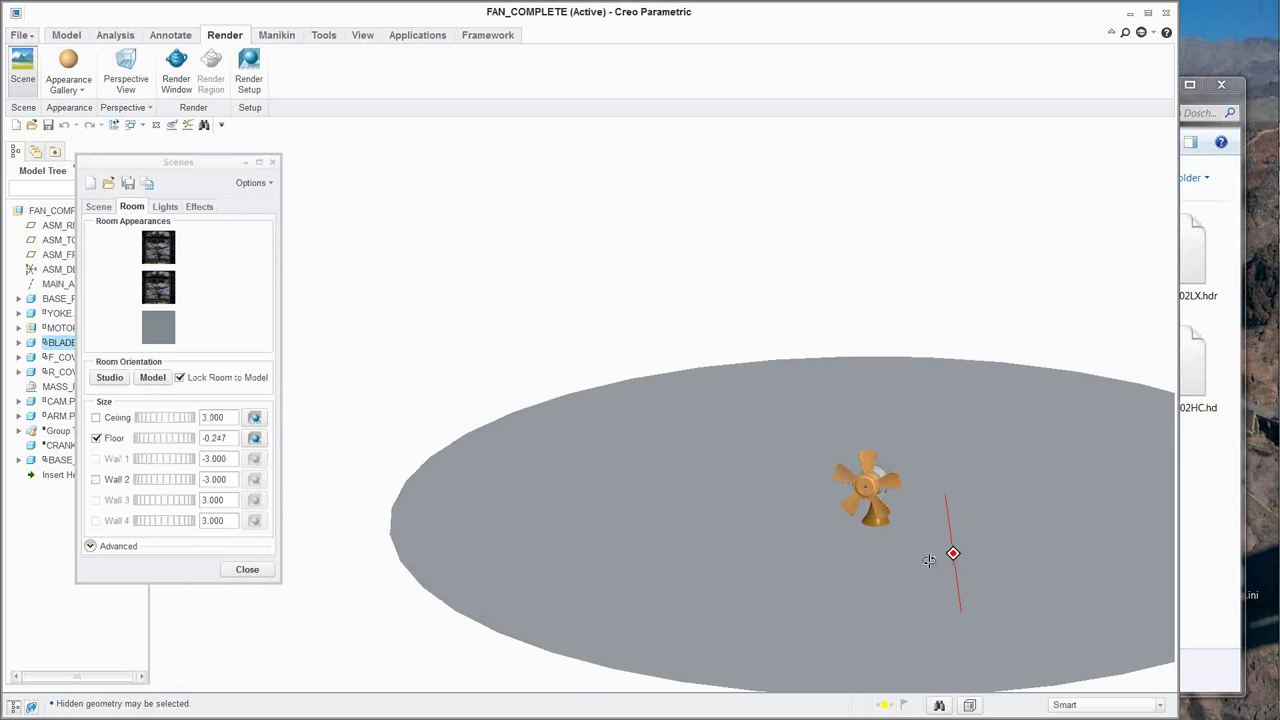
click(256, 438)
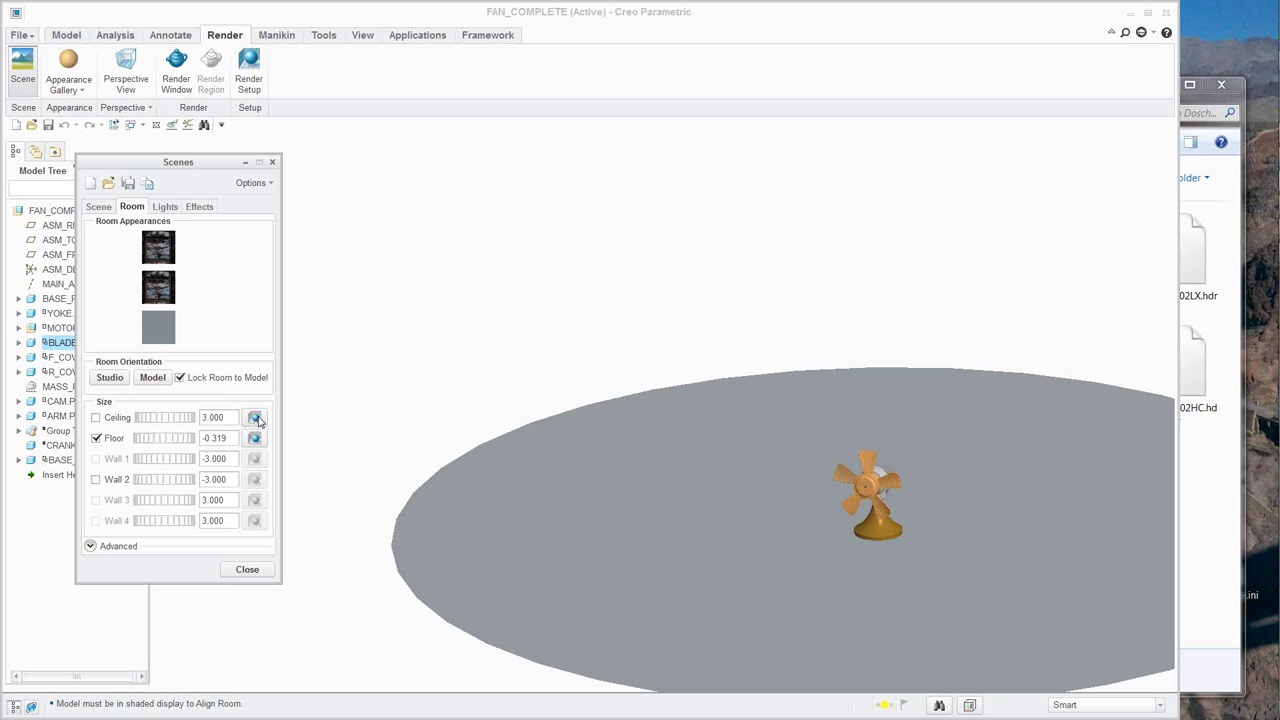
Adjust the room's floor position manually and snap the floor back to the fan base.
click(251, 438)
drag(140, 447, 157, 474)
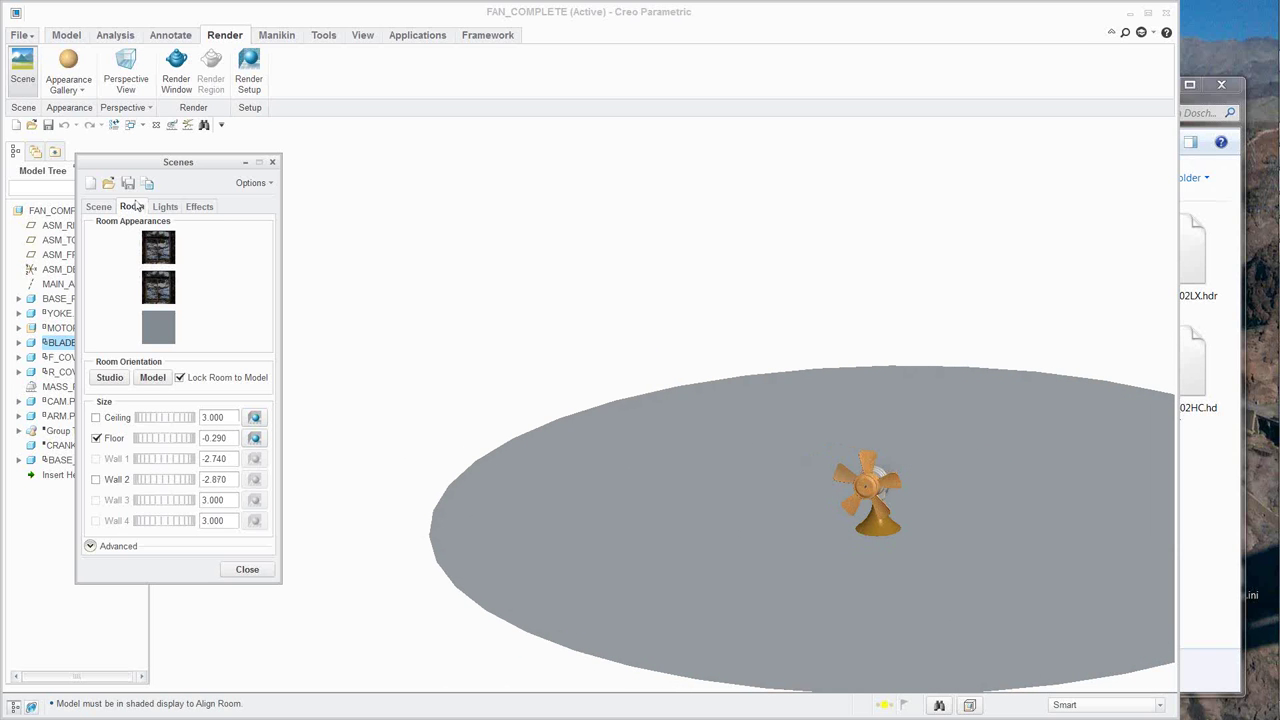
click(255, 443)
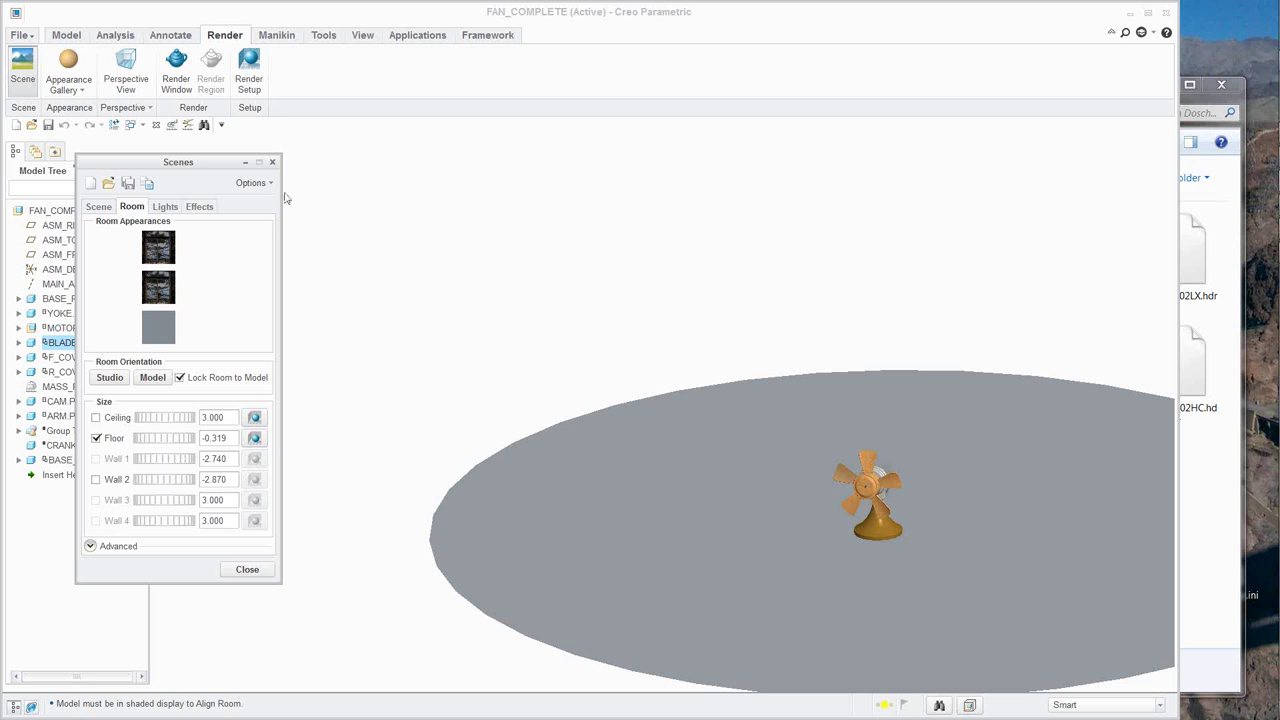
Turn on the perspective view and orbit the fan to examine it against the courtyard background.
click(93, 212)
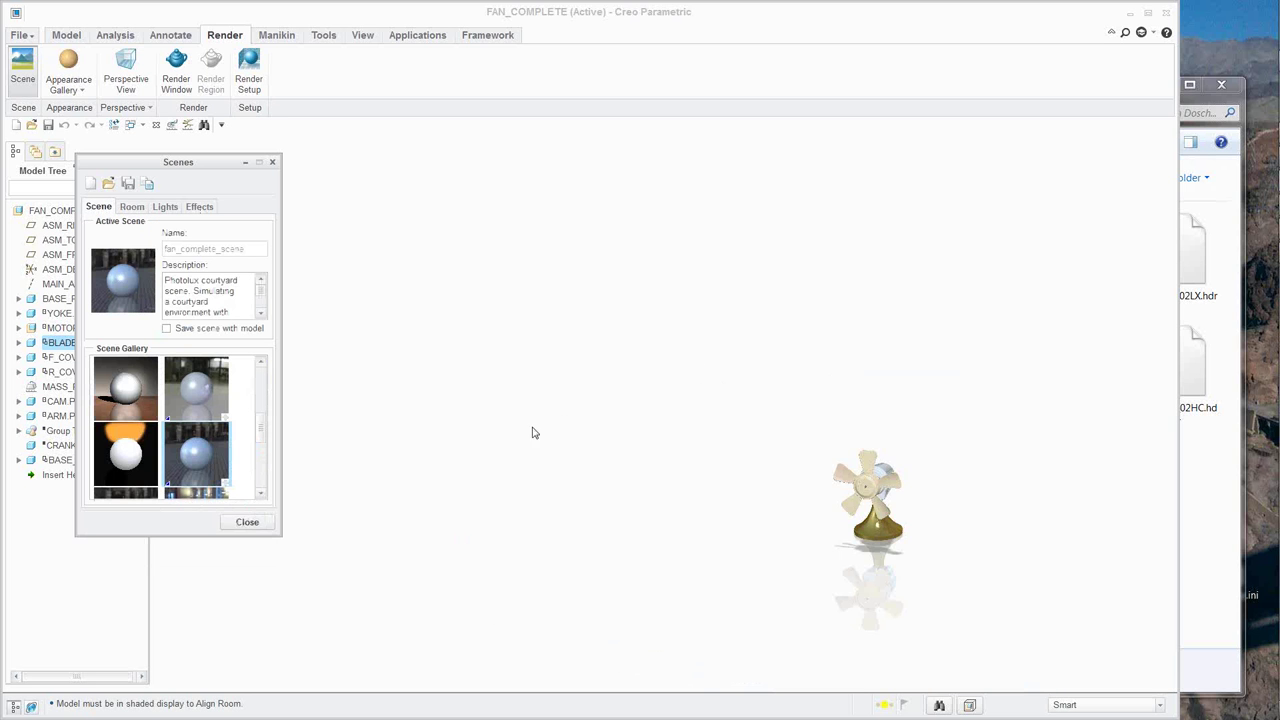
scroll(916, 604, down, 3)
scroll(855, 606, down, 2)
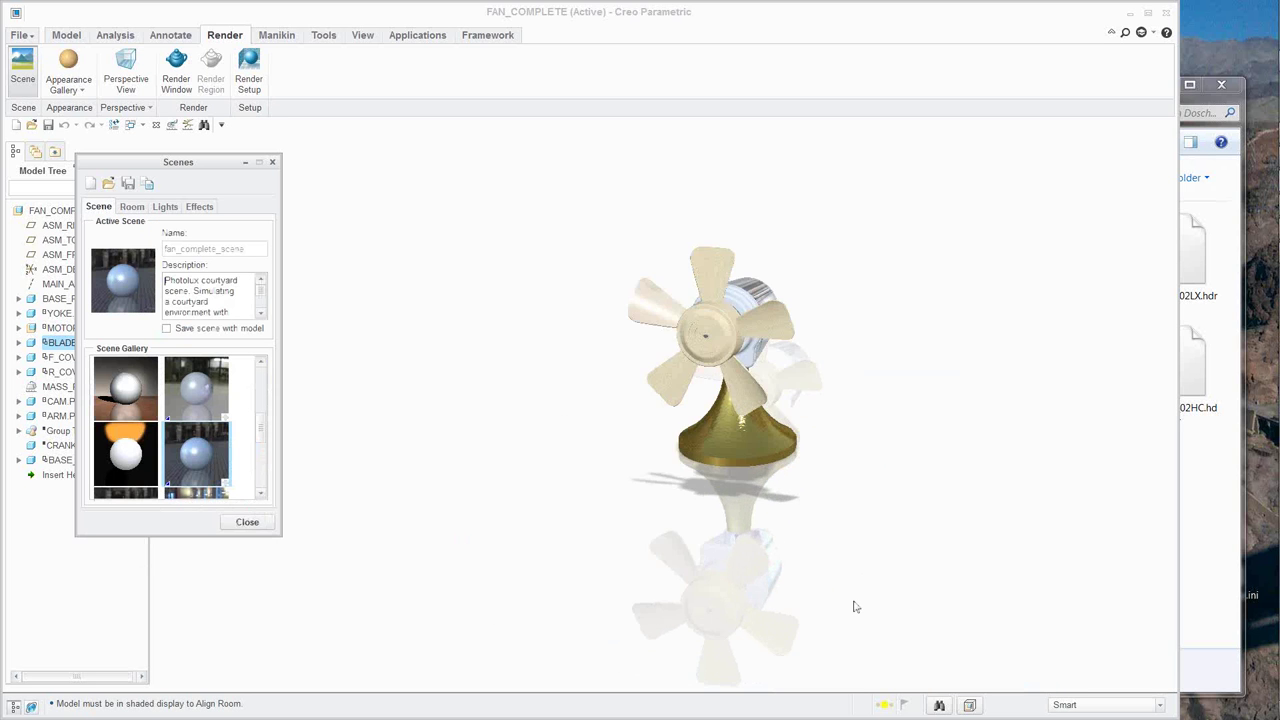
scroll(855, 606, down, 1)
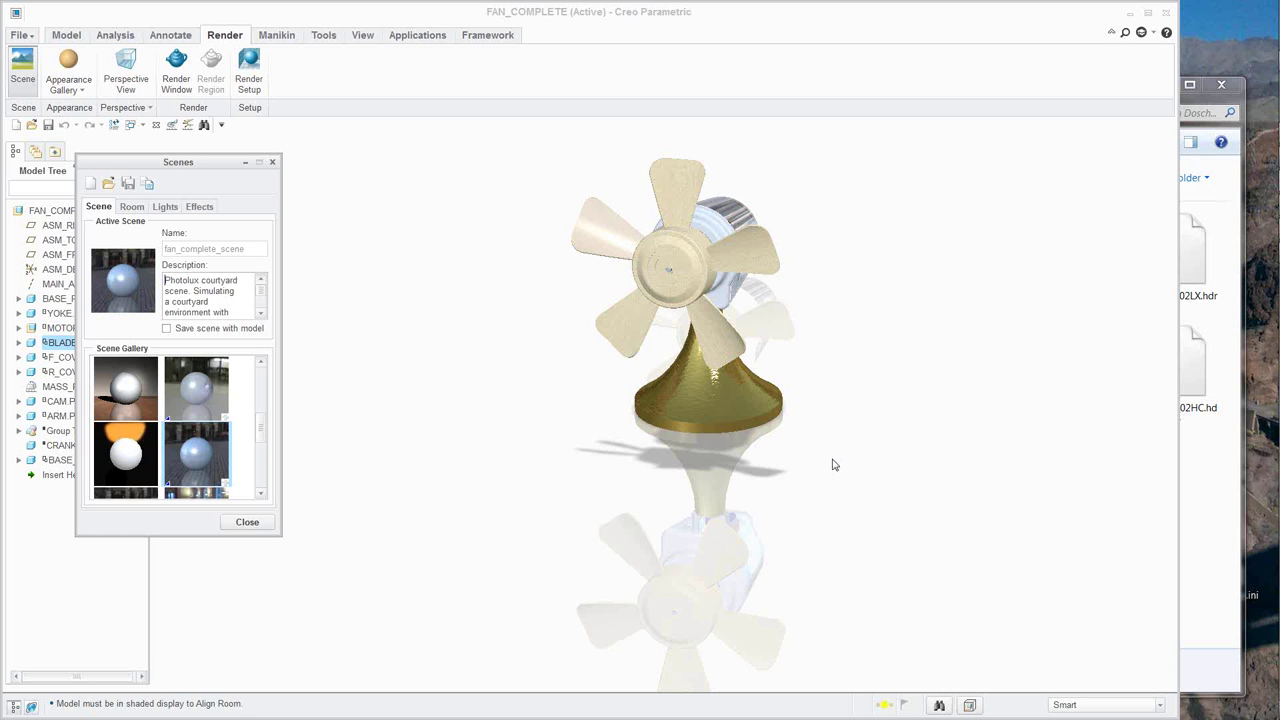
click(130, 72)
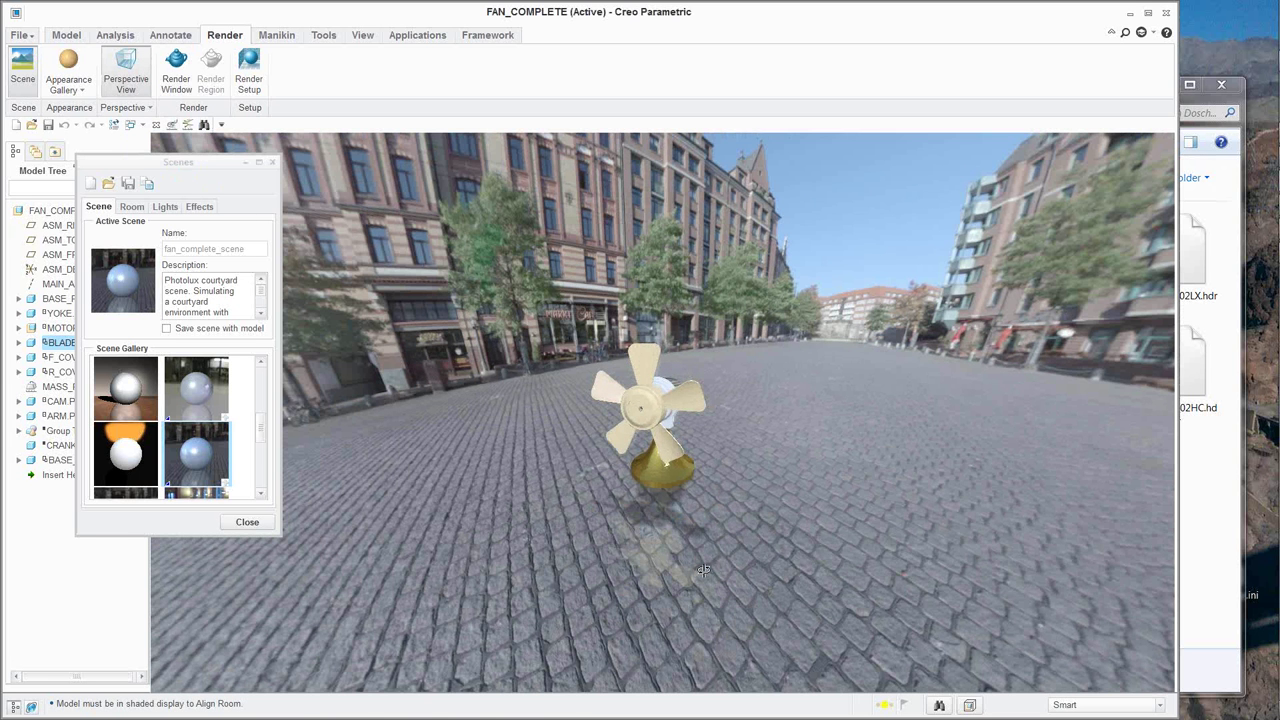
mouse_move(701, 570)
middle_down()
mouse_move(718, 582)
mouse_move(768, 562)
mouse_move(752, 543)
mouse_move(686, 530)
mouse_move(701, 545)
mouse_move(748, 499)
mouse_move(718, 513)
middle_up()
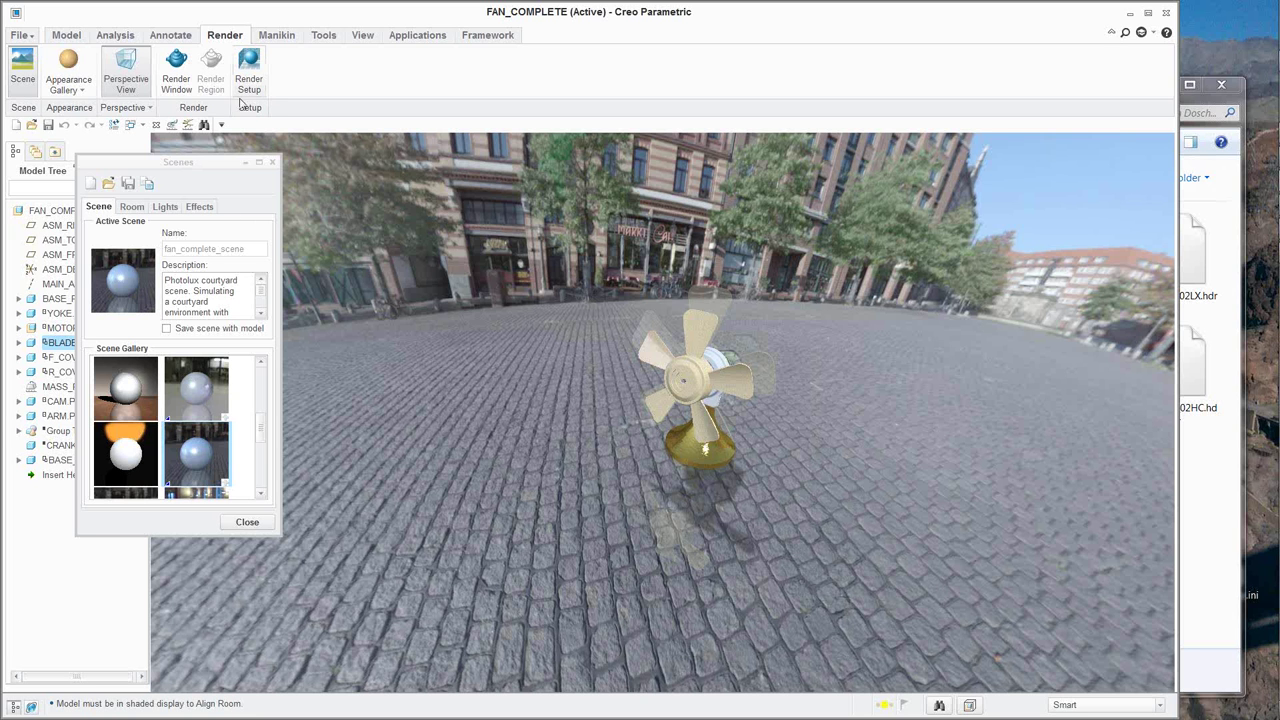
click(127, 78)
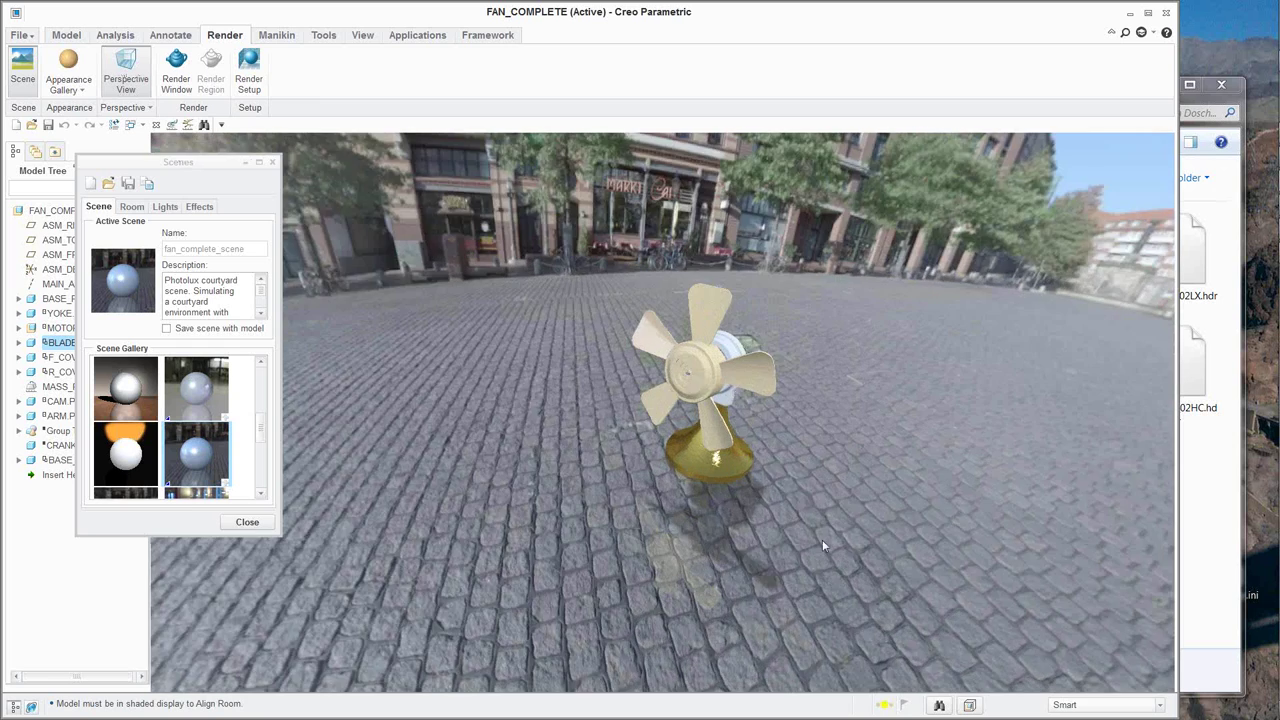
mouse_move(822, 539)
middle_down()
mouse_move(802, 507)
mouse_move(857, 539)
mouse_move(797, 543)
mouse_move(683, 599)
mouse_move(652, 585)
mouse_move(740, 621)
mouse_move(672, 593)
mouse_move(726, 487)
mouse_move(724, 311)
mouse_move(786, 486)
mouse_move(786, 466)
middle_up()
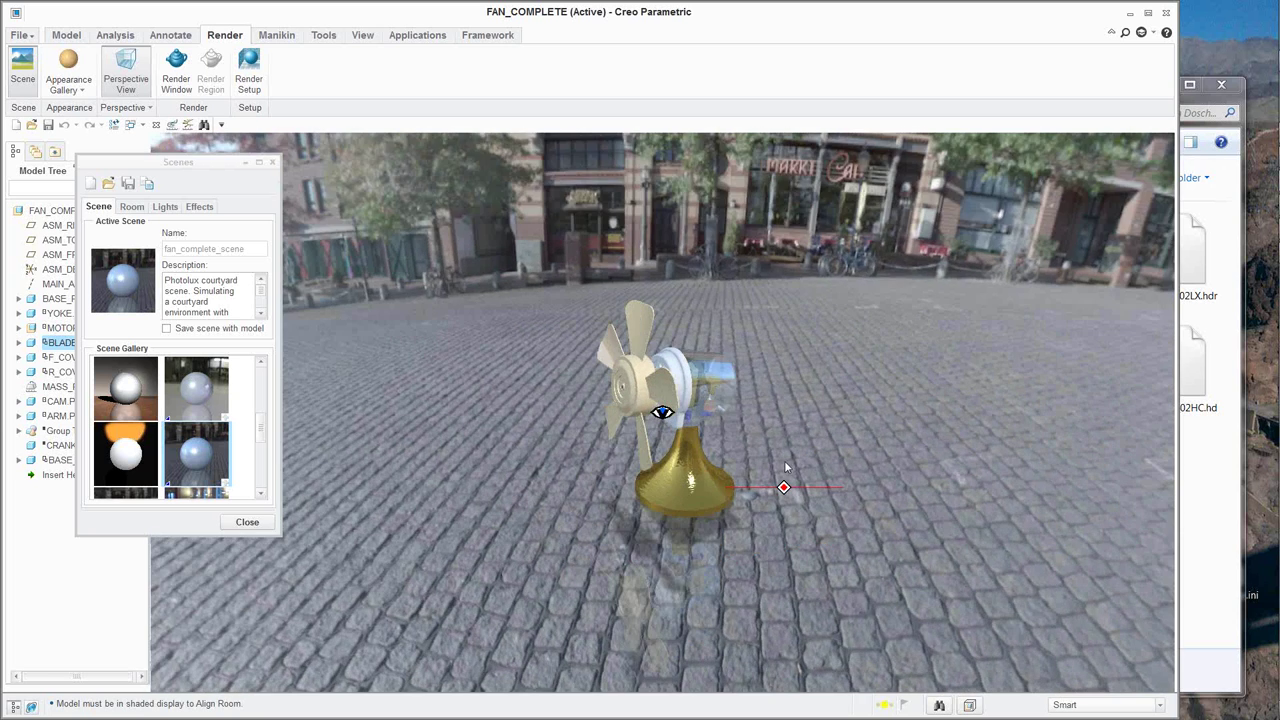
Lower the room's floor to -1.210 and compare the fan on the plain floor and in the courtyard scene.
click(132, 206)
drag(165, 440, 176, 444)
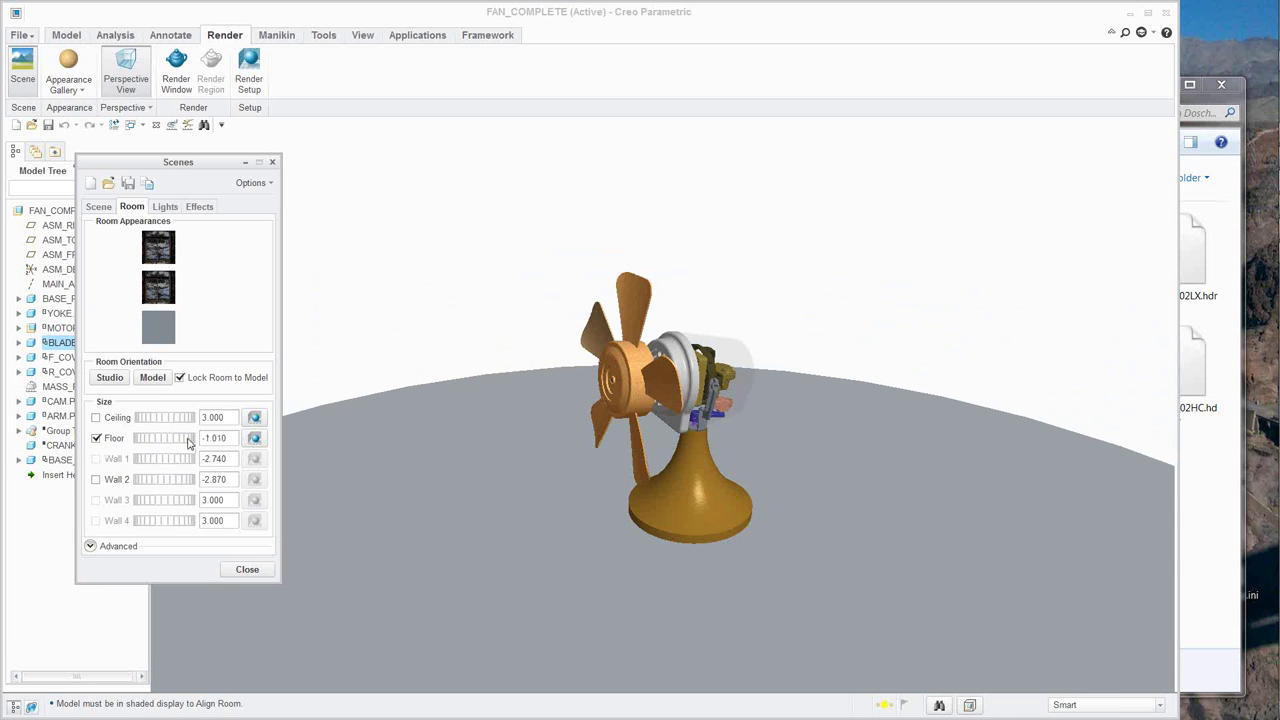
drag(188, 443, 194, 444)
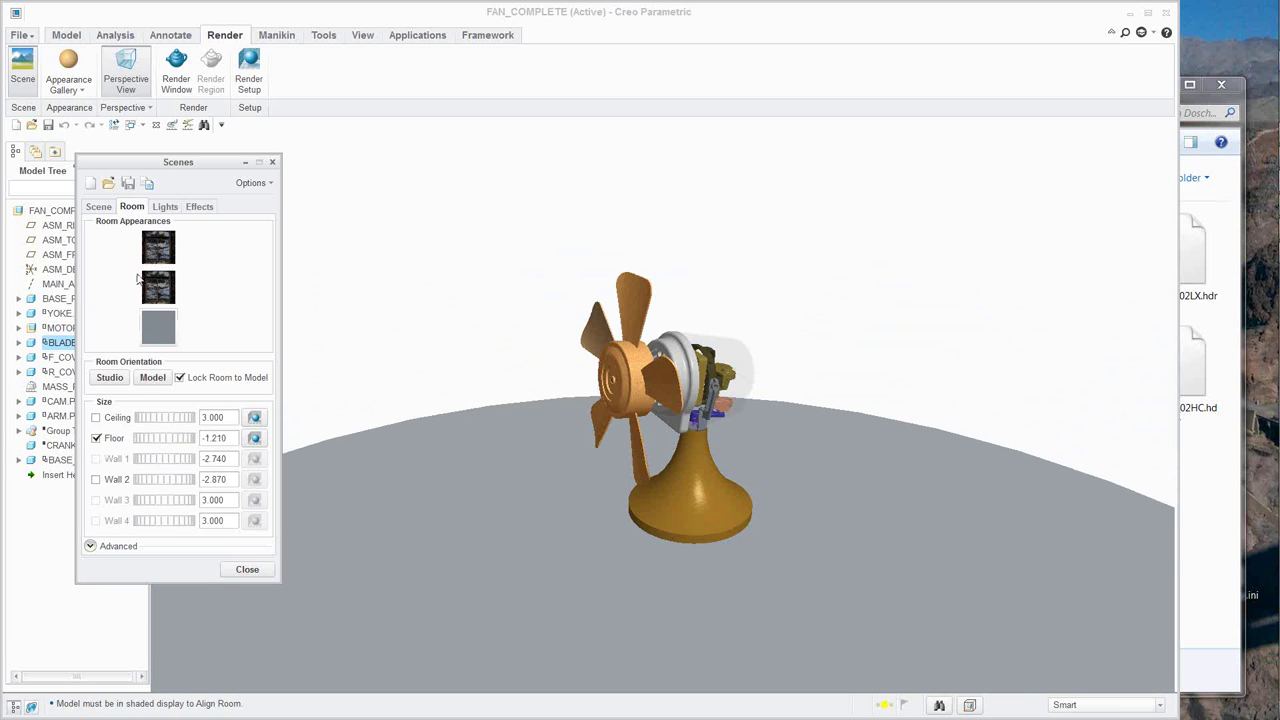
click(97, 207)
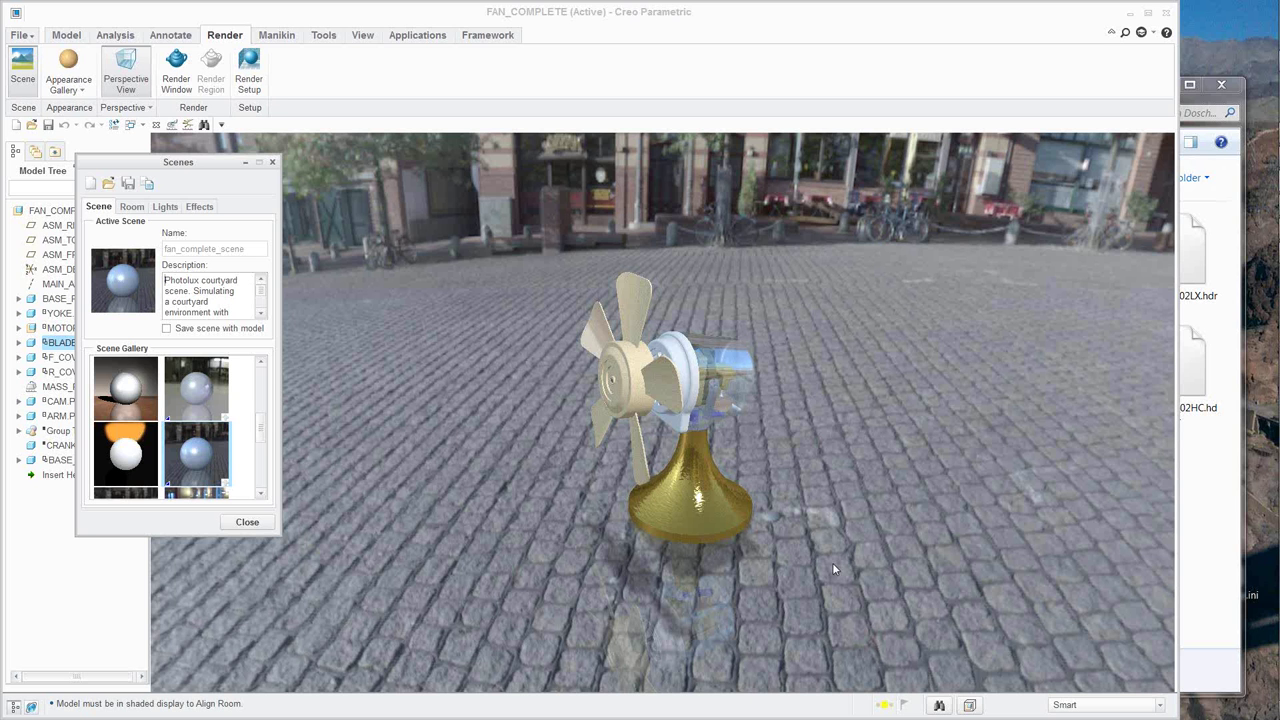
click(133, 207)
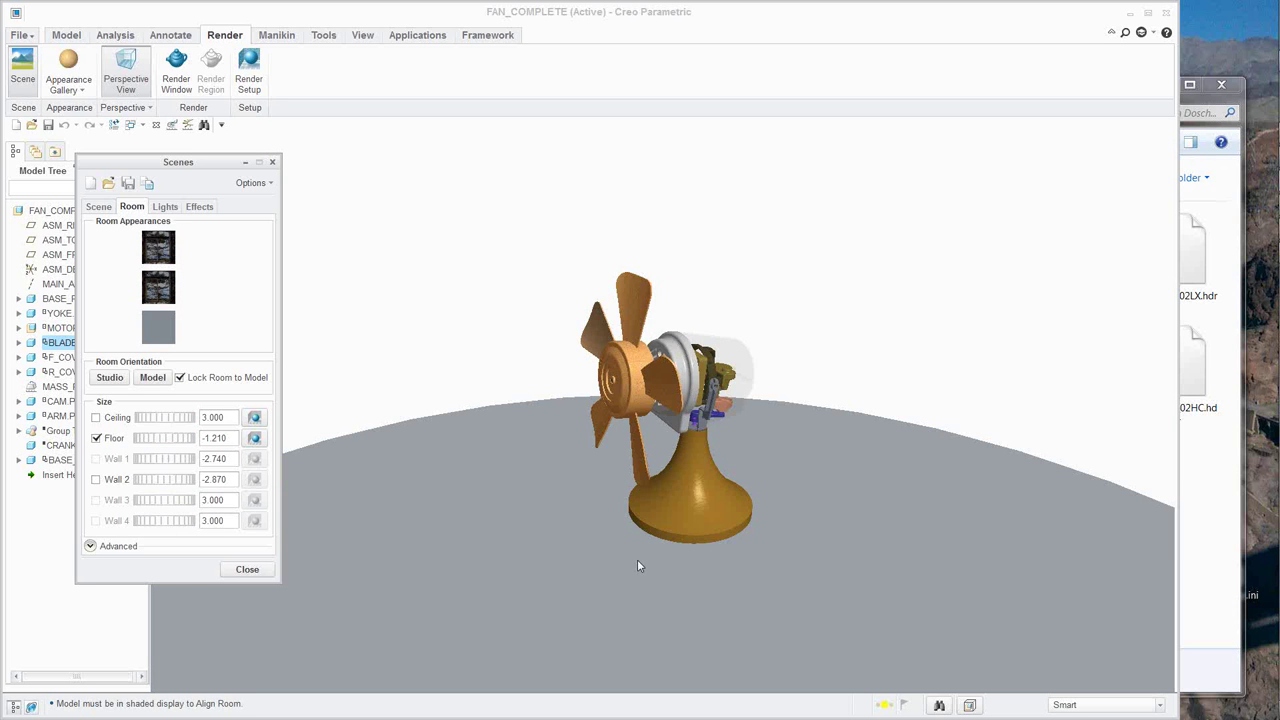
scroll(637, 559, down, 4)
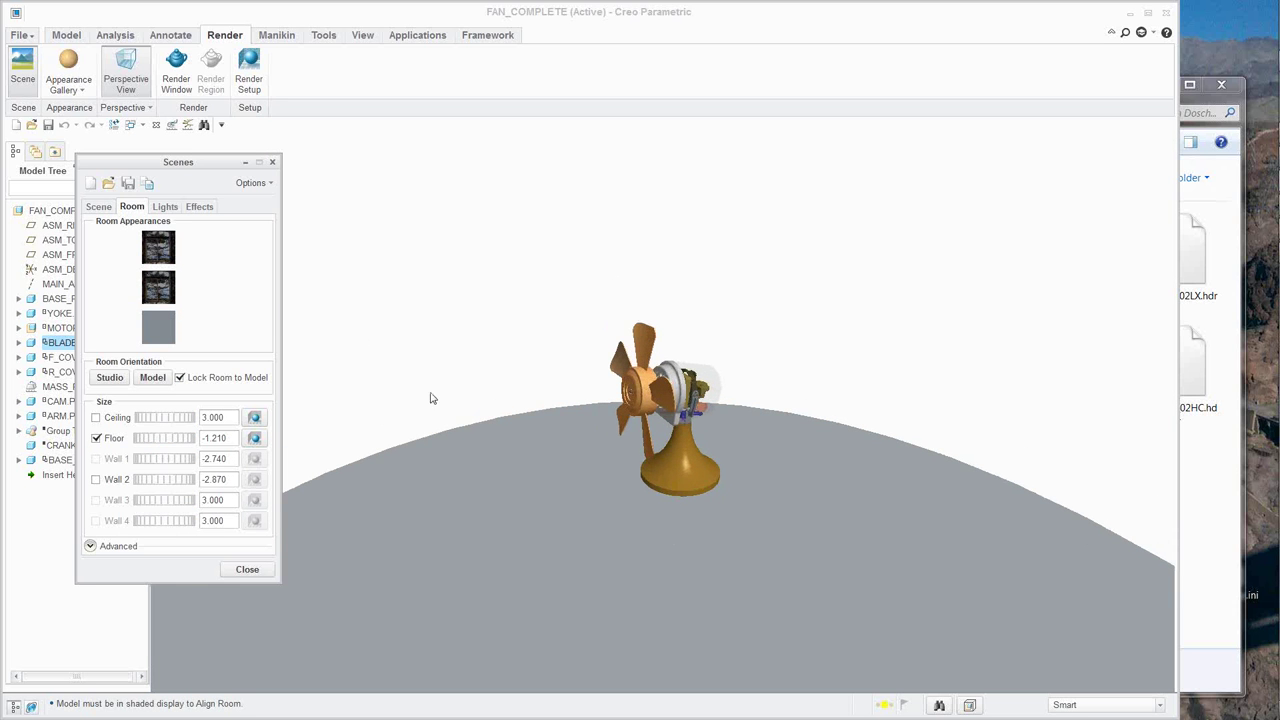
click(99, 207)
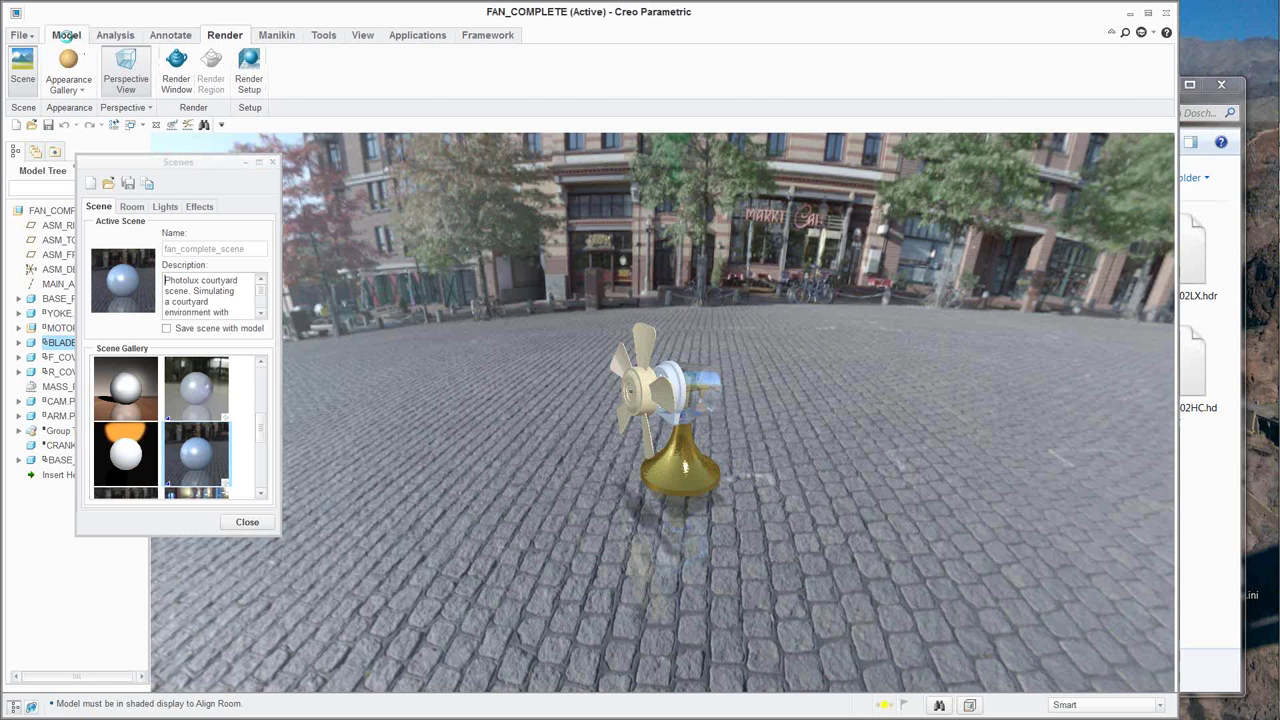
click(67, 36)
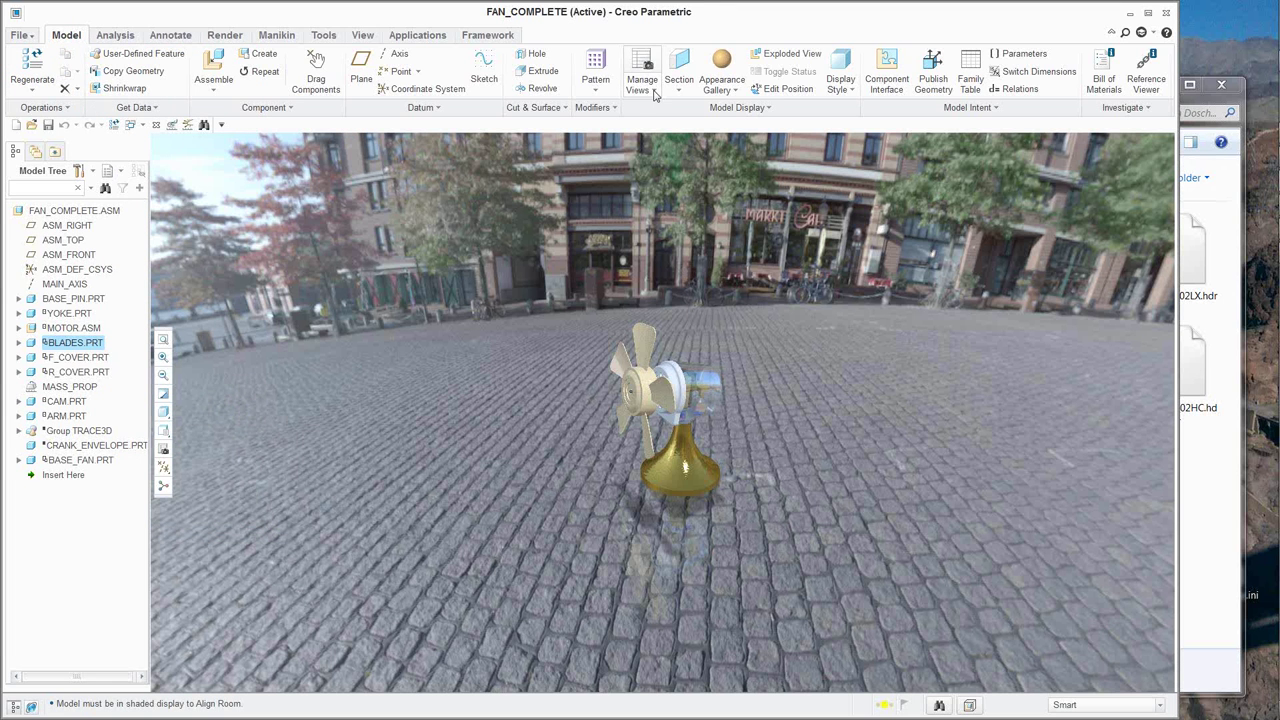
click(682, 91)
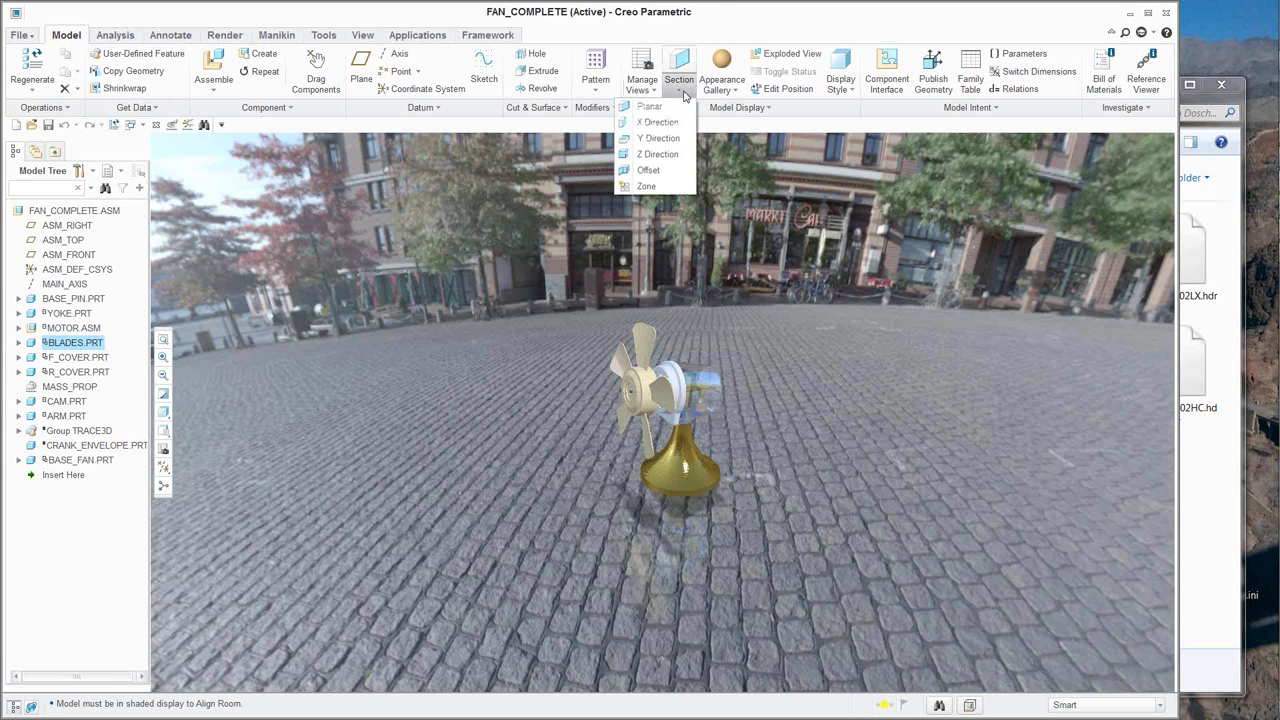
click(666, 136)
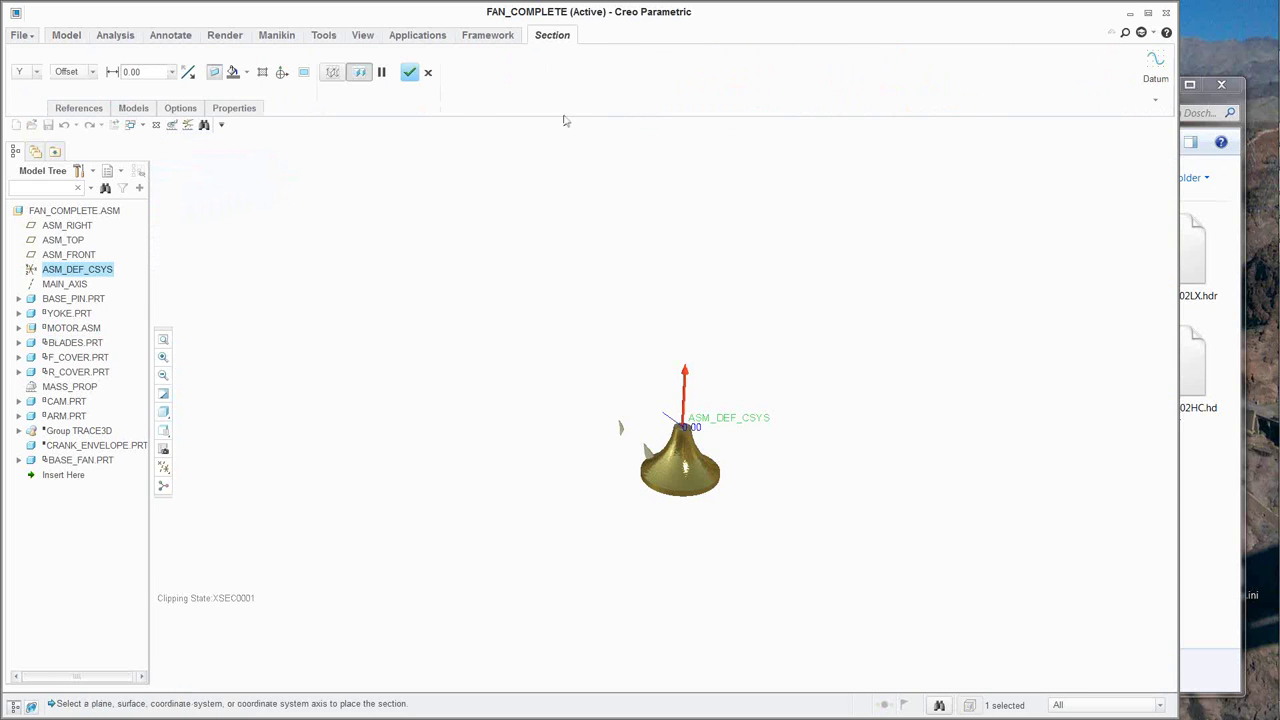
click(428, 72)
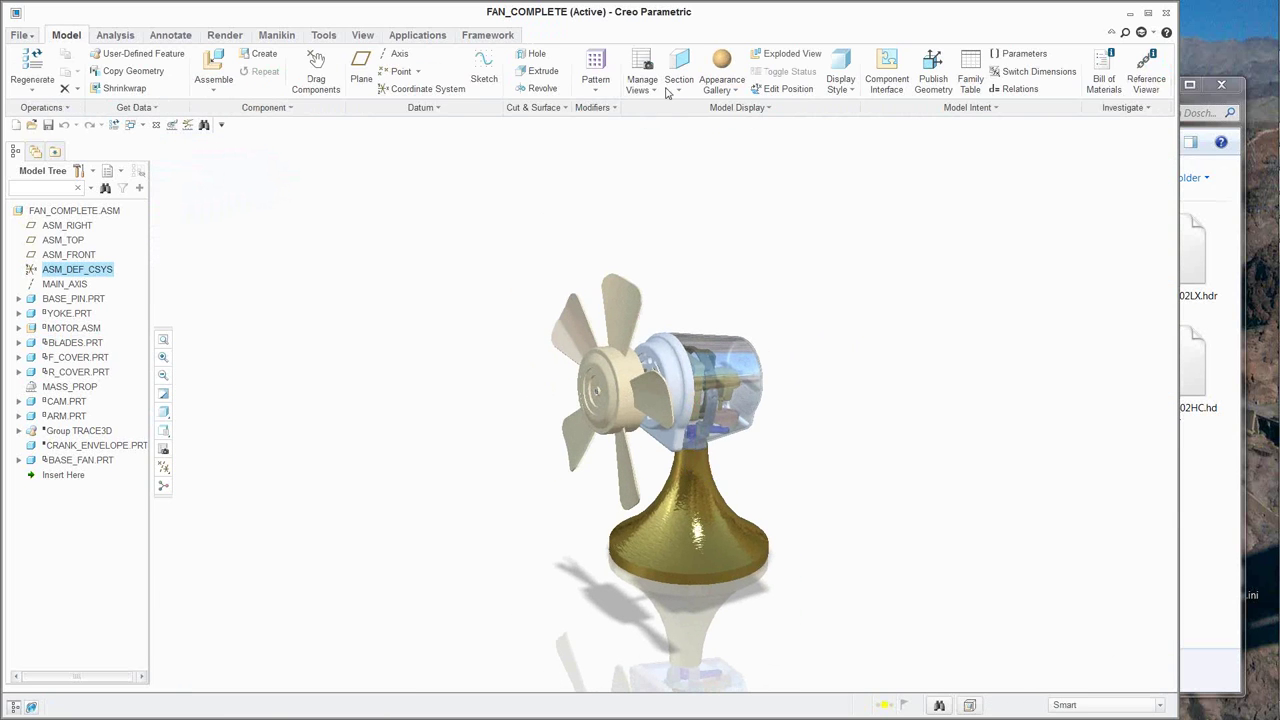
Create an X-direction section through the fan assembly at offset 0.00 and turn on the perspective view for rendering.
click(679, 90)
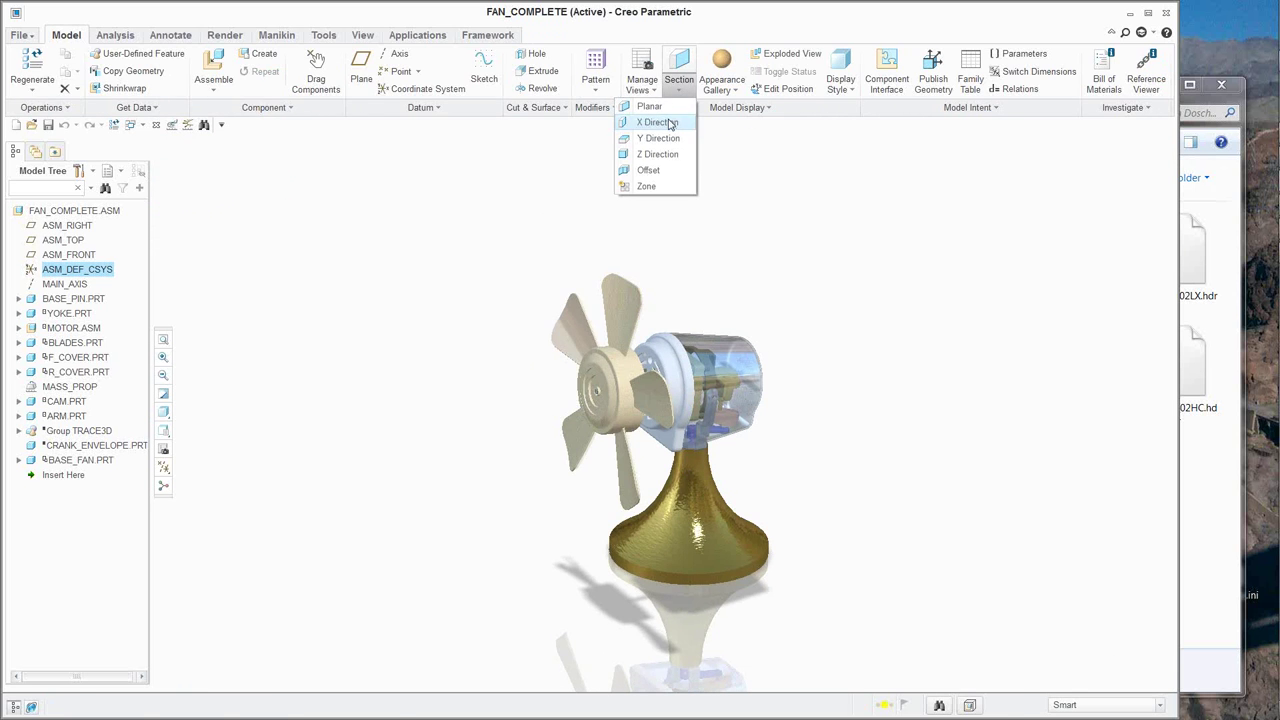
click(672, 121)
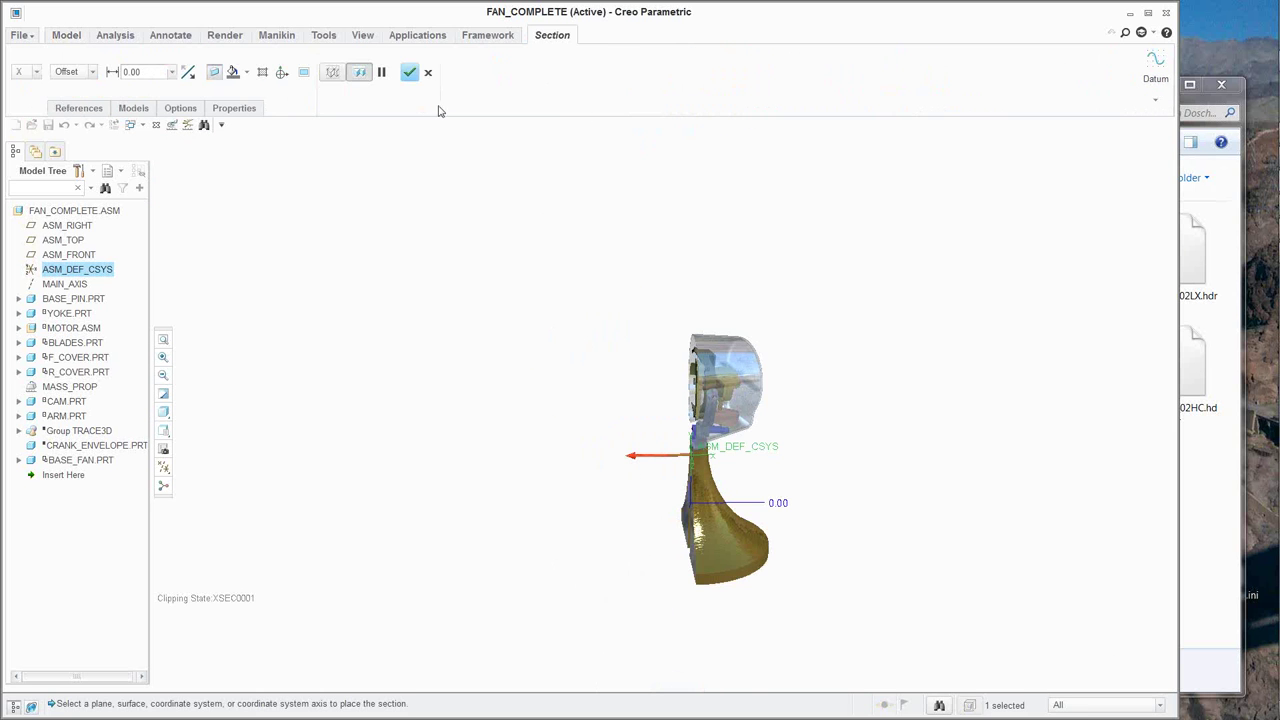
click(410, 72)
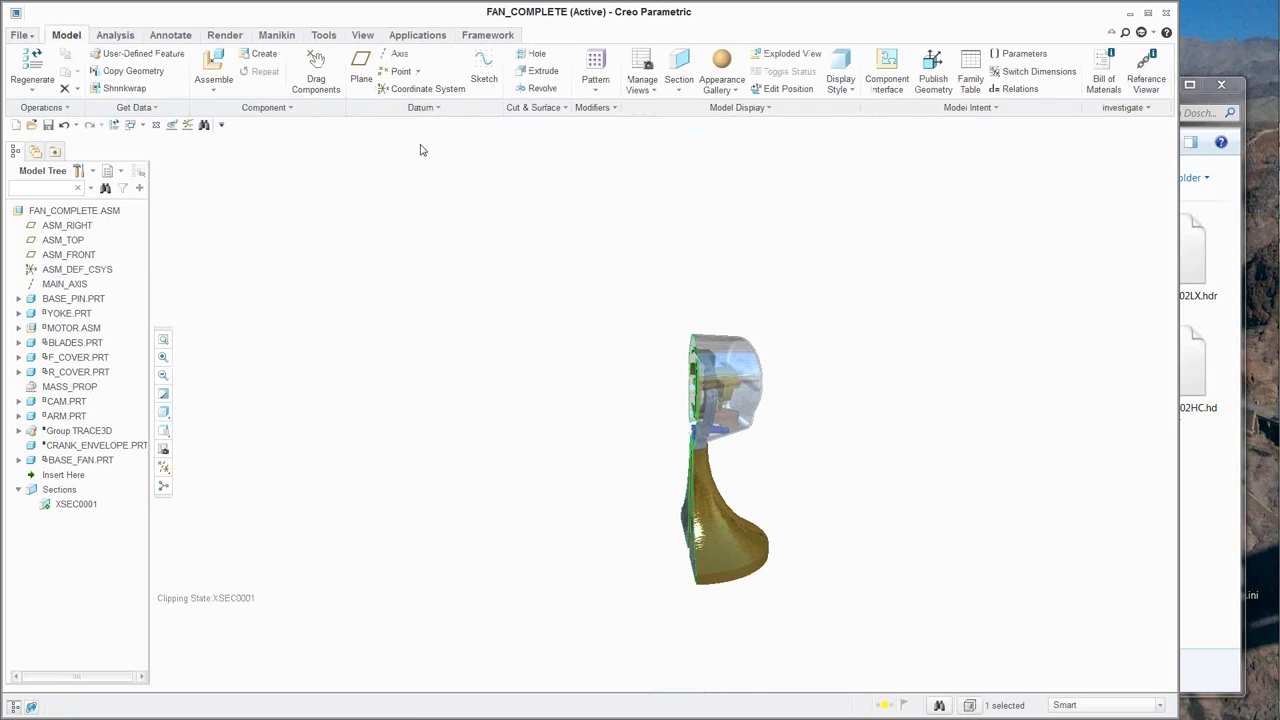
click(225, 35)
click(127, 86)
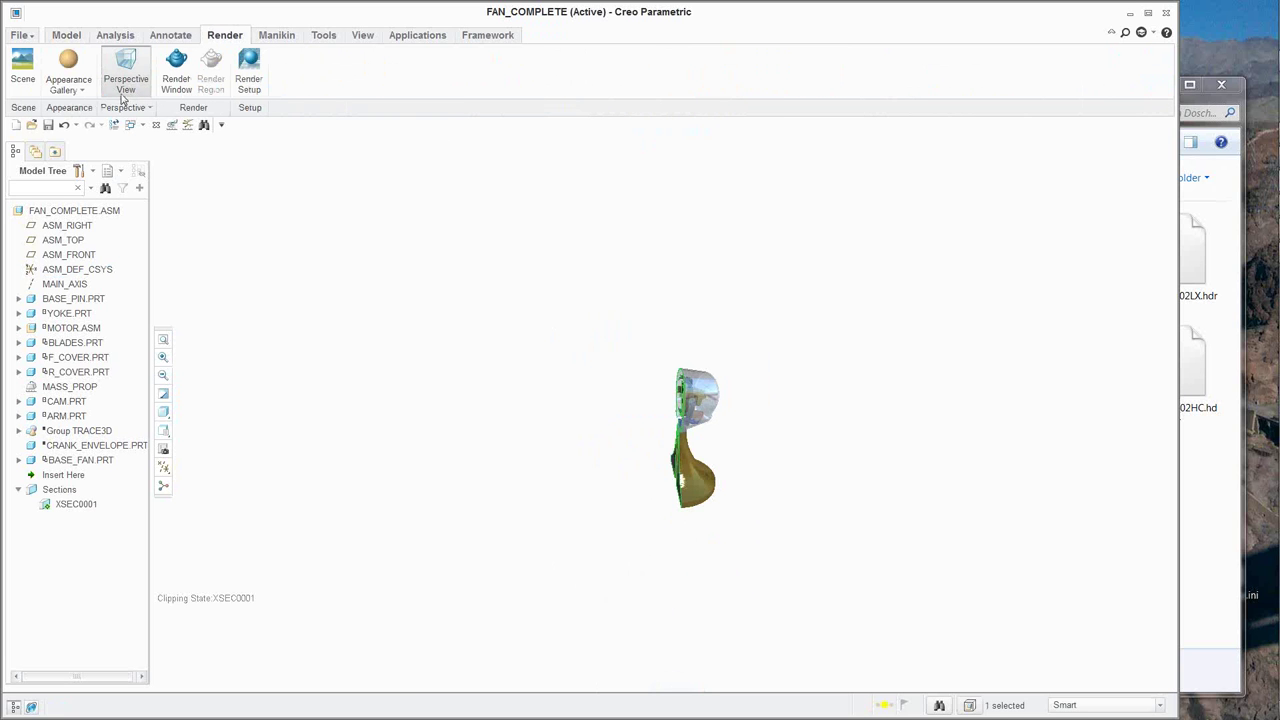
Set the Photolux render quality to Draft and the render output to Full Window for the sectioned fan.
scroll(658, 431, down, 3)
middle_drag(651, 469, 711, 446)
scroll(720, 447, down, 2)
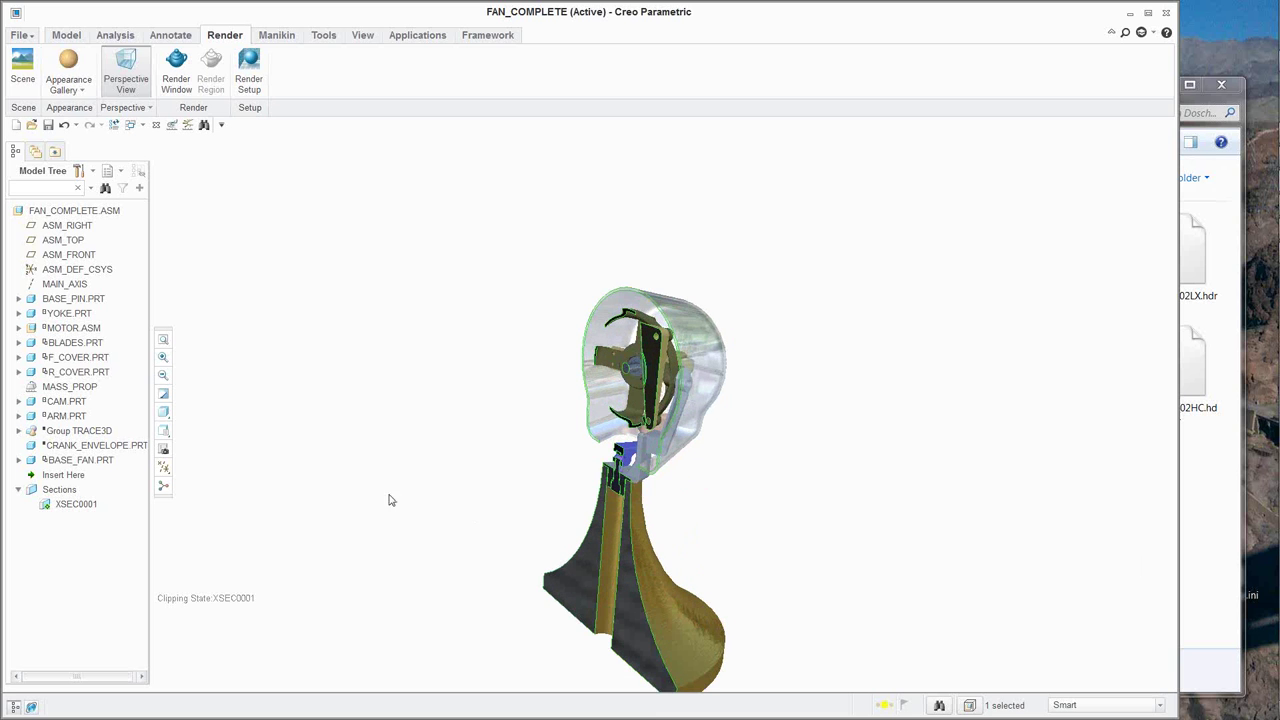
click(22, 68)
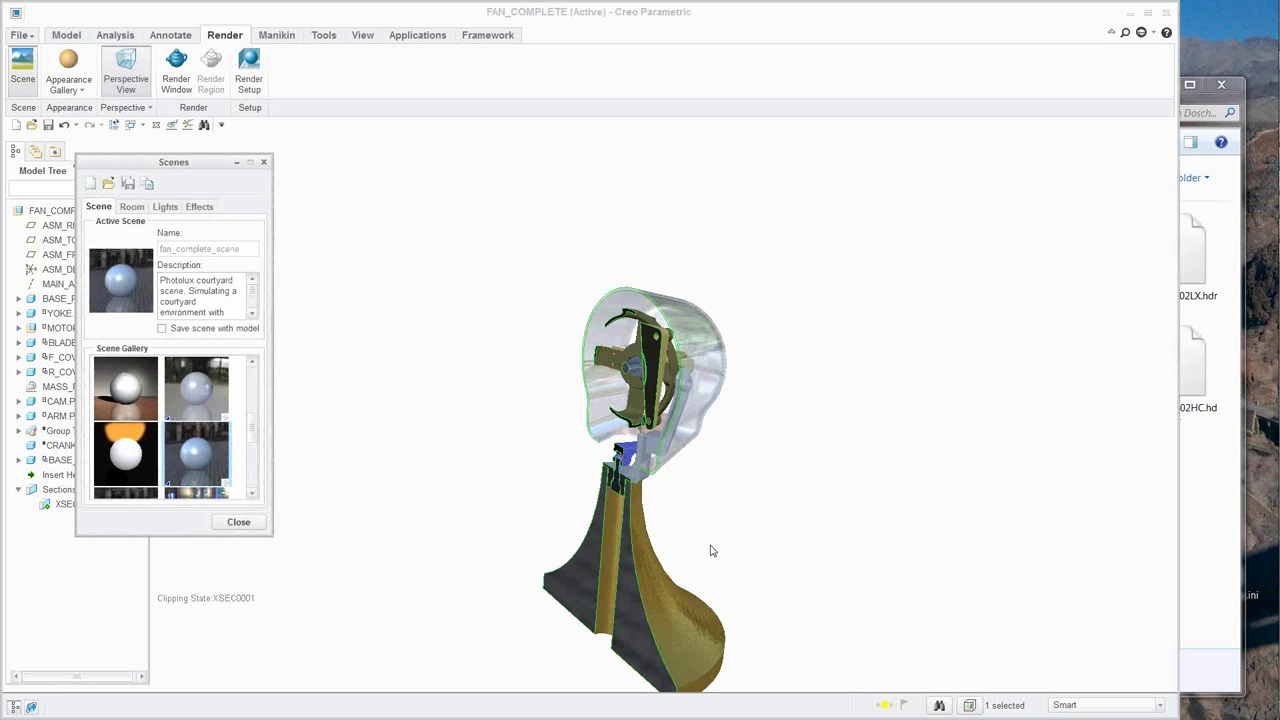
click(252, 63)
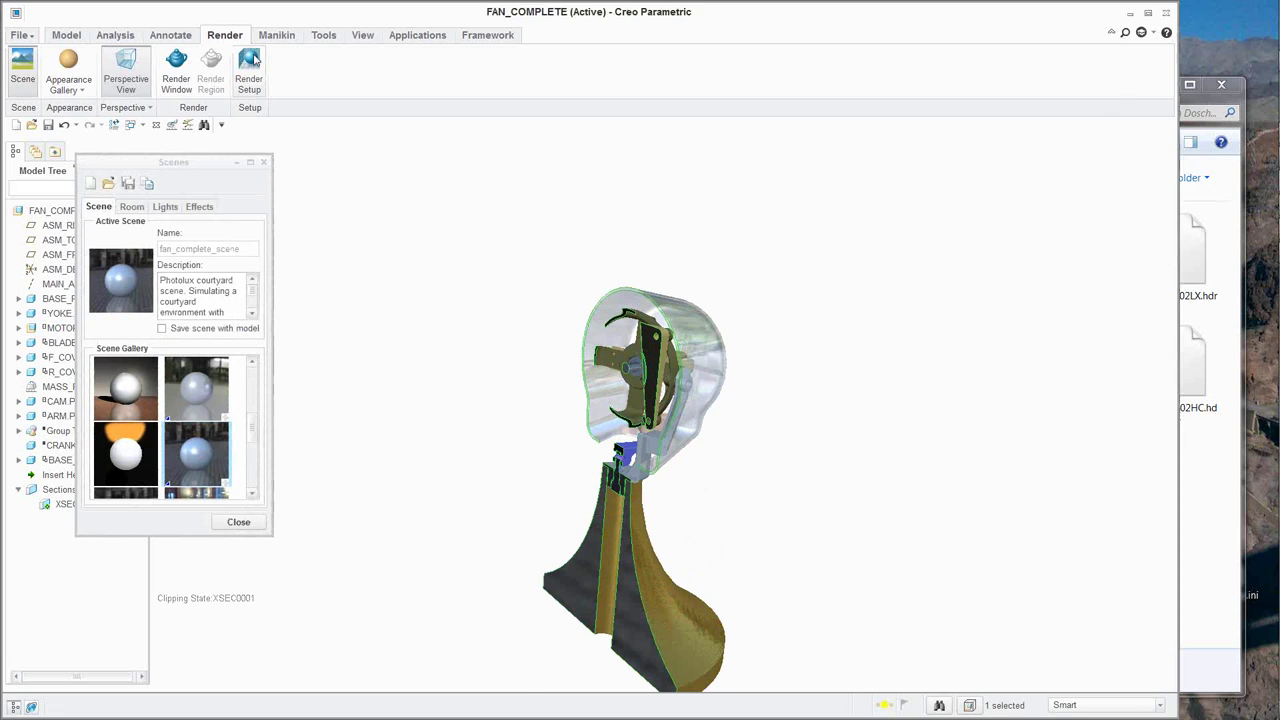
click(1181, 100)
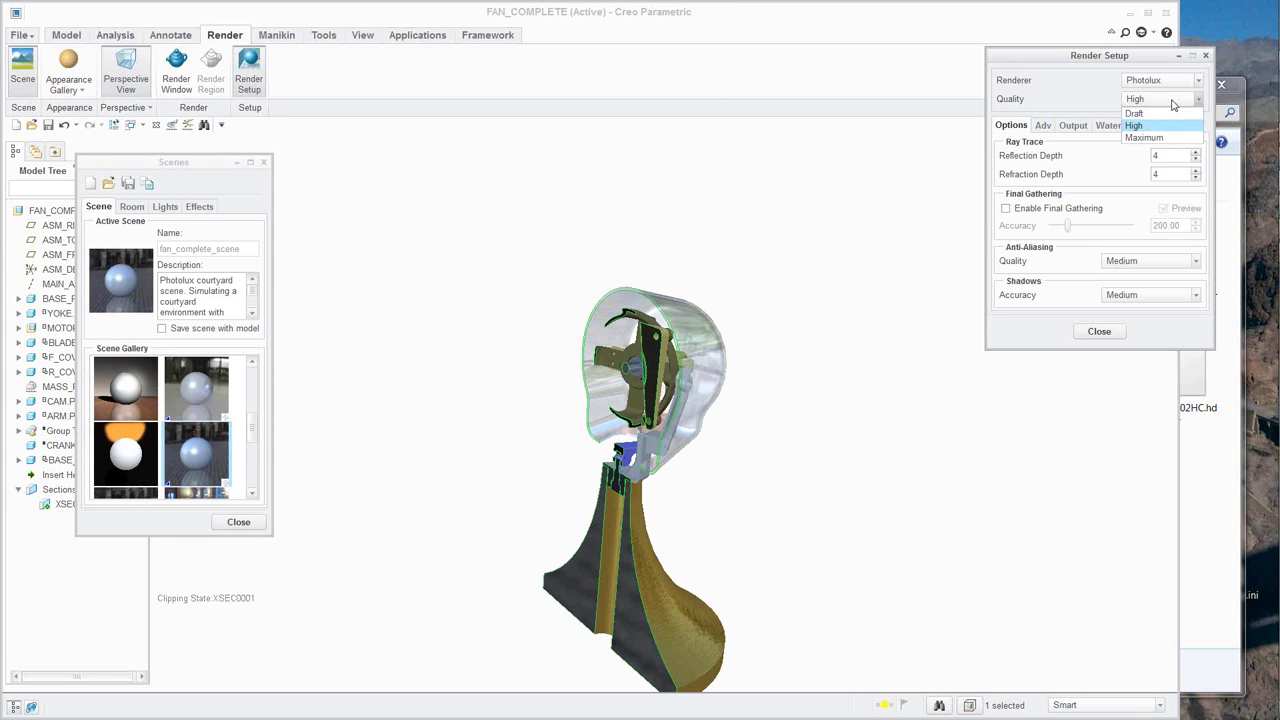
click(1161, 114)
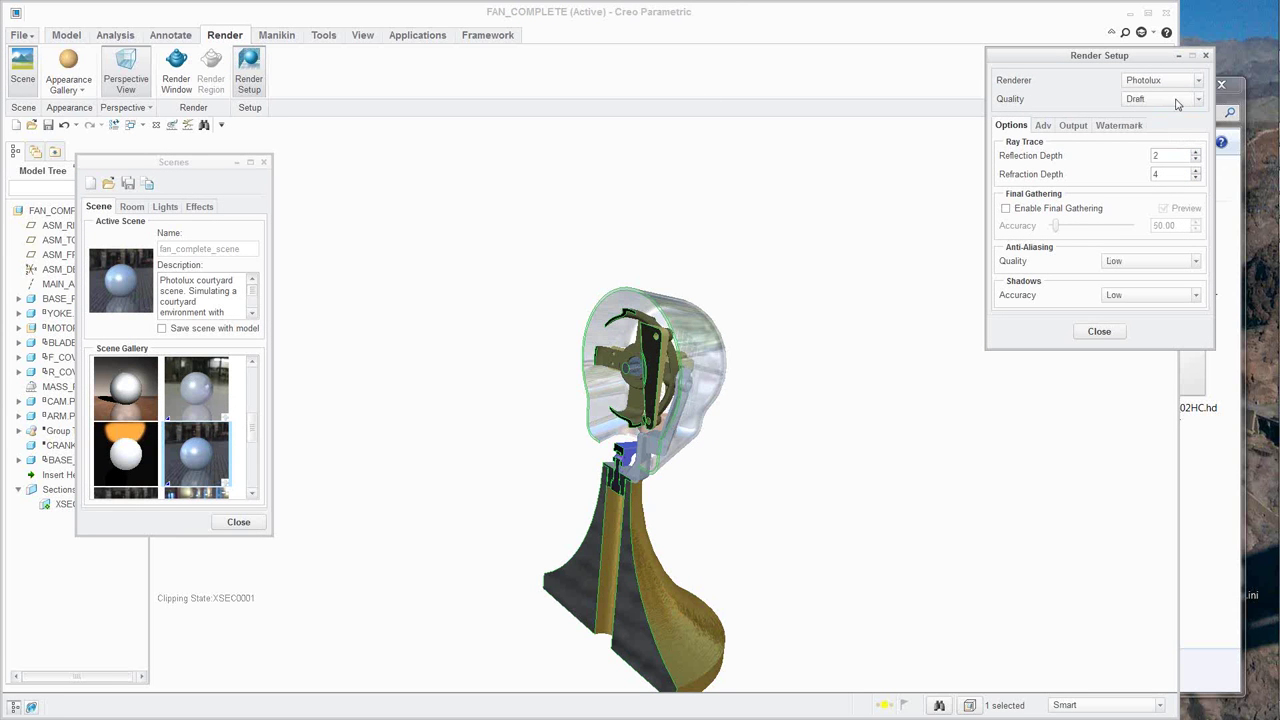
click(1075, 126)
click(1110, 158)
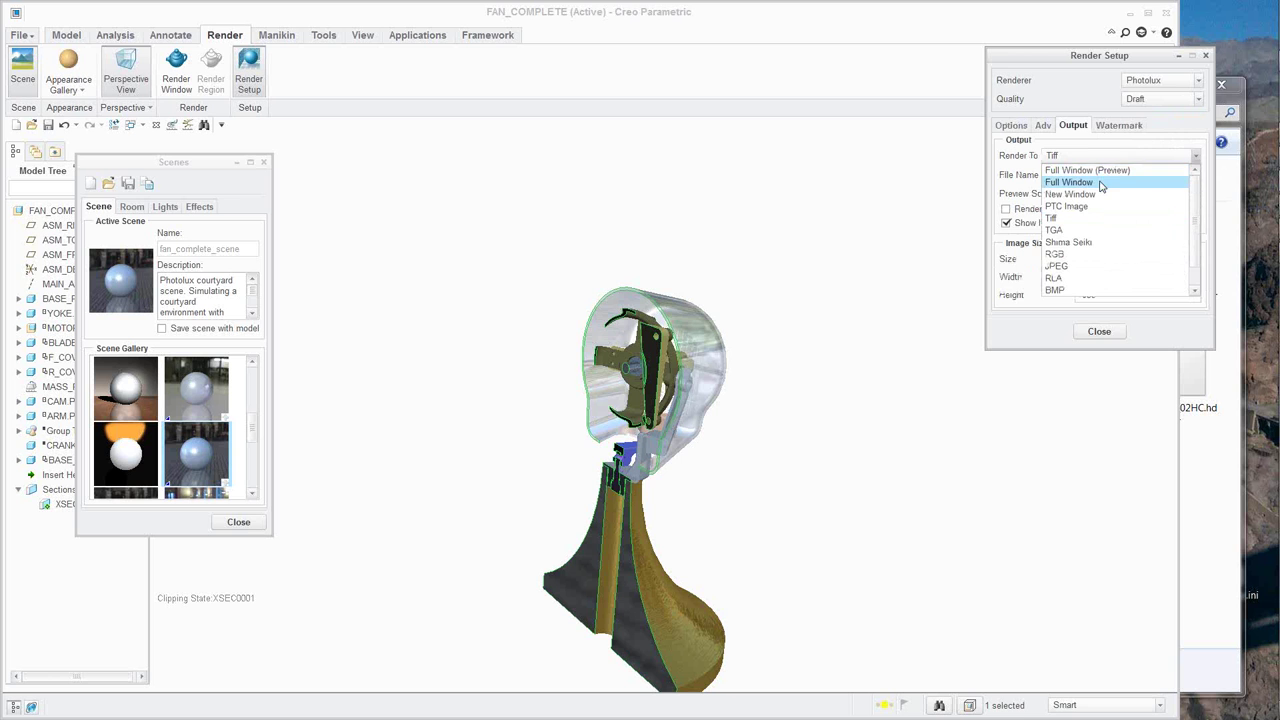
click(1101, 183)
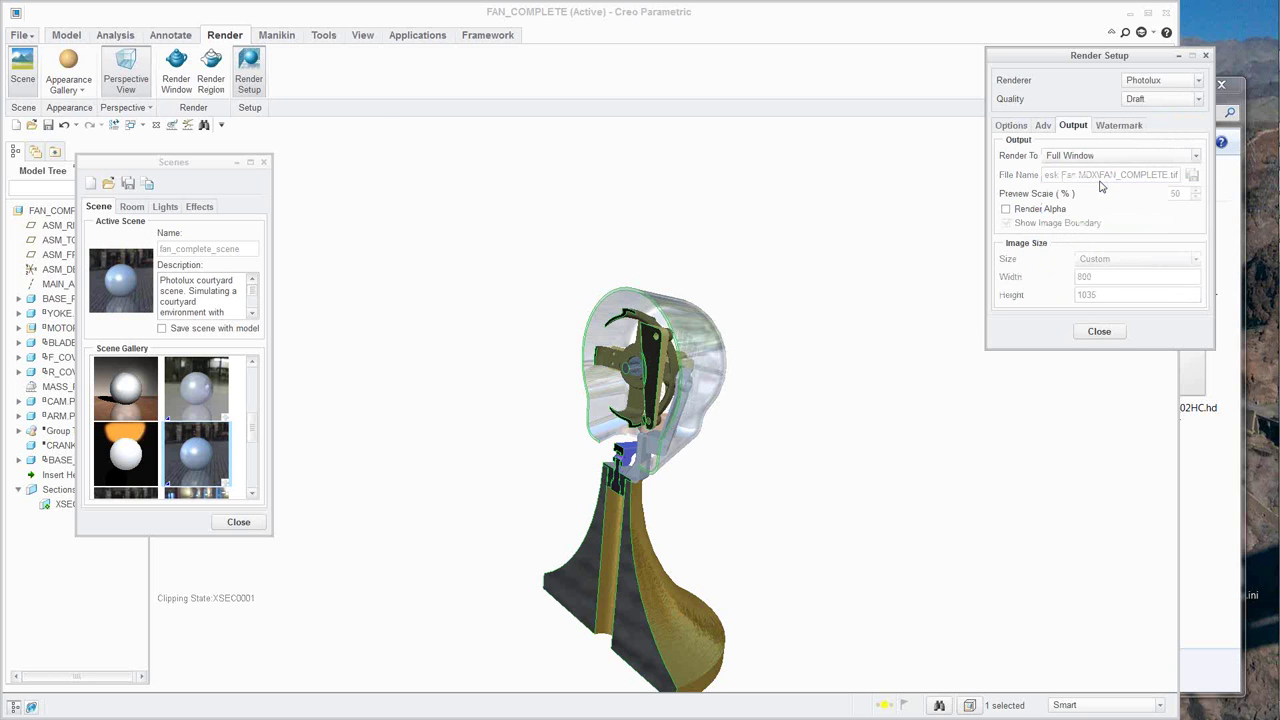
Render a rectangular region over the upper part of the sectioned fan and close the scene settings.
click(213, 62)
drag(559, 285, 745, 423)
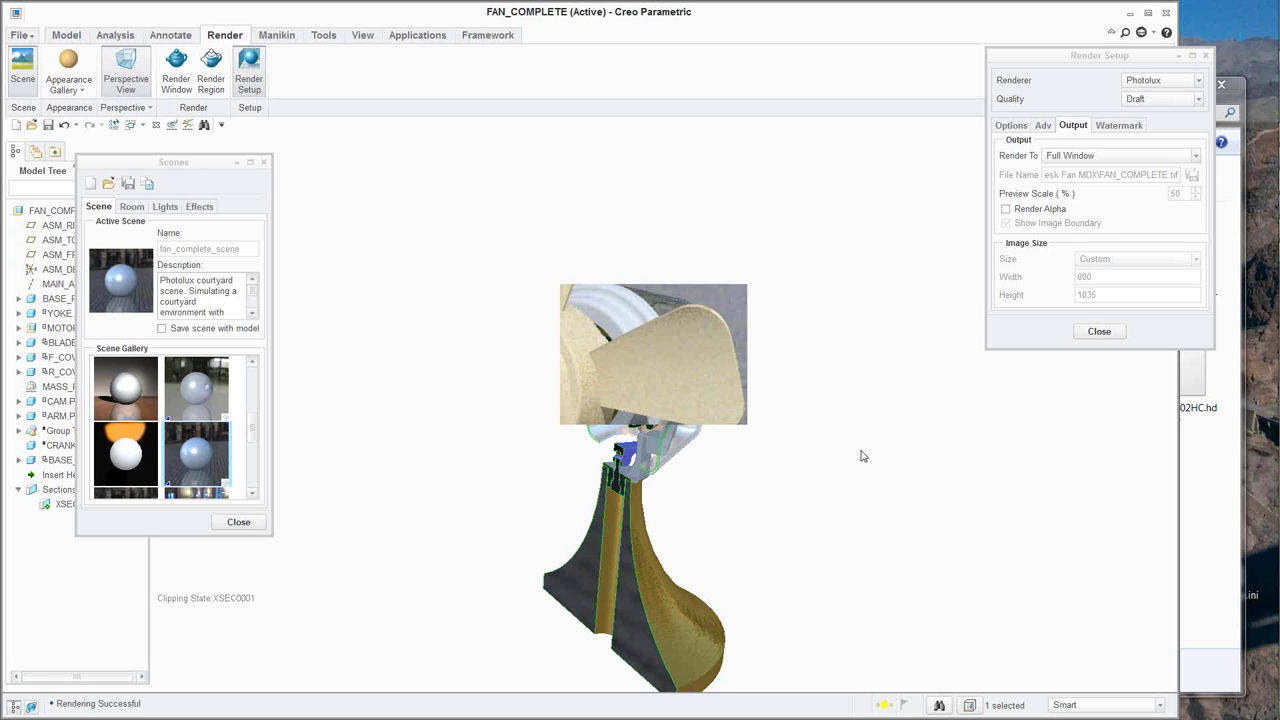
click(247, 523)
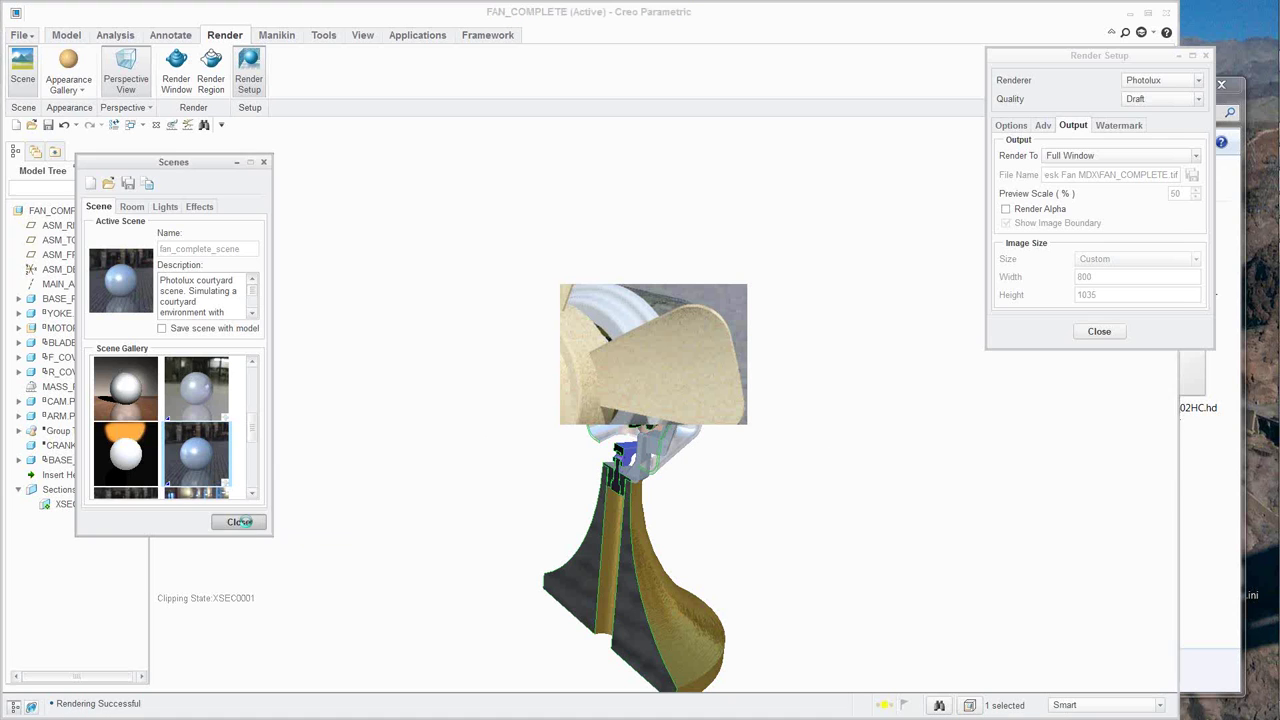
Delete the XSEC0001 section from the fan assembly.
click(58, 35)
click(683, 91)
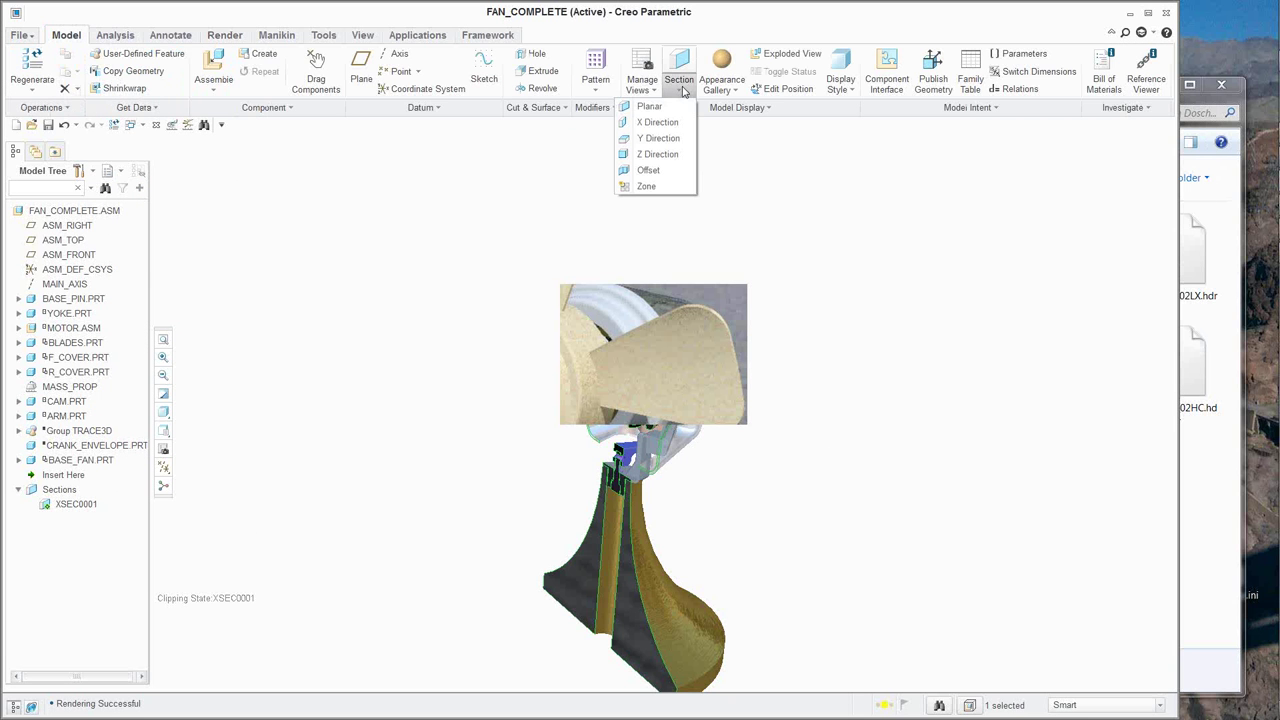
click(80, 506)
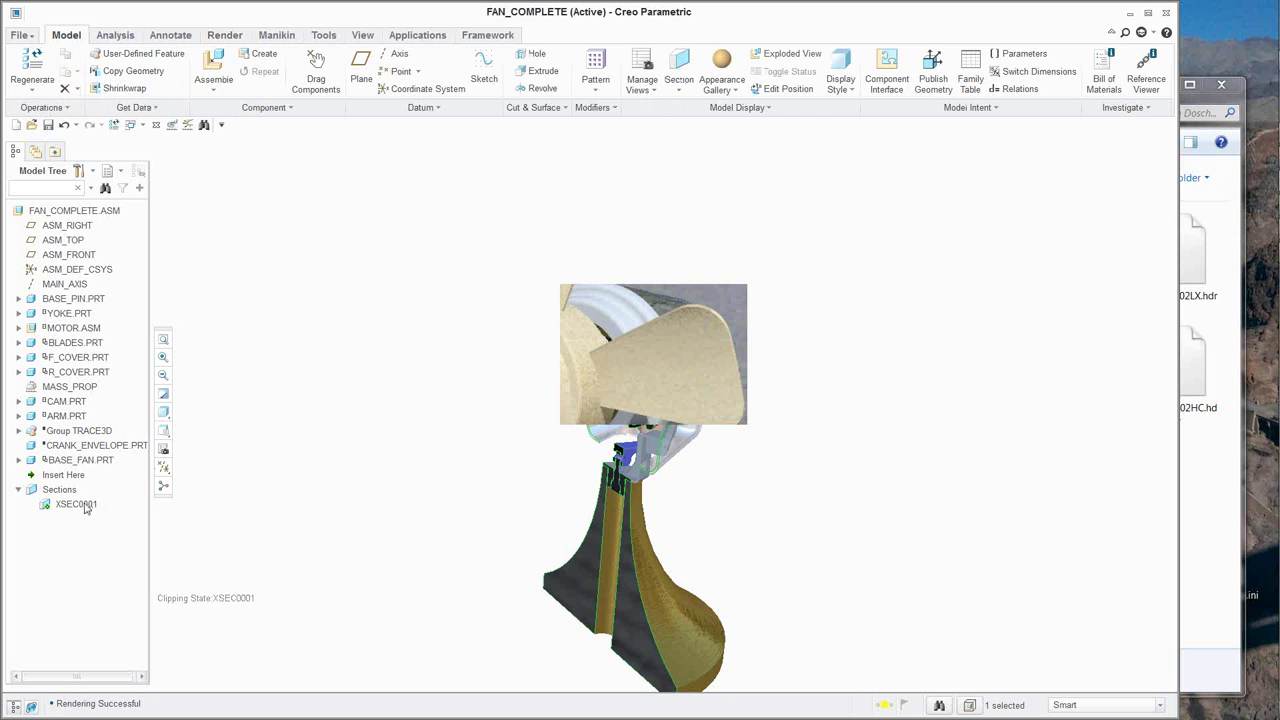
right_click(80, 506)
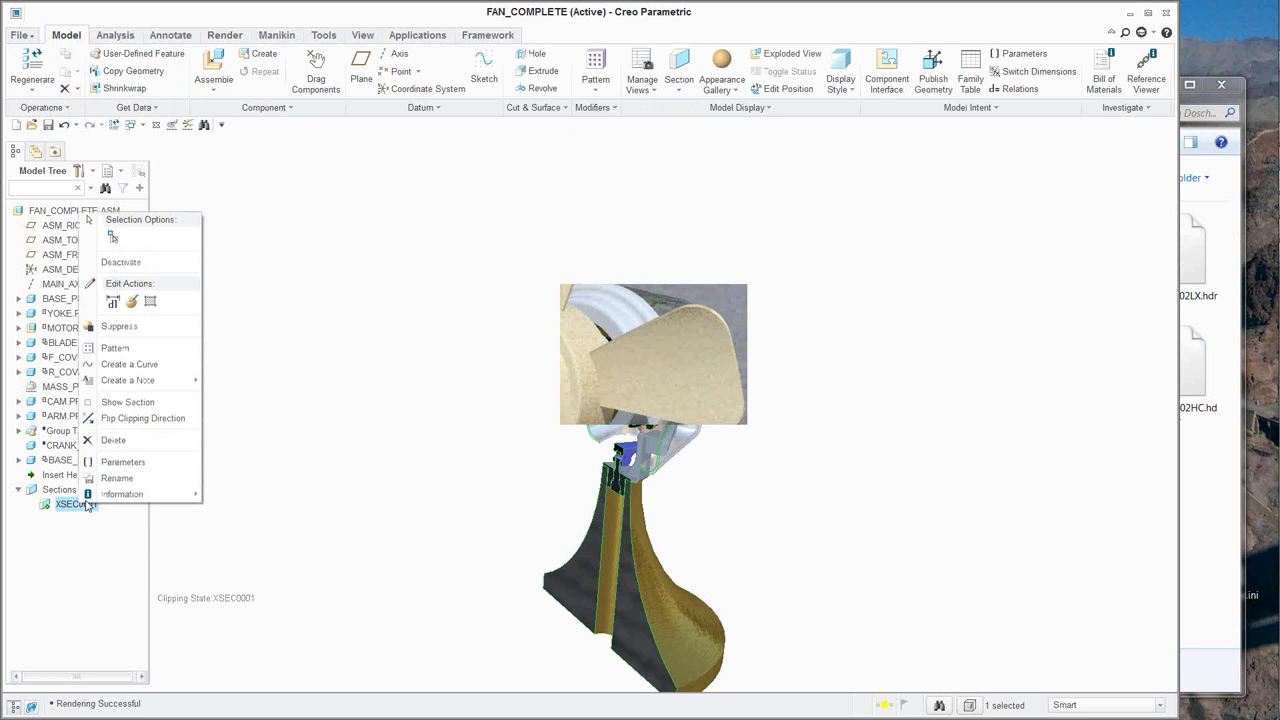
click(114, 441)
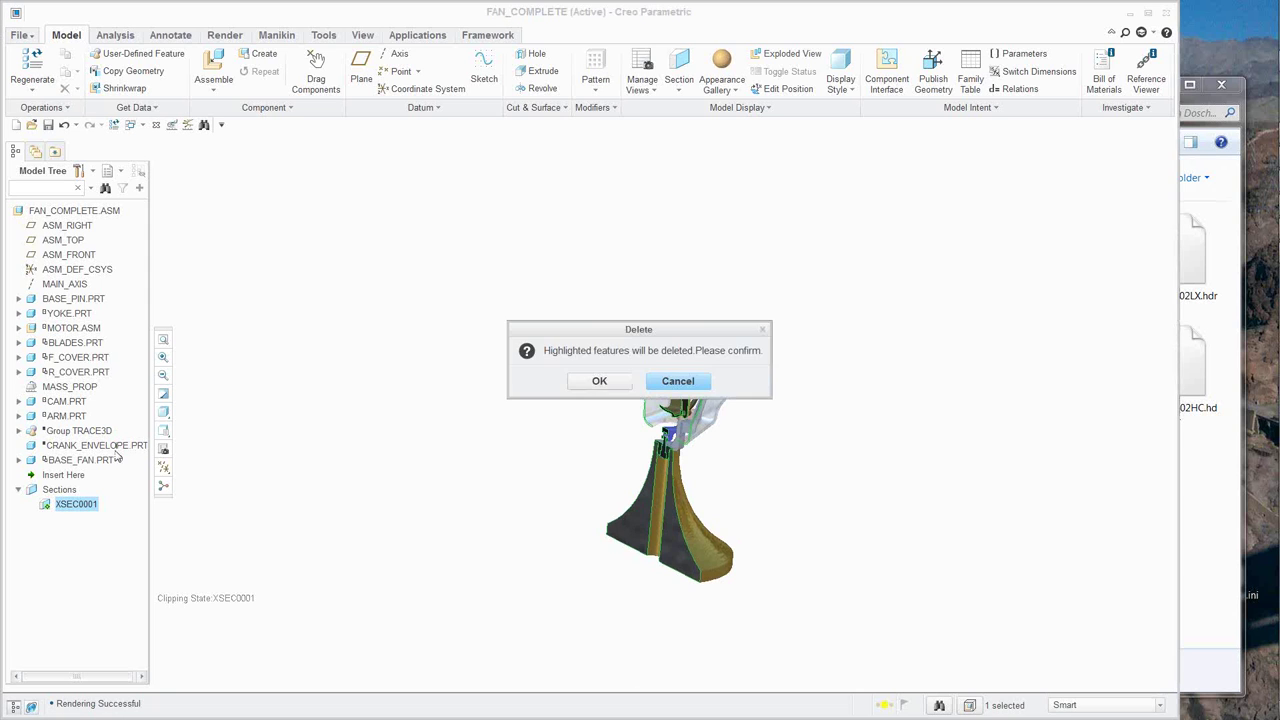
click(624, 385)
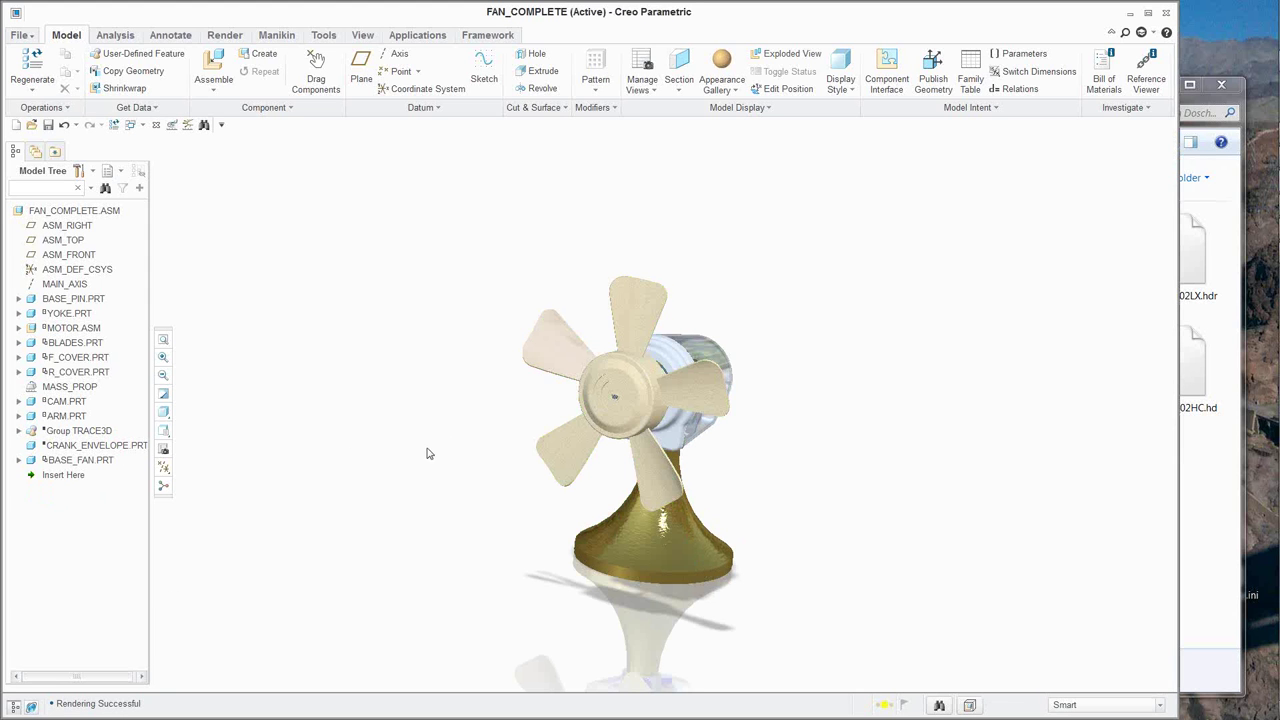
Switch the model display style to Shading and examine the fan from several angles.
click(164, 414)
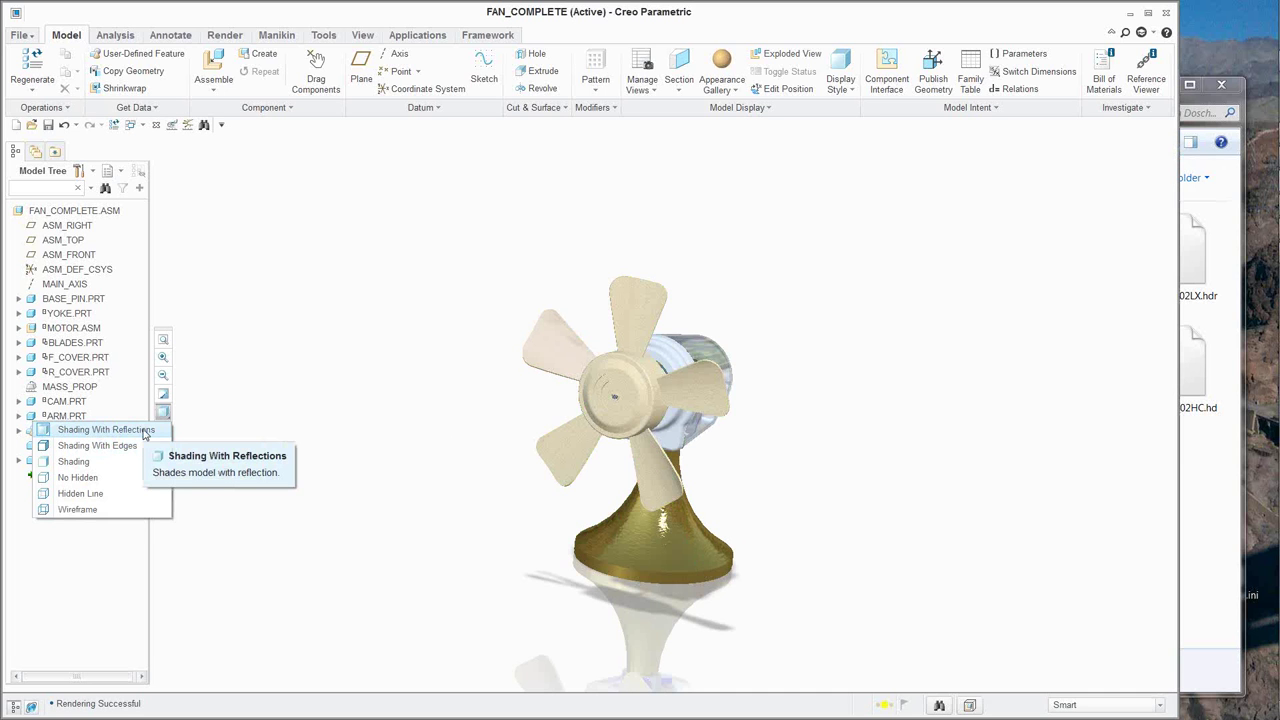
click(116, 461)
mouse_move(813, 502)
middle_down()
mouse_move(811, 491)
mouse_move(823, 514)
middle_up()
scroll(795, 404, up, 2)
scroll(757, 425, up, 1)
scroll(759, 445, down, 3)
middle_drag(759, 445, 749, 434)
scroll(746, 442, up, 2)
scroll(700, 470, up, 2)
scroll(899, 467, down, 4)
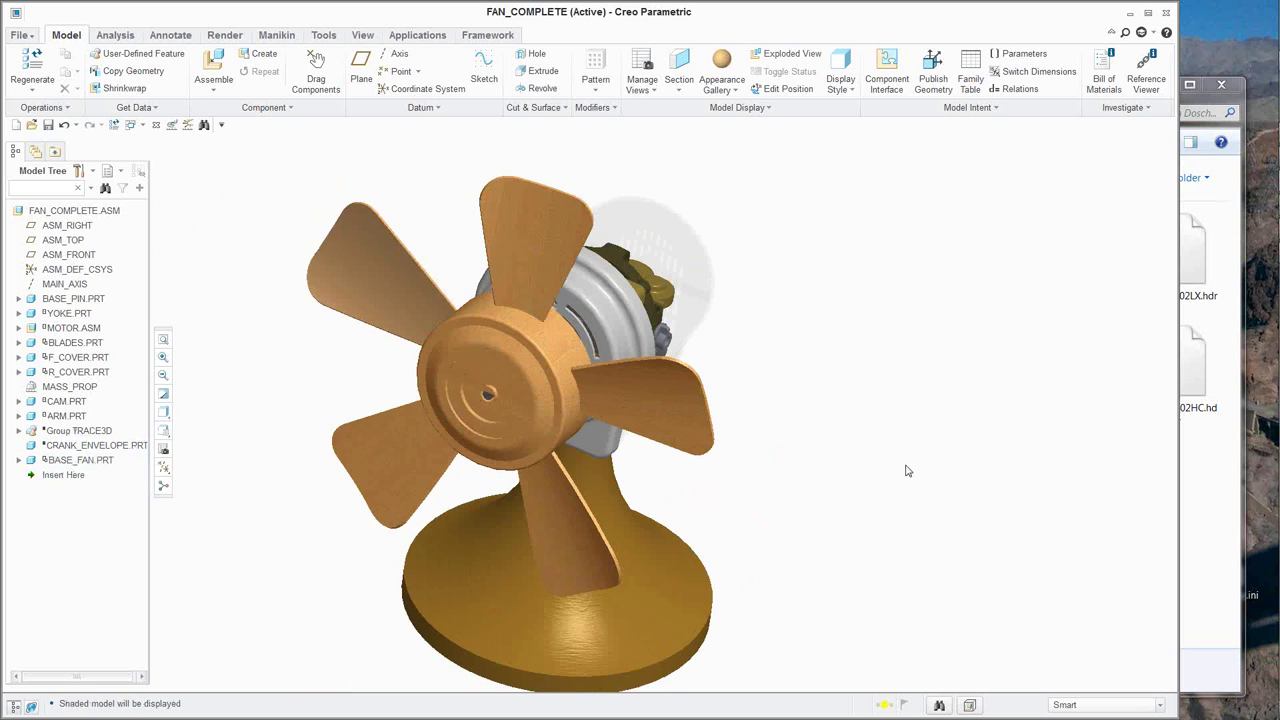
Inspect the properties of the adv-wood-ash-unfinished-texture model appearance without changing them.
click(225, 35)
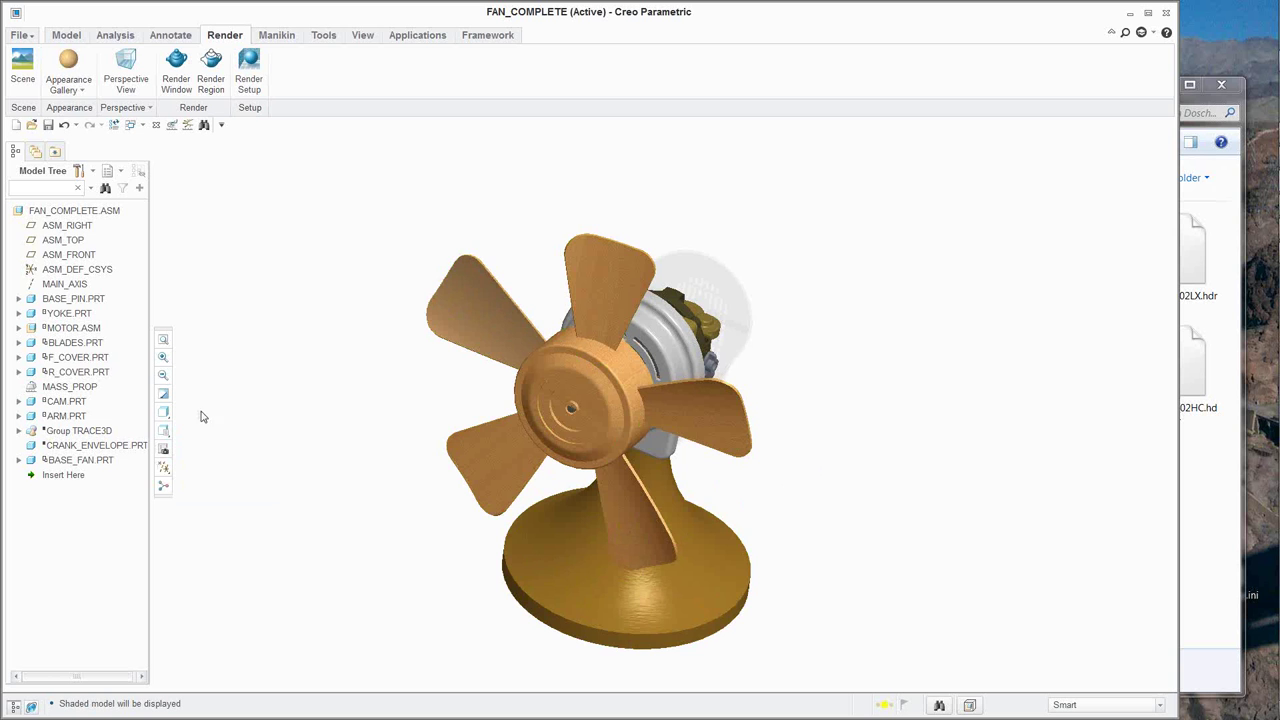
mouse_move(849, 505)
middle_down()
mouse_move(818, 468)
mouse_move(777, 506)
mouse_move(794, 509)
middle_up()
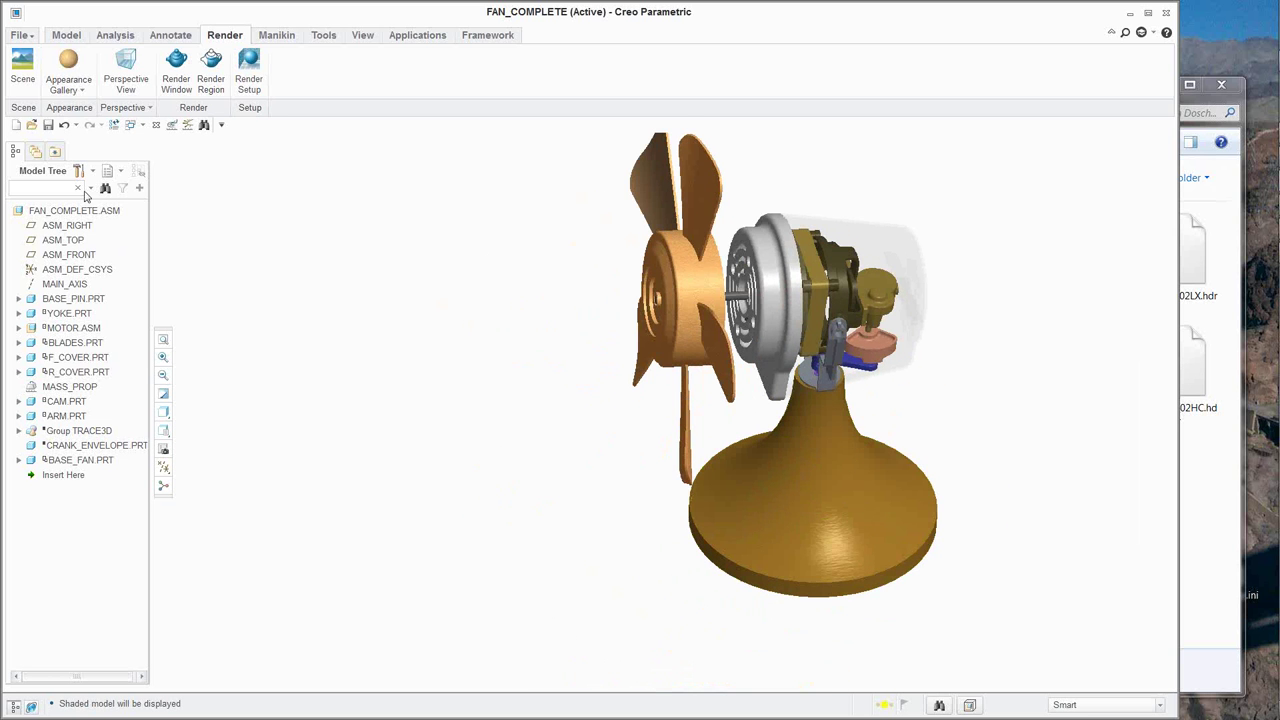
click(84, 89)
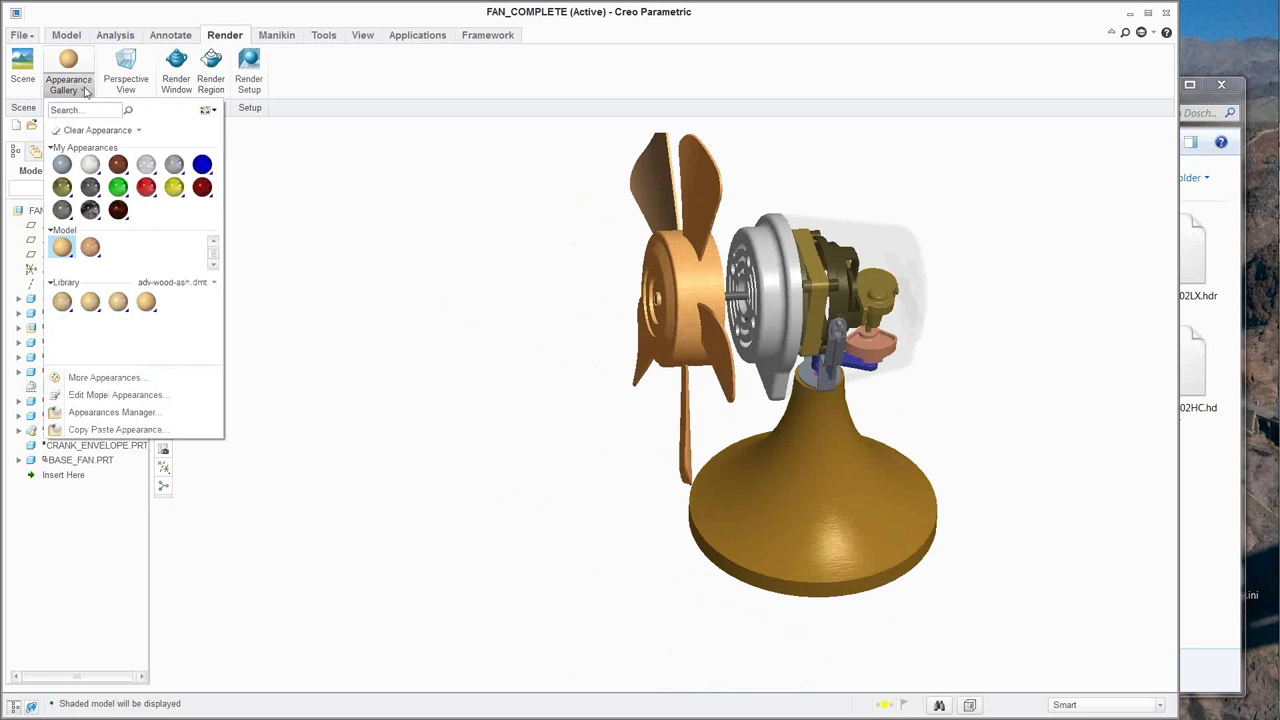
right_click(61, 250)
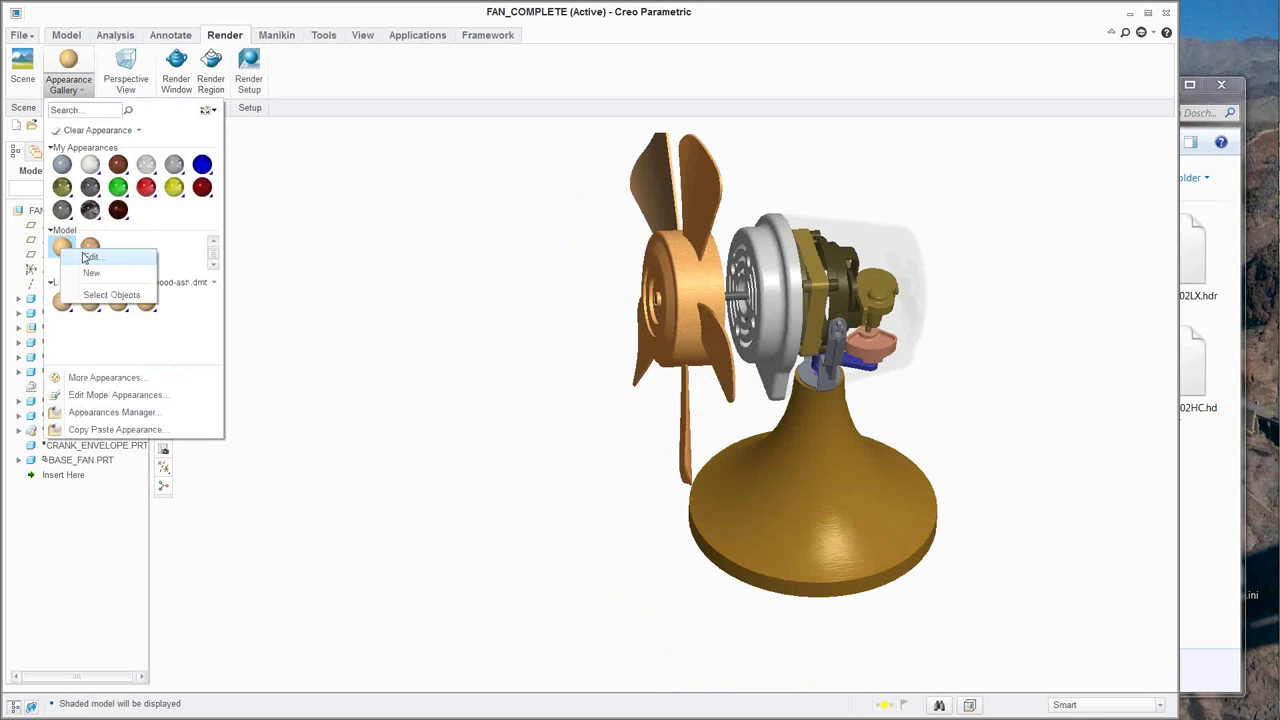
click(78, 256)
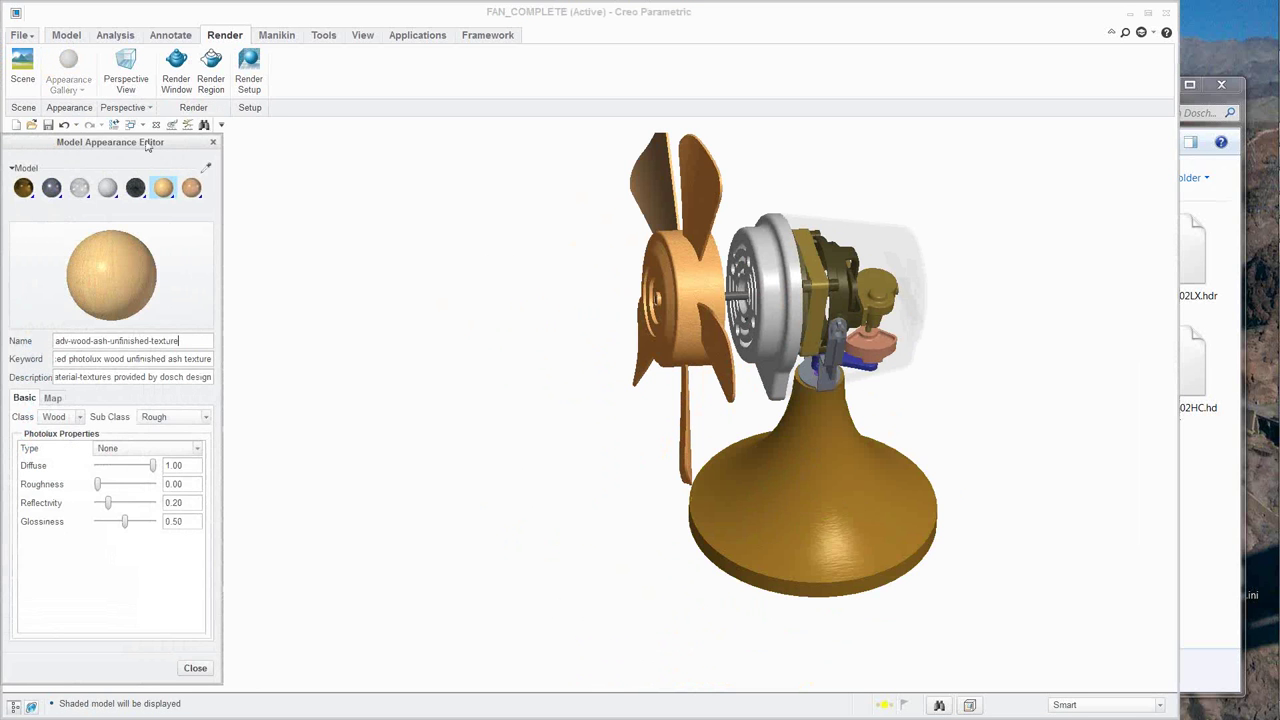
drag(140, 147, 528, 152)
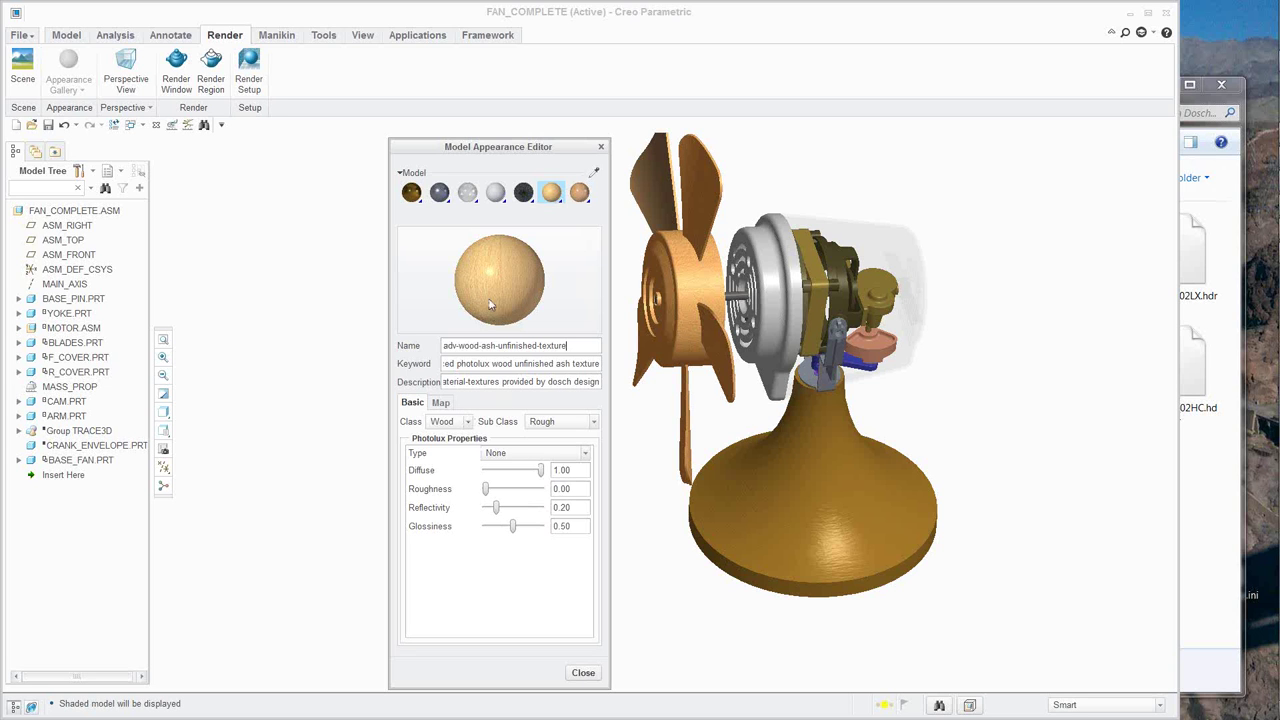
click(601, 147)
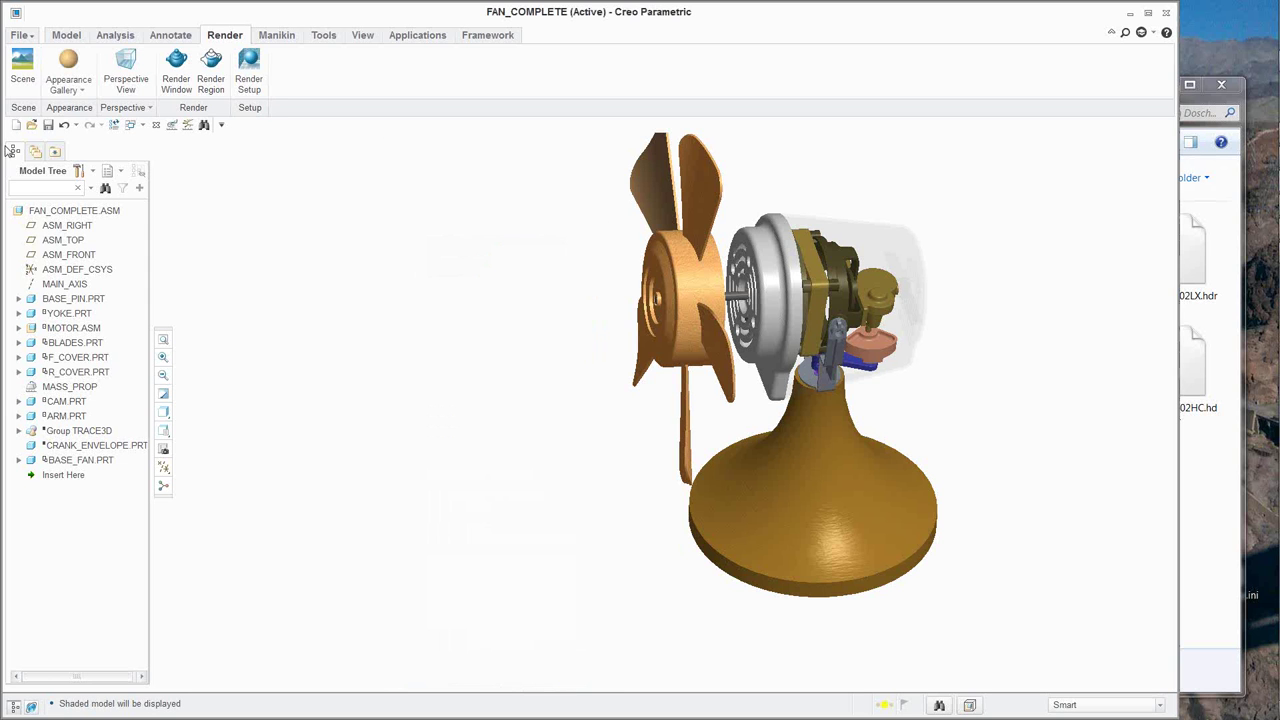
click(82, 92)
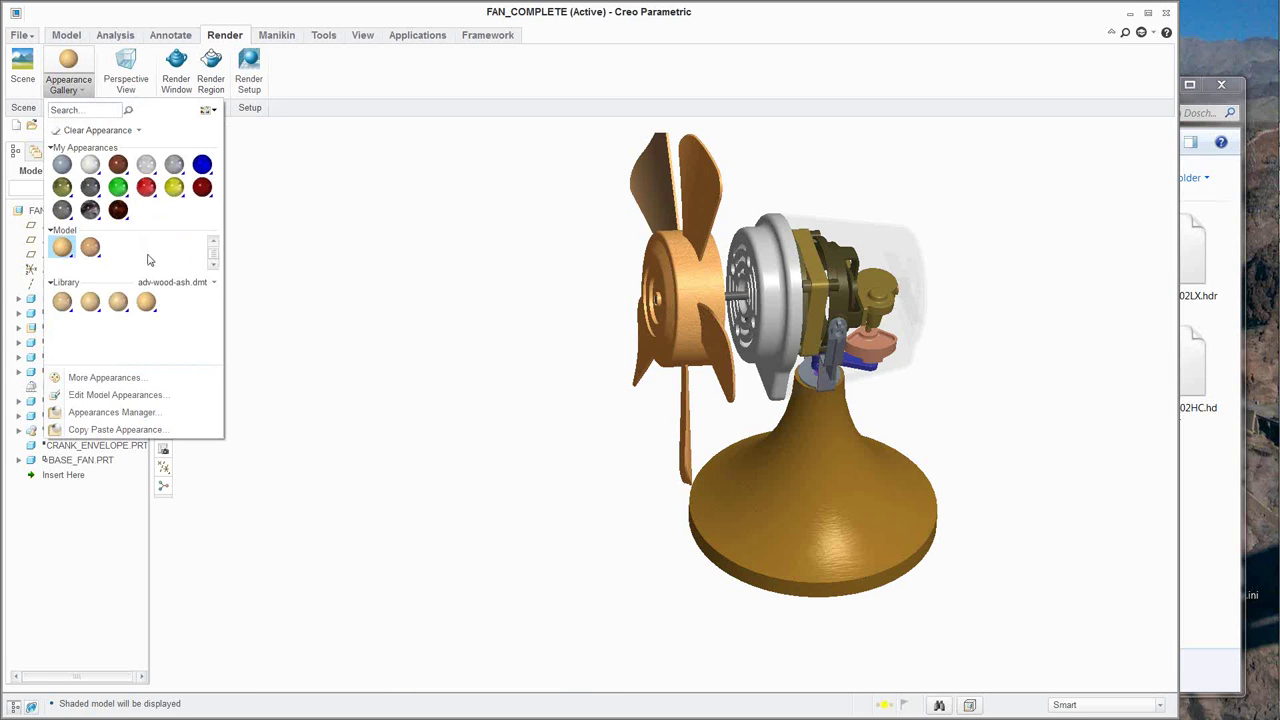
click(149, 190)
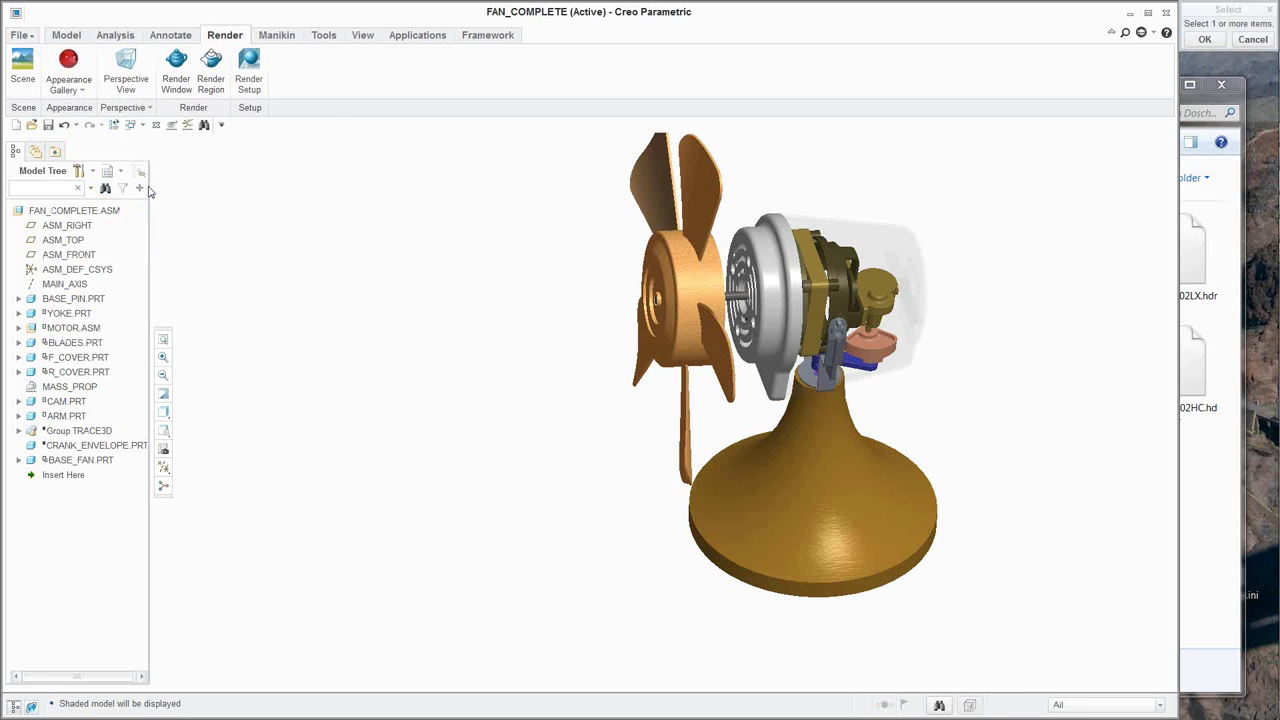
right_click(69, 61)
click(418, 218)
click(1244, 39)
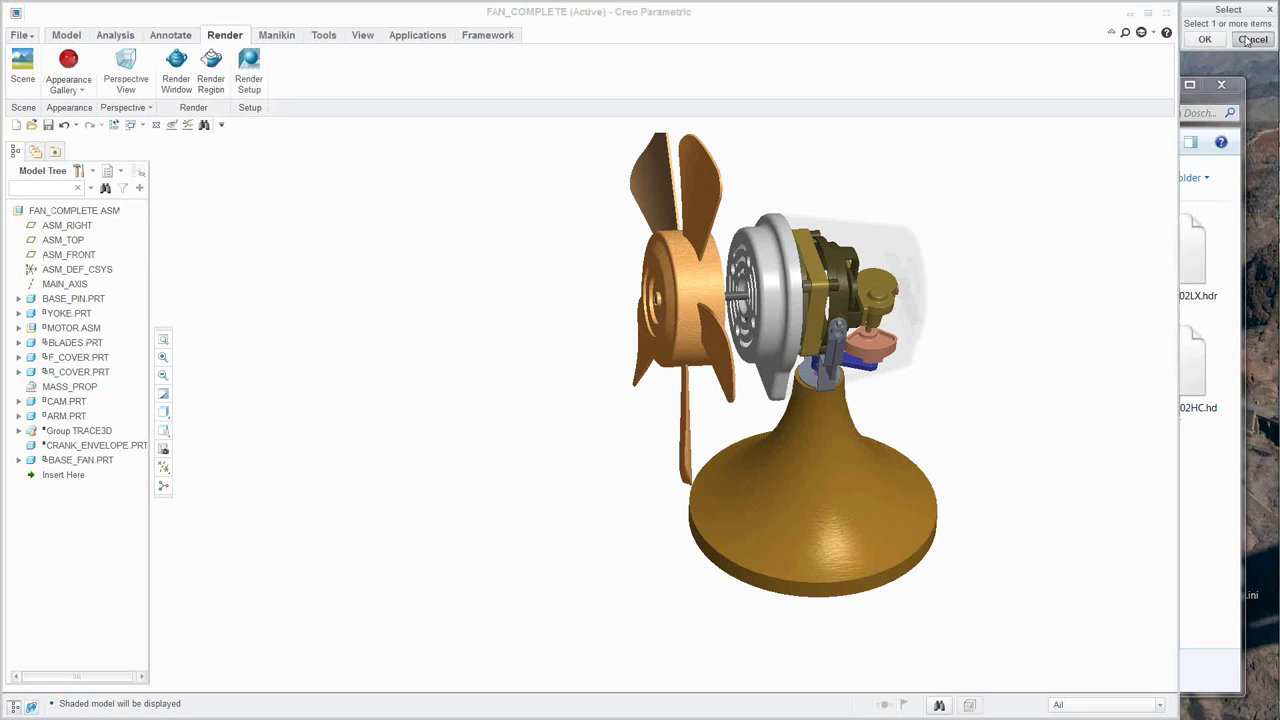
Inspect the properties and color definition of the ptc-painted-red appearance, discarding any changes.
click(86, 90)
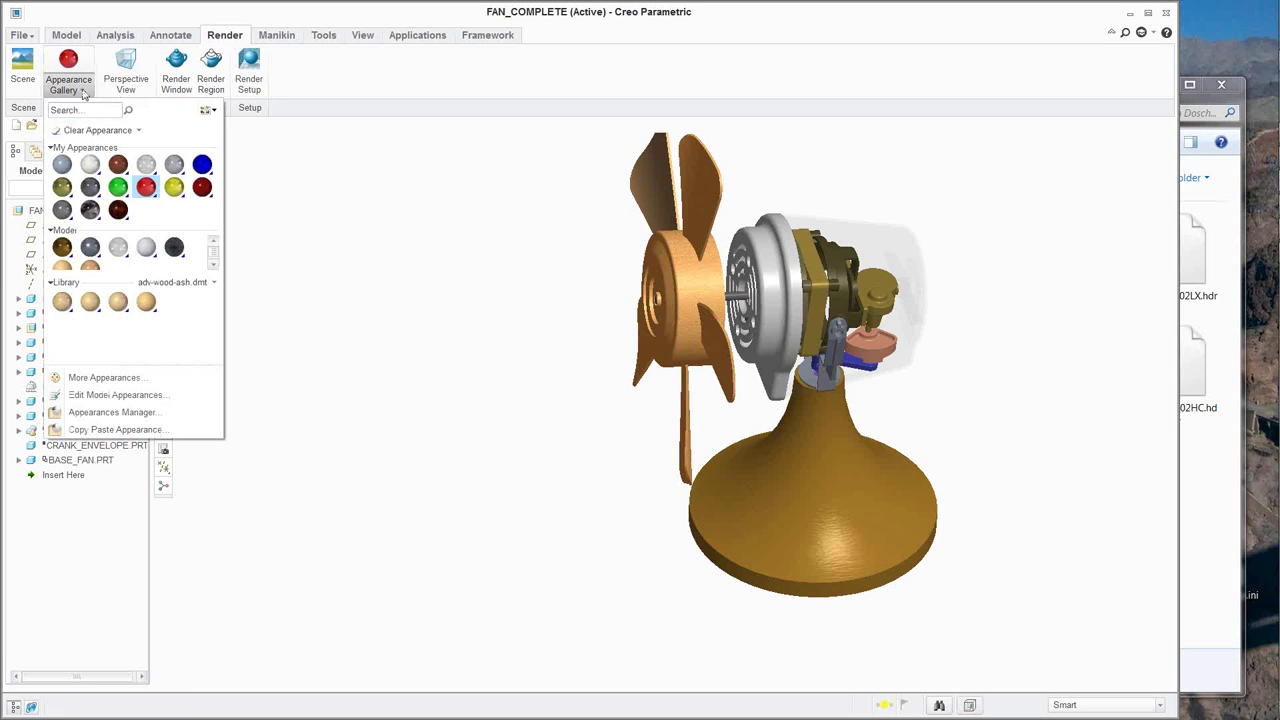
right_click(153, 192)
click(133, 205)
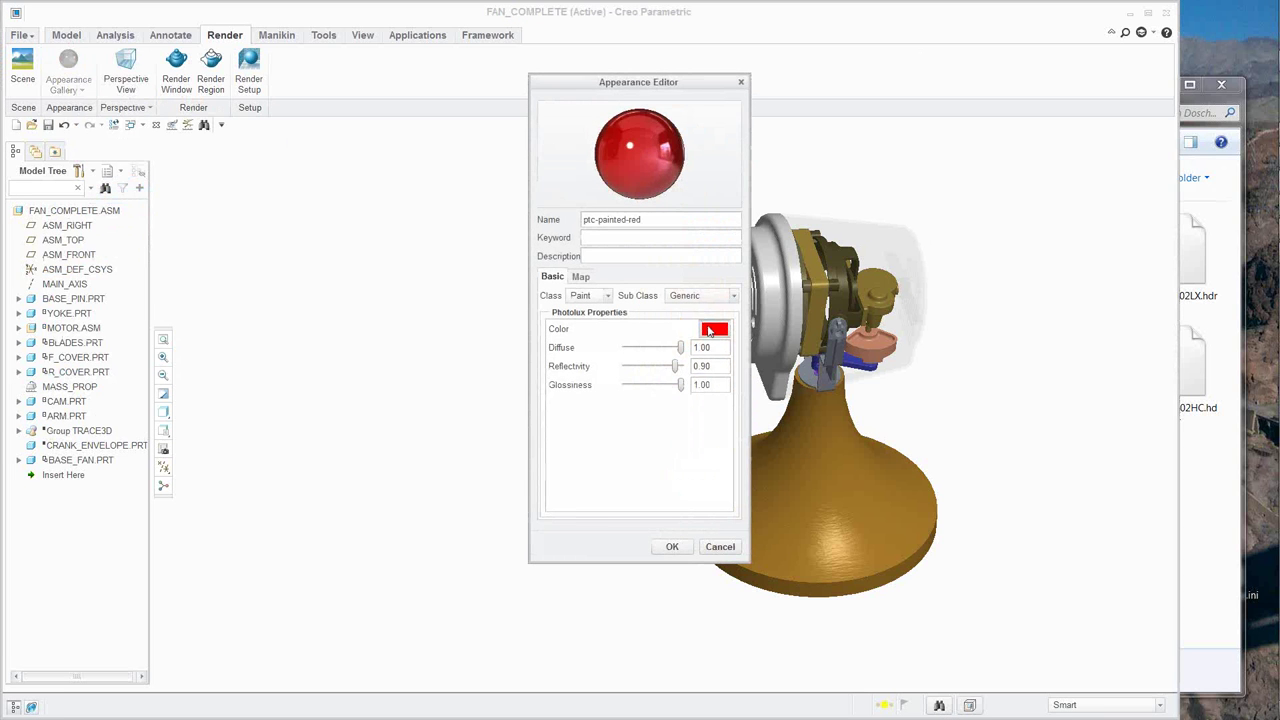
click(713, 329)
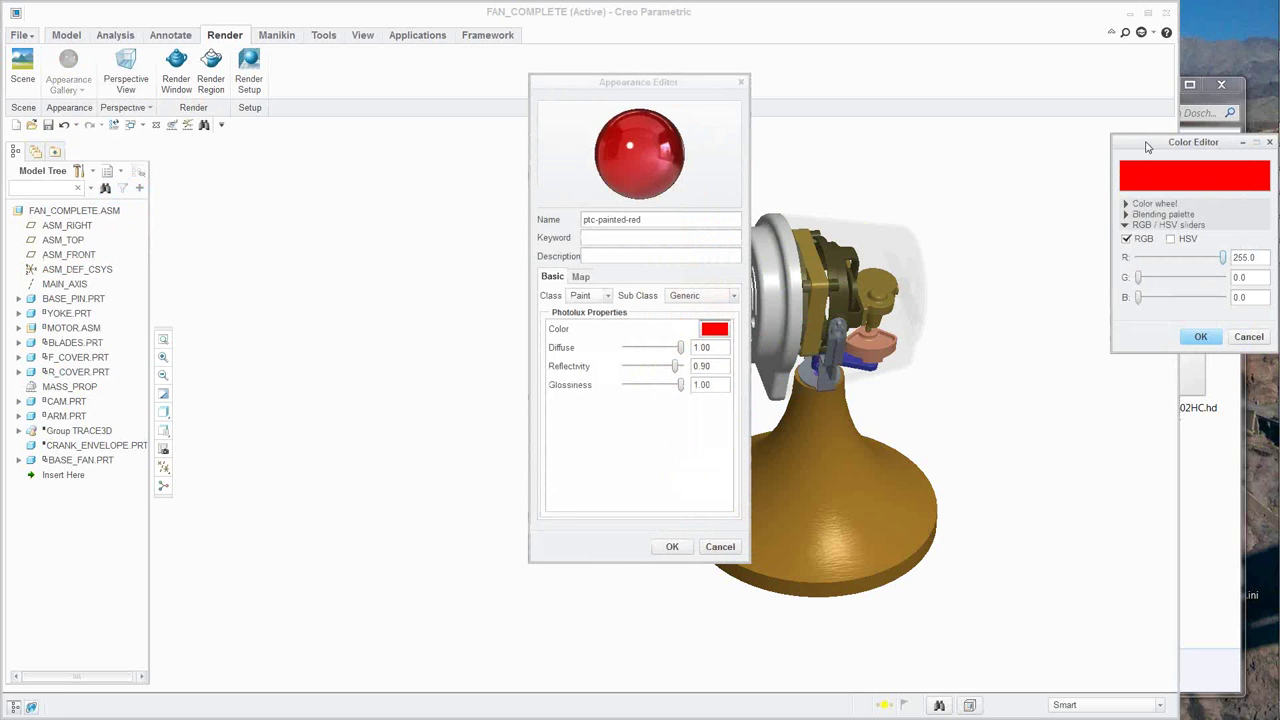
drag(1150, 142, 1008, 142)
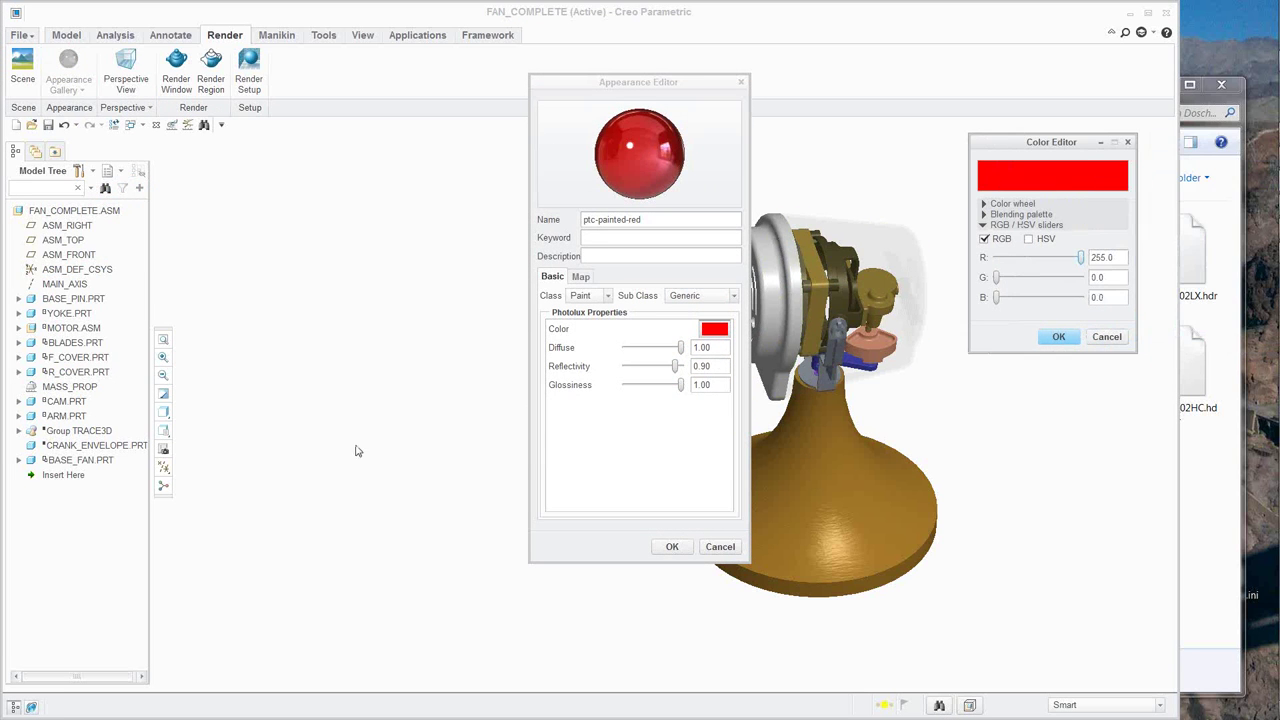
click(1106, 338)
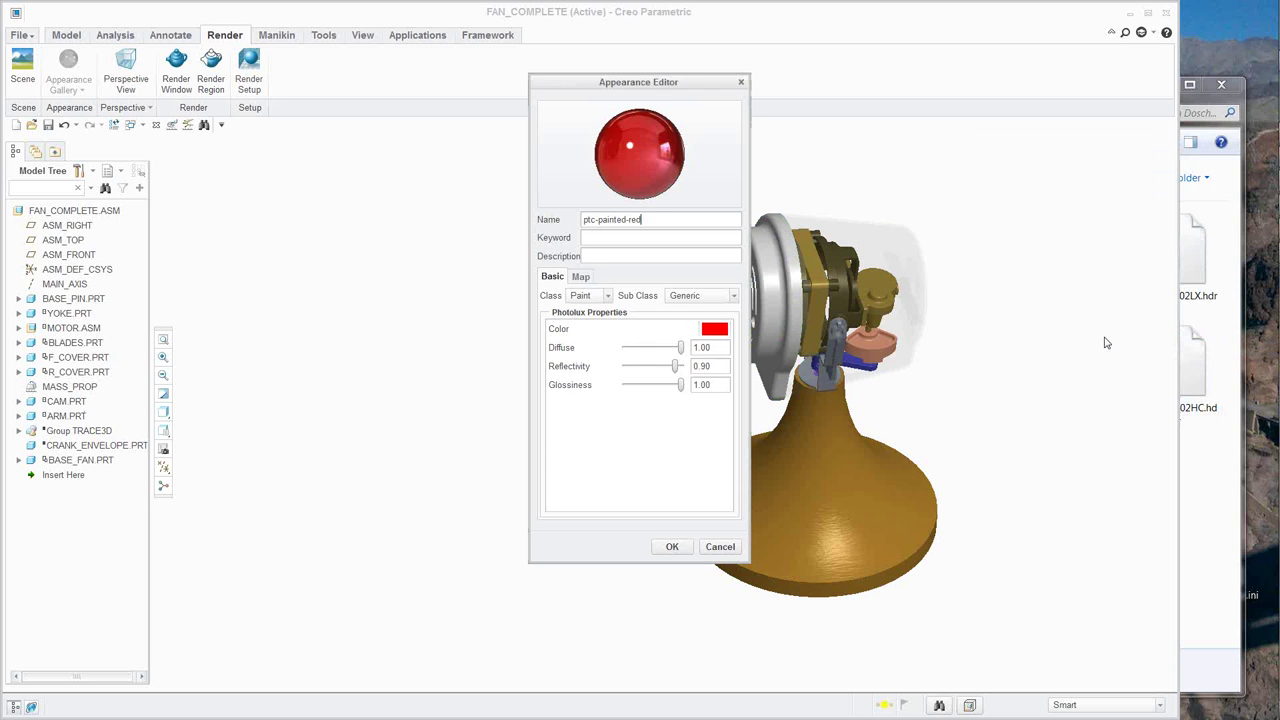
click(718, 548)
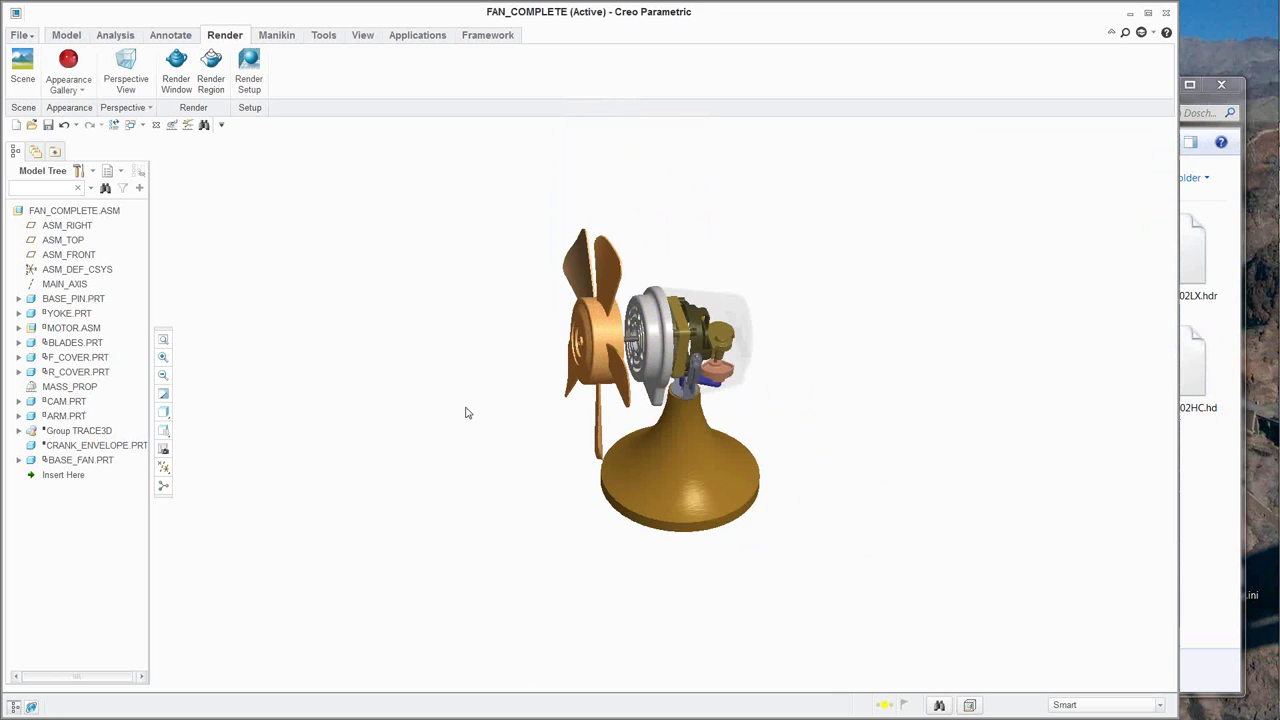
Set the model display style to Shading With Reflections.
middle_drag(596, 346, 626, 360)
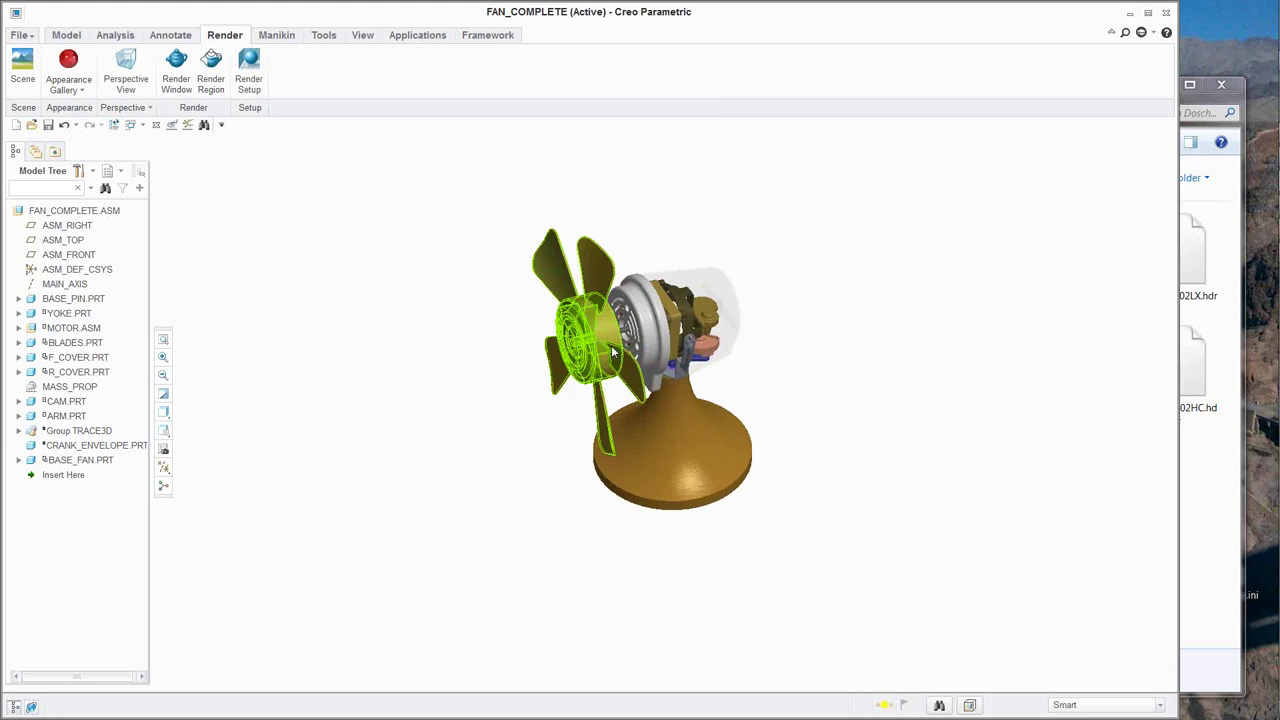
scroll(580, 340, down, 4)
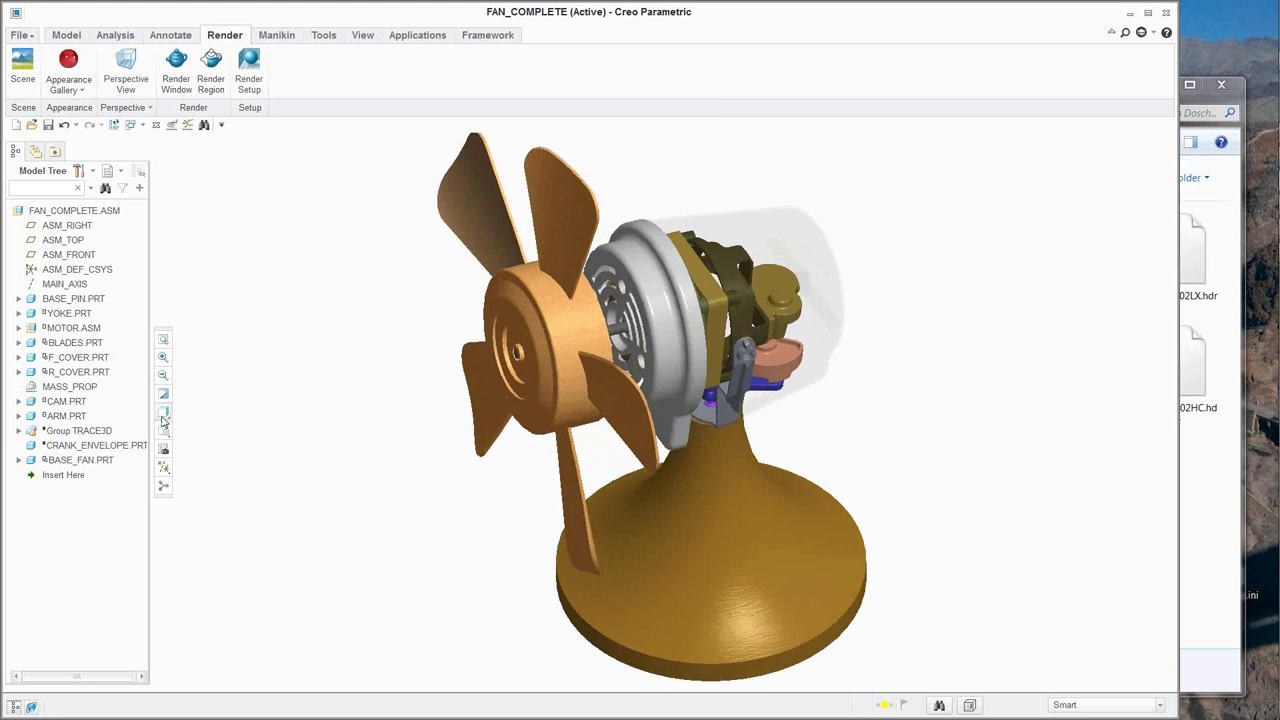
click(164, 413)
click(132, 430)
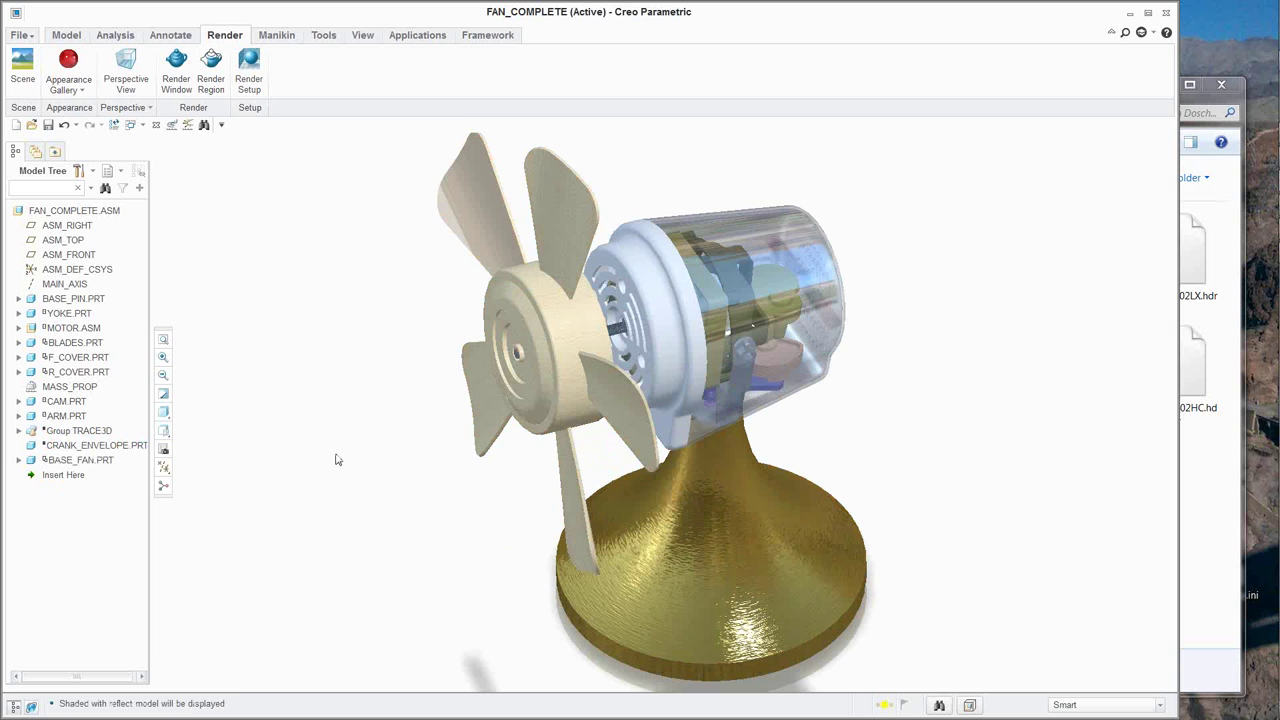